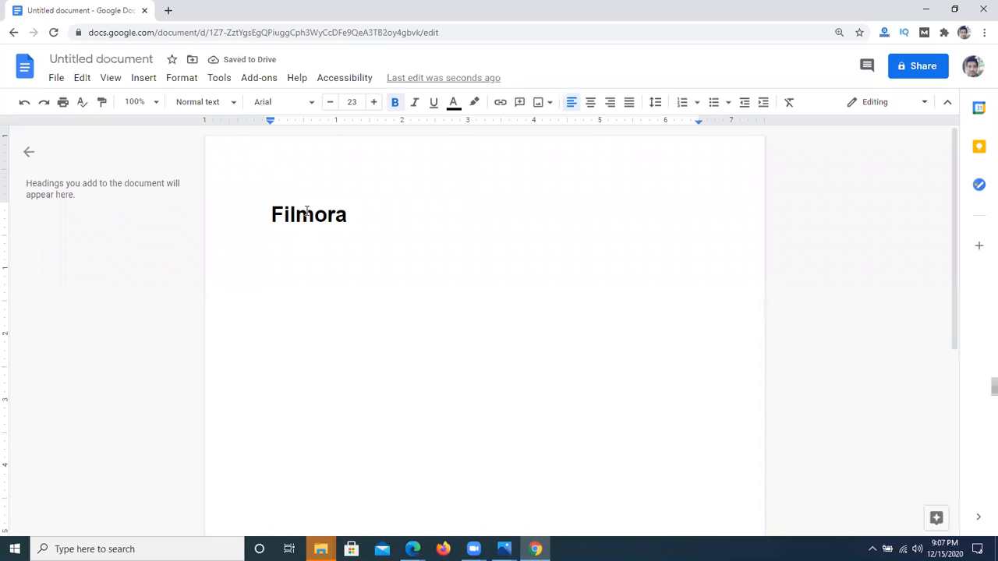
Step: Add the lines "Maya" and "Adboe premi" below "Filmora" in the document
key(Return)
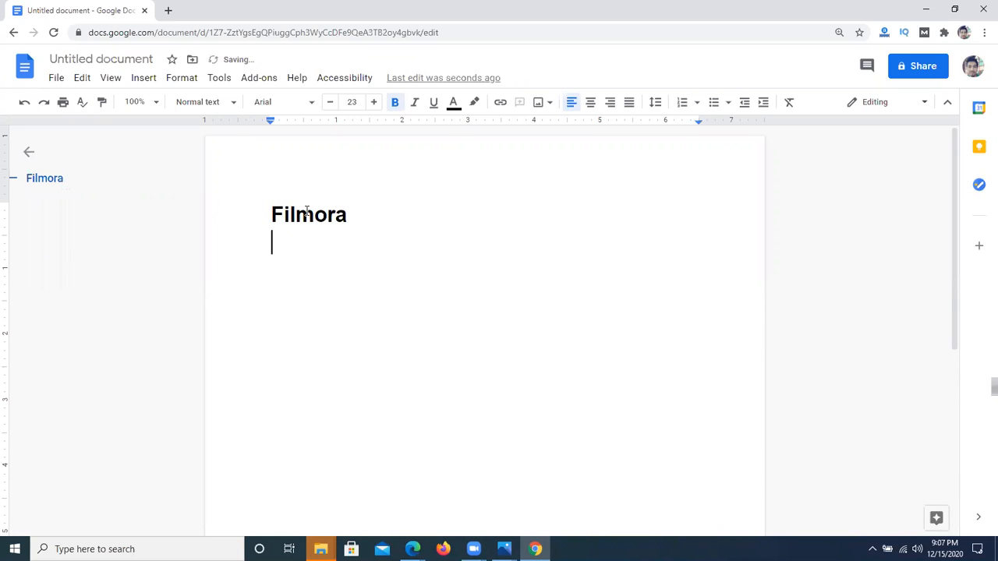
text(Maya)
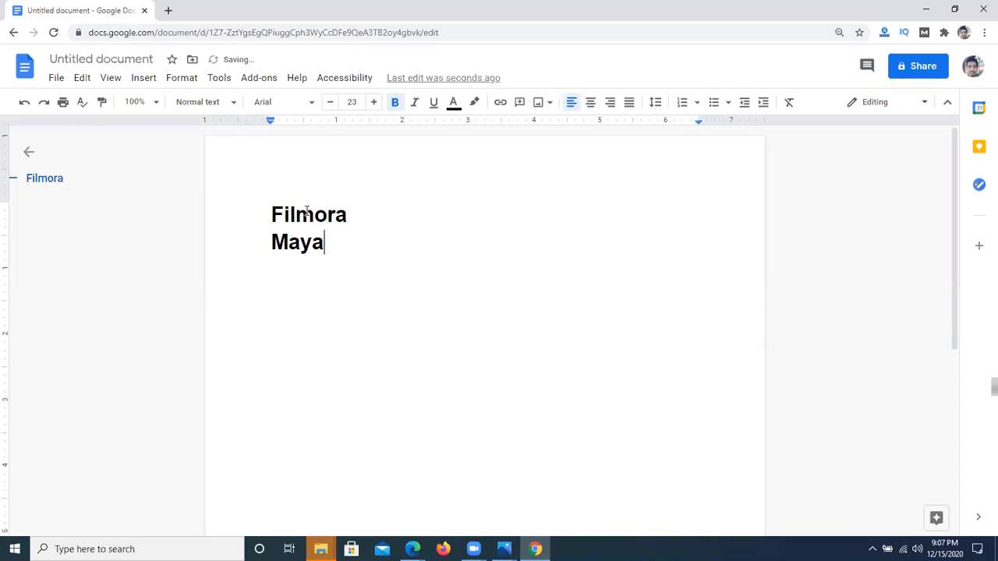
key(Return)
text(Ado)
key(BackSpace)
text(bo)
key(BackSpace)
key(BackSpace)
text(boie)
key(BackSpace)
key(BackSpace)
key(BackSpace)
text(oe premi)
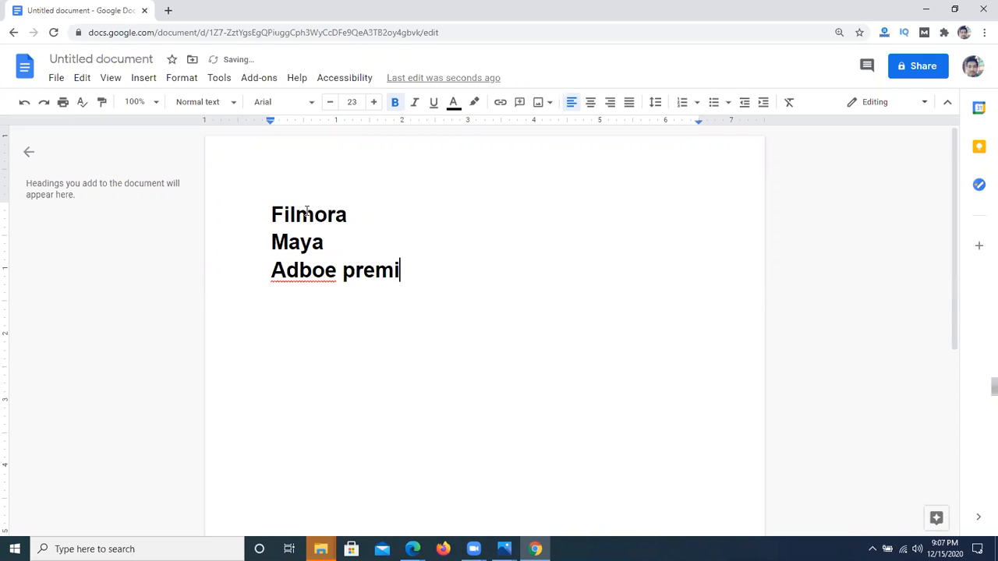
Step: Correct the third line's spelling to "Adobe premiere" using the suggestions and complete it with "pro"
click(298, 272)
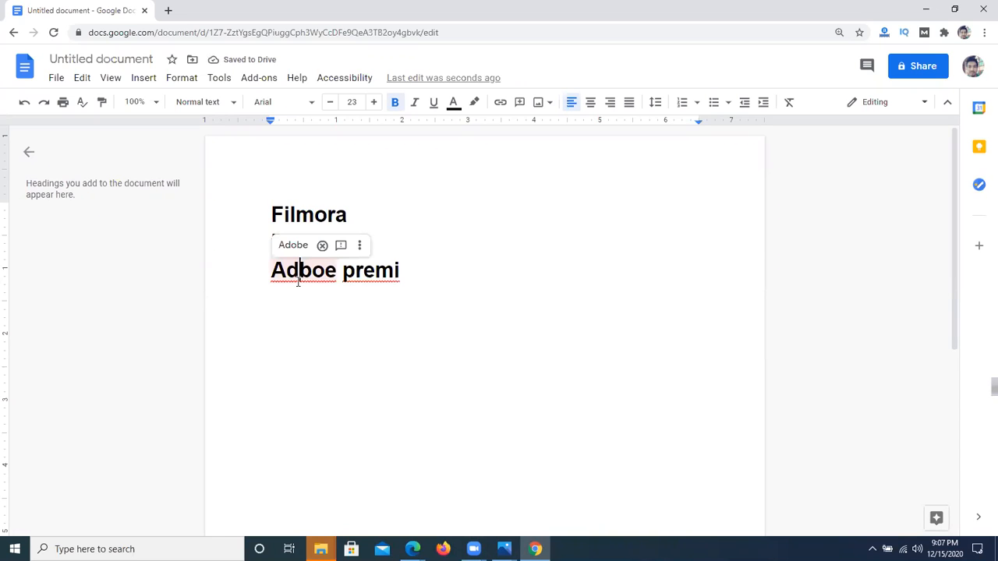
click(292, 246)
click(353, 271)
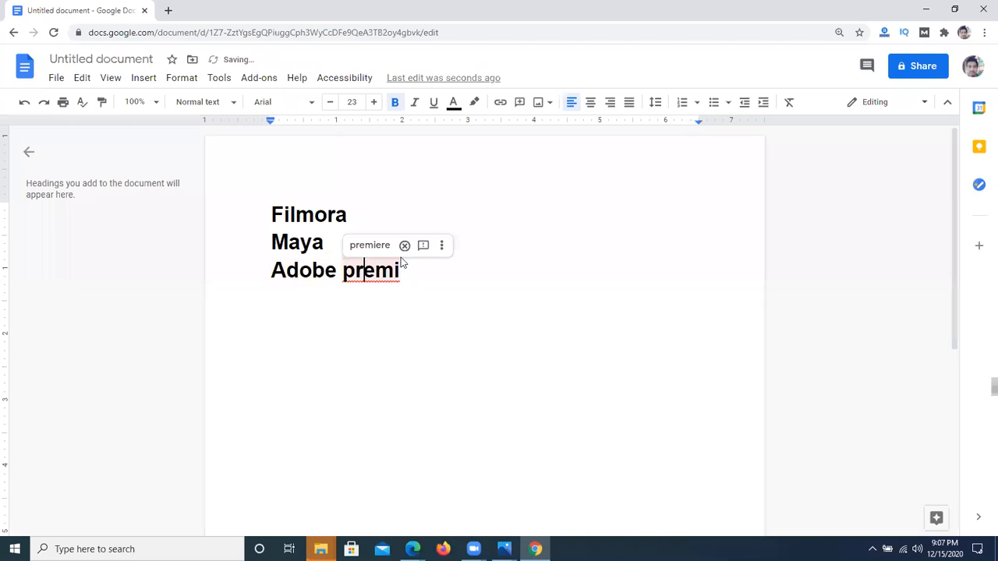
click(379, 247)
text(pr)
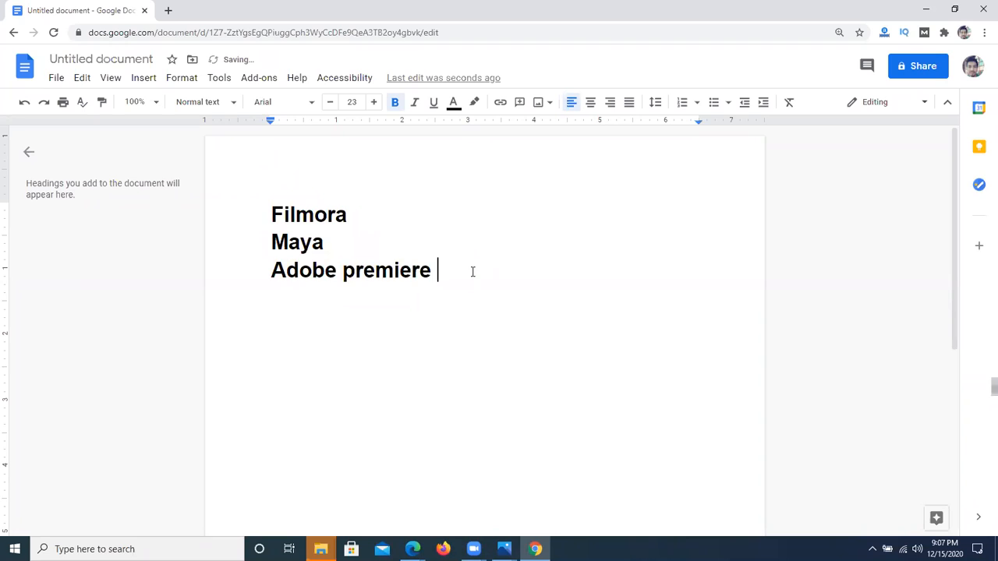
text(o)
key(Return)
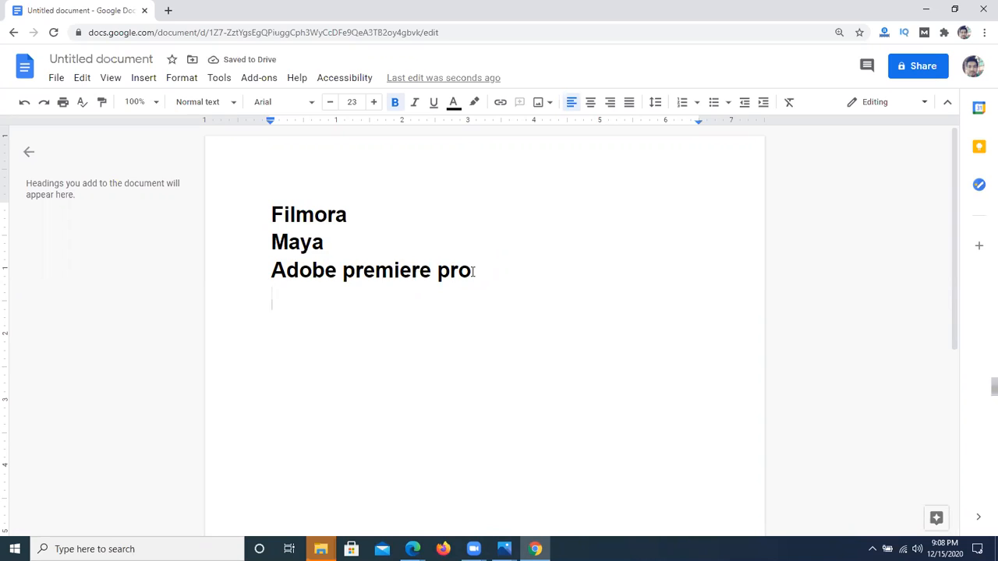
drag(272, 270, 486, 263)
click(511, 299)
drag(336, 242, 276, 246)
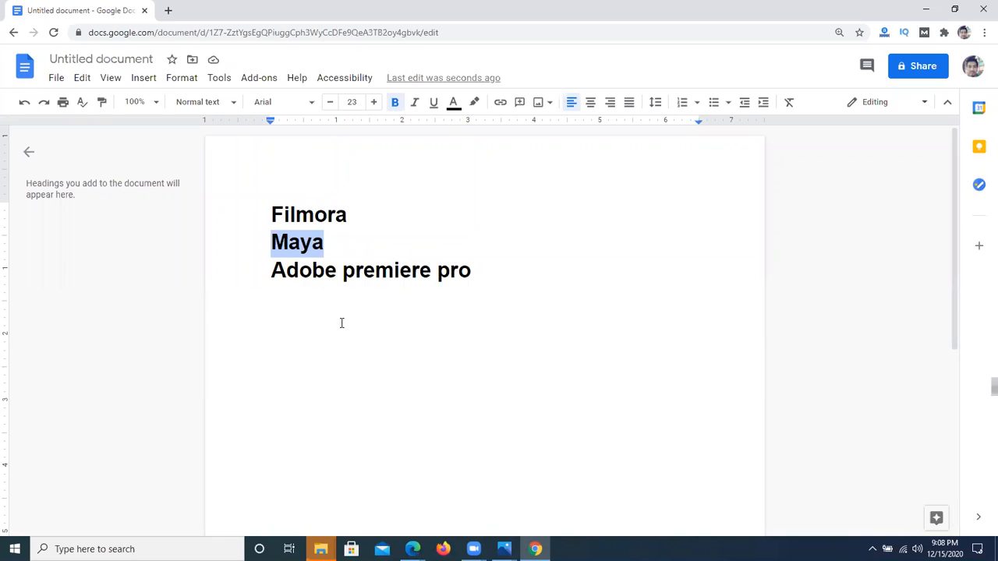
click(271, 295)
drag(272, 273, 347, 284)
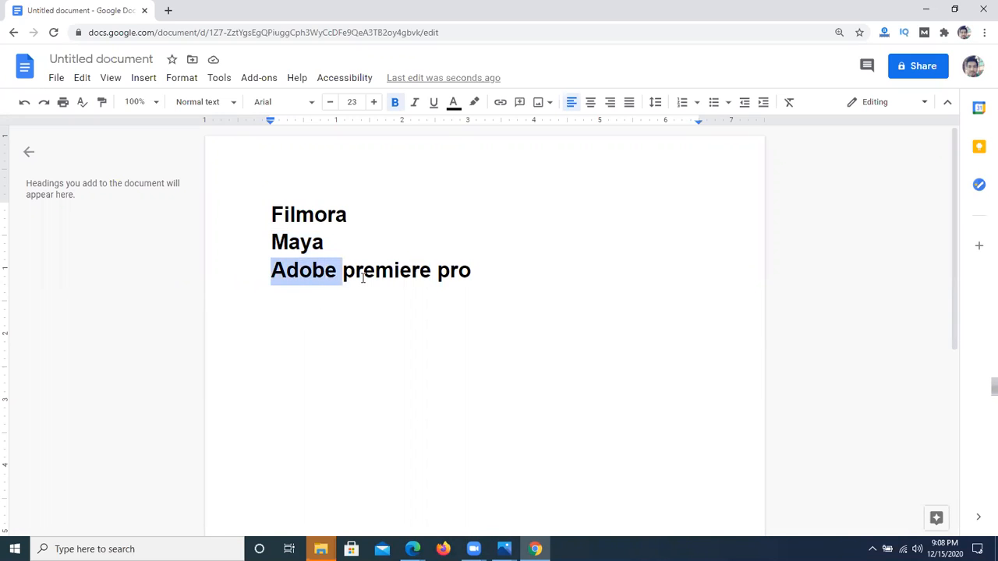
click(399, 270)
drag(272, 273, 483, 277)
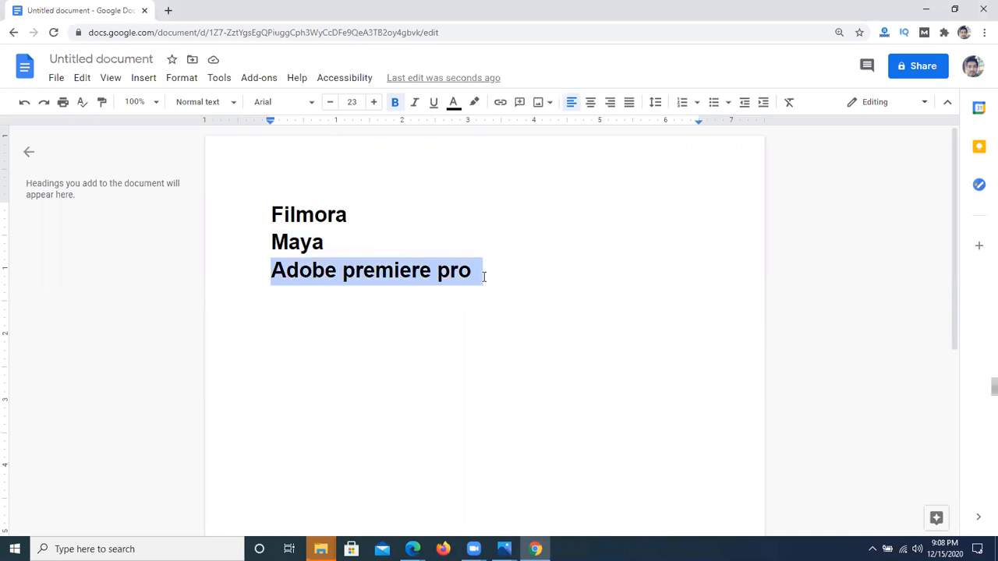
drag(325, 242, 264, 242)
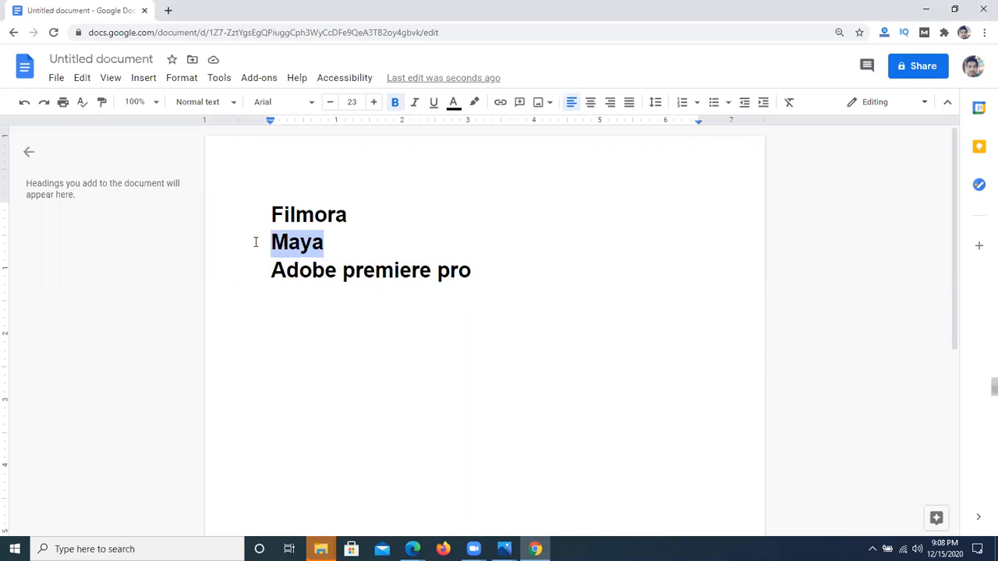
Step: Delete the Filmora, Maya and Adobe premiere pro lines from the document
click(333, 293)
drag(515, 254, 245, 227)
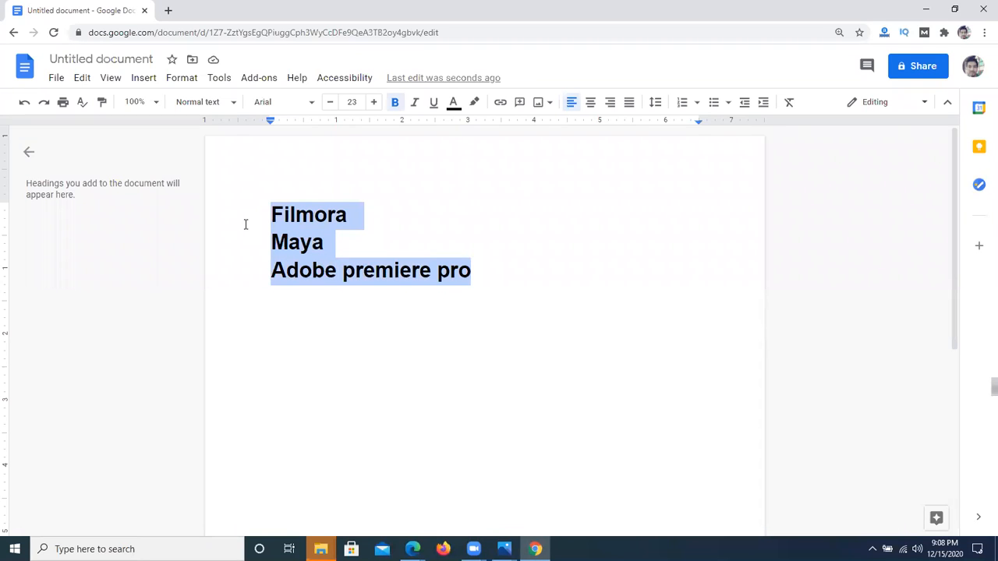
key(BackSpace)
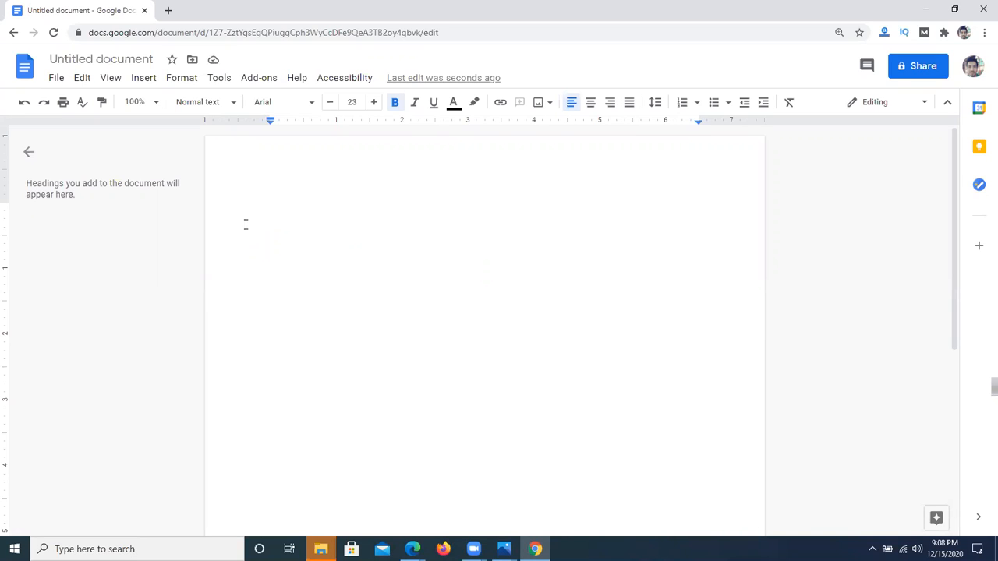
Step: Write "Camtasia ?" as the first line of the empty document
text(CA)
key(BackSpace)
text(a)
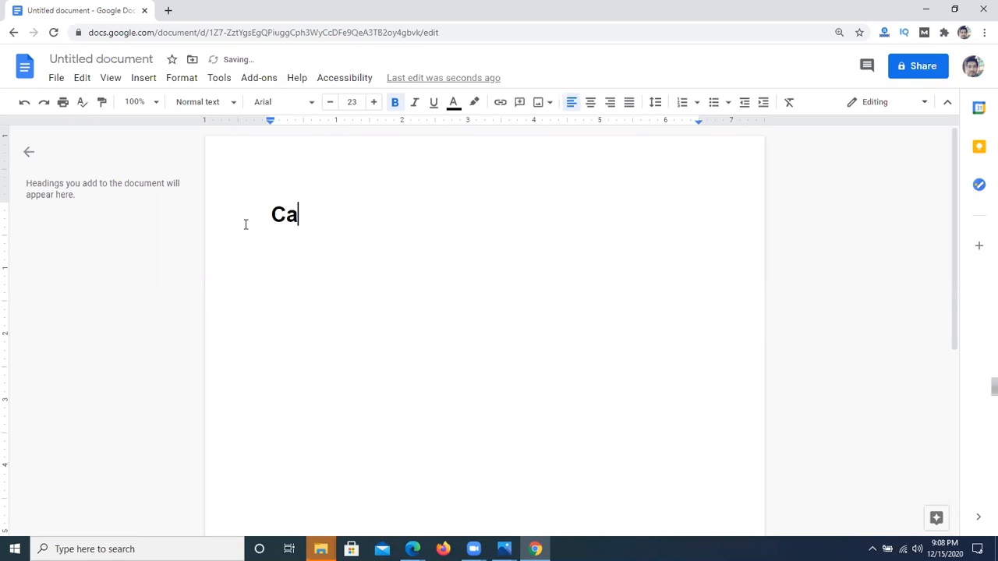
text(mtais)
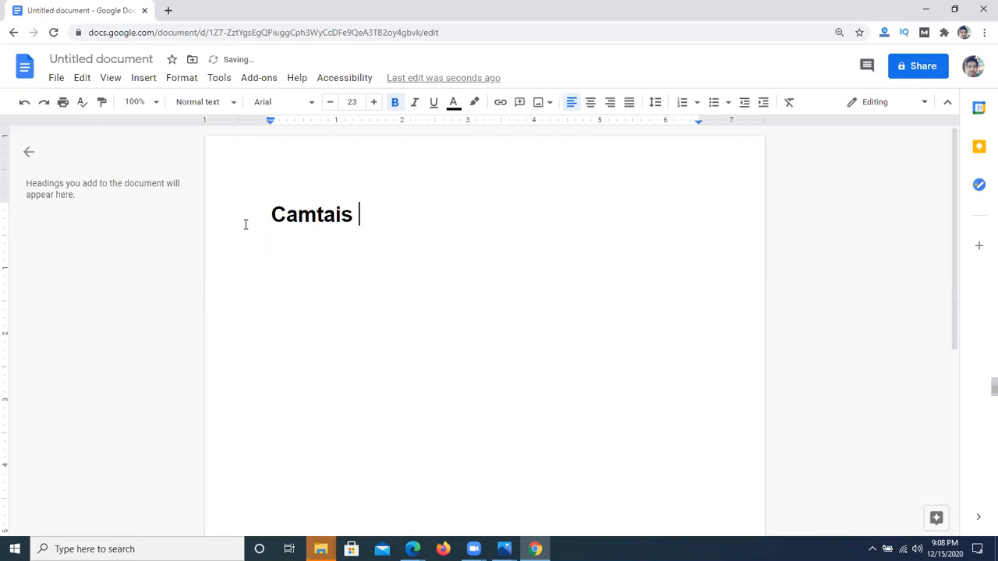
key(BackSpace)
key(BackSpace)
key(BackSpace)
key(BackSpace)
key(BackSpace)
key(BackSpace)
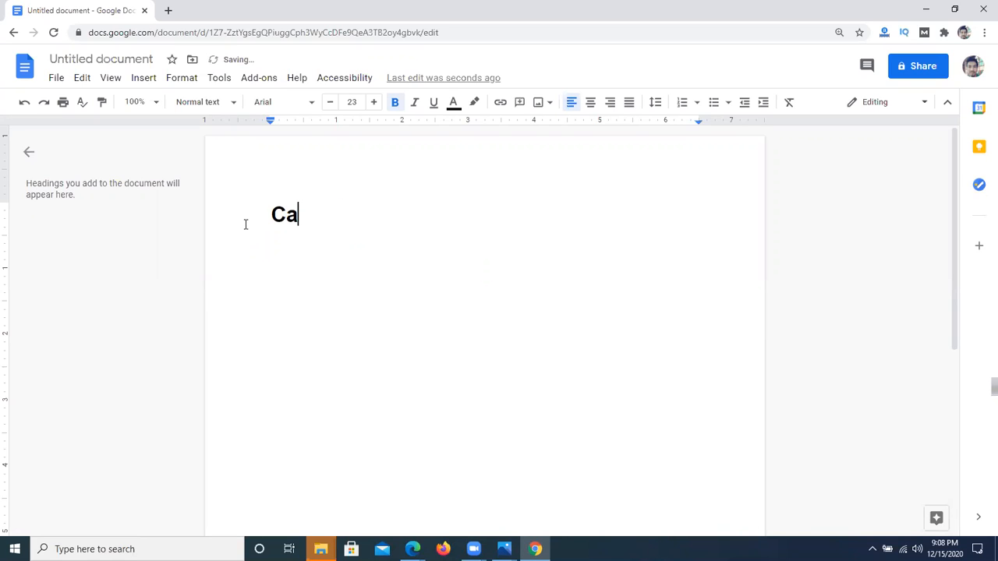
text(mtasia ?)
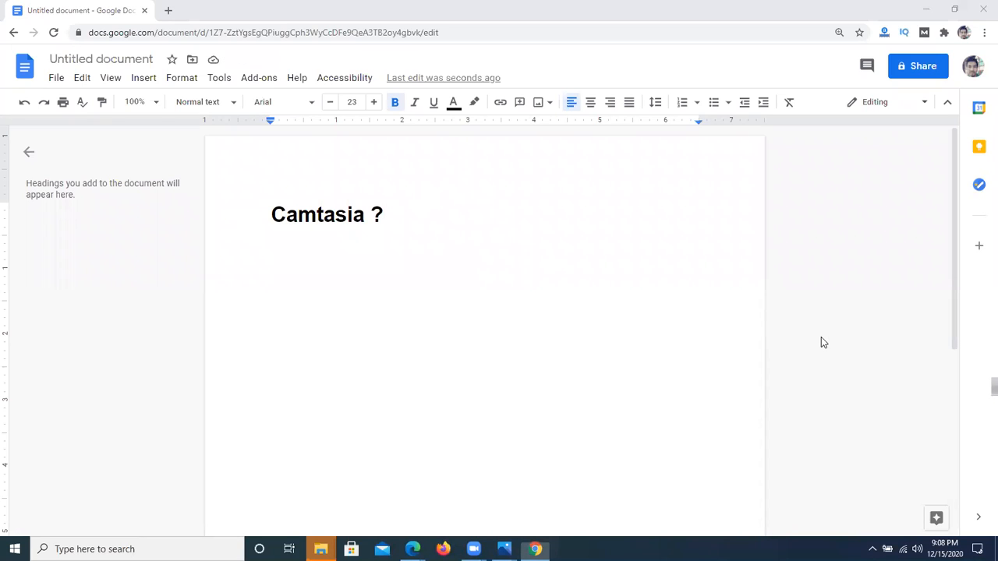
Step: Delete the "Camtasia ?" line from the document
click(416, 270)
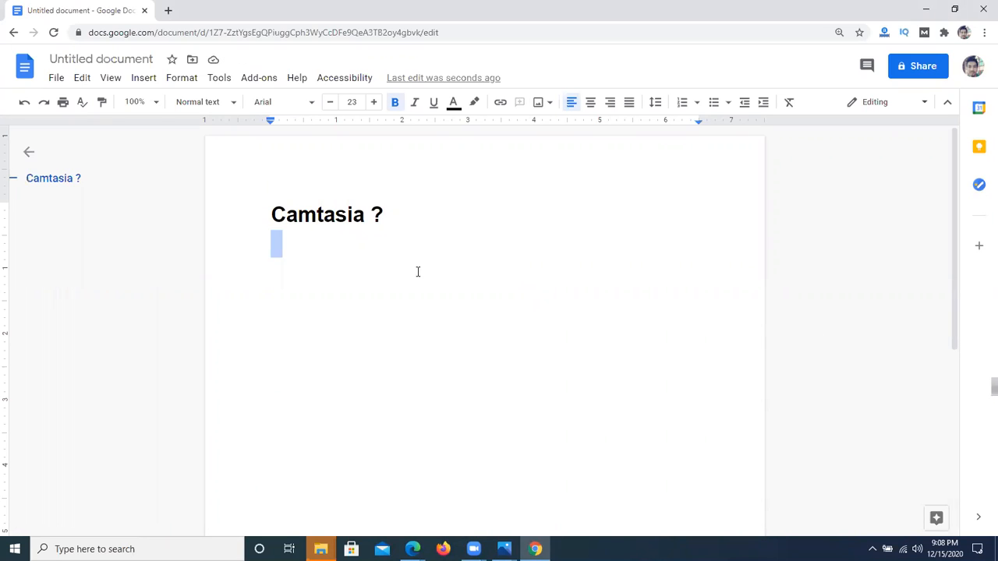
drag(269, 212, 475, 210)
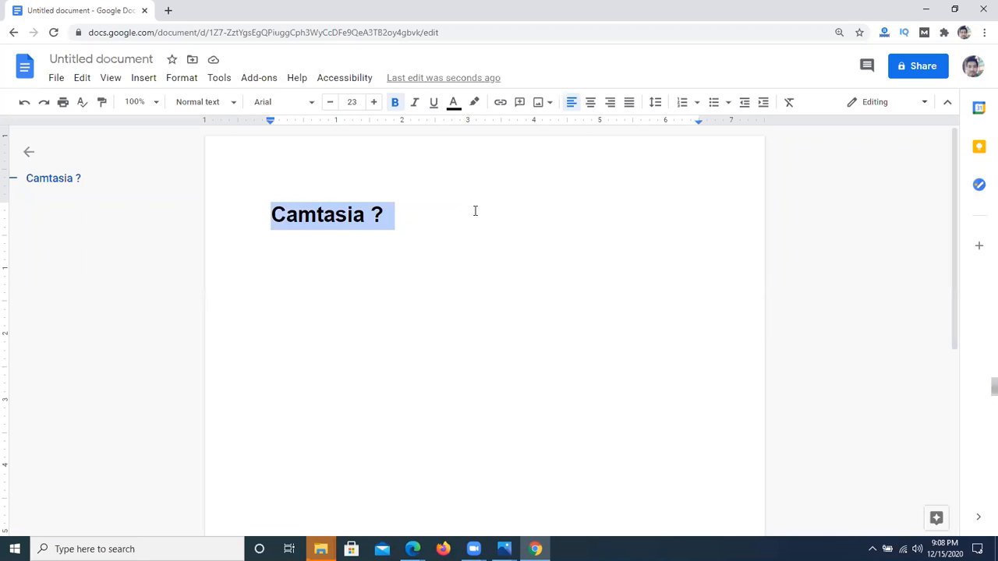
key(Delete)
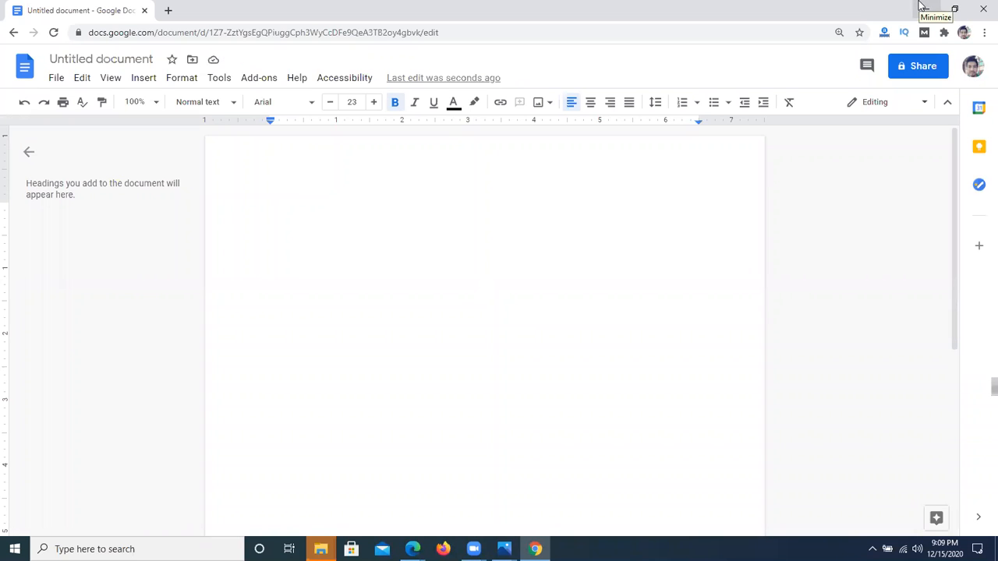
Step: Minimize the document's browser window to show the desktop
click(921, 7)
click(708, 90)
right_click(517, 131)
right_click(394, 131)
click(449, 168)
right_click(329, 133)
click(404, 165)
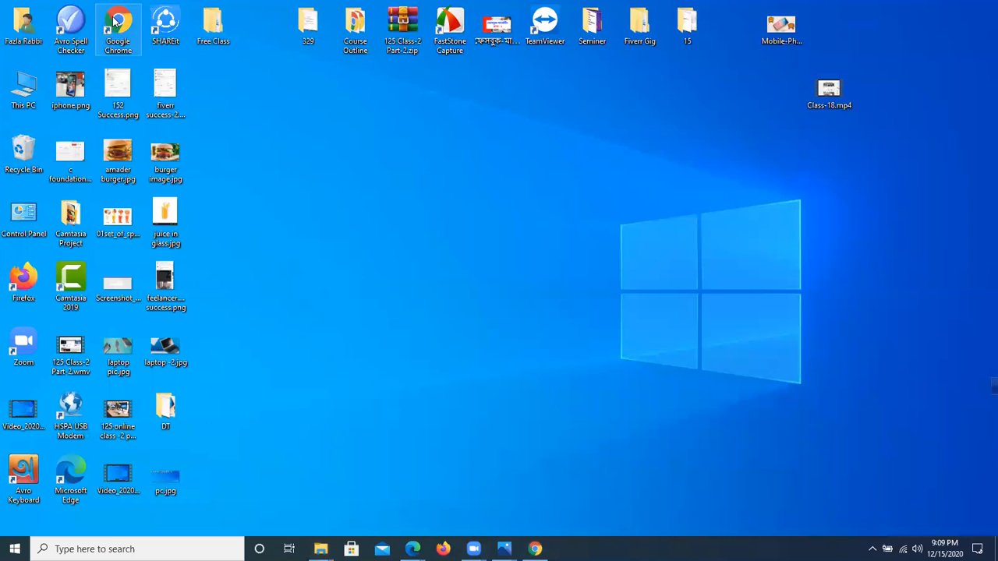
Step: Open a new Google Chrome window and search the web for "camtasia software download"
double_click(115, 22)
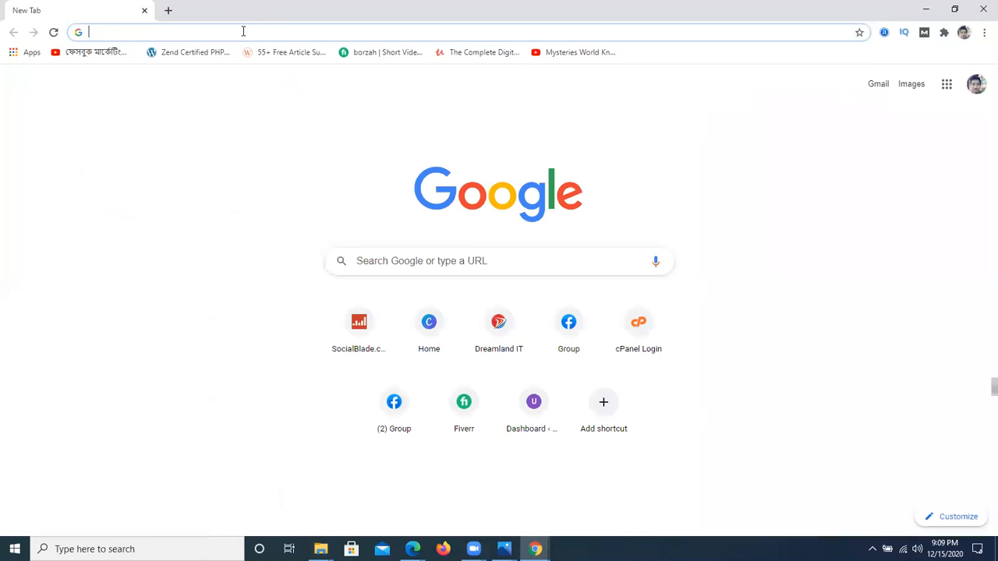
click(244, 32)
text(cam)
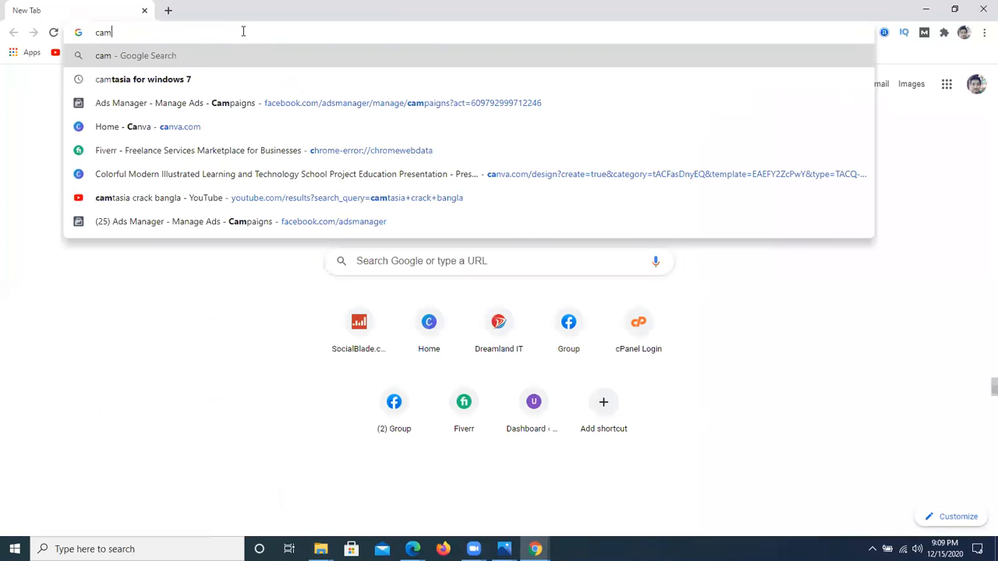
text(tasia soft)
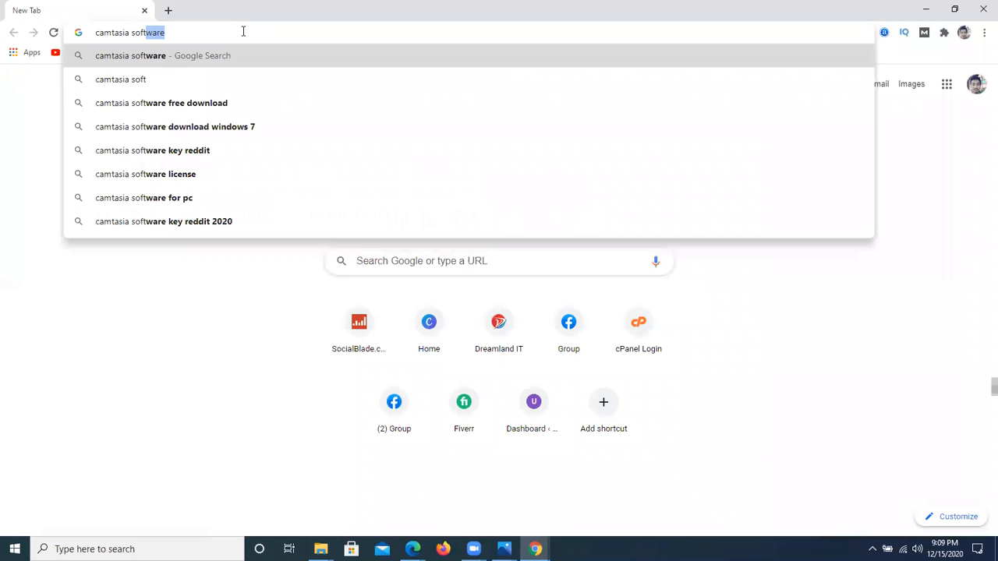
text(ware download)
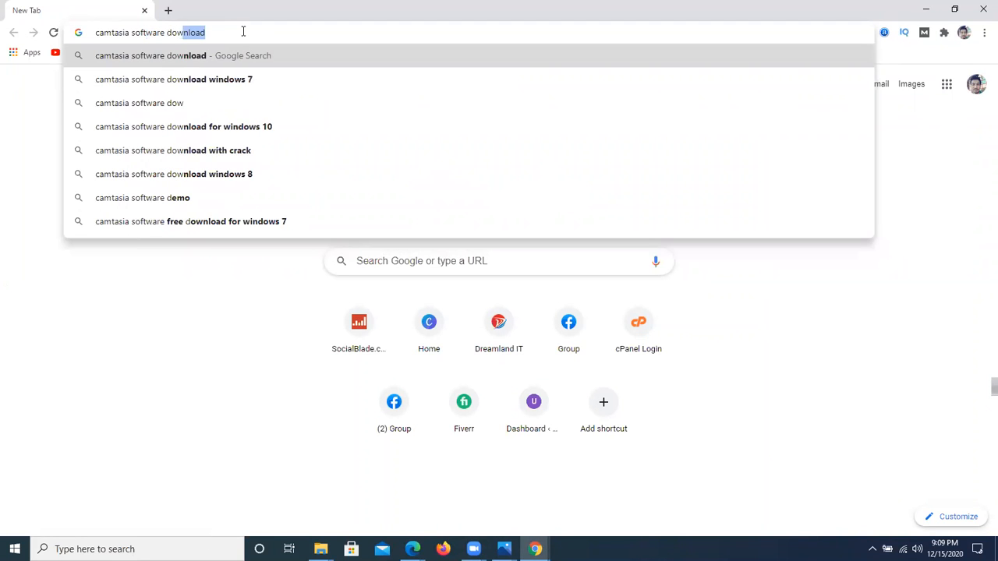
key(Return)
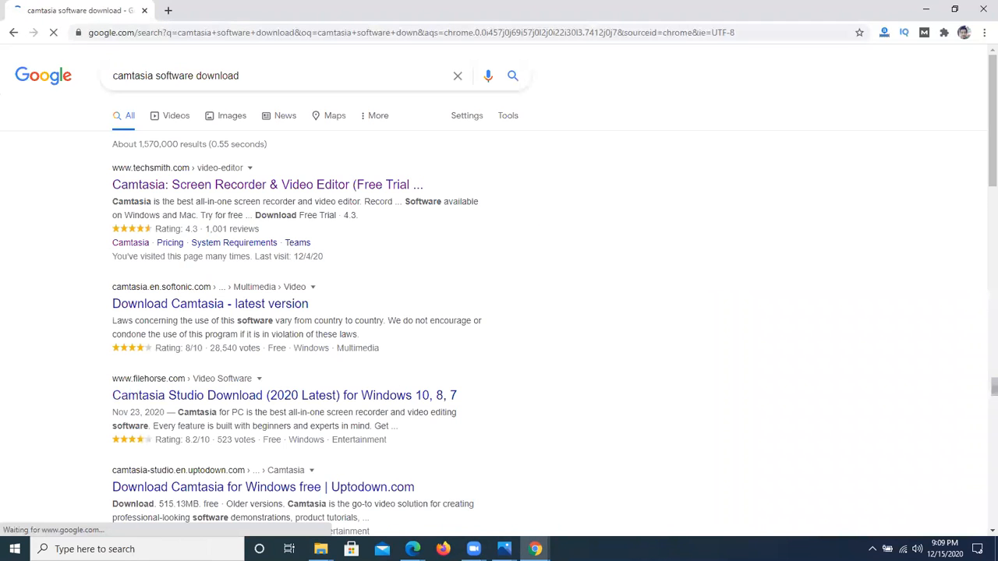
Step: Open the TechSmith Camtasia search result and go to its free trial download page
click(304, 187)
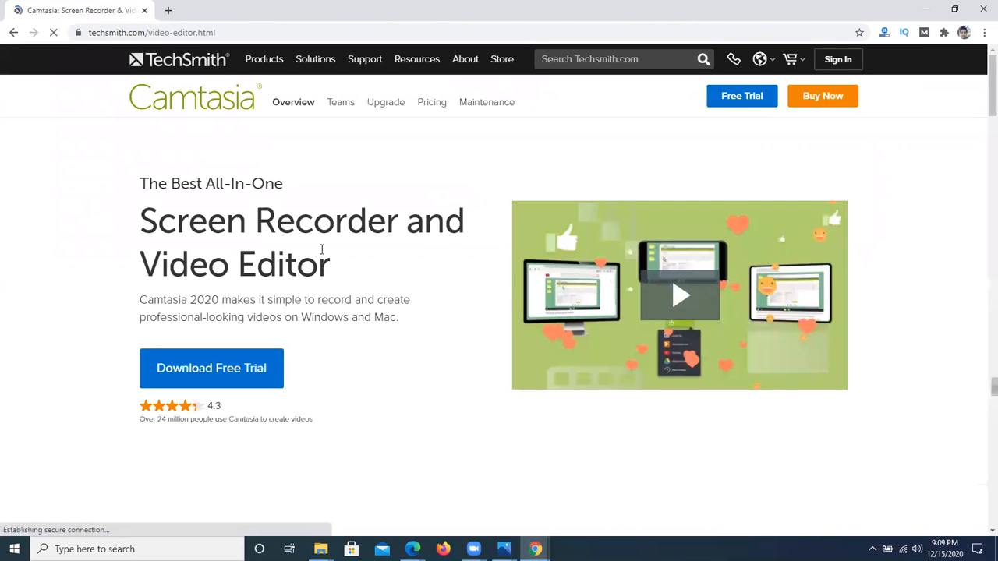
click(214, 373)
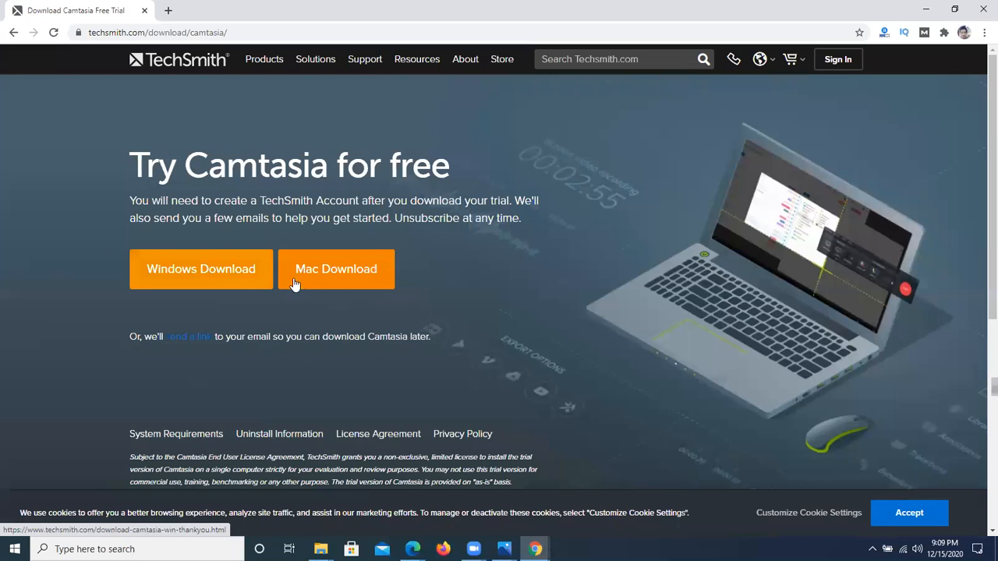
click(200, 280)
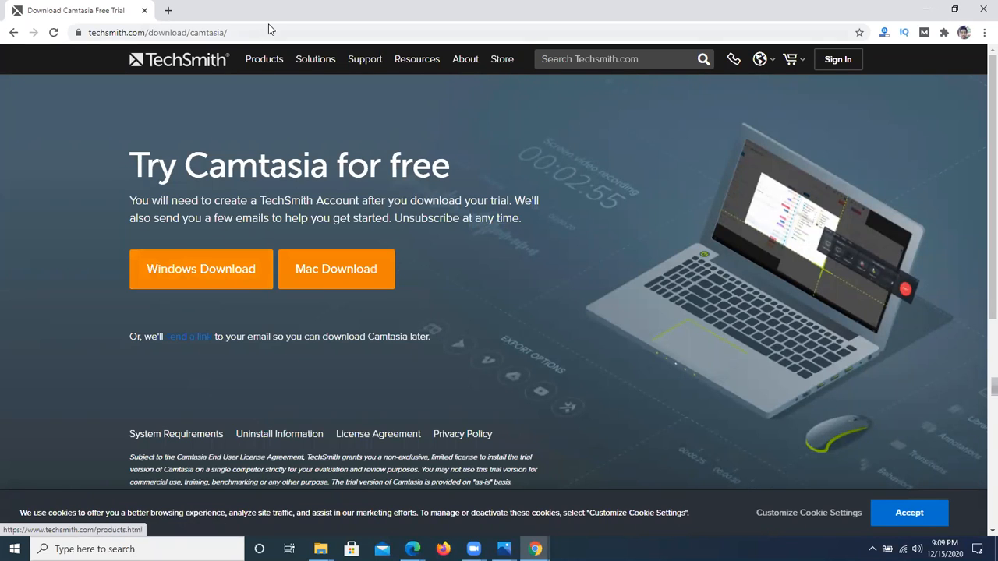
click(156, 35)
click(73, 175)
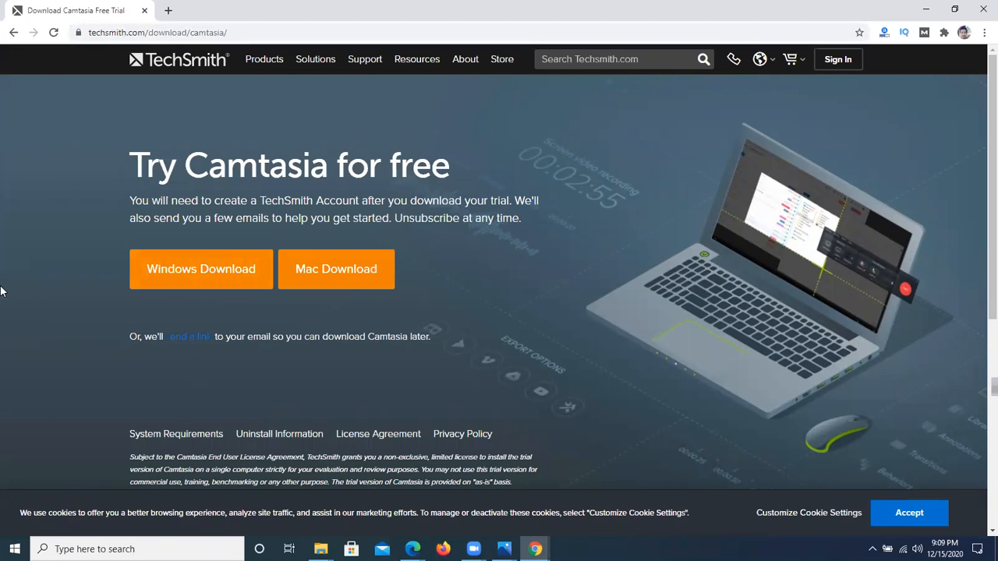
Step: Minimize the Camtasia download page's window to return to the desktop
click(935, 6)
right_click(464, 138)
click(496, 176)
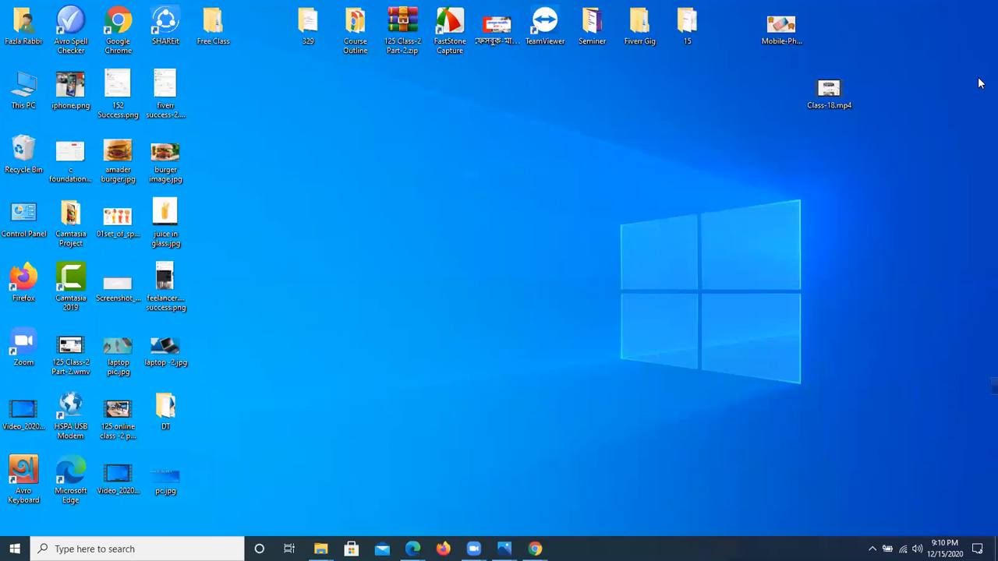
Step: Switch back to the Google Docs window in Chrome and search for "google drive" in a new tab
click(535, 550)
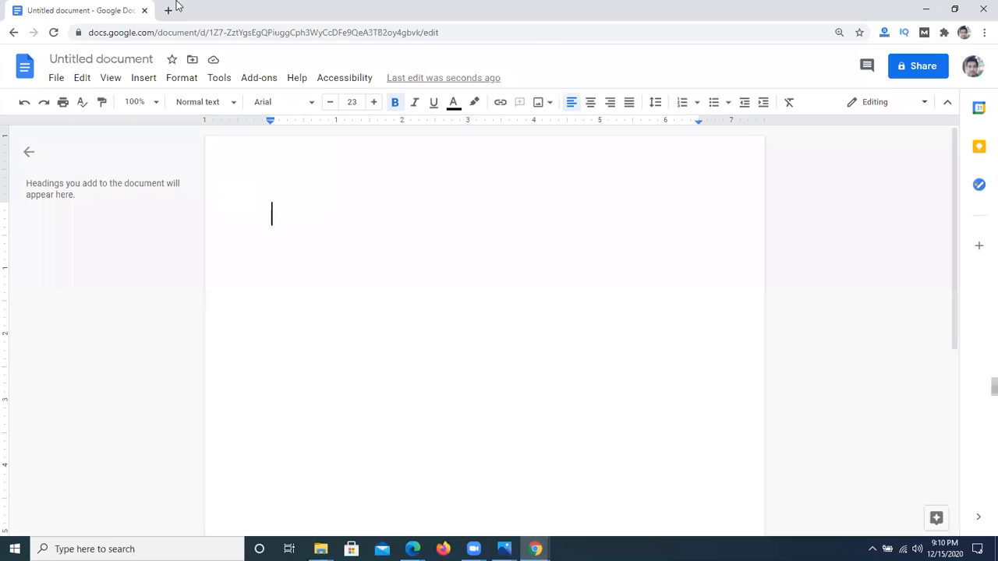
click(165, 10)
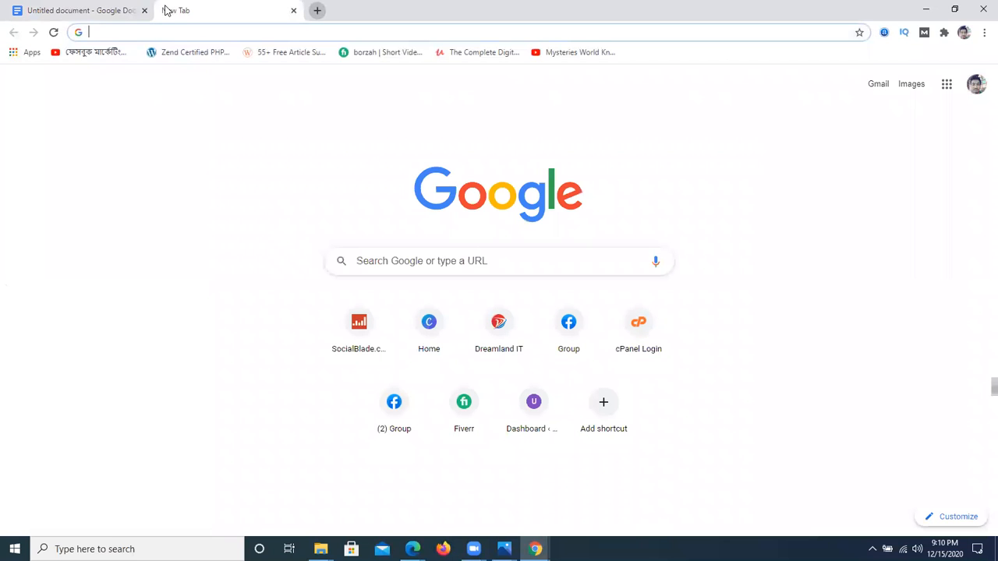
text(google drive)
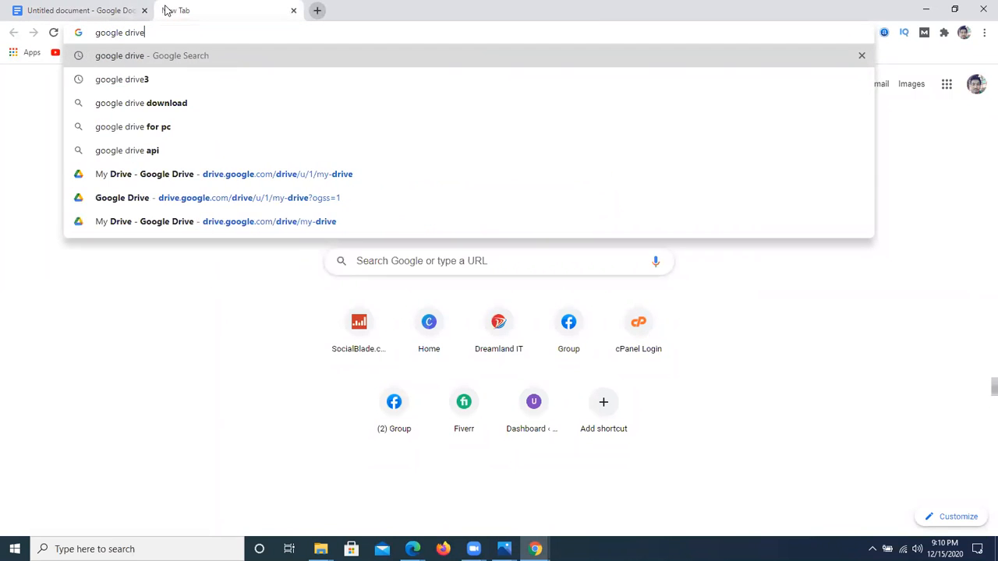
key(Return)
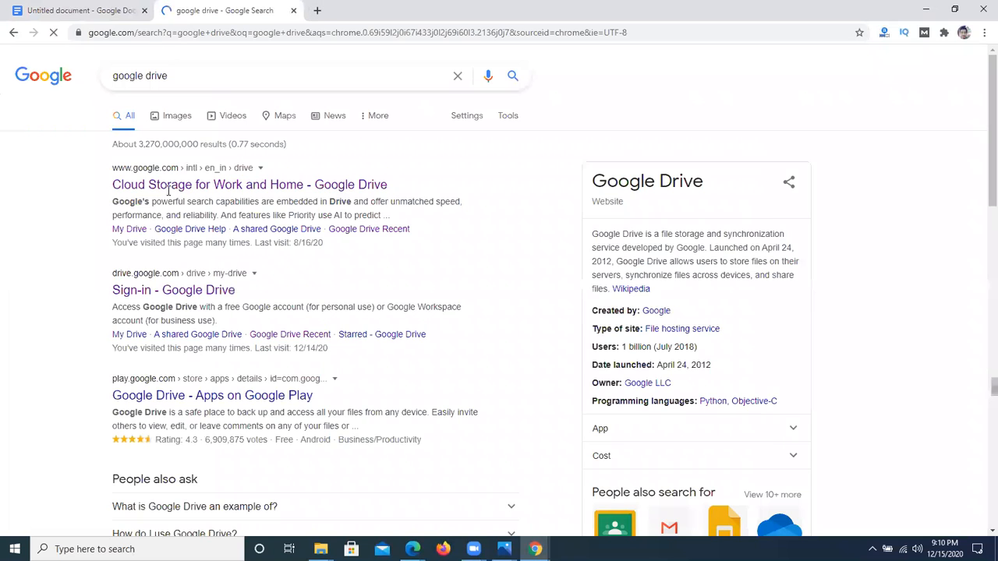
Step: Open My Drive from the Google Drive search results and switch to the second alternative Google account listed
click(150, 279)
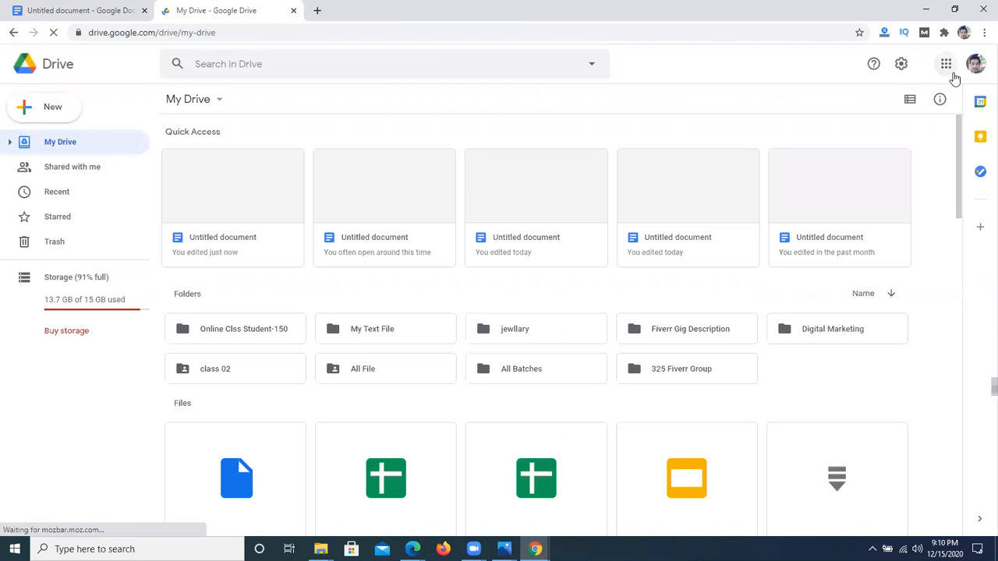
click(976, 64)
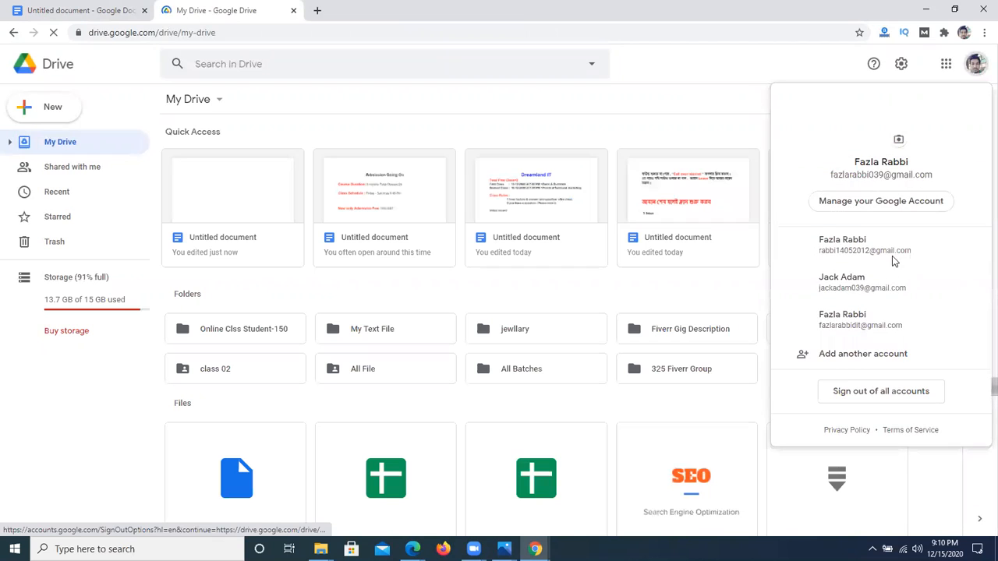
click(875, 295)
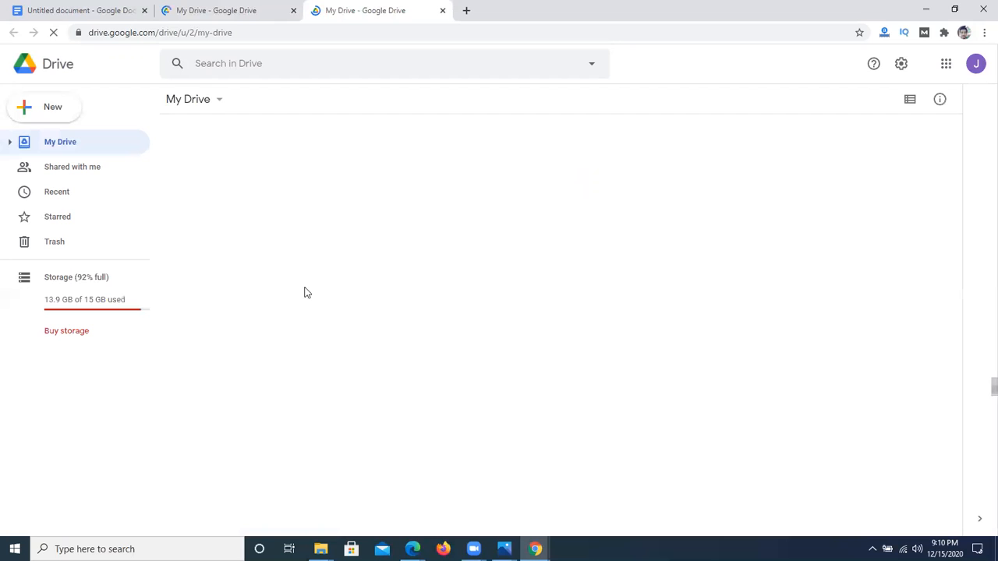
Step: Check the Class-2 folder inside Youtube Marketing for the Camtasia file and return to My Drive
click(251, 303)
double_click(251, 302)
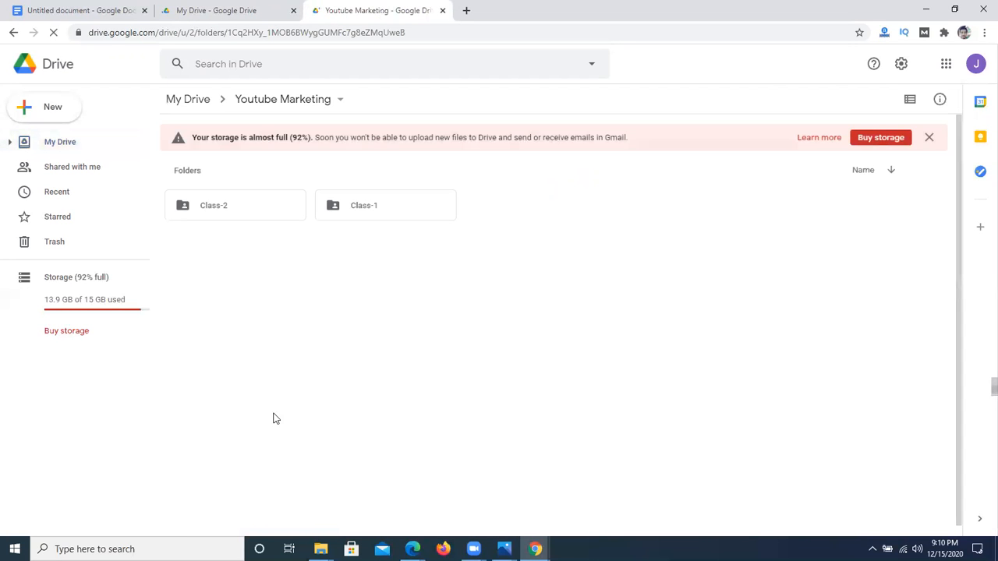
double_click(251, 216)
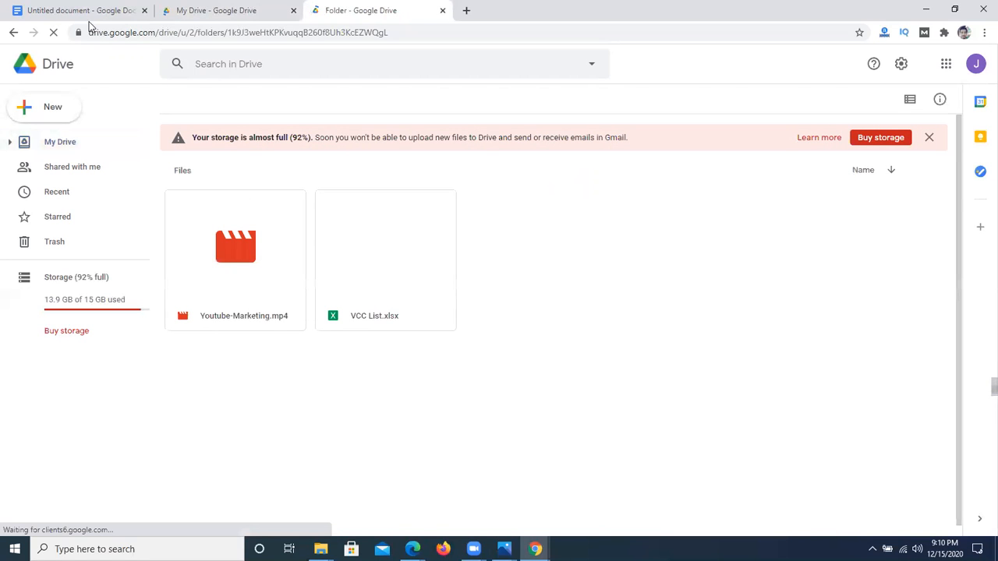
click(15, 33)
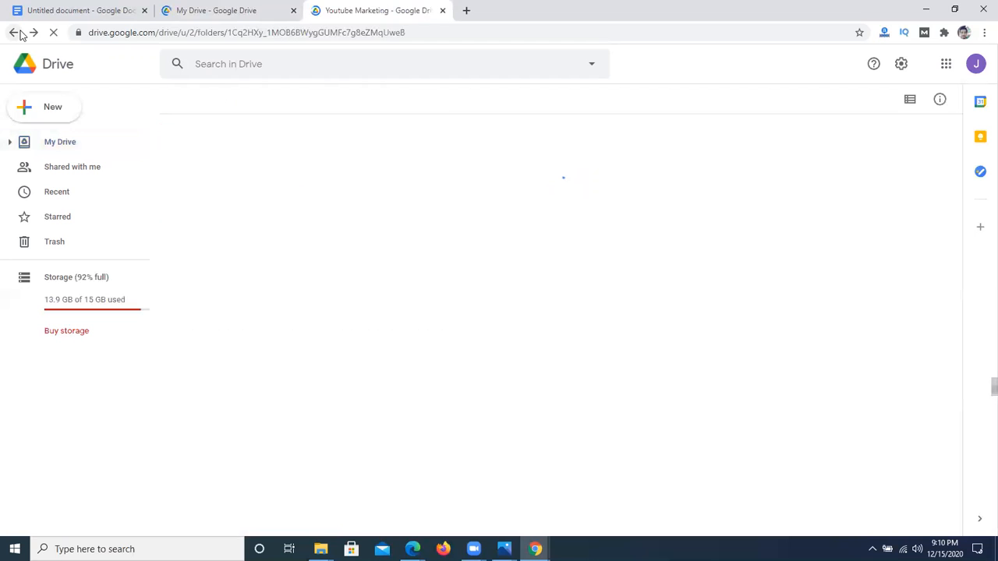
click(15, 33)
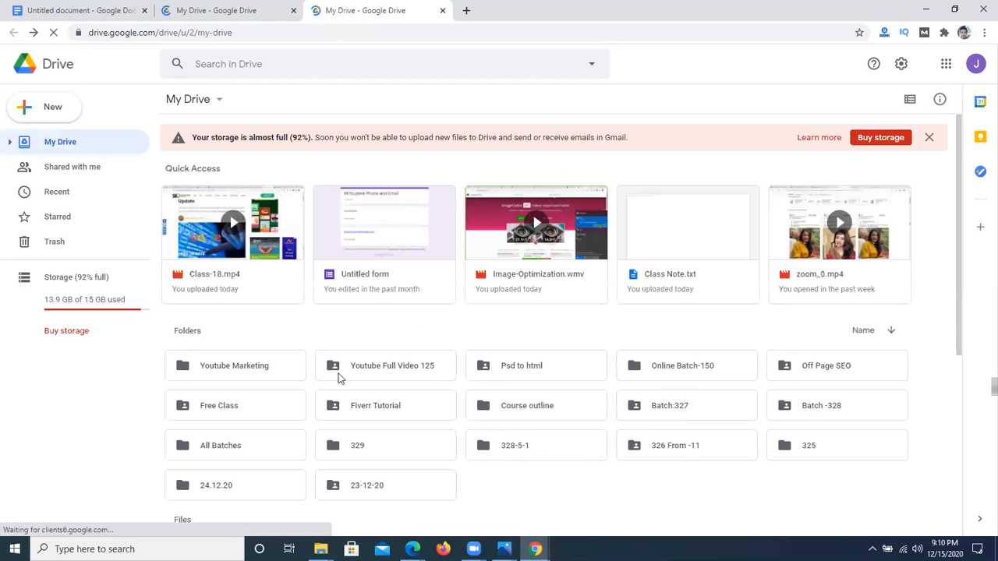
Step: Browse All Batches > Youtube, check the Class-5 folder, and open the YouTube-4 folder
scroll(337, 379, down, 1)
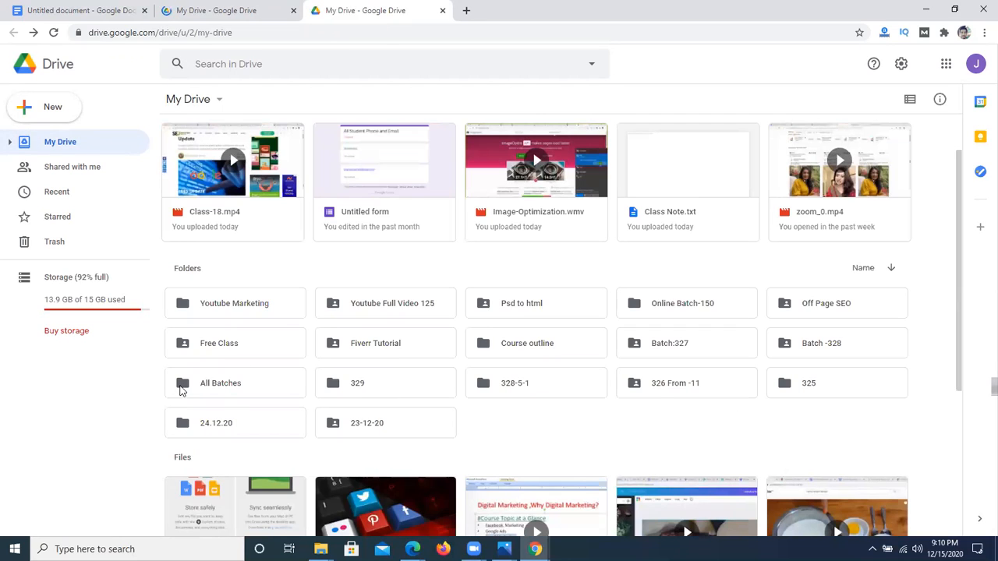
double_click(229, 383)
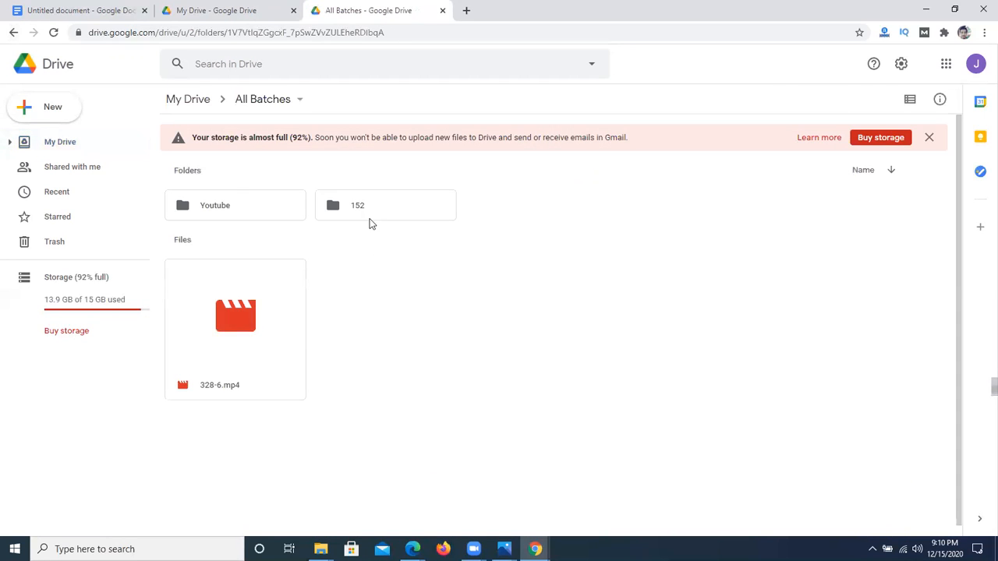
double_click(226, 205)
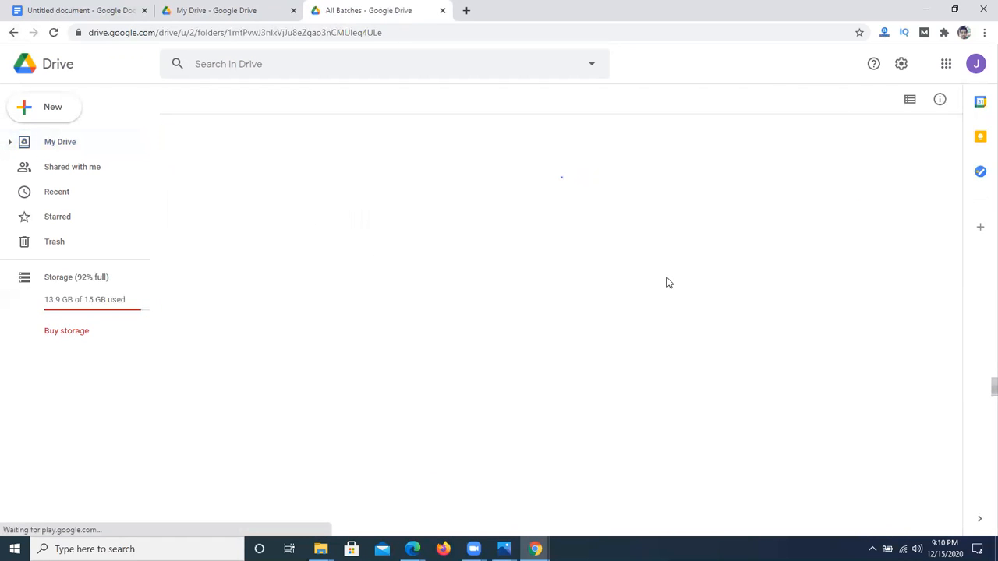
double_click(361, 207)
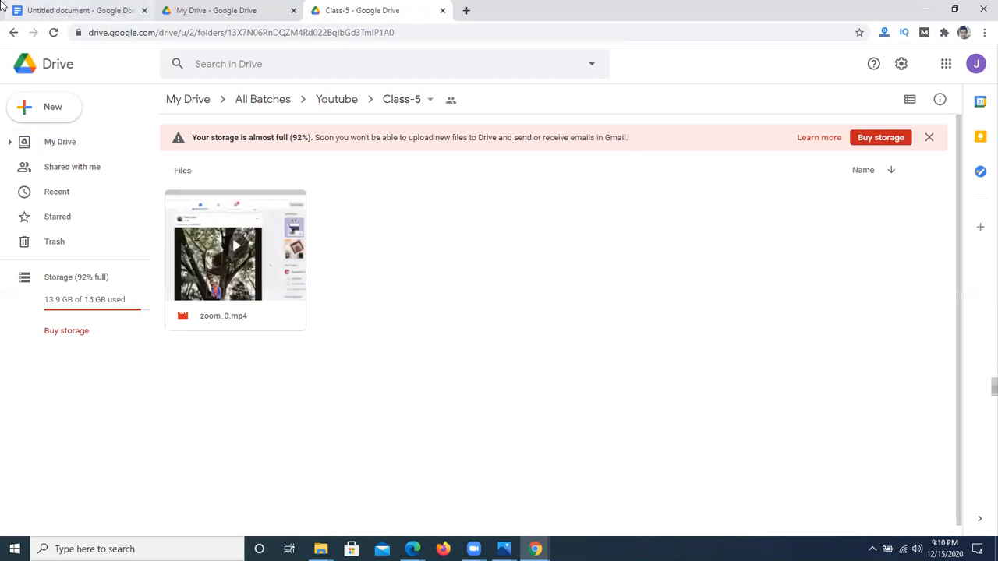
click(13, 33)
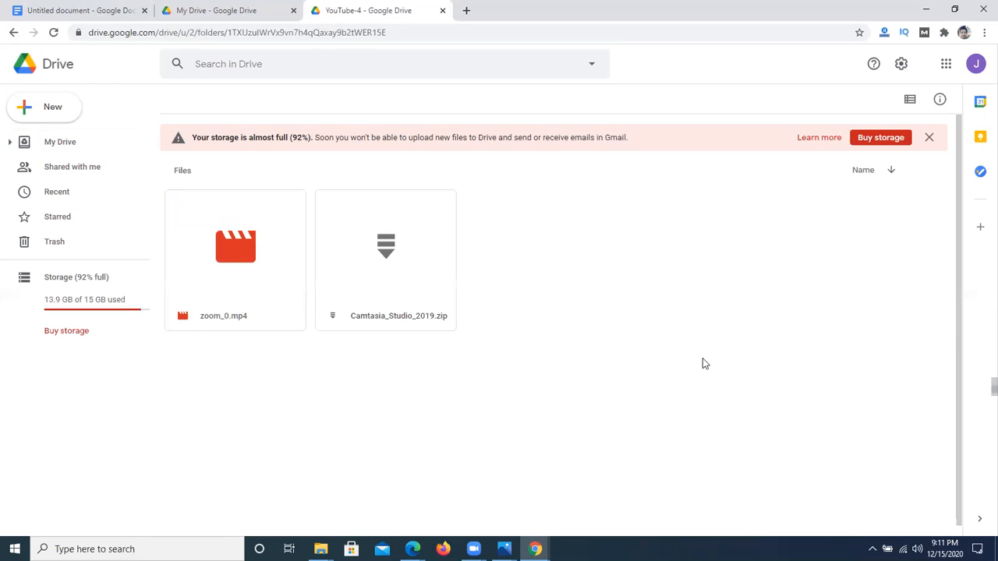
Step: Copy the sharing link of Camtasia_Studio_2019.zip and close the sharing dialog
click(408, 277)
right_click(408, 277)
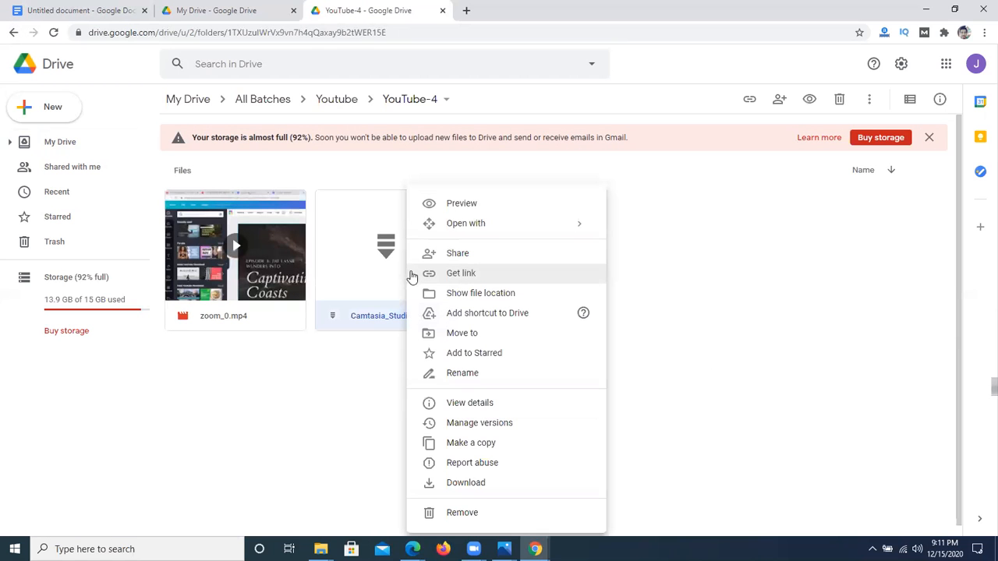
click(487, 274)
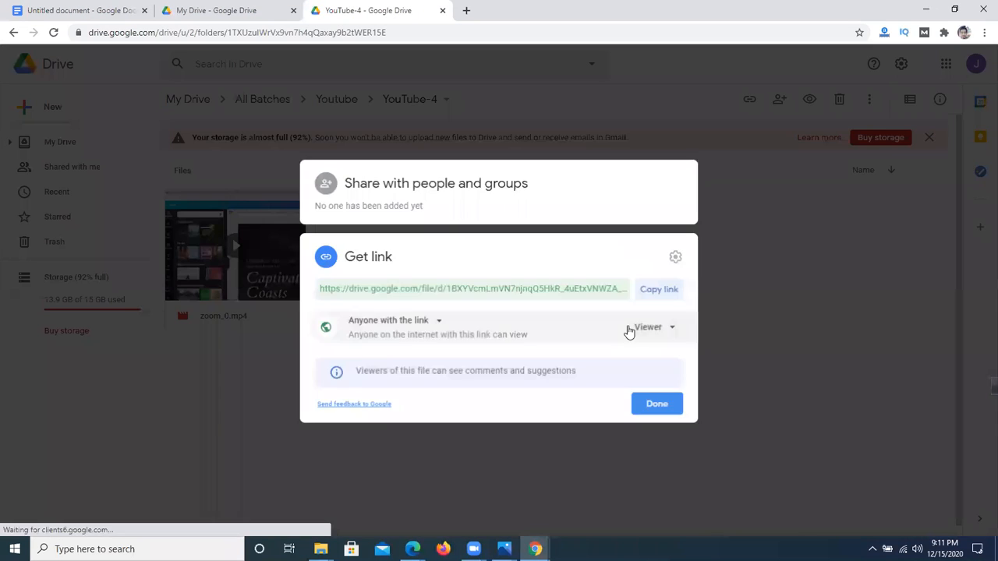
click(660, 293)
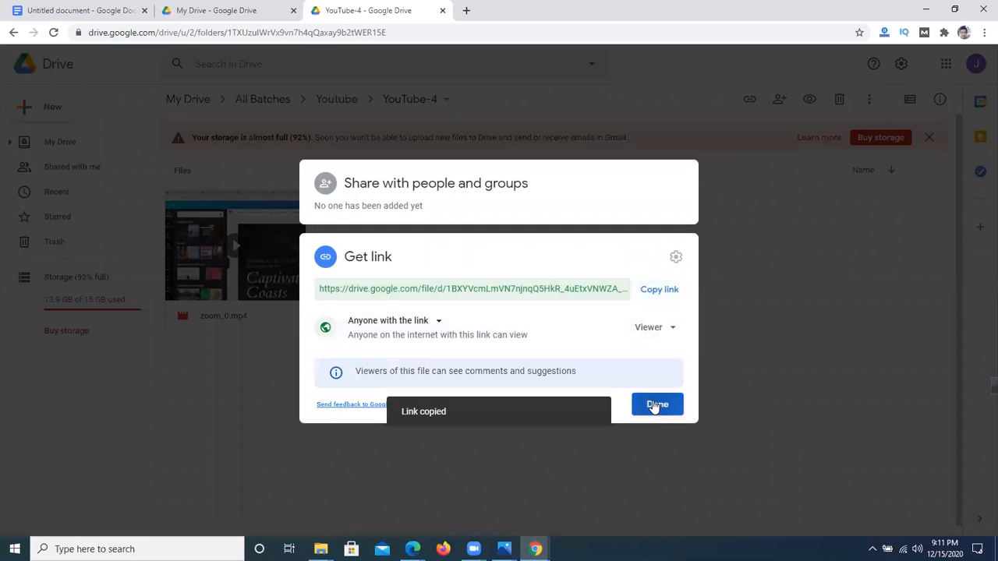
click(656, 406)
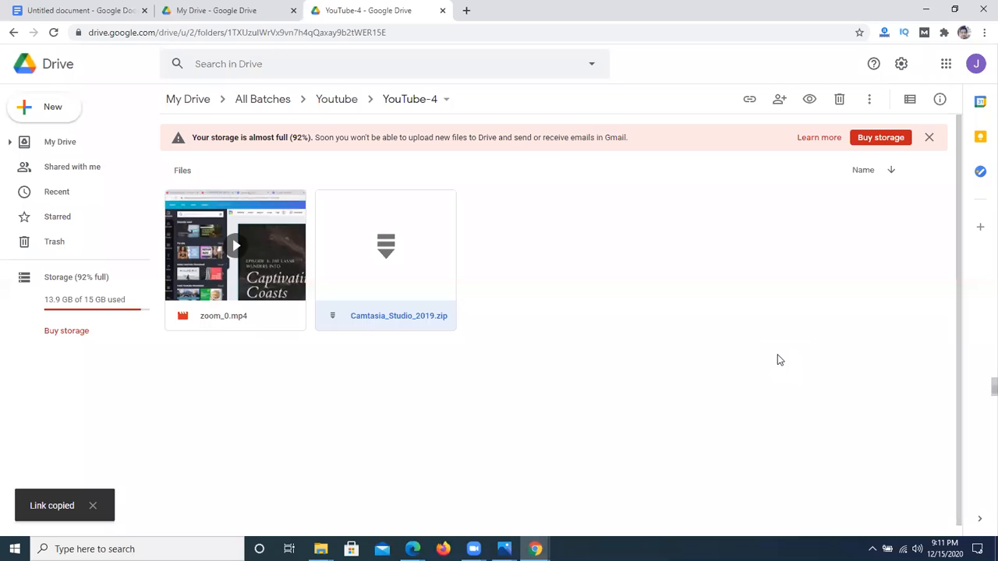
click(780, 359)
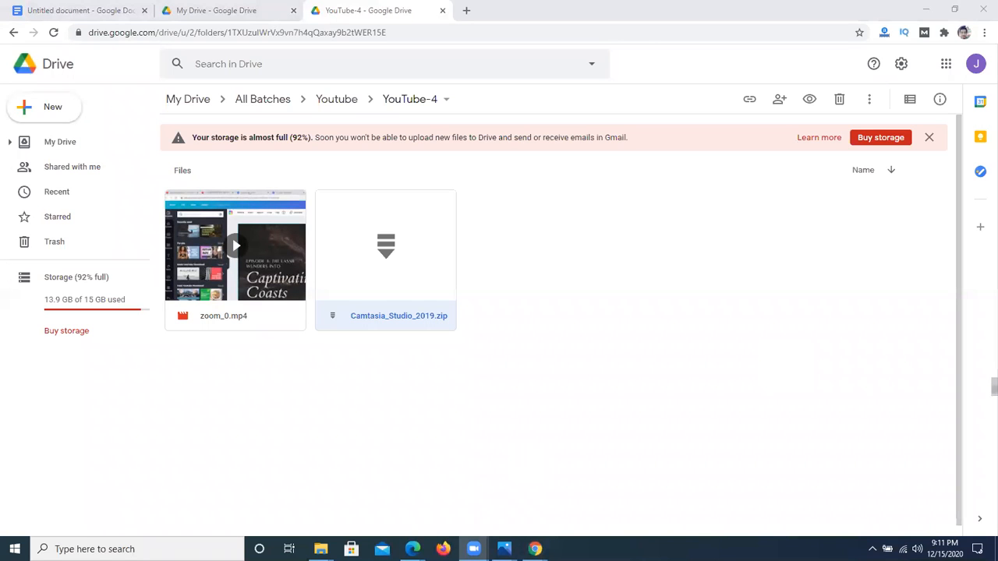
Step: Switch to the Facebook group window in Microsoft Edge and go to the Facebook home feed
mouse_move(413, 549)
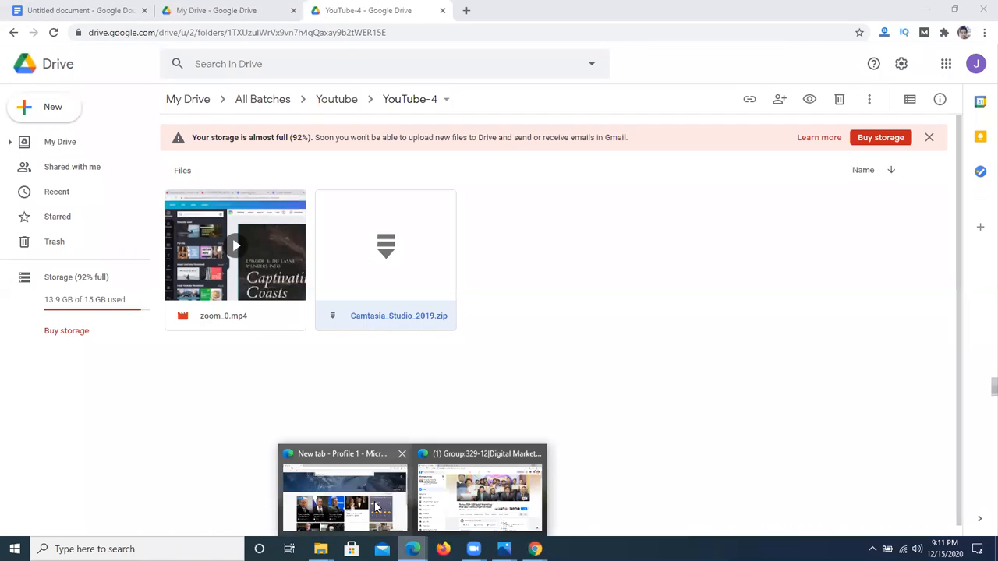
click(468, 500)
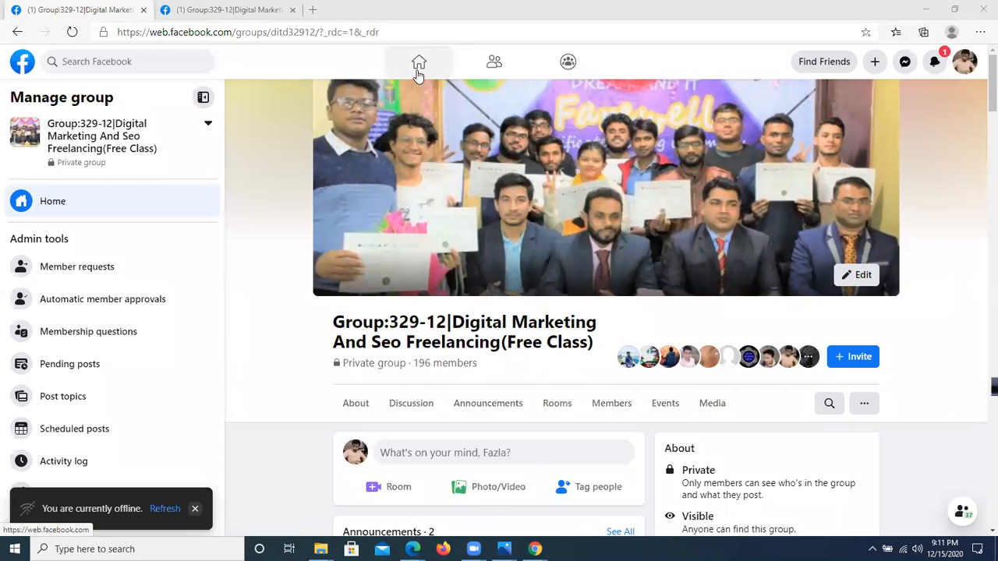
click(418, 61)
click(129, 64)
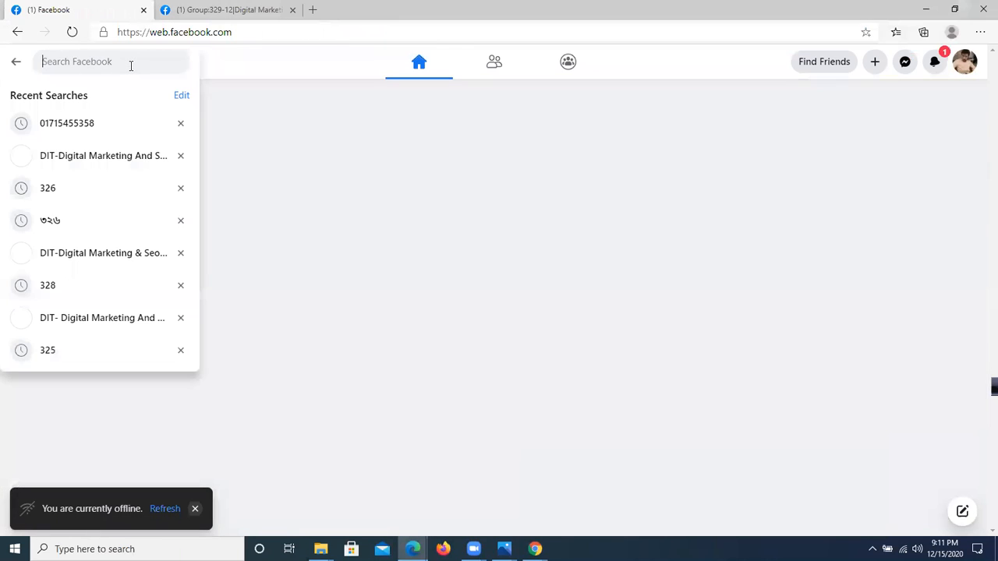
text(৩২৫)
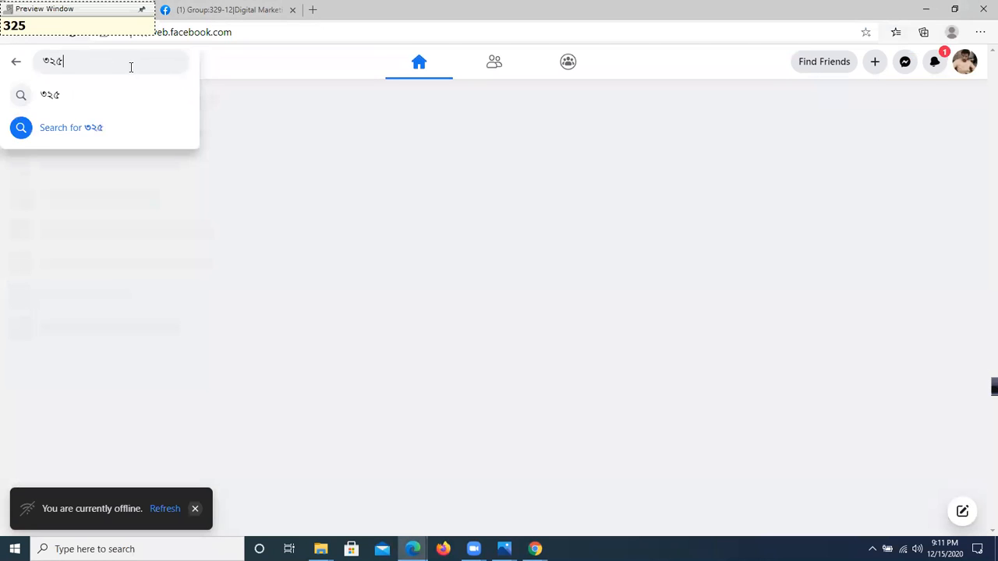
key(Return)
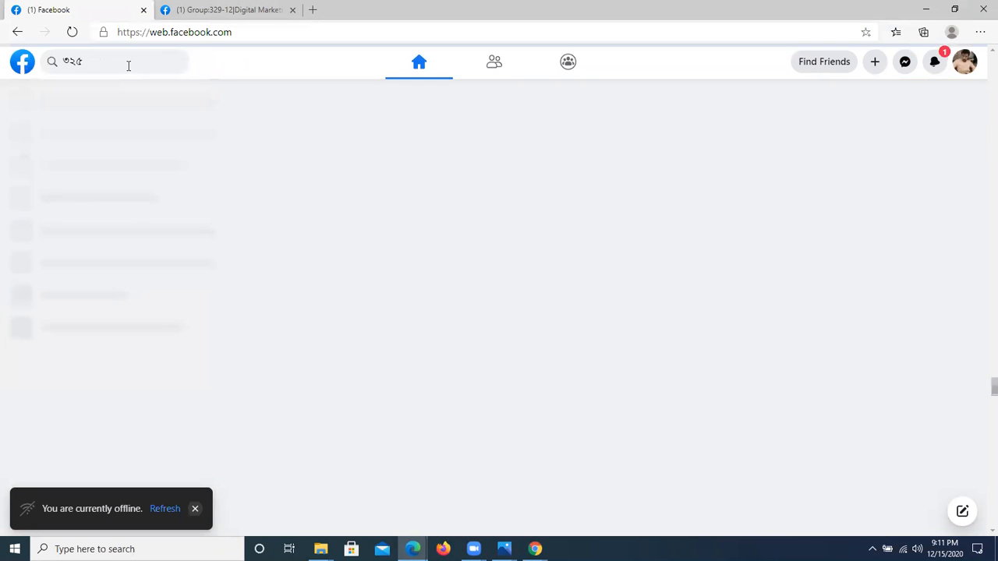
click(129, 65)
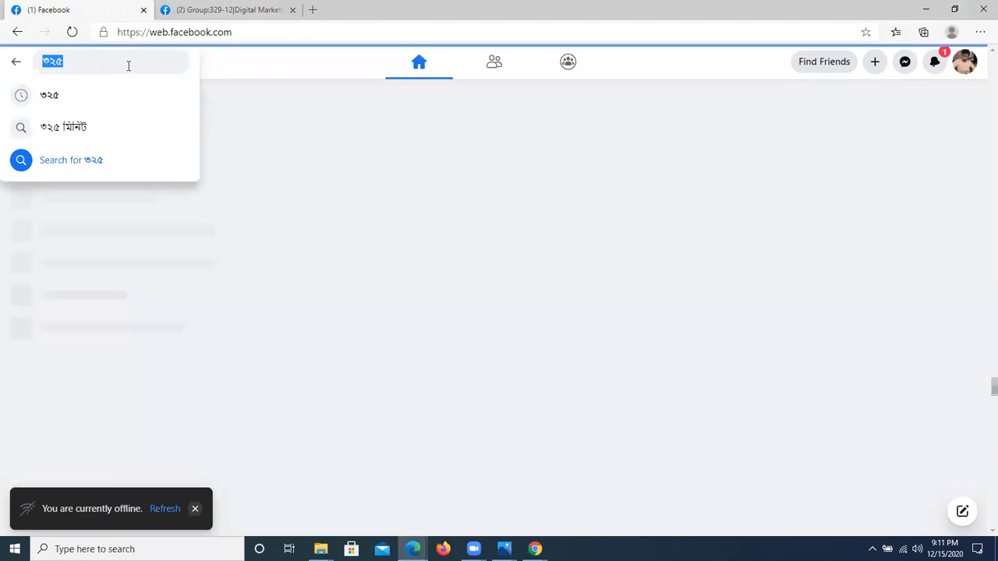
key(Print)
right_click(127, 66)
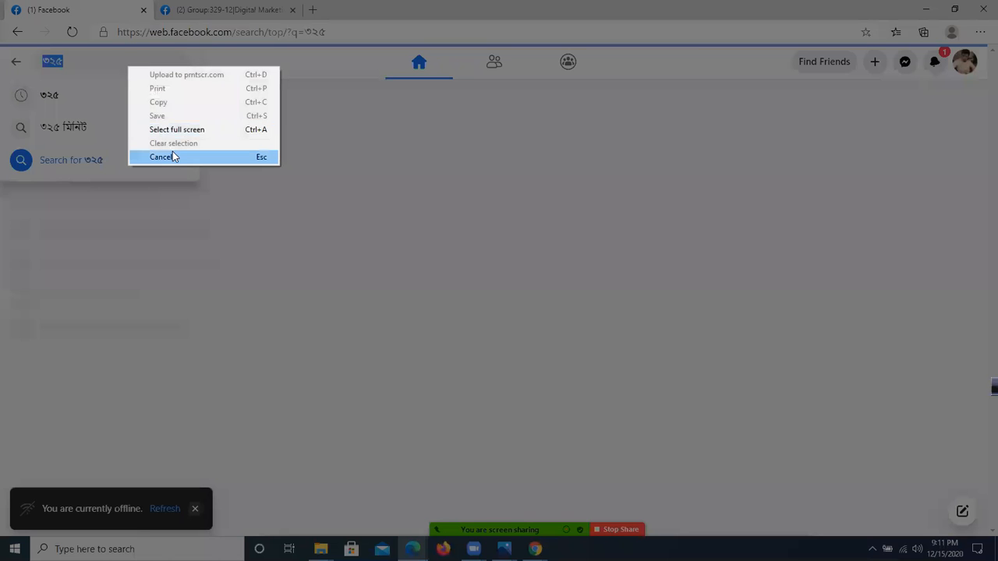
click(175, 158)
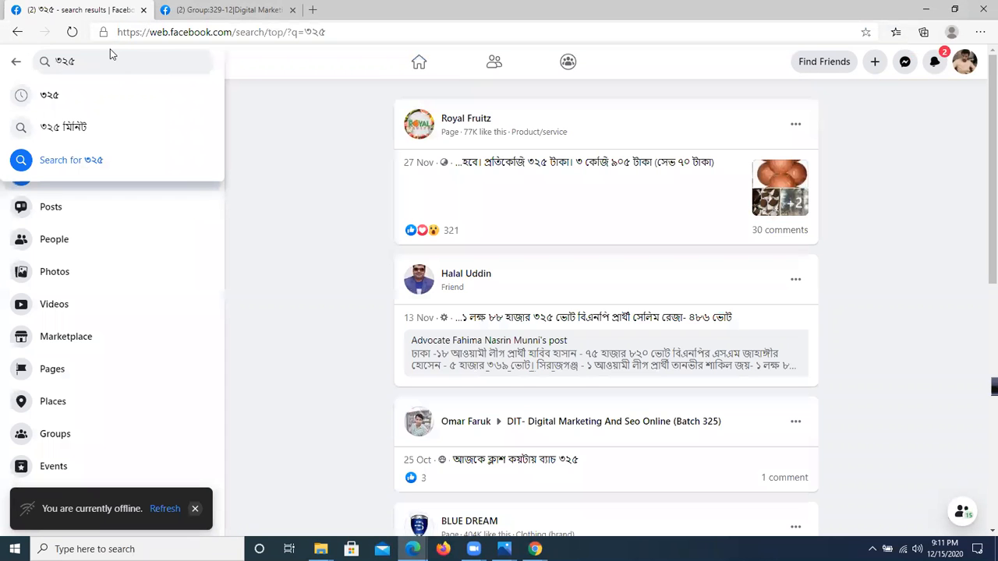
text(32)
key(BackSpace)
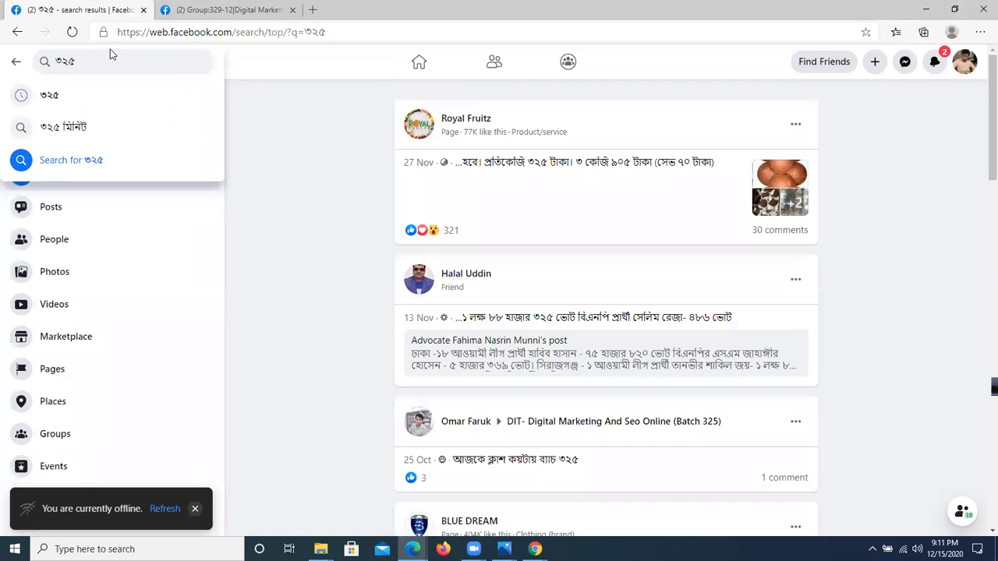
Step: Search Facebook for "325" in Latin digits and open the group DIT- Digital Marketing And Seo Online (Batch 325)
click(108, 58)
click(108, 58)
key(BackSpace)
key(BackSpace)
key(BackSpace)
text(325)
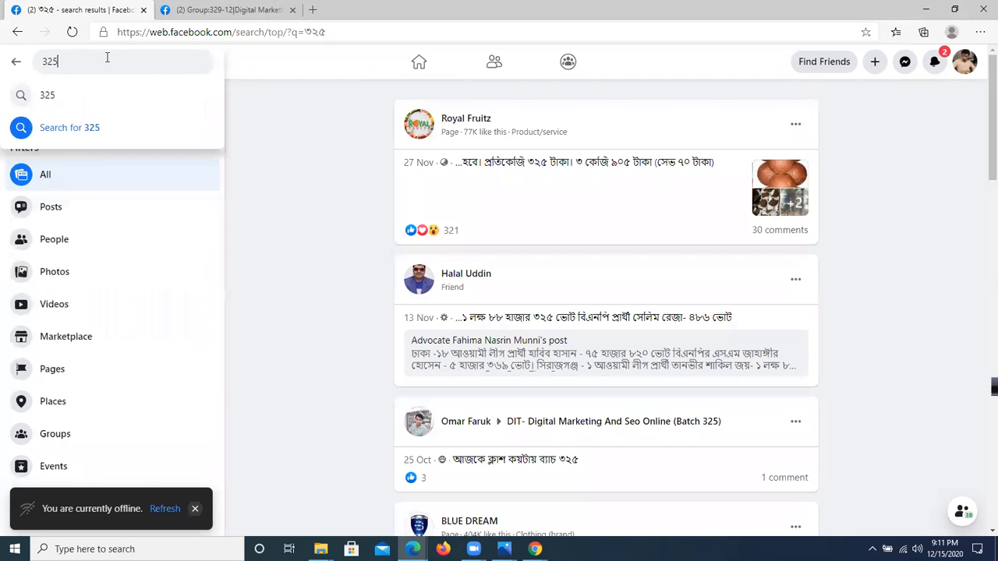
key(Return)
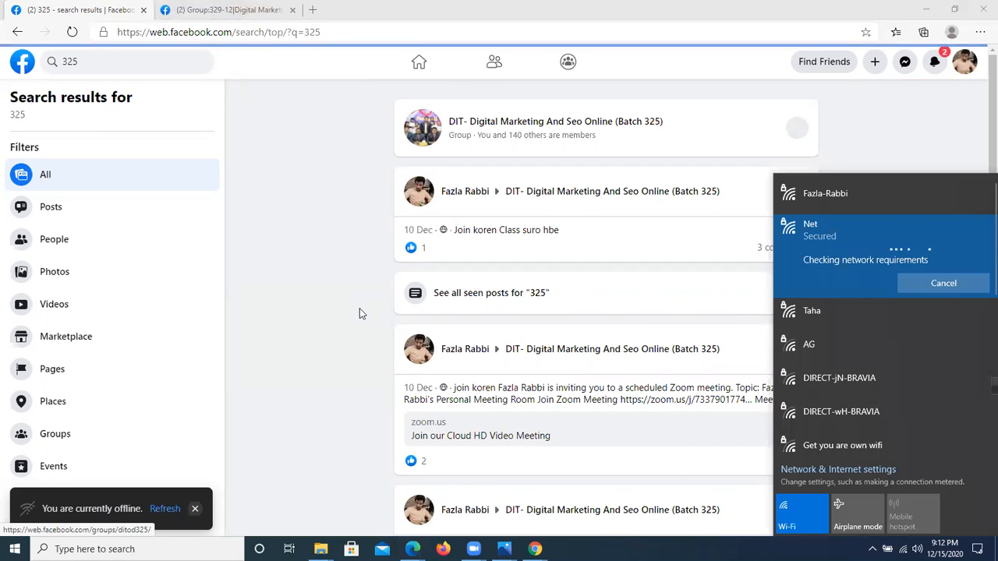
click(280, 159)
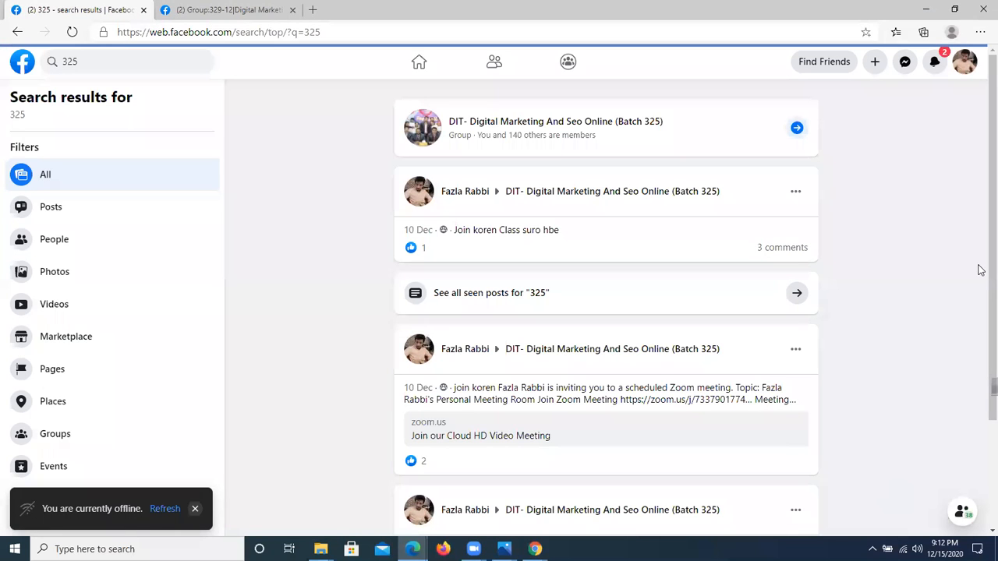
click(659, 202)
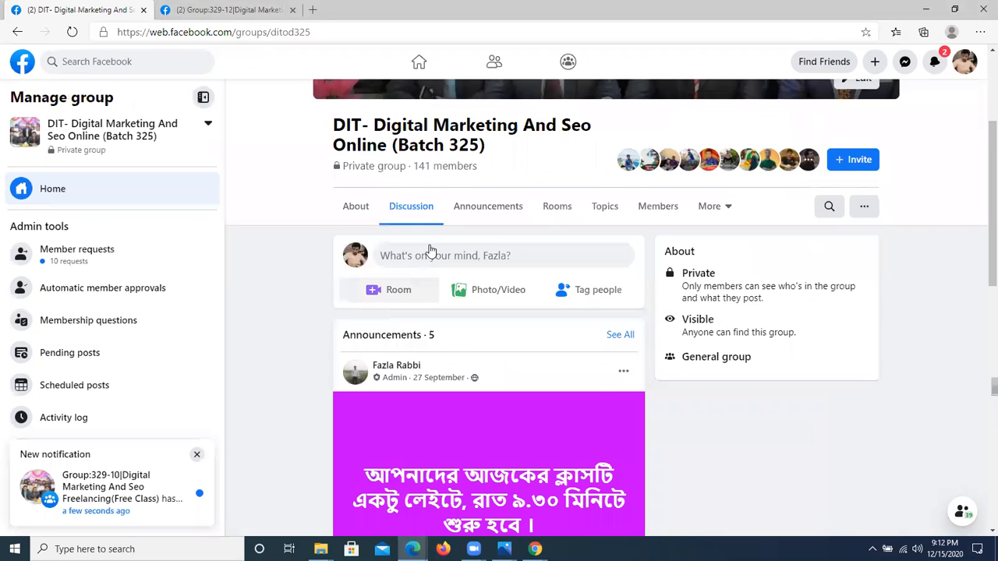
Step: Publish a group post reading "Camtasia Software download link" with the copied Google Drive link pasted in
click(458, 241)
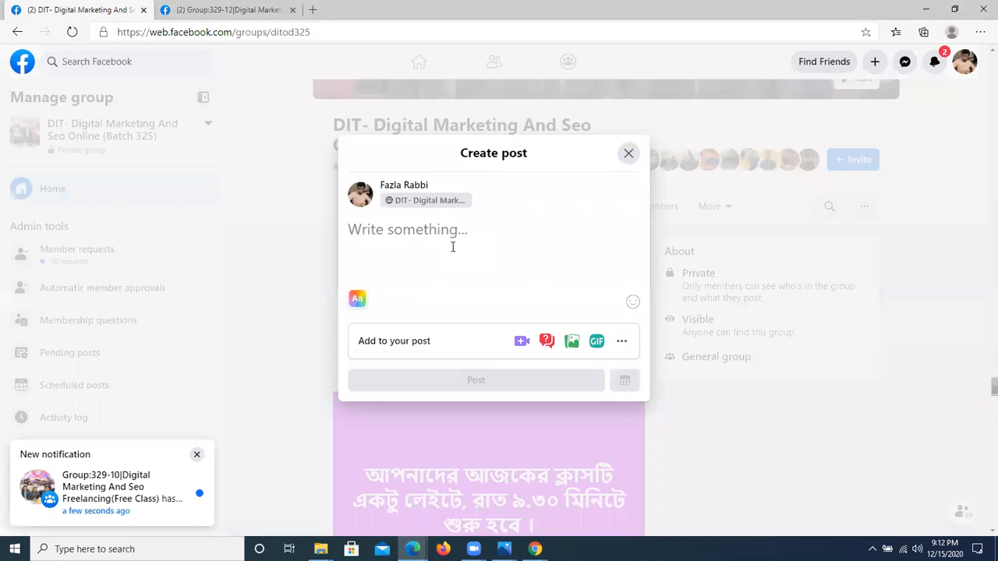
text(Ca)
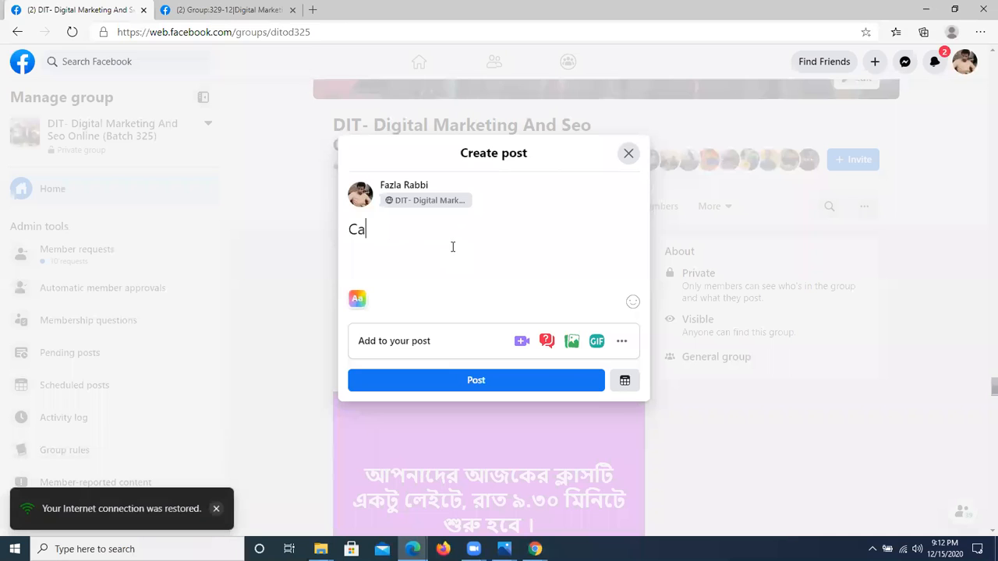
text(mtasia Sof)
key(BackSpace)
text(ft)
key(BackSpace)
text(tware)
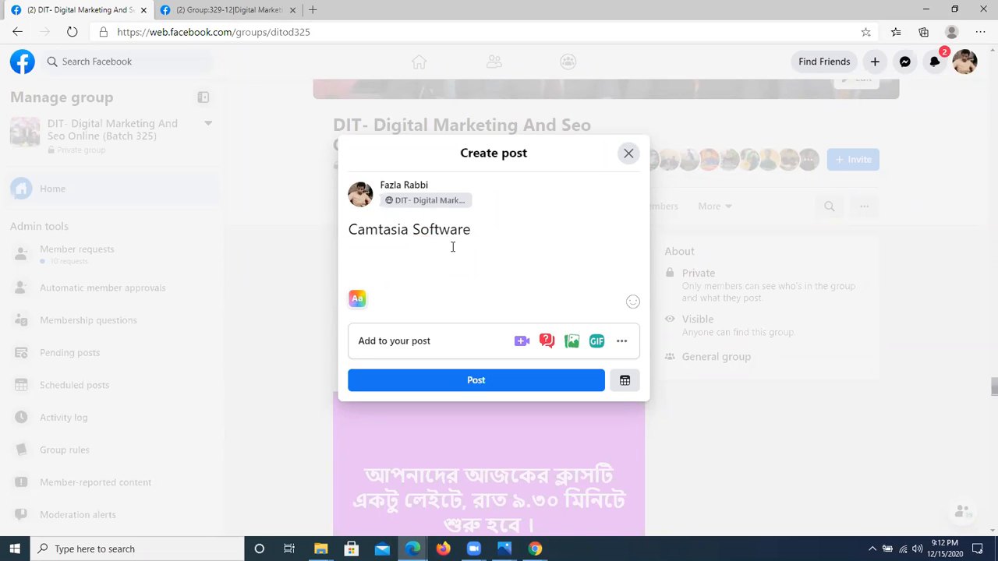
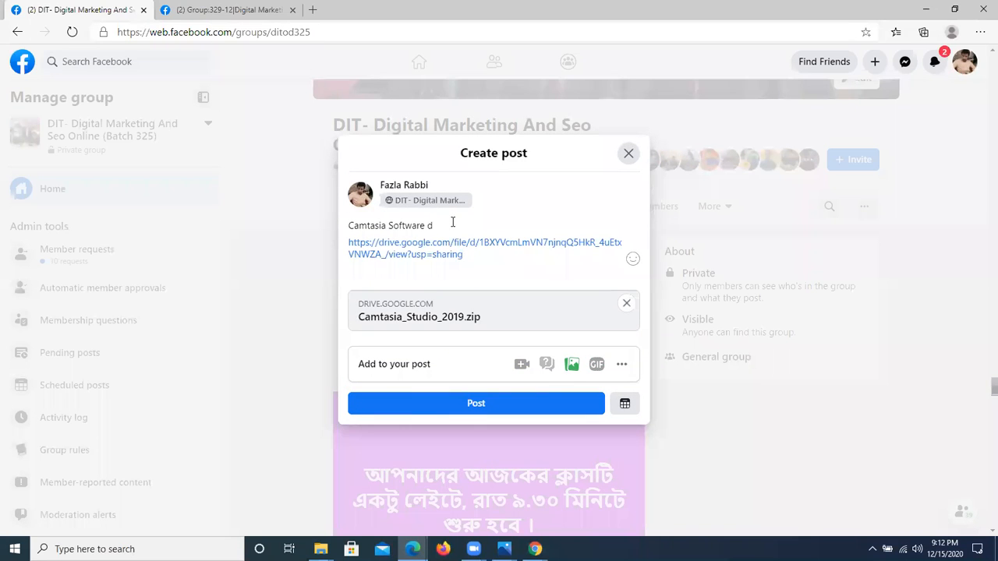
text(download link)
click(477, 404)
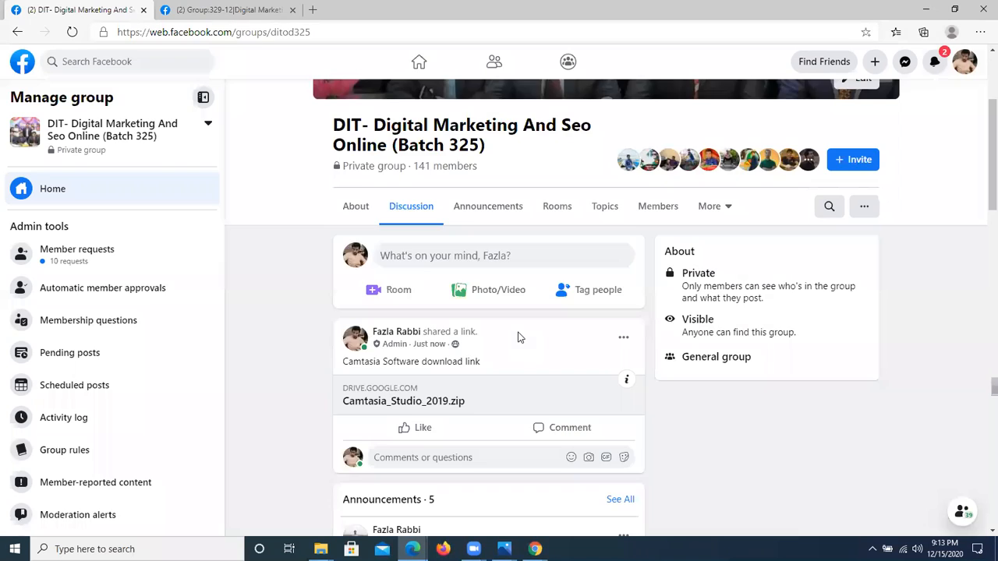
scroll(669, 312, down, 2)
scroll(500, 351, down, 1)
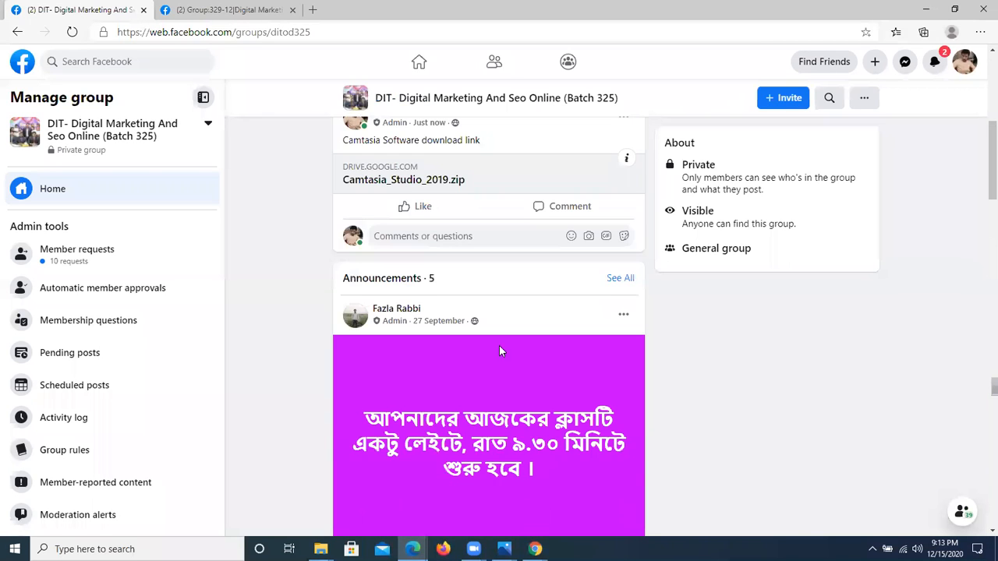
scroll(500, 351, down, 3)
scroll(798, 138, up, 3)
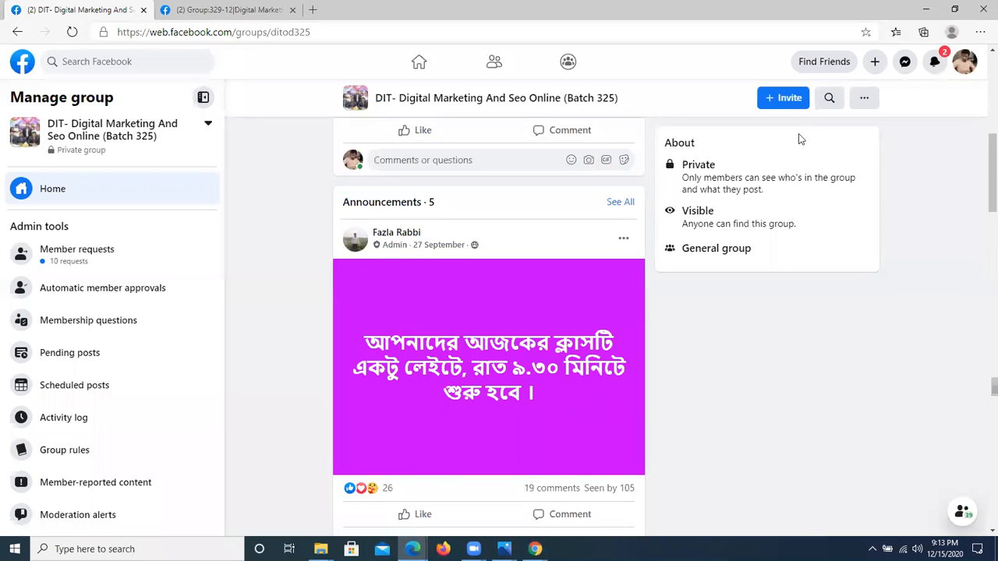
Step: Minimize both browser windows and open the Camtasia folder inside Batch on Local Disk (E:) in File Explorer
click(928, 8)
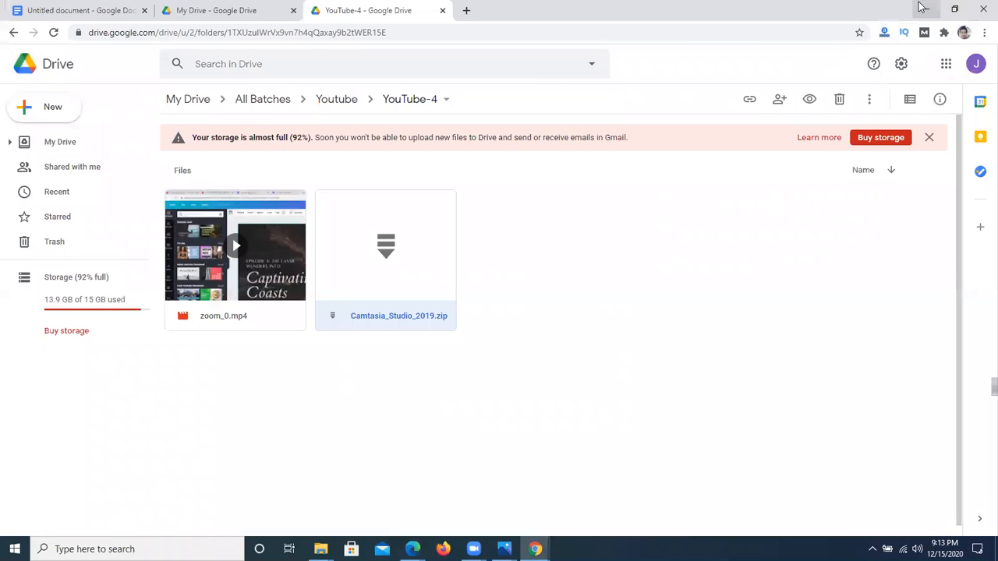
click(922, 8)
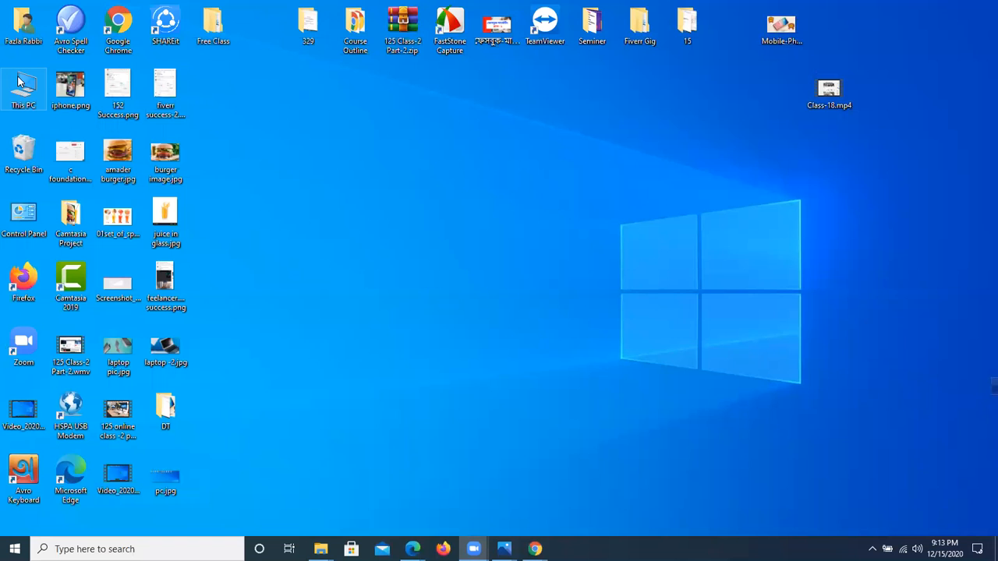
double_click(23, 83)
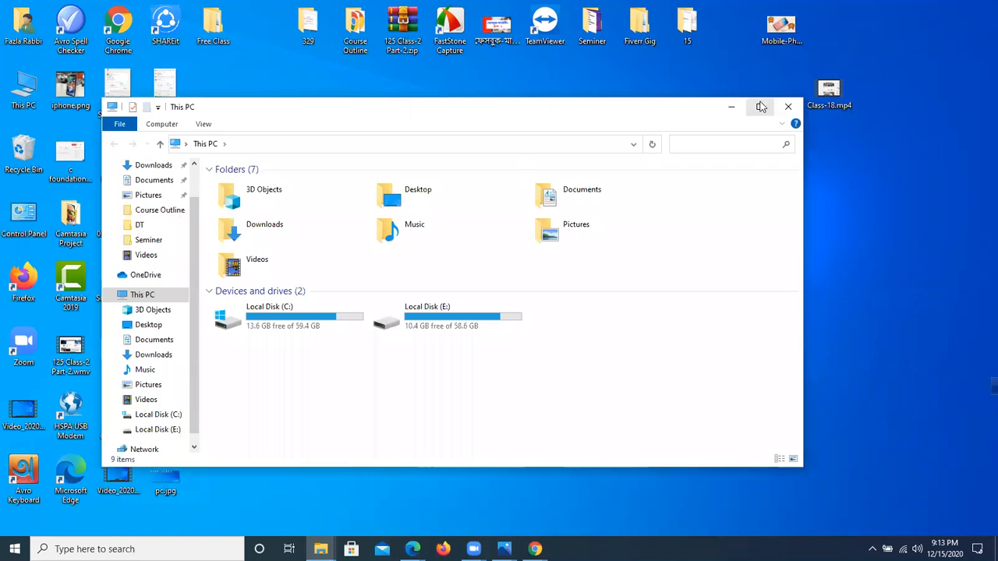
click(761, 106)
double_click(341, 194)
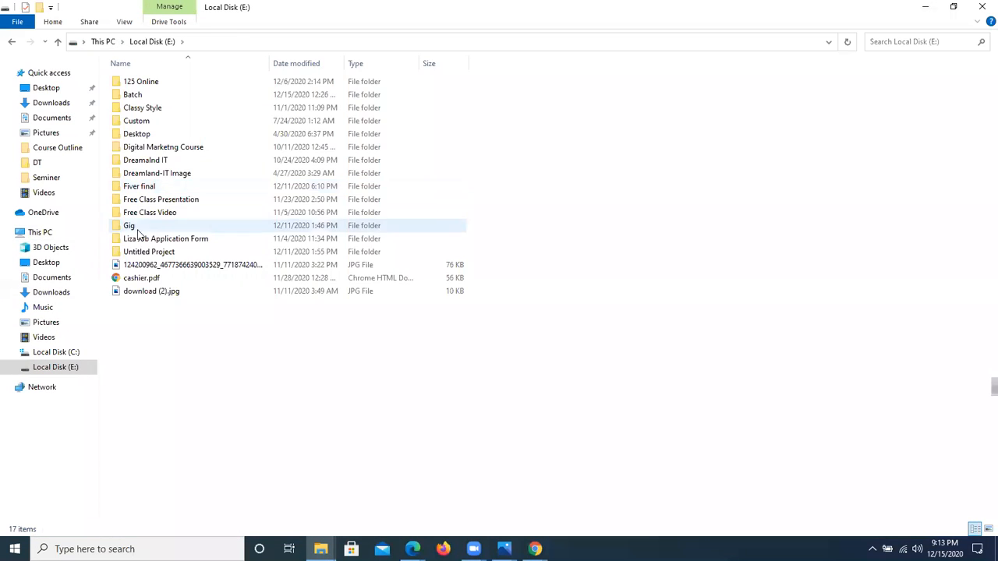
double_click(158, 96)
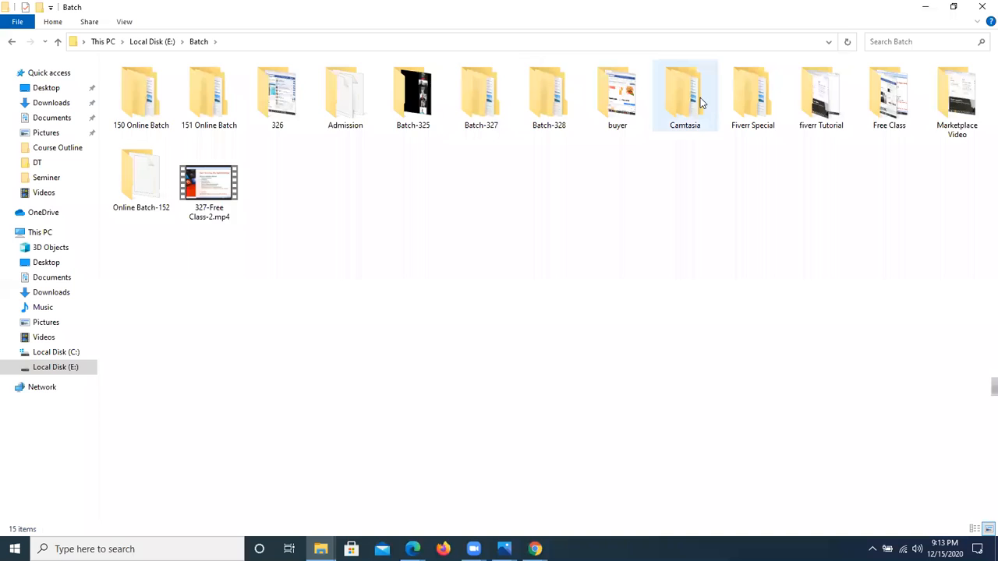
double_click(700, 98)
Step: Copy the Camtasia_Studio_2019.zip archive to the clipboard
click(147, 93)
right_click(146, 91)
click(209, 309)
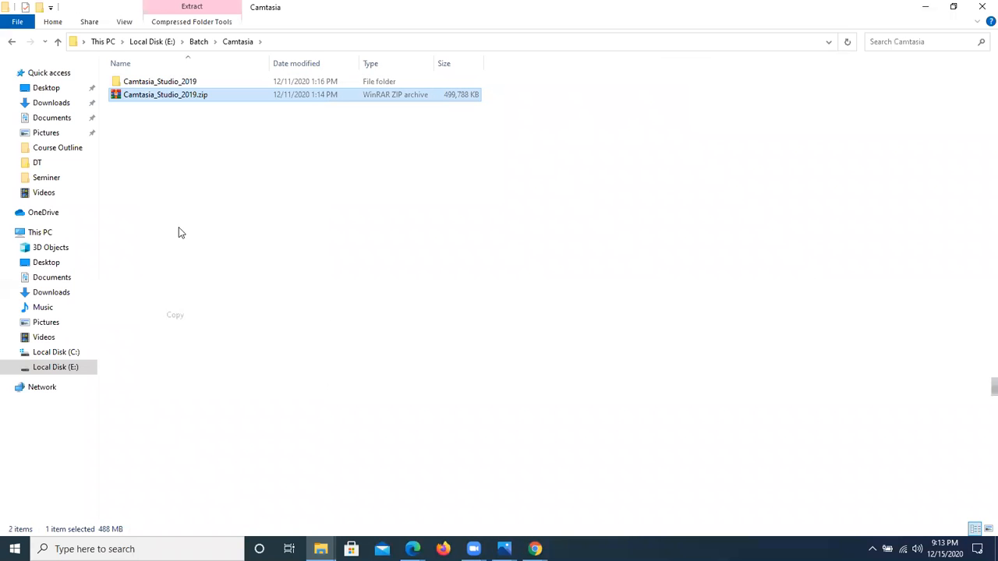
Step: Create a subfolder with the default name New folder inside Camtasia and paste the copied archive into it
right_click(269, 180)
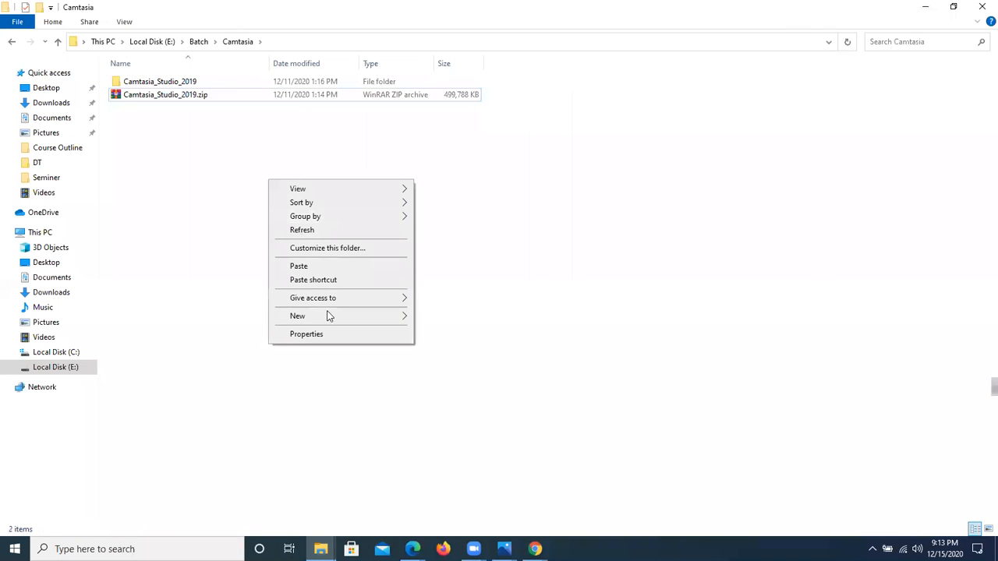
mouse_move(329, 315)
click(438, 317)
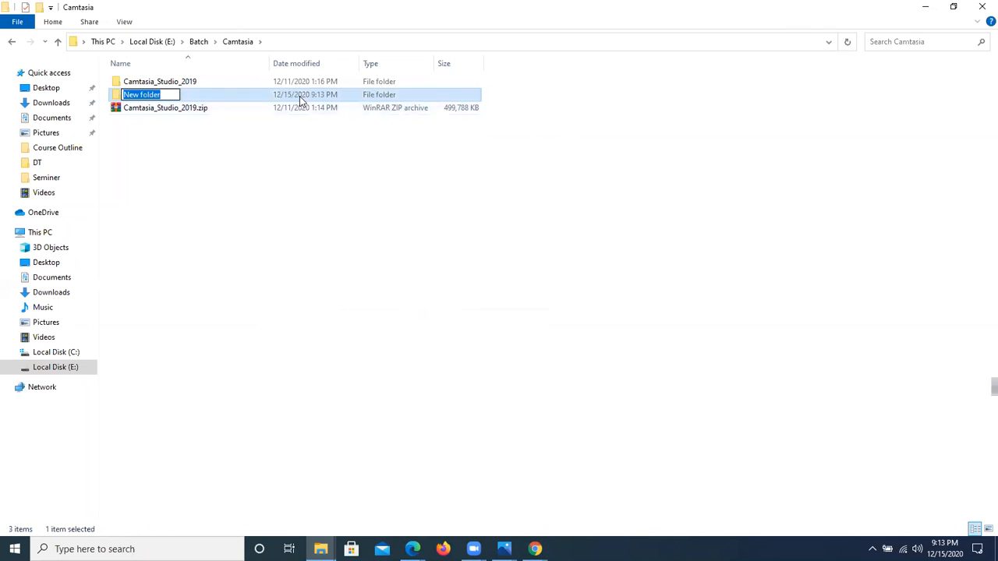
key(Return)
double_click(239, 98)
right_click(238, 99)
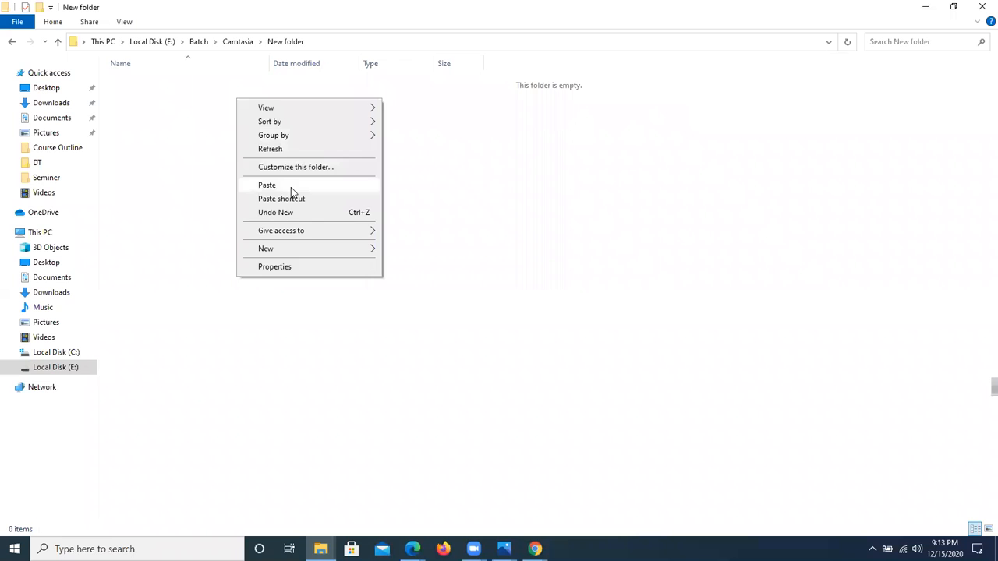
click(268, 186)
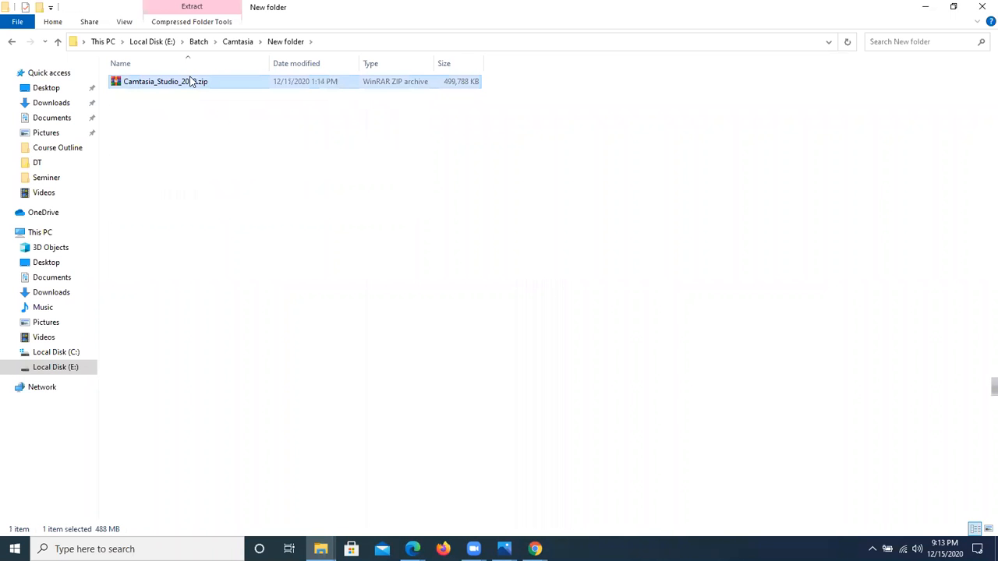
Step: Extract the pasted archive in place and look through the extracted Camtasia_Studio_2019 folder and its Activation File subfolder
right_click(190, 83)
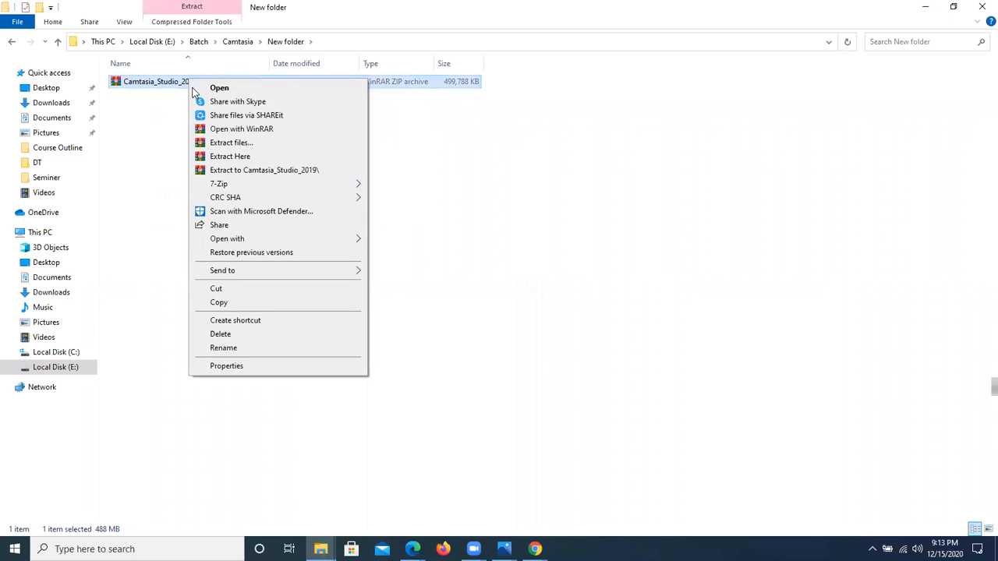
click(251, 157)
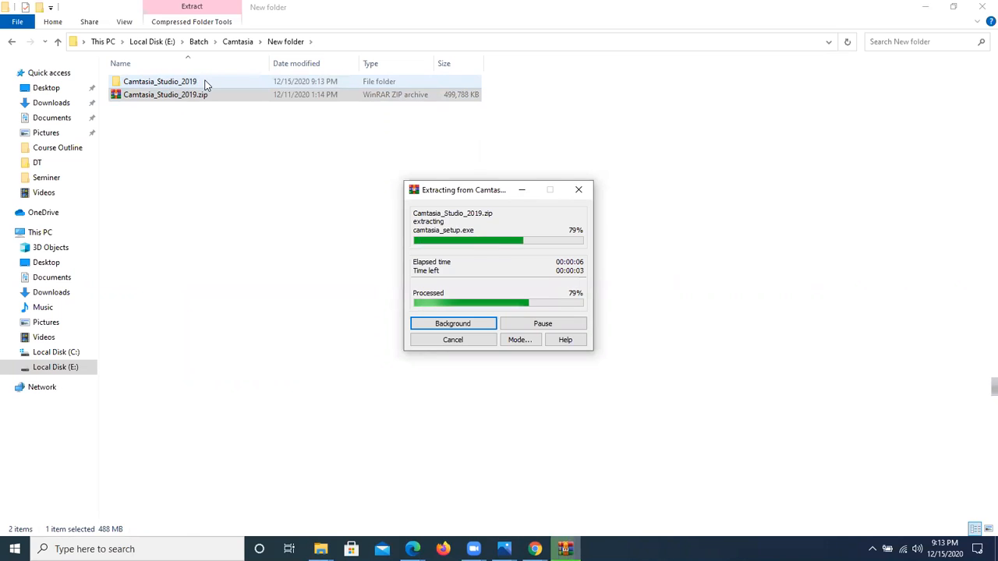
double_click(205, 84)
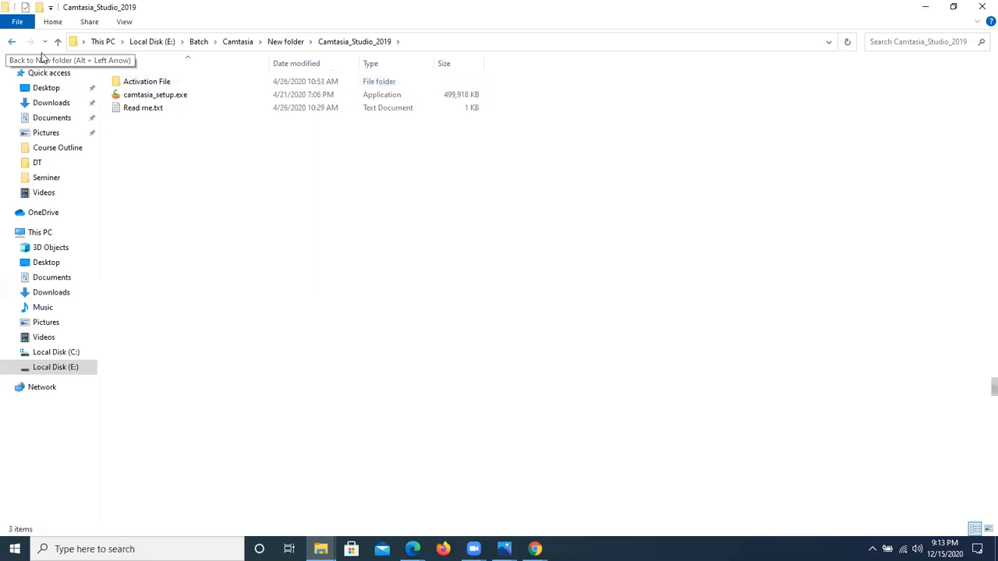
double_click(149, 83)
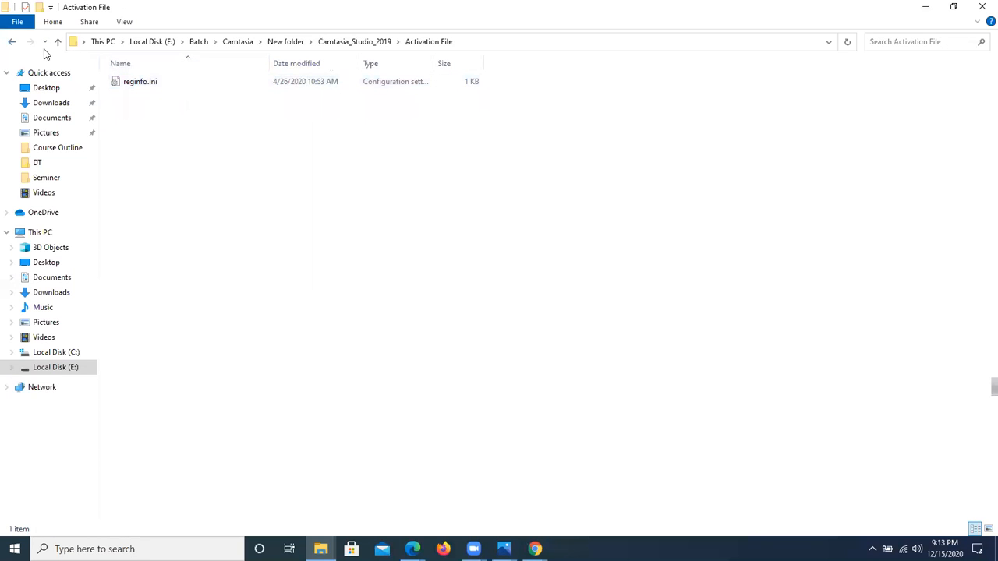
click(12, 42)
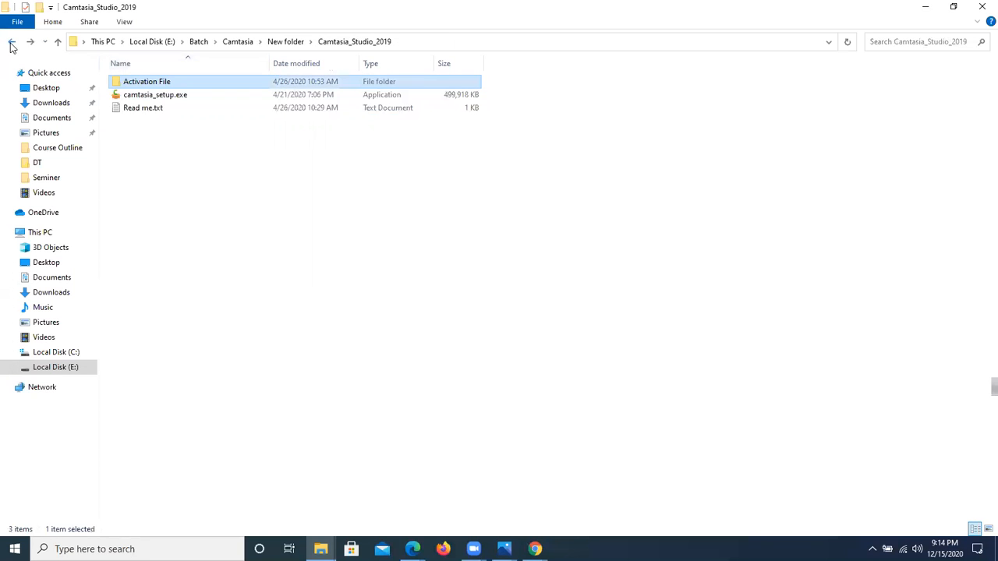
Step: Launch the camtasia_setup.exe installer, cancel the setup and close it
click(187, 95)
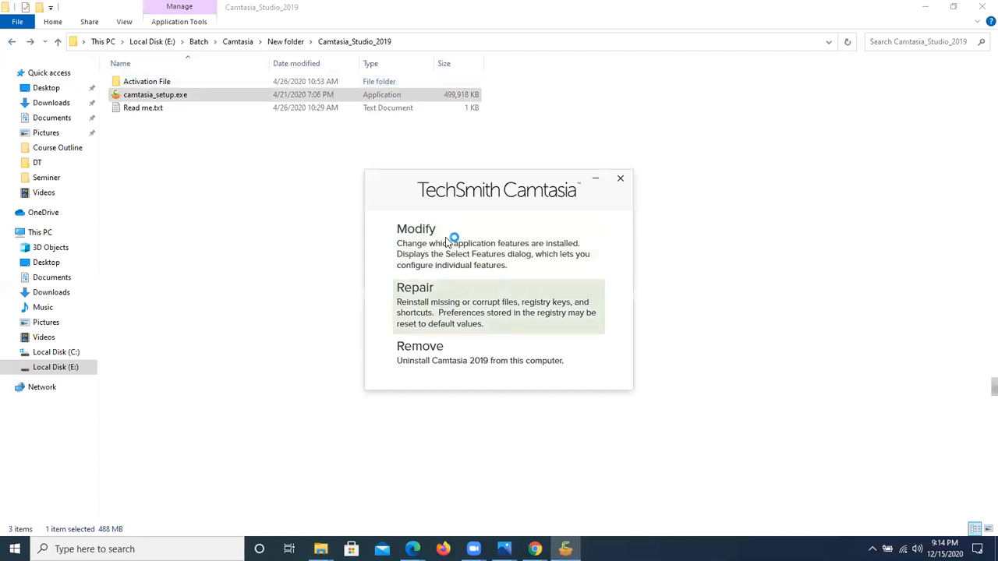
click(622, 180)
click(587, 287)
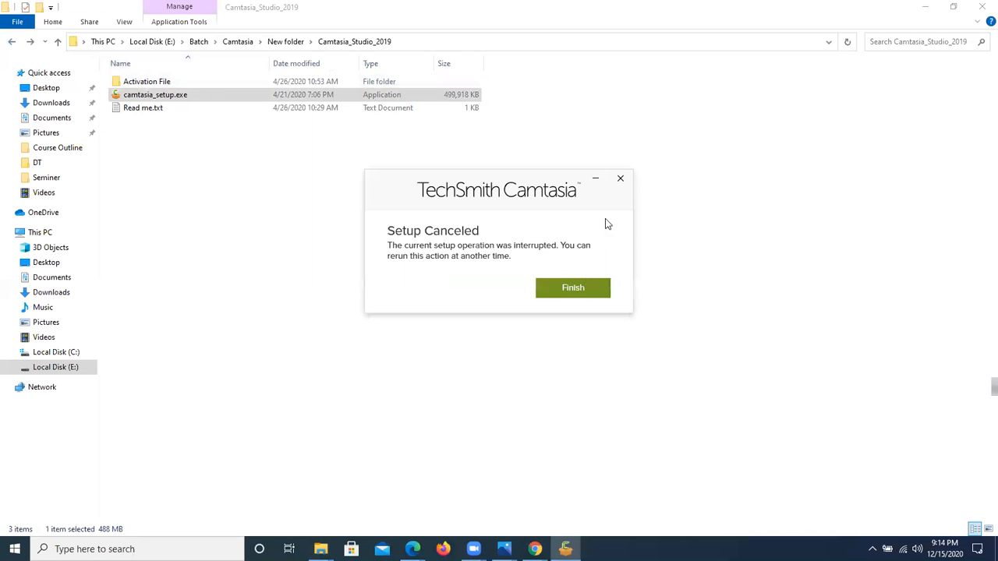
click(590, 290)
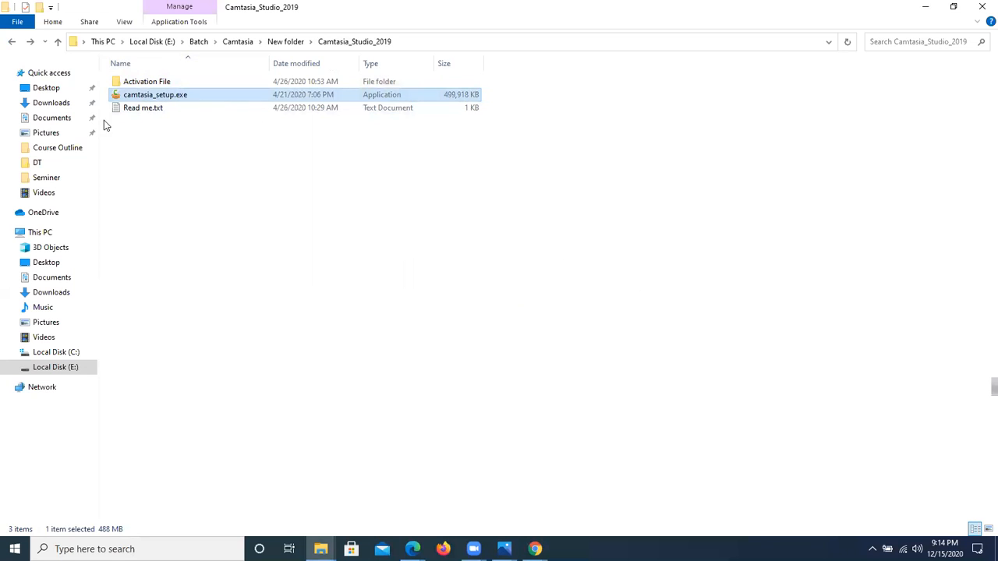
Step: Open the Activation File folder inside Camtasia_Studio_2019 and copy reginfo.ini
click(11, 41)
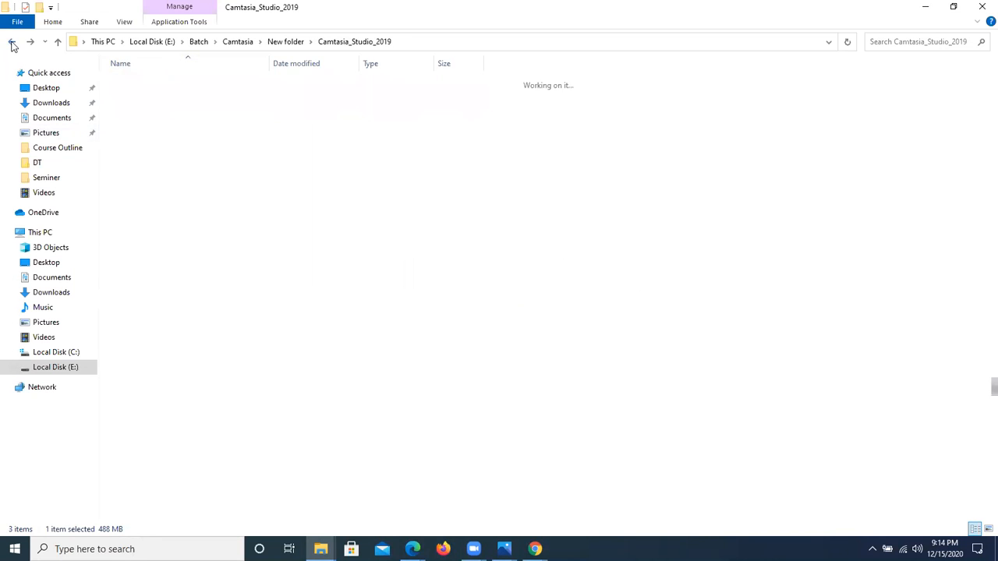
double_click(153, 82)
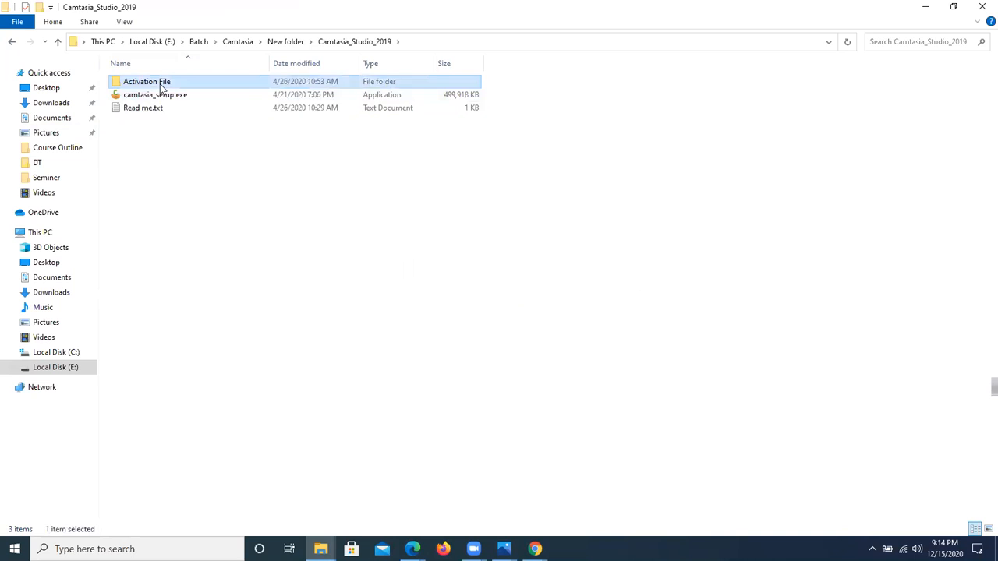
double_click(160, 81)
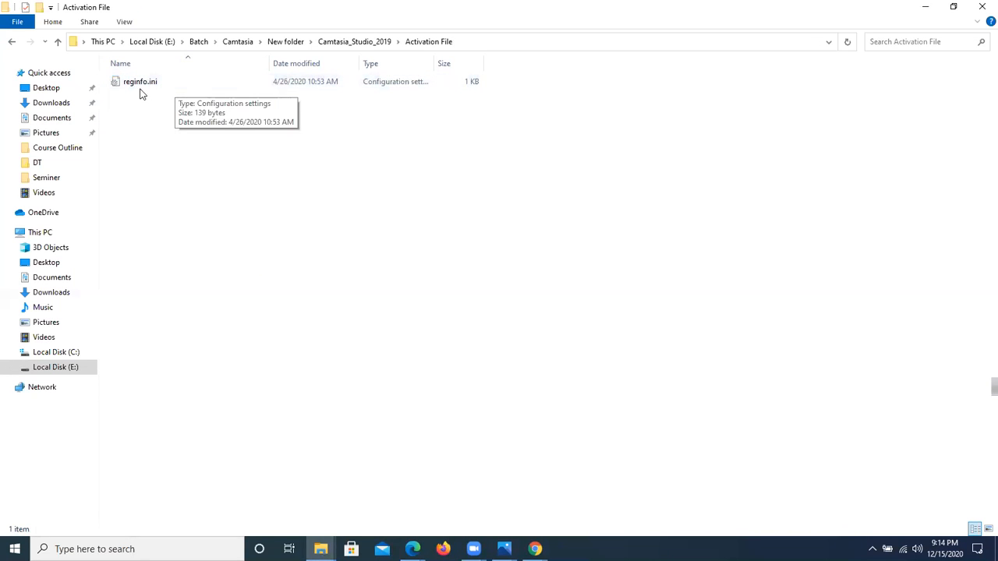
right_click(165, 89)
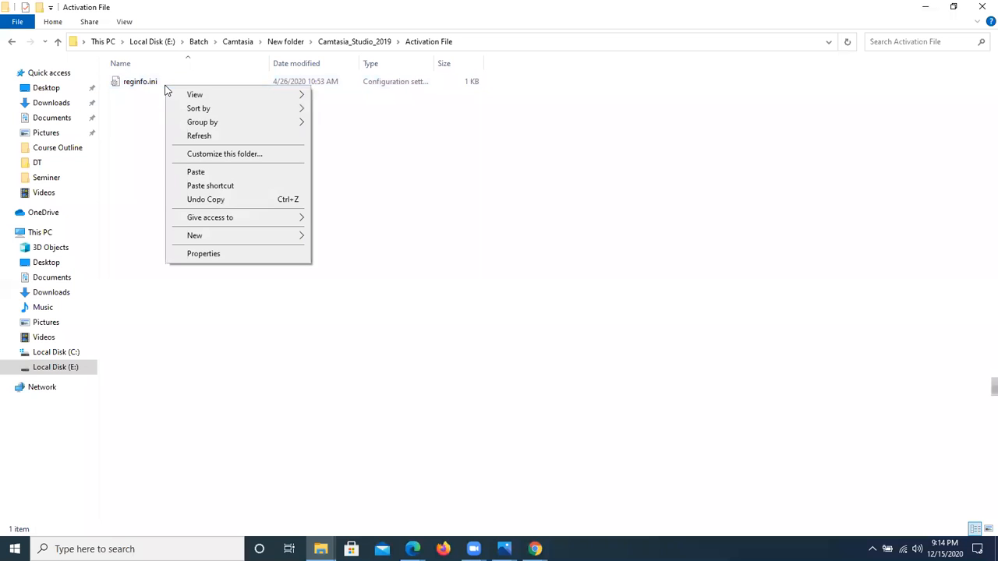
click(138, 83)
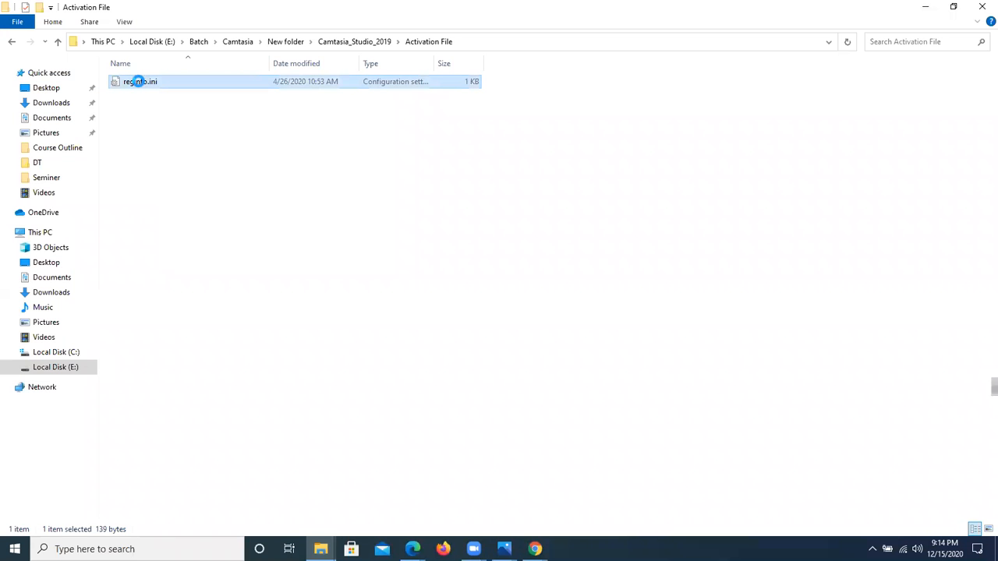
right_click(138, 84)
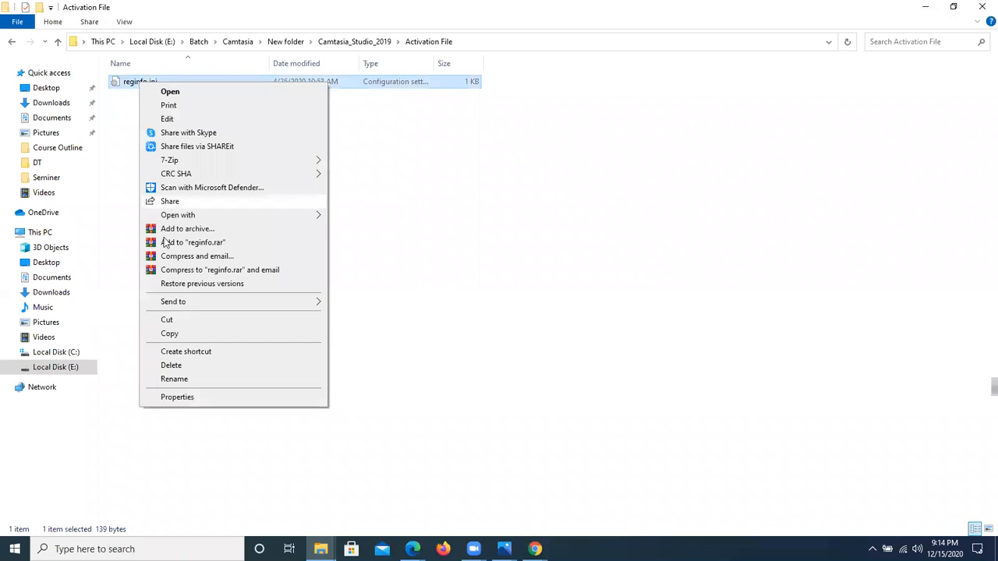
click(174, 333)
Step: Open Local Disk (C:) and turn the display of hidden items off and back on
click(71, 352)
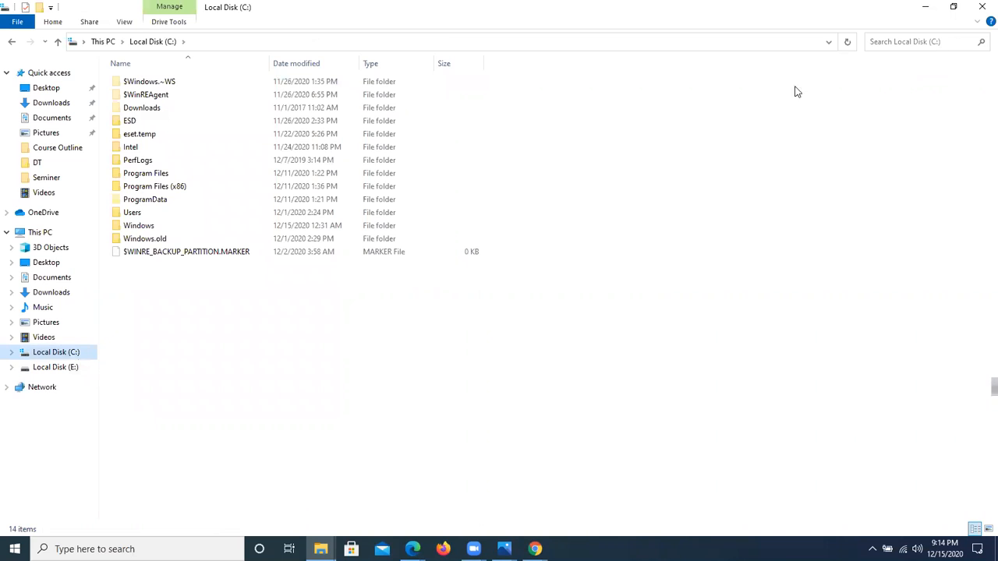
click(125, 23)
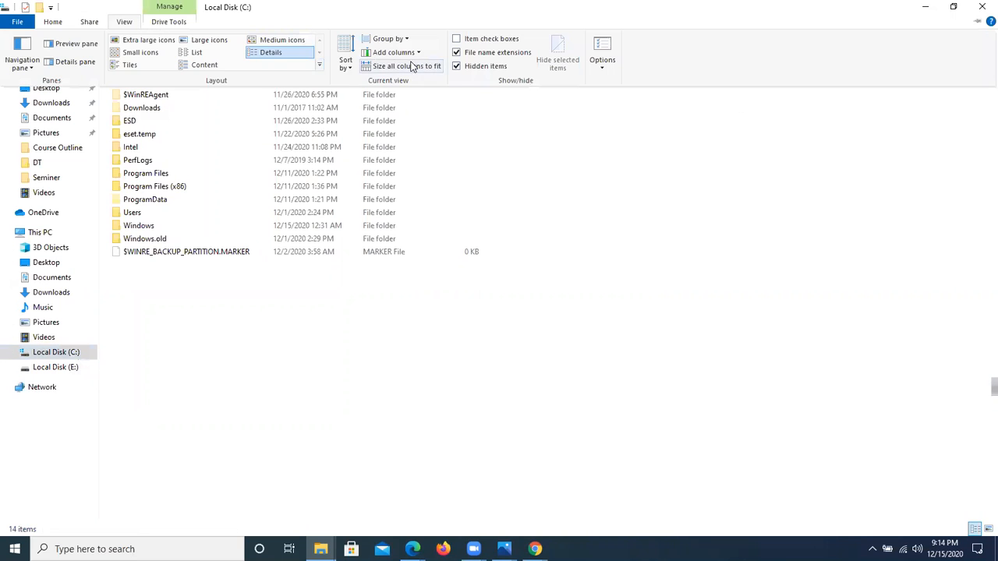
click(464, 67)
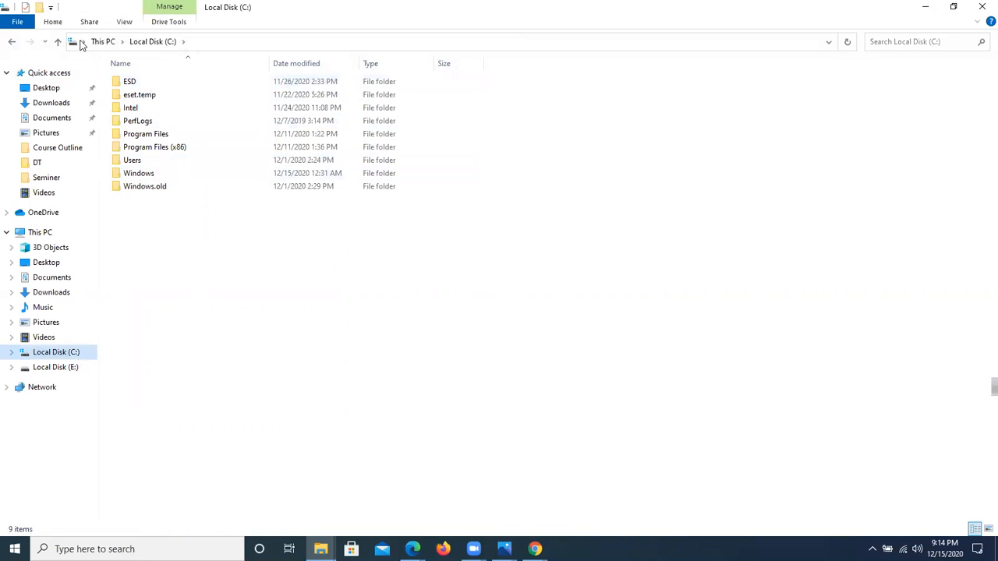
click(127, 26)
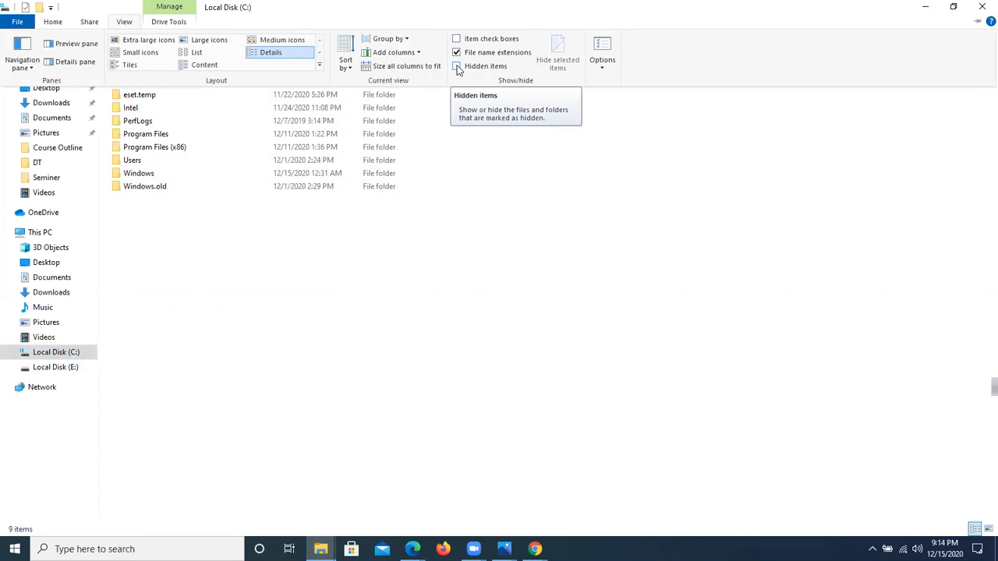
click(457, 66)
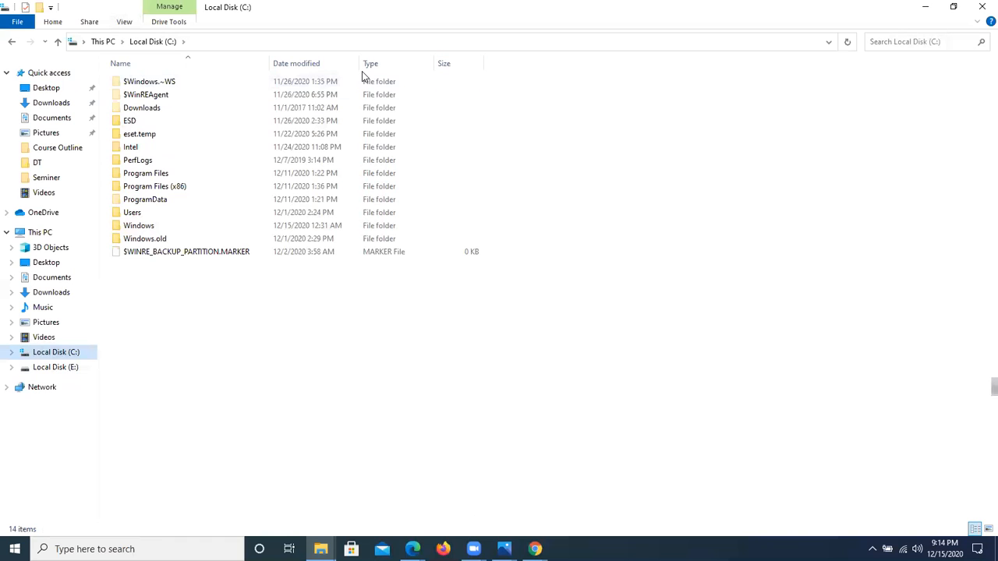
Step: Paste the copied reginfo.ini into ProgramData\TechSmith\Camtasia Studio 19 on the C: drive, replacing the existing file
double_click(168, 202)
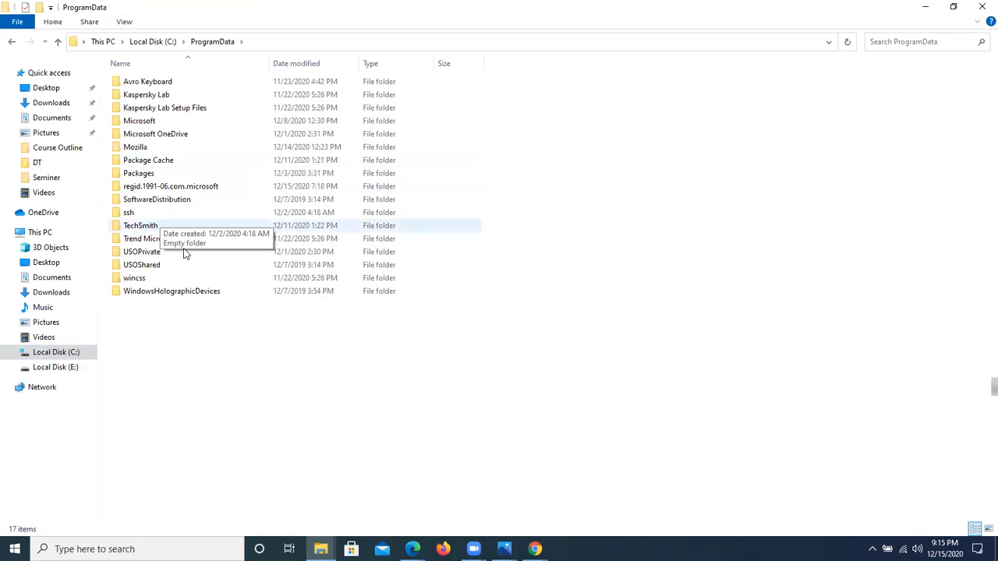
double_click(144, 226)
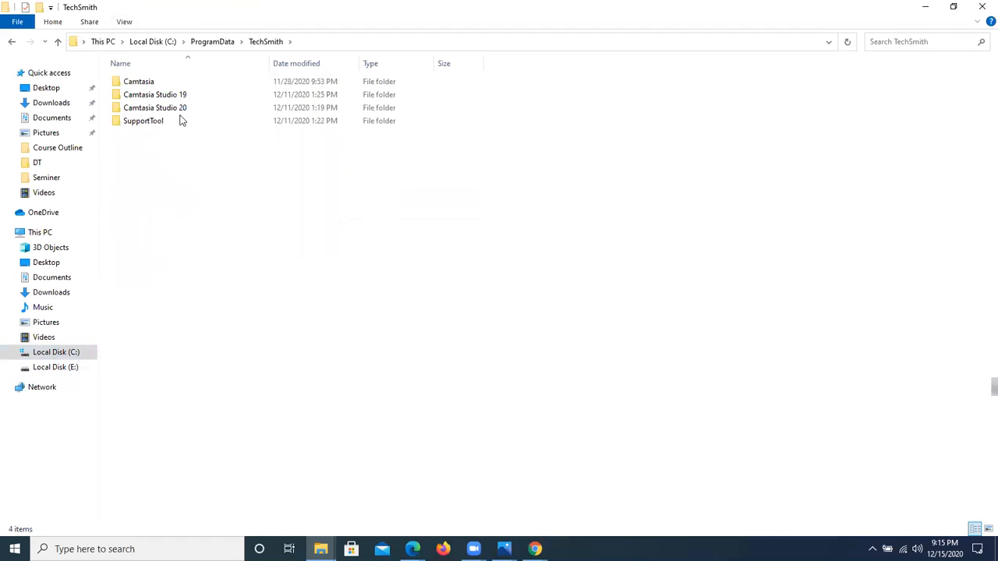
double_click(166, 99)
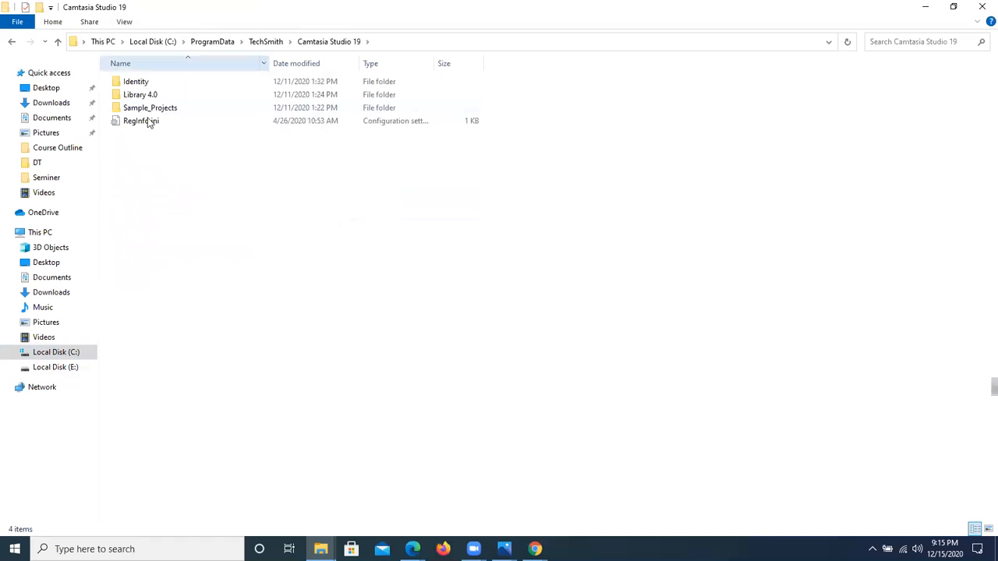
right_click(166, 152)
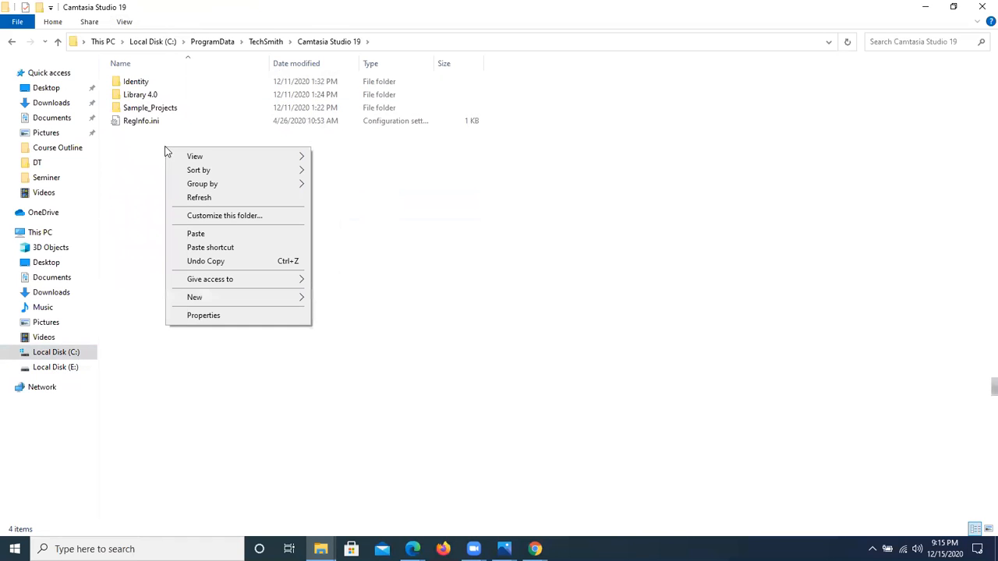
click(134, 133)
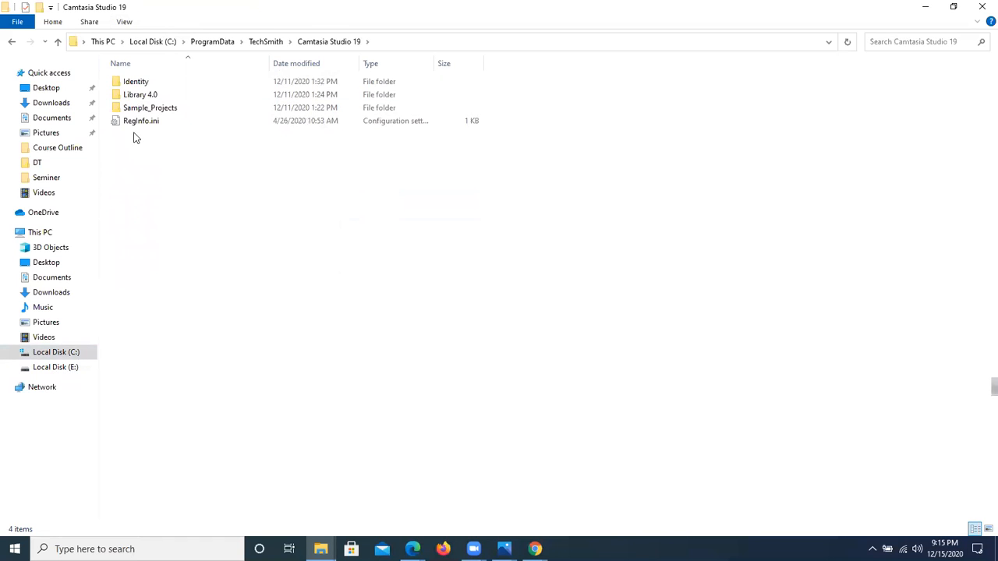
right_click(179, 154)
click(232, 239)
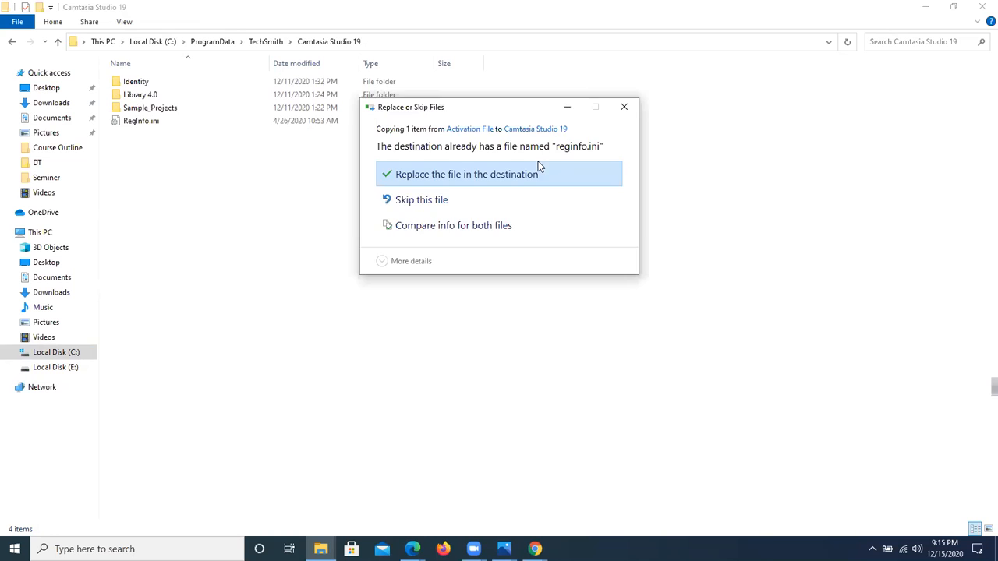
click(447, 181)
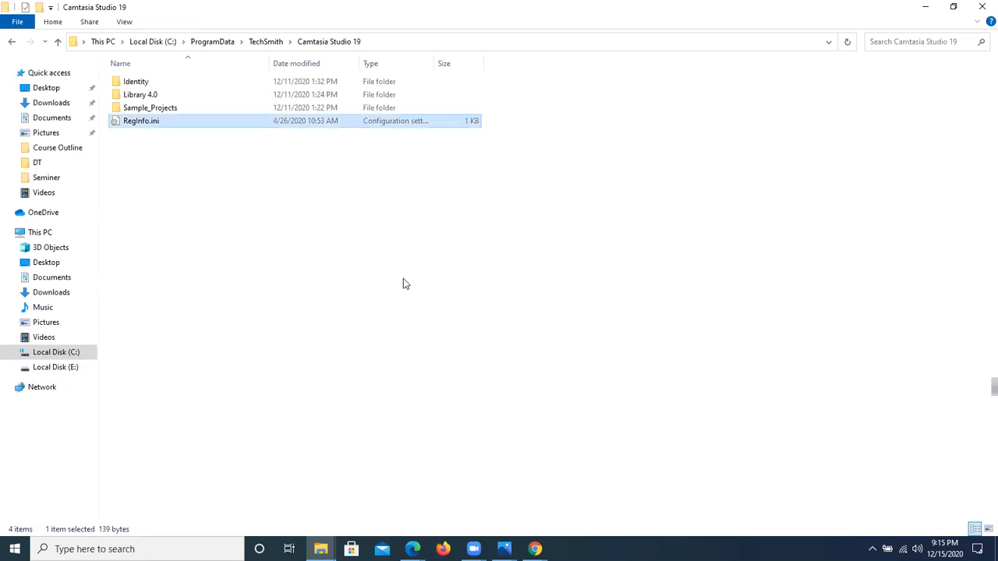
Step: Turn on the Read-only attribute for RegInfo.ini in the Camtasia Studio 19 folder and apply it
click(334, 257)
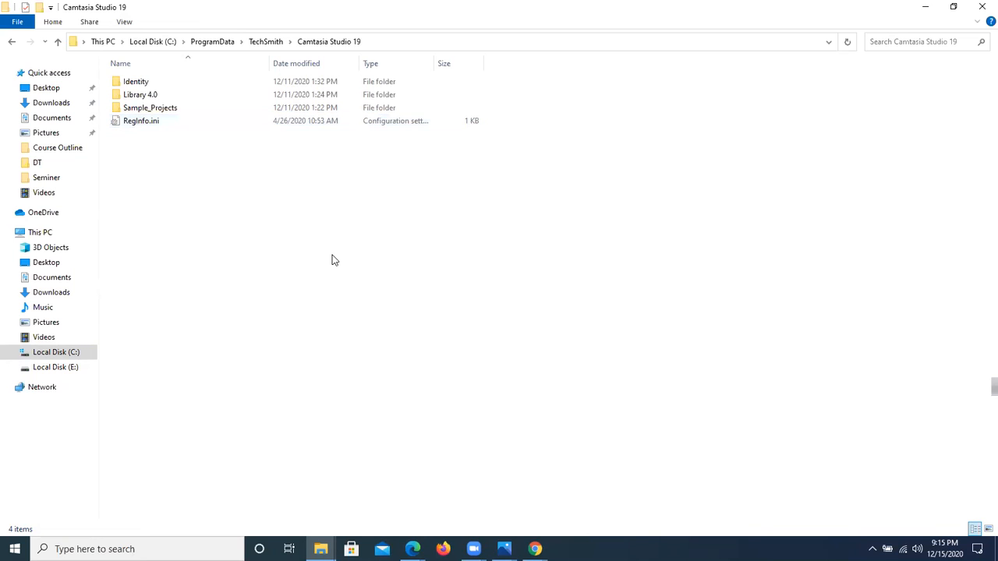
click(158, 127)
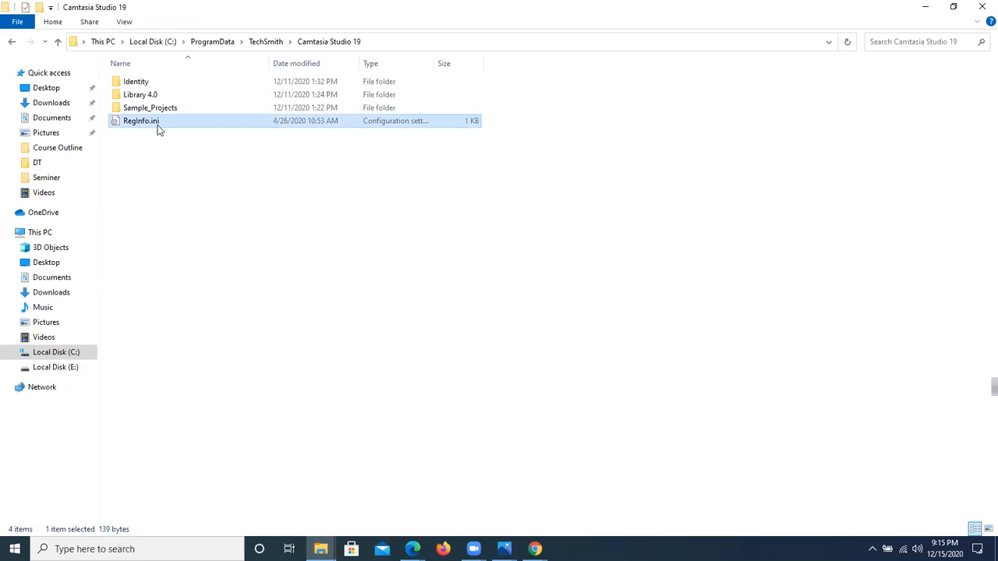
right_click(158, 130)
click(241, 441)
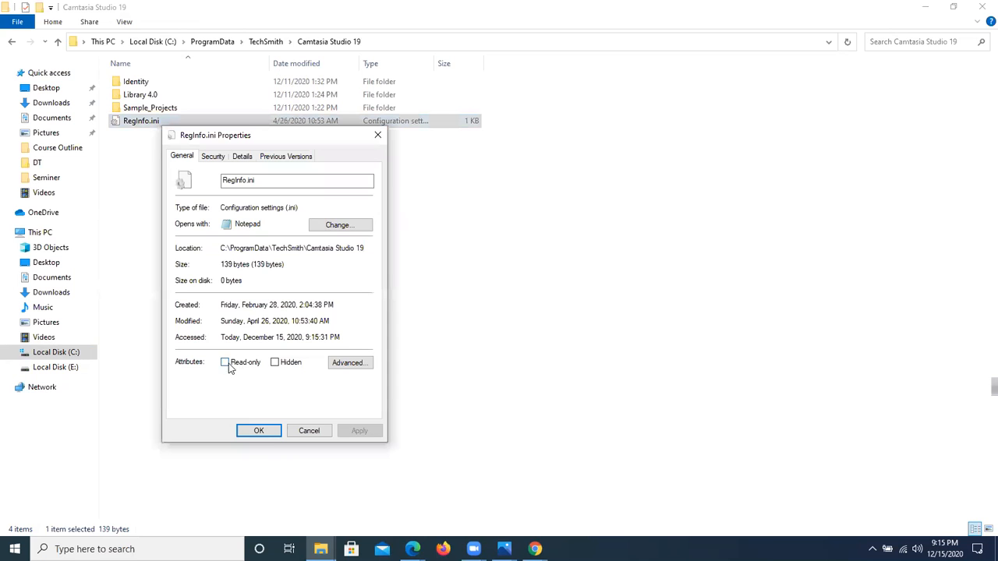
click(233, 363)
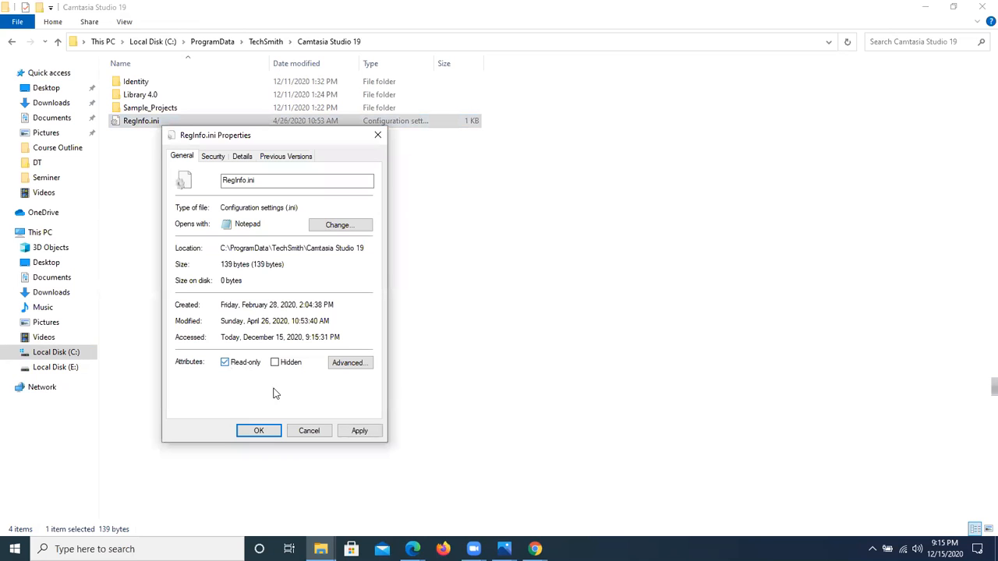
click(367, 433)
click(258, 431)
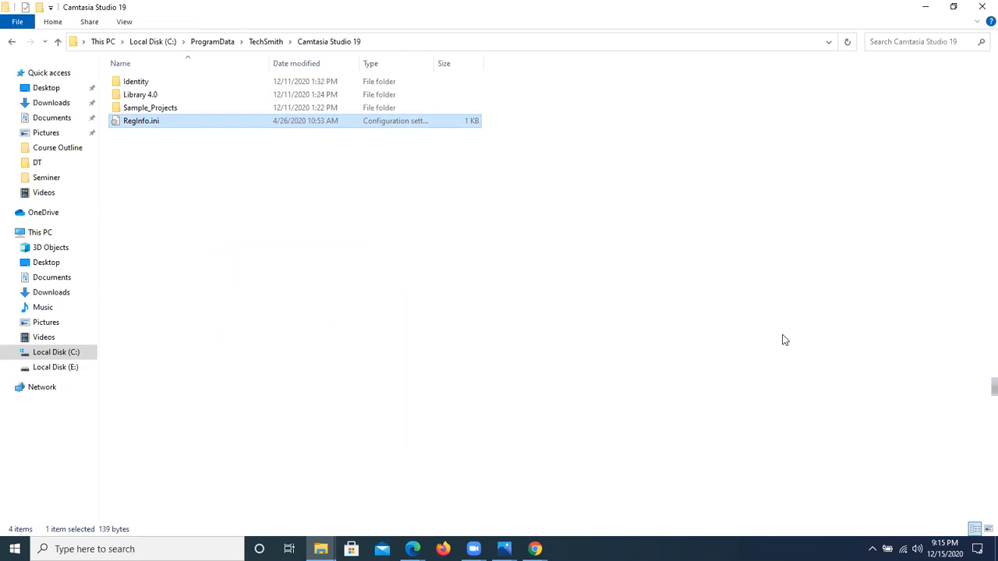
Step: Minimize the Camtasia Studio 19 folder window and refresh the desktop several times
click(924, 7)
right_click(378, 152)
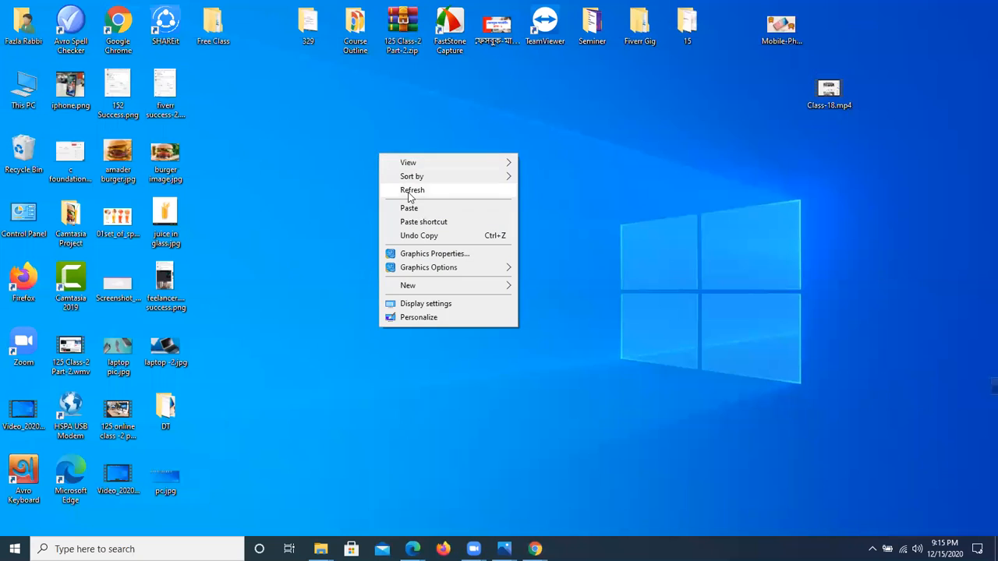
click(407, 192)
right_click(366, 155)
click(421, 195)
right_click(381, 139)
click(436, 180)
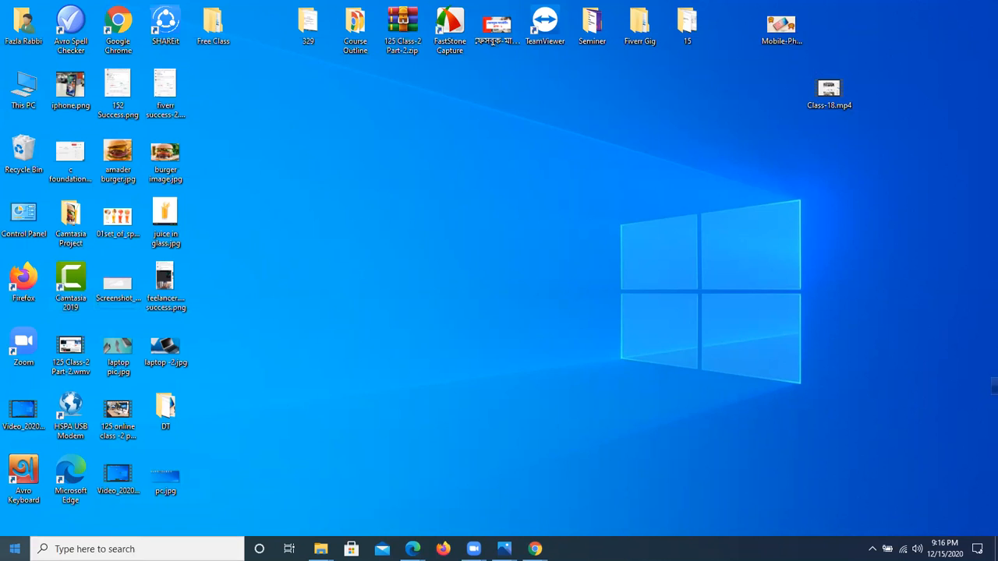
Step: Open Windows Settings, search for "control panel" and open Control Panel from the results
click(15, 549)
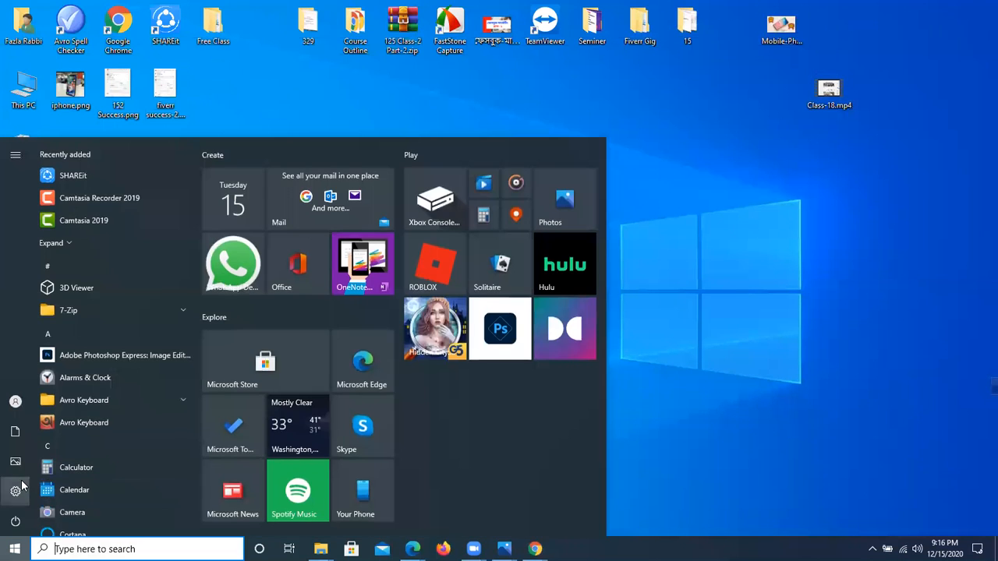
click(15, 492)
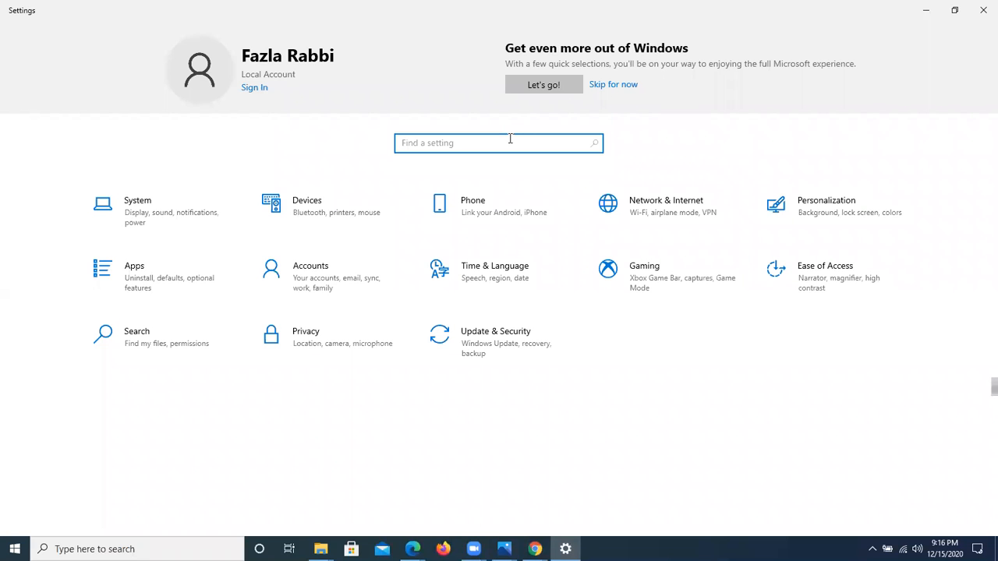
text(far)
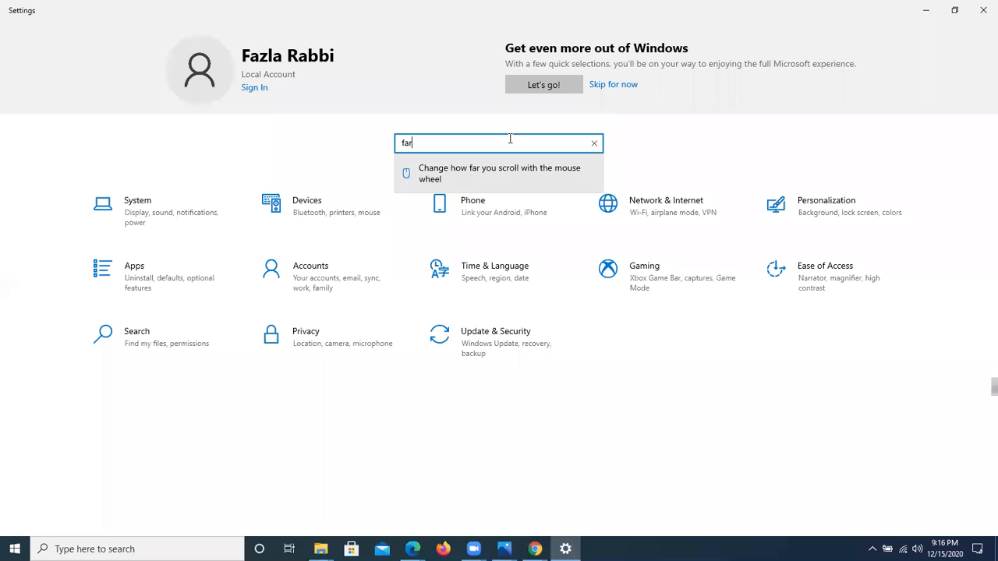
key(BackSpace)
key(BackSpace)
text(contro)
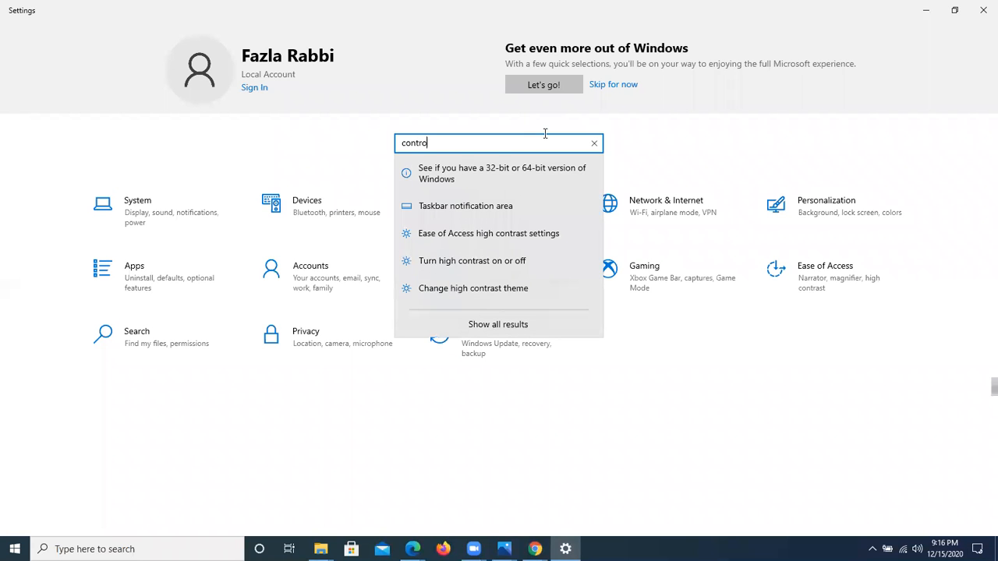
text(l panel)
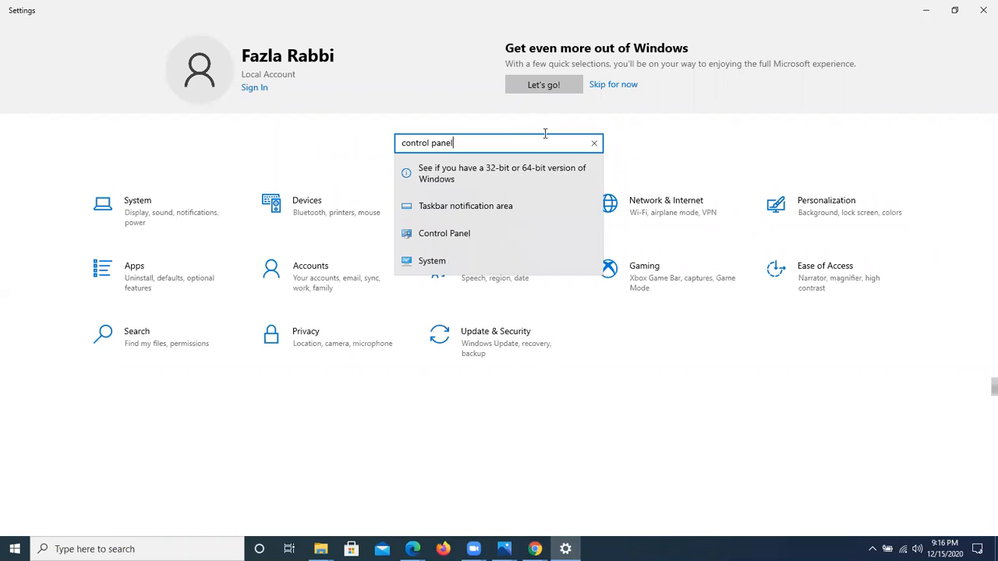
click(503, 232)
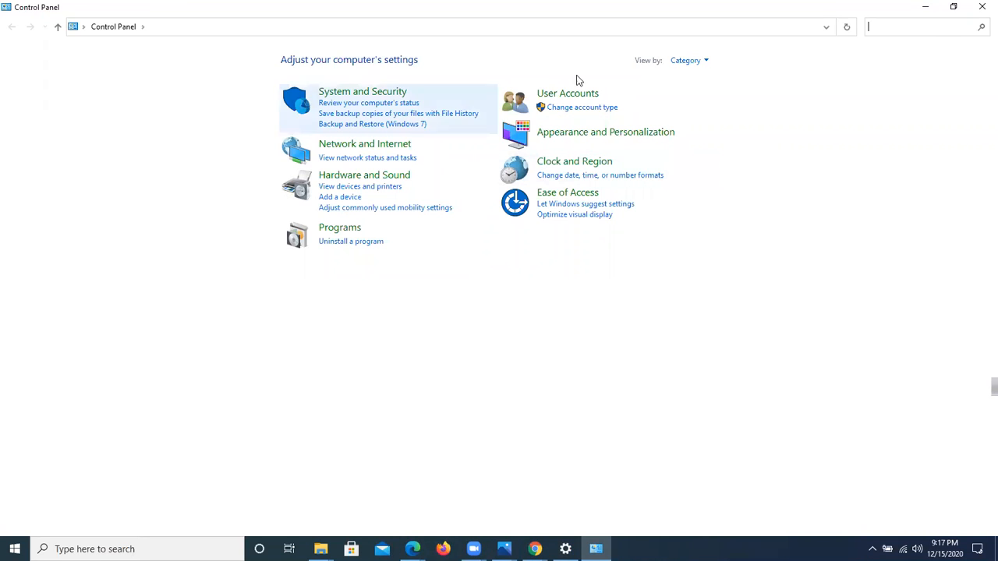
Step: Try to reach the firewall settings by searching Control Panel for "windows fir" and opening its allowed apps page
text(windows)
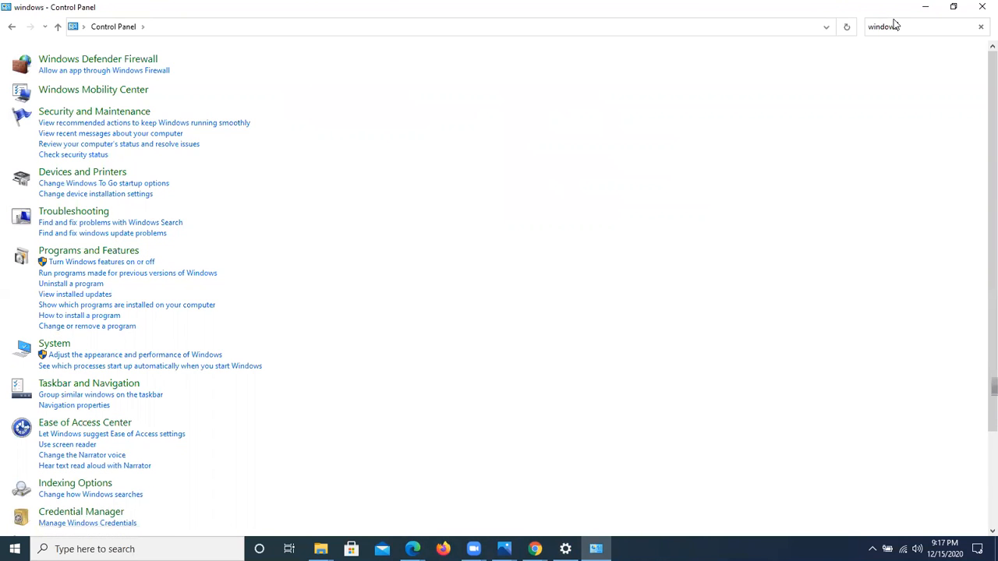
text( fir)
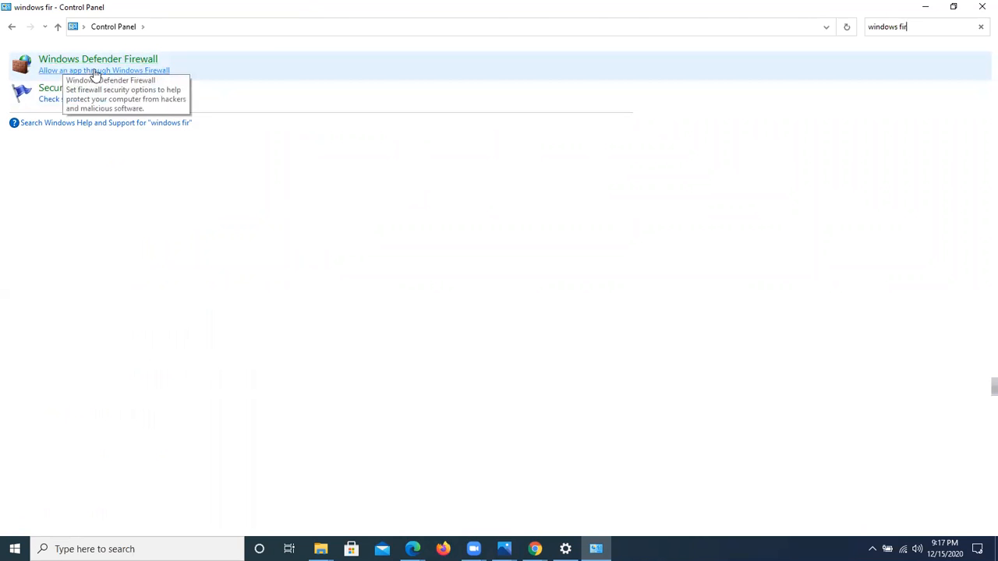
click(88, 71)
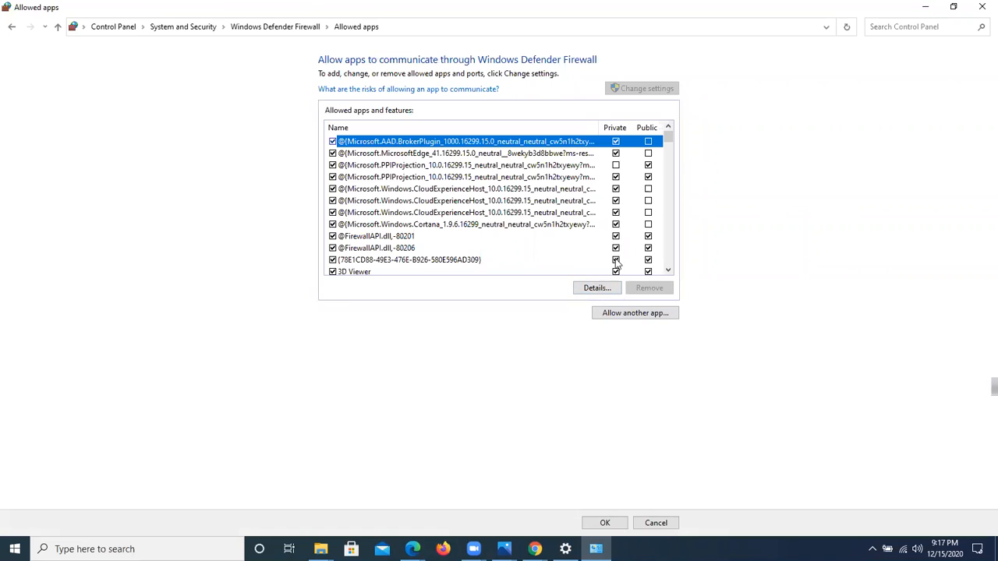
click(596, 290)
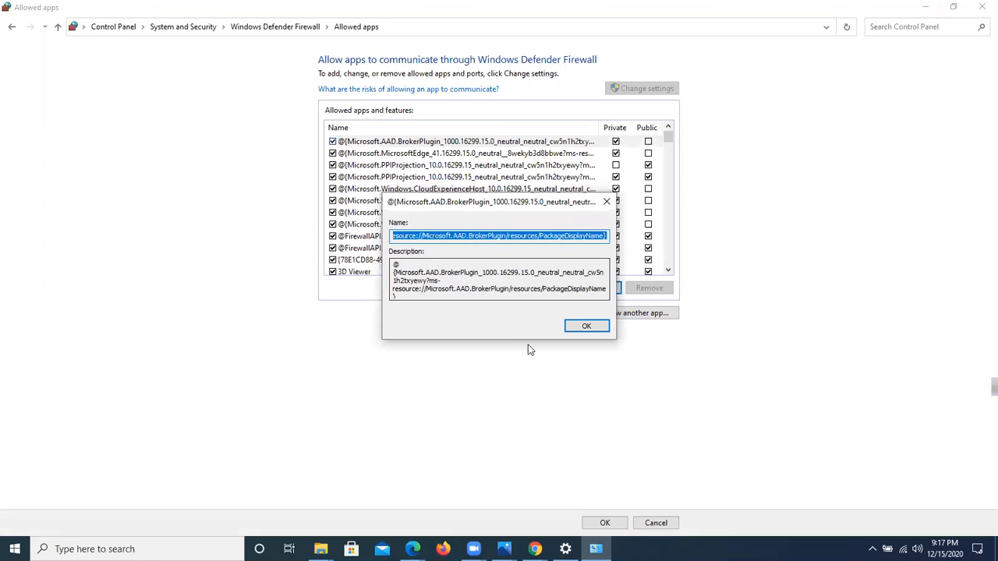
click(587, 328)
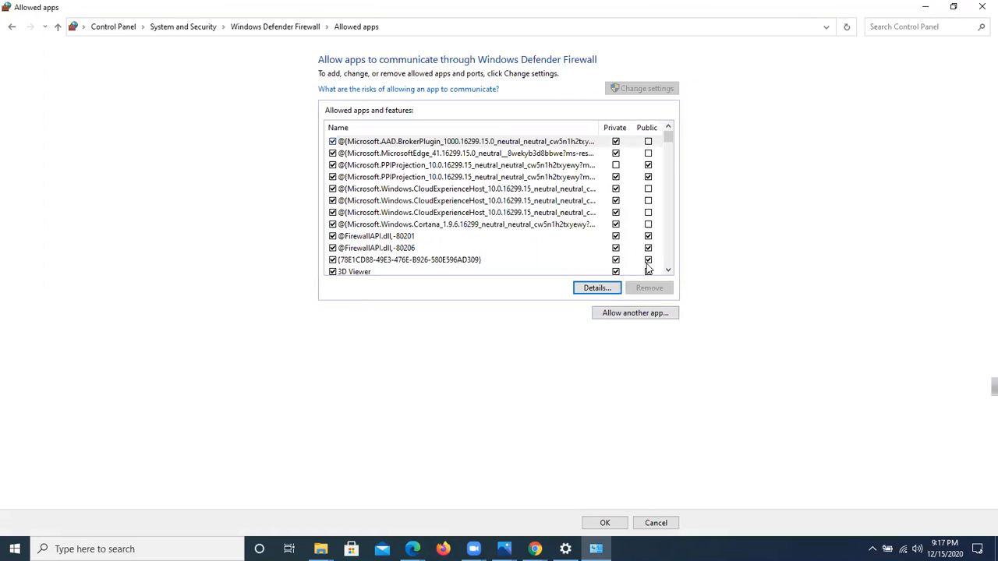
click(983, 8)
Step: Search Windows Settings for "windows defender", open Windows Defender Firewall and go to its advanced settings
click(479, 143)
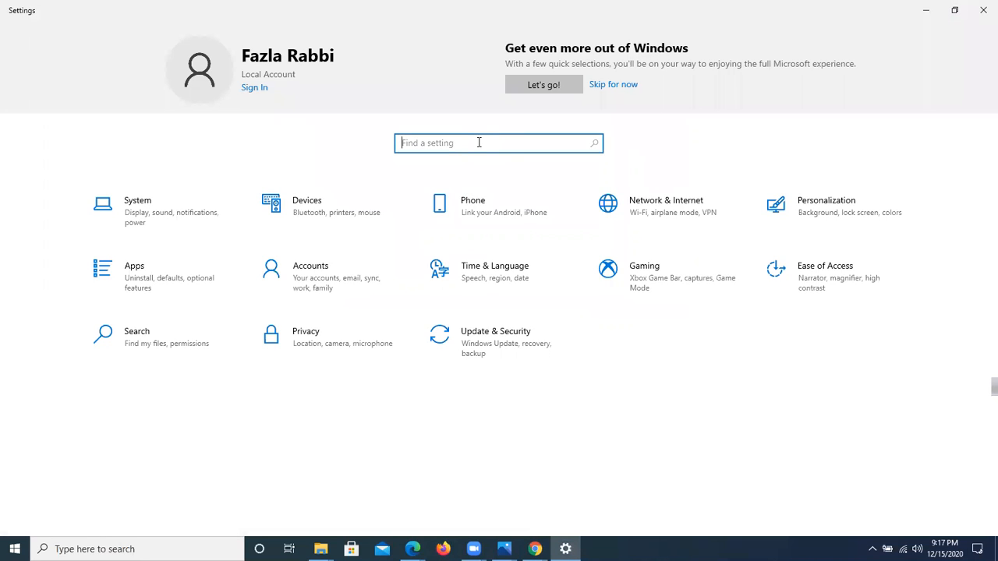
text(wind)
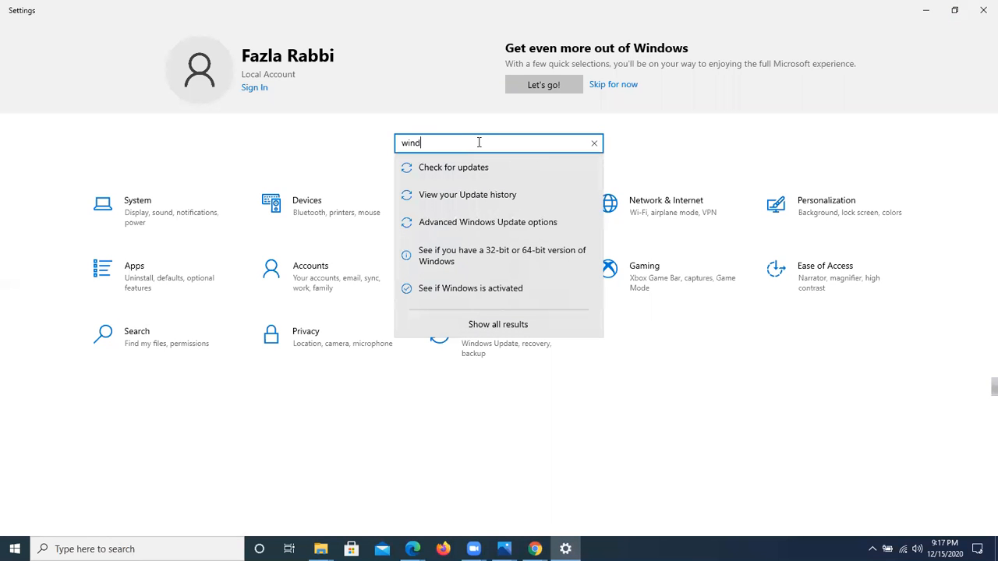
text(ows defender)
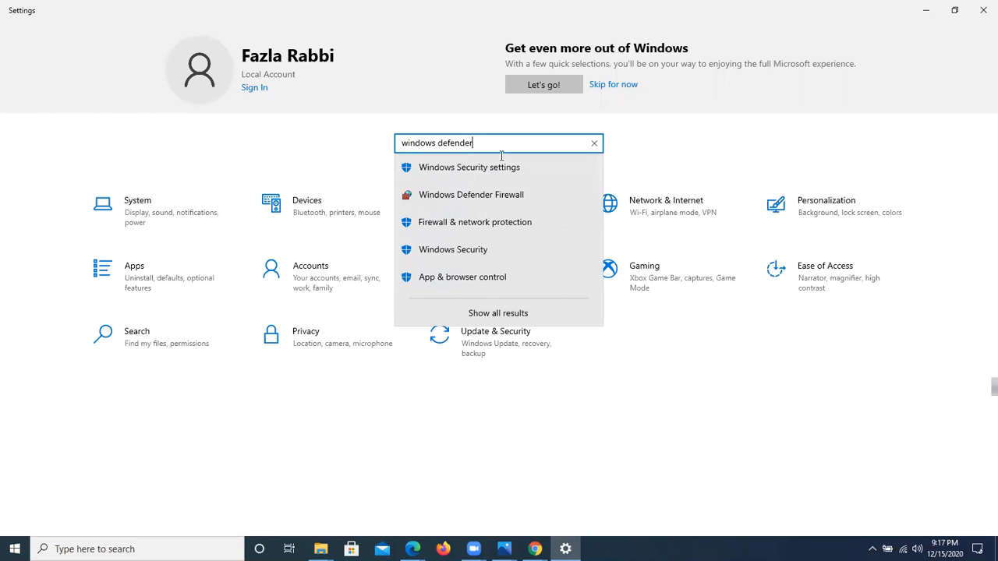
click(485, 201)
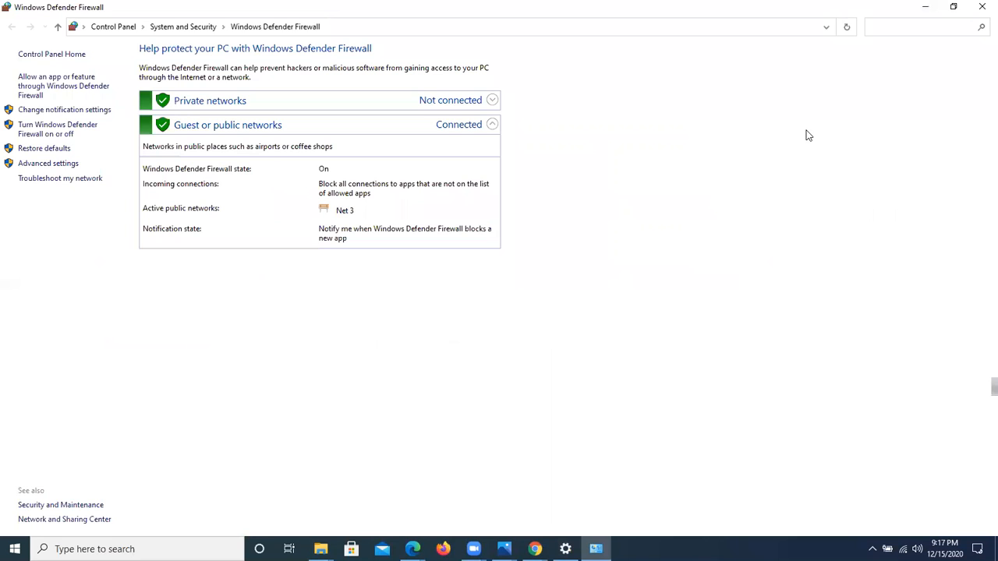
click(49, 165)
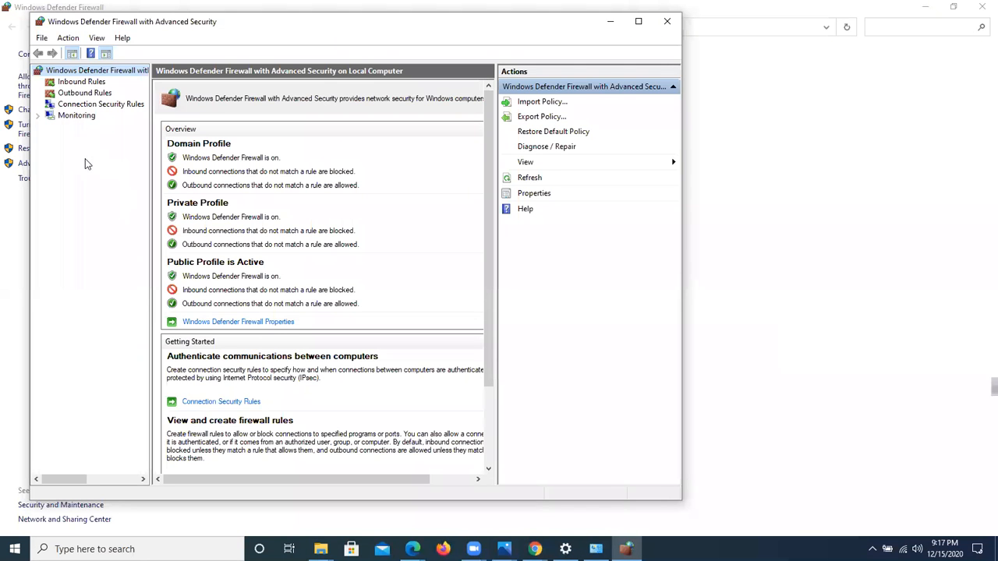
Step: View the inbound and outbound rules, return to the inbound rules and start a new rule of type Program
click(81, 82)
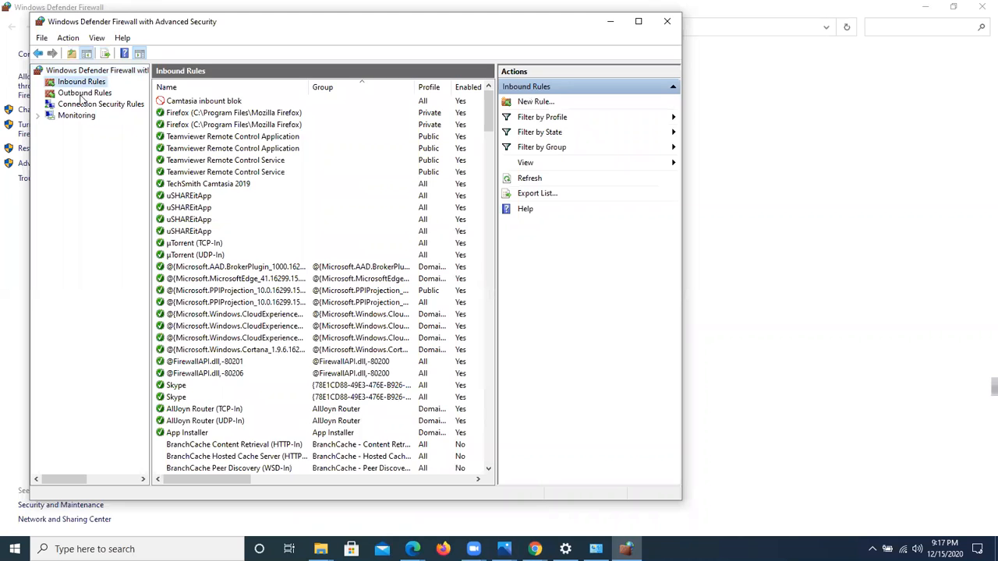
click(81, 94)
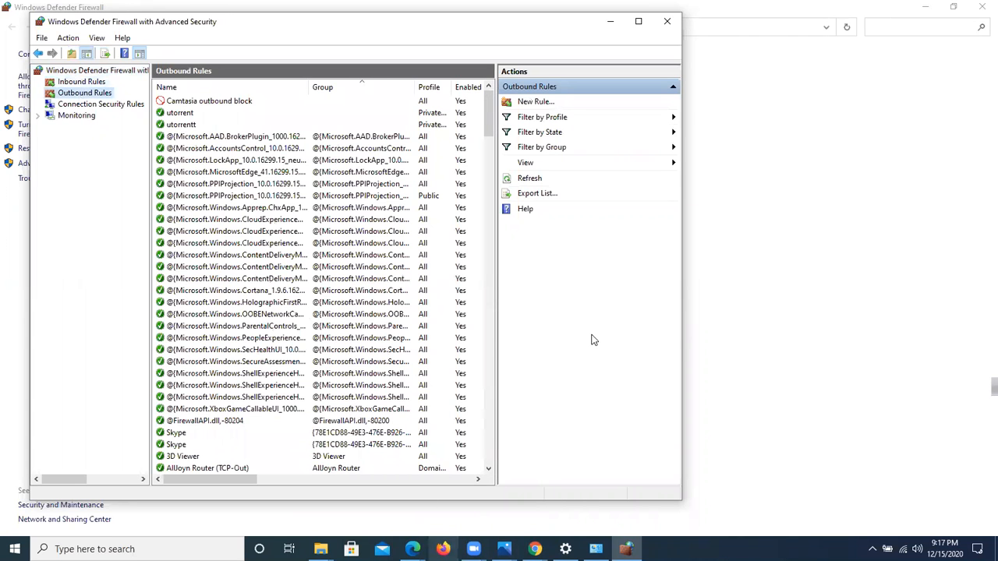
click(67, 82)
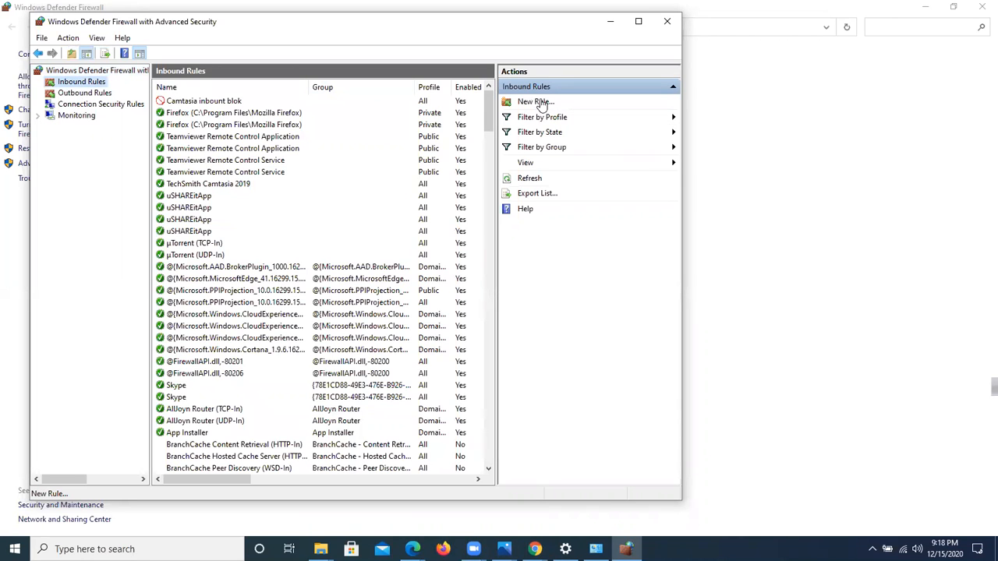
click(540, 103)
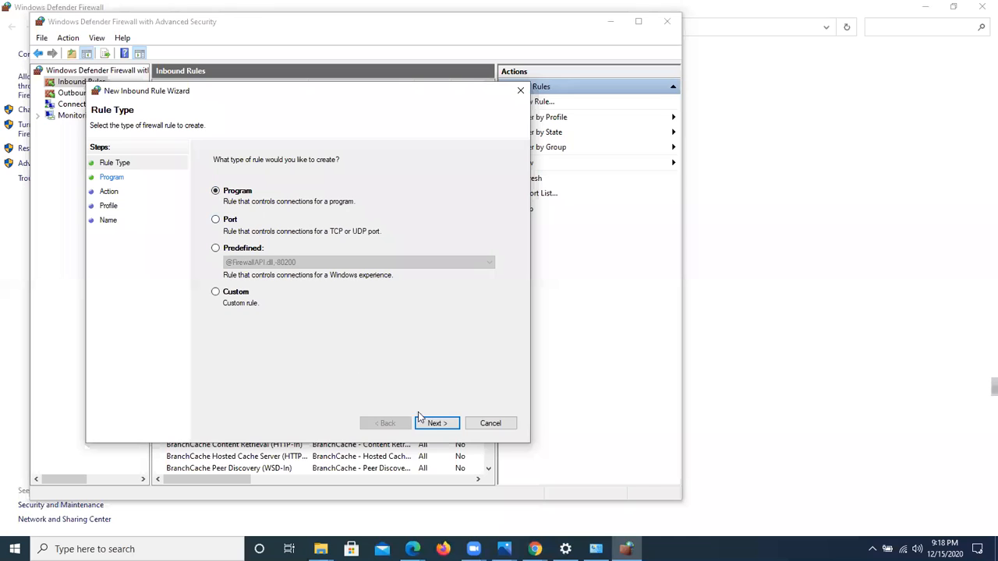
click(443, 424)
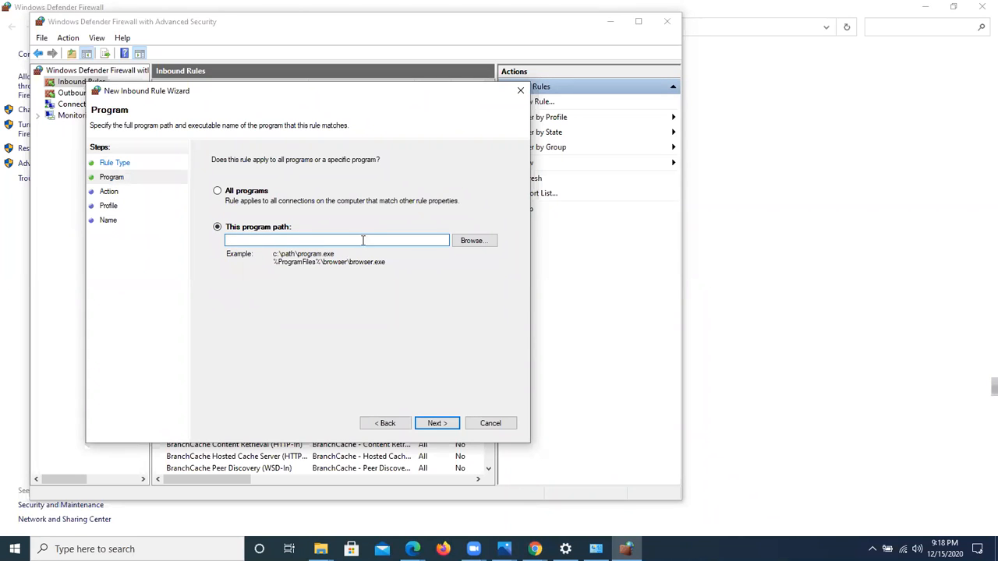
Step: Set the inbound rule's program path to CamtasiaStudio.exe in Program Files\TechSmith\Camtasia 2019
click(462, 243)
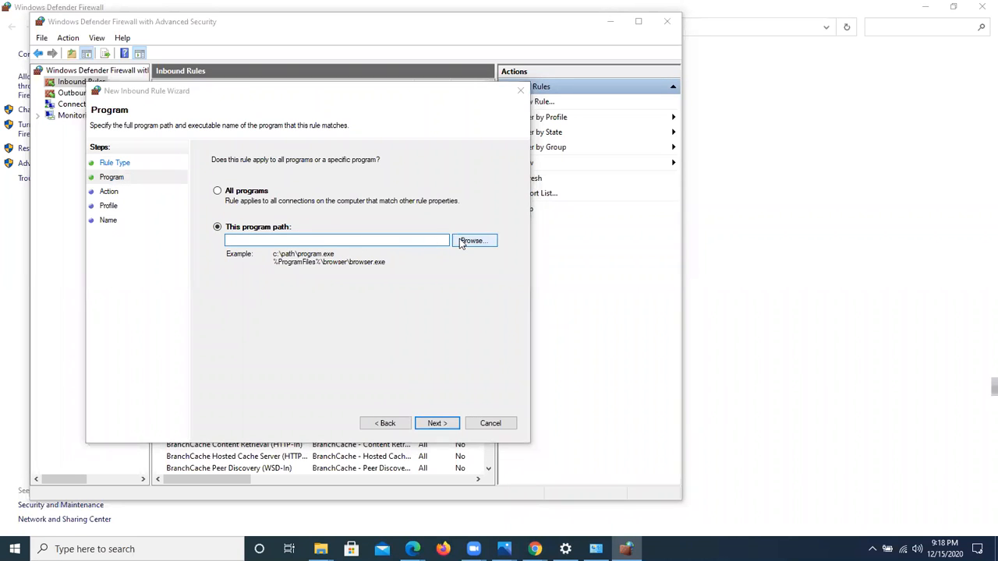
scroll(294, 256, down, 2)
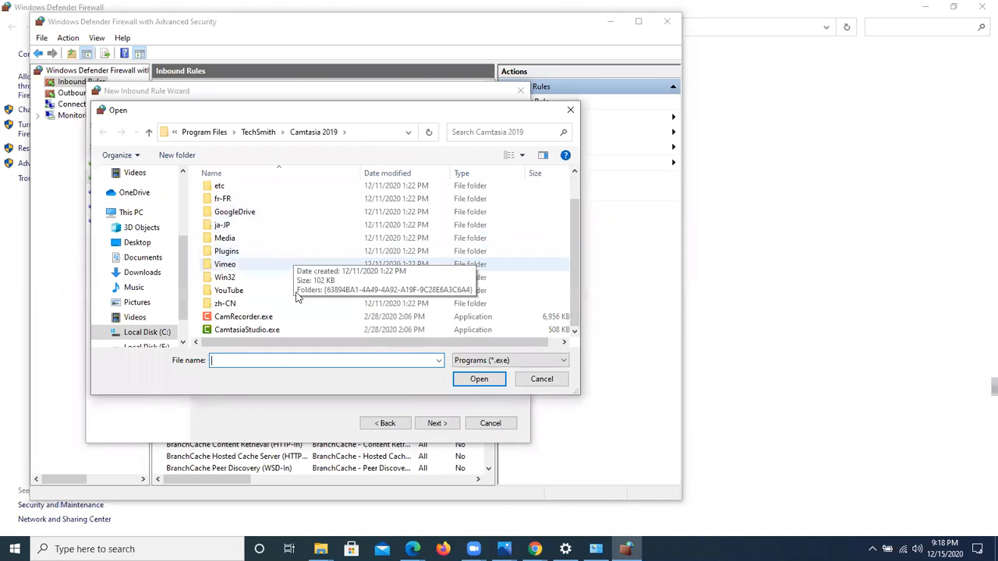
click(274, 331)
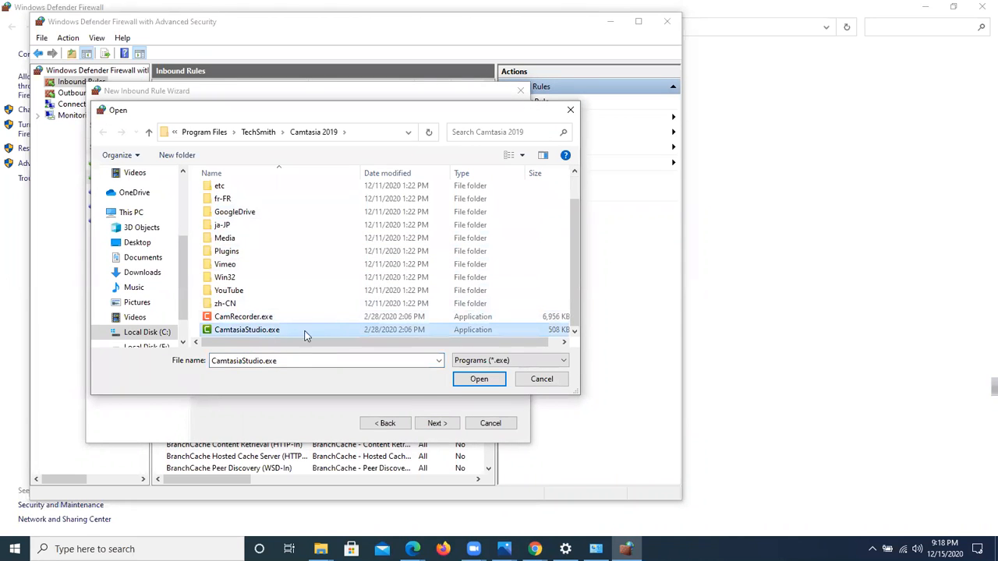
click(477, 382)
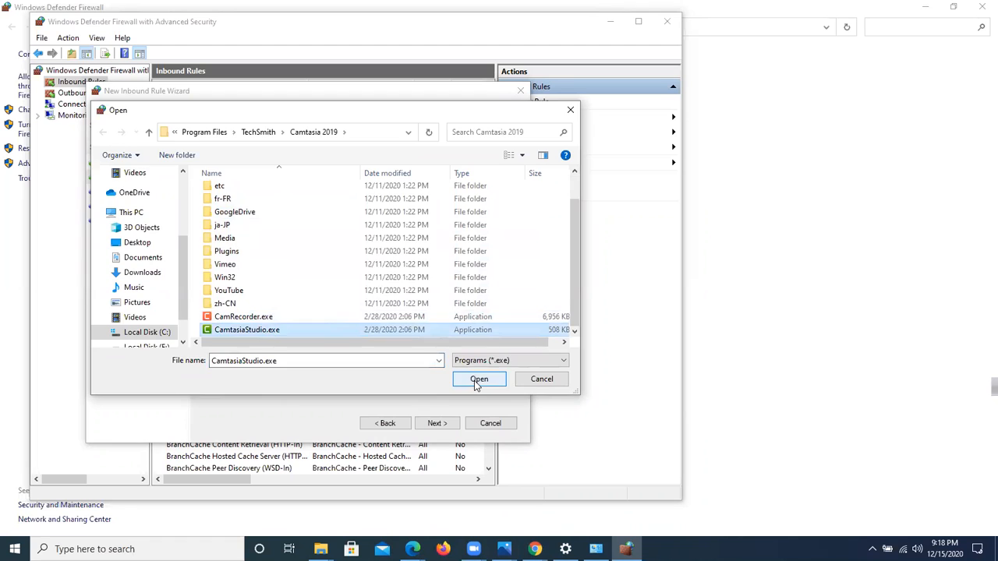
click(436, 423)
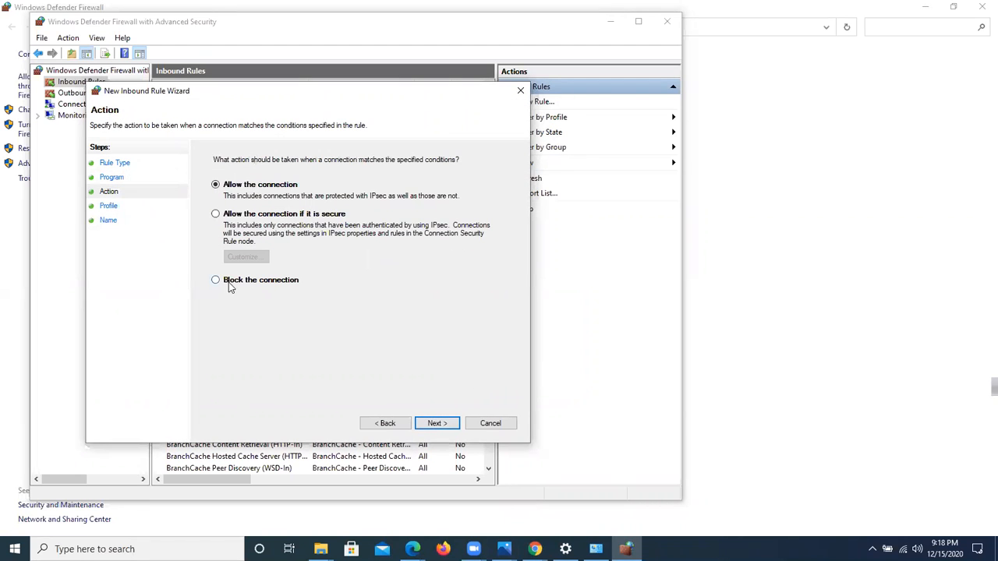
Step: Block the connection for the Domain, Private and Public profiles, and finish the inbound rule with the name "je kuno nam"
click(216, 281)
click(217, 281)
click(435, 425)
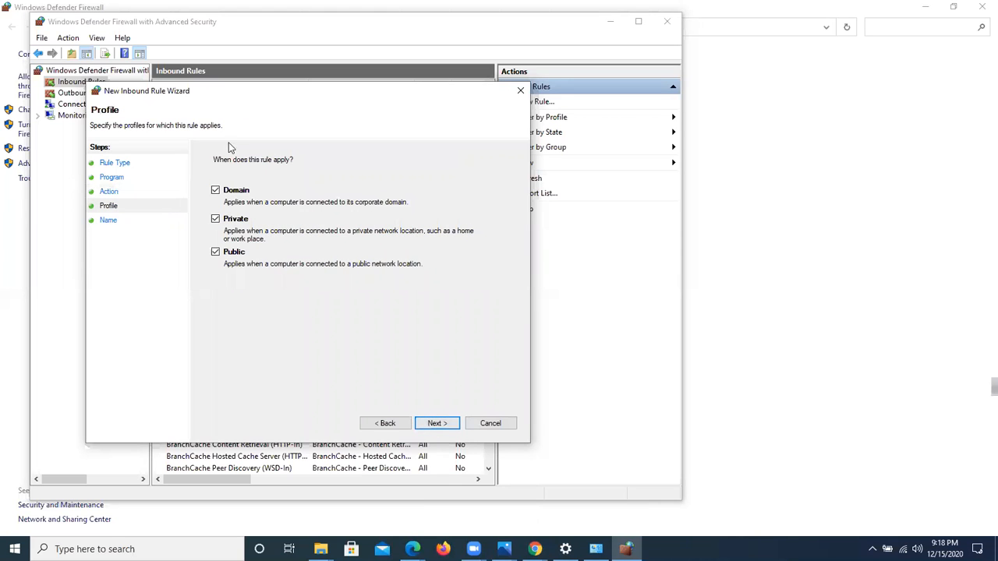
click(435, 425)
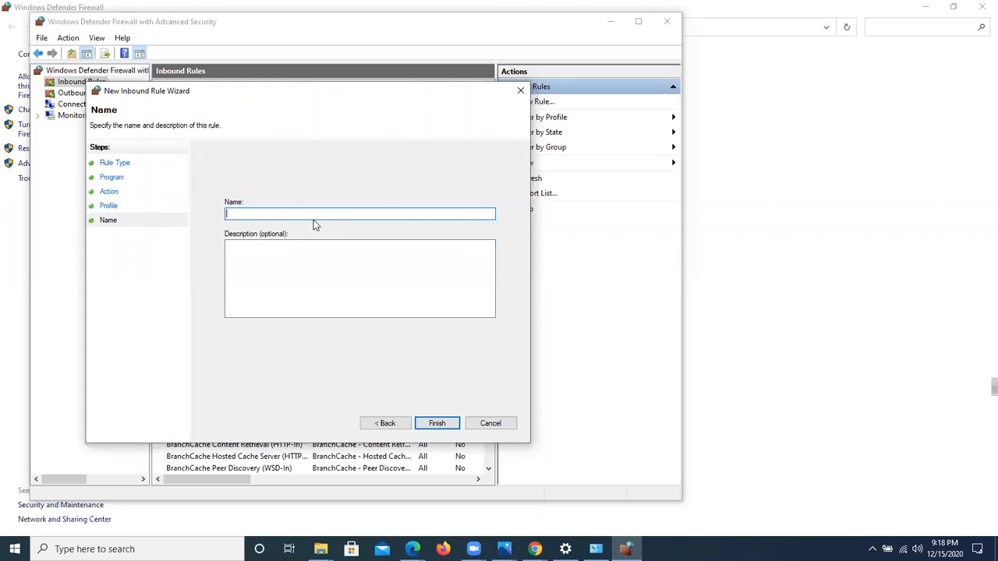
text(je kuno nam deya jabe)
click(437, 423)
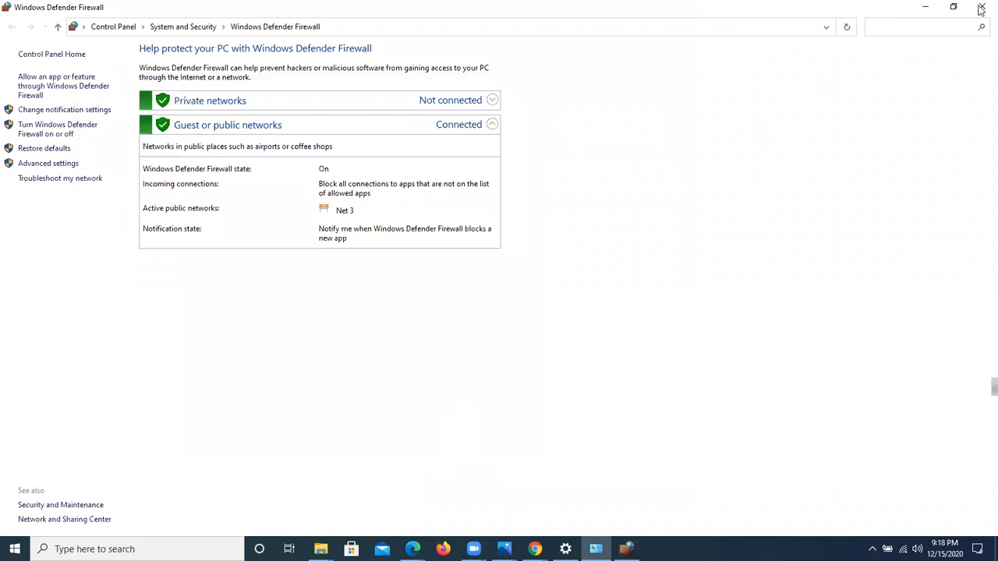
Step: Reopen the firewall's advanced settings and start a new outbound rule of type Program
click(68, 167)
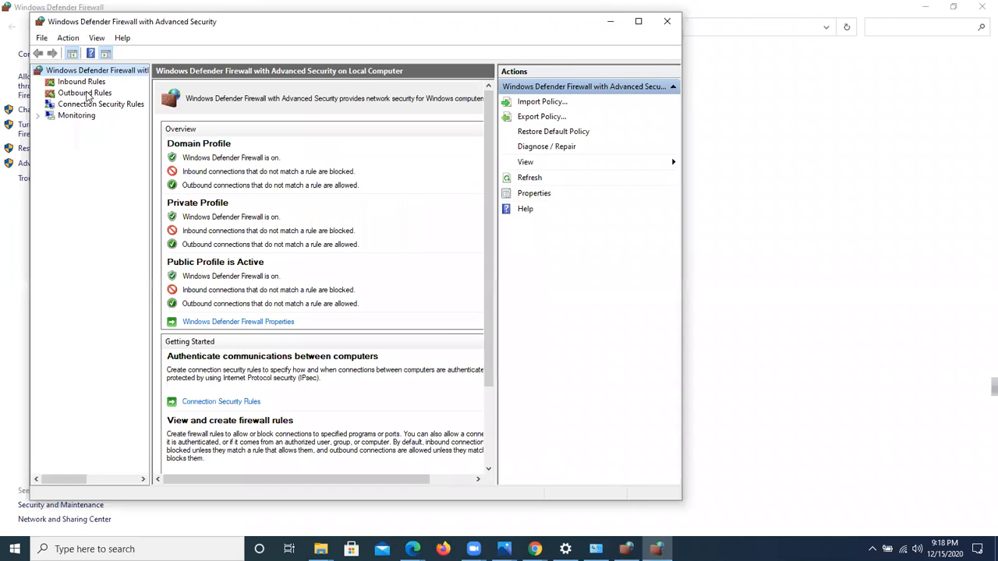
click(86, 95)
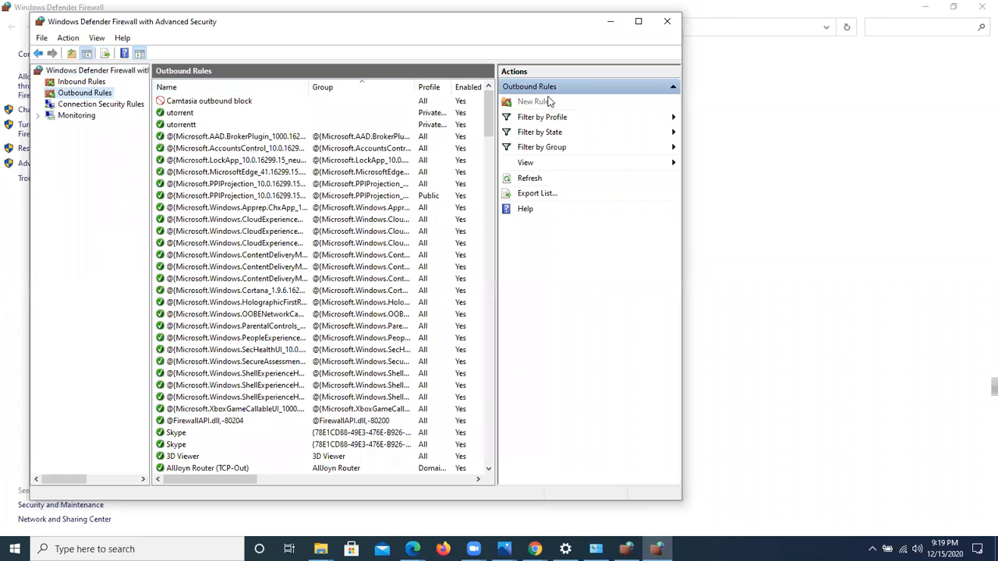
click(535, 101)
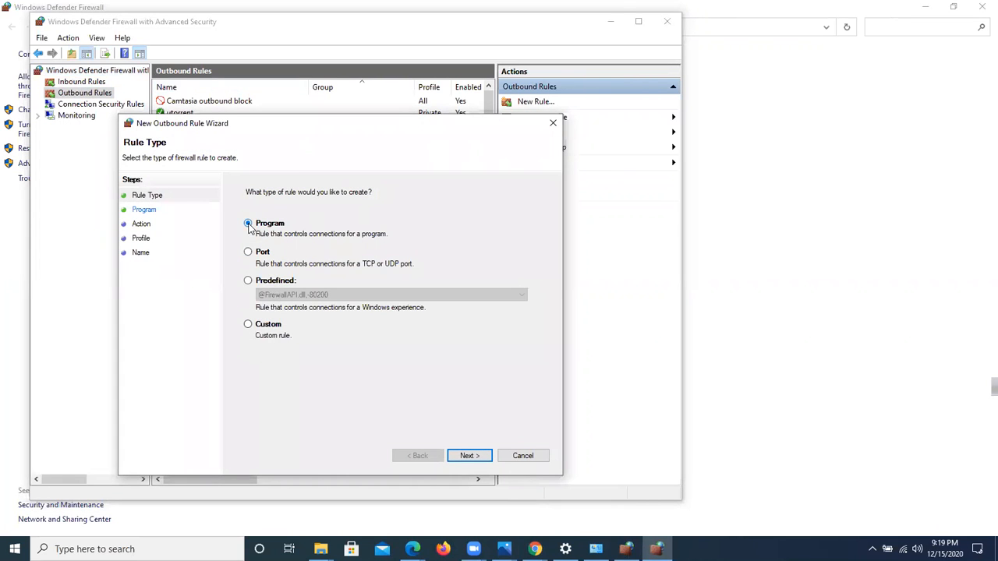
click(468, 456)
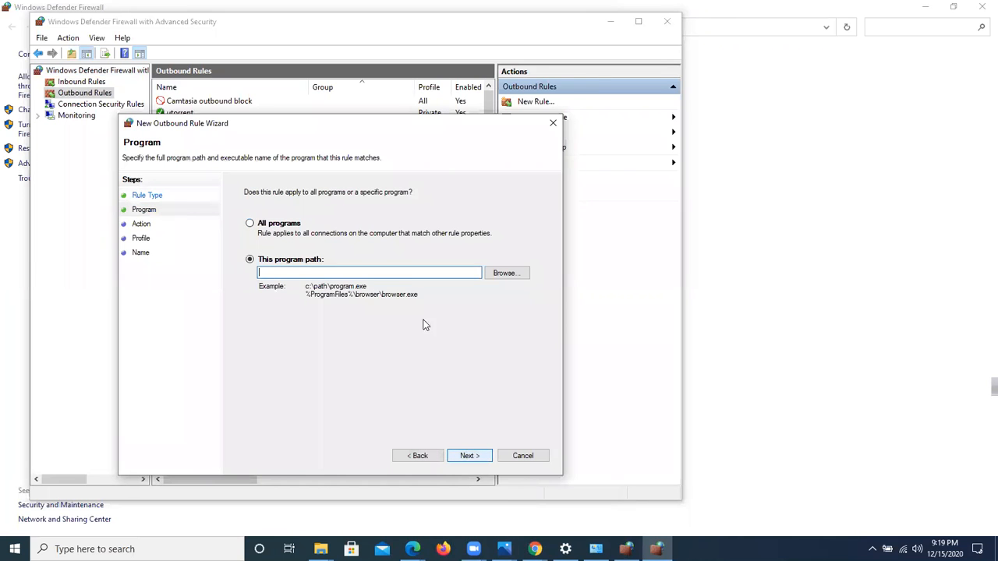
click(506, 274)
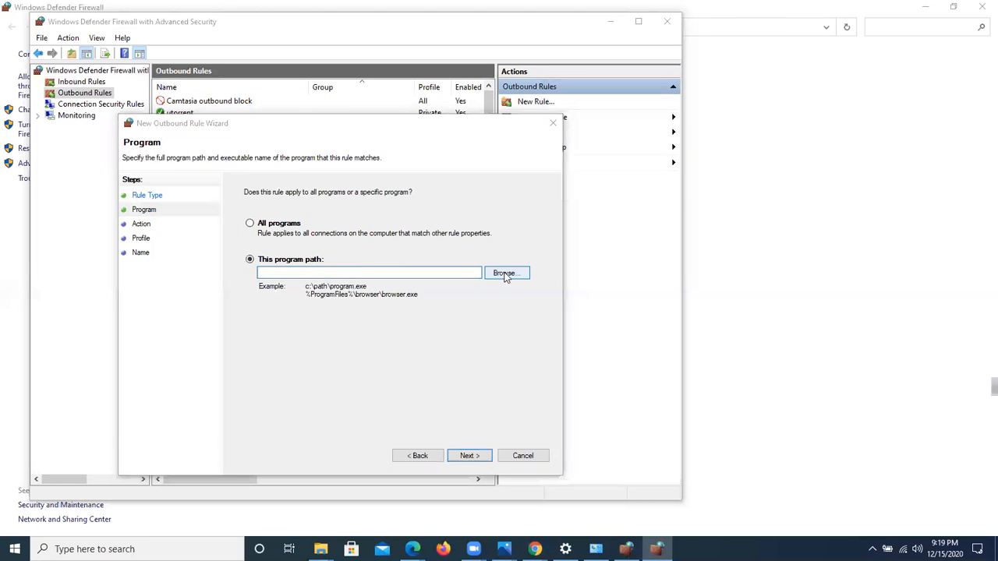
scroll(322, 310, down, 2)
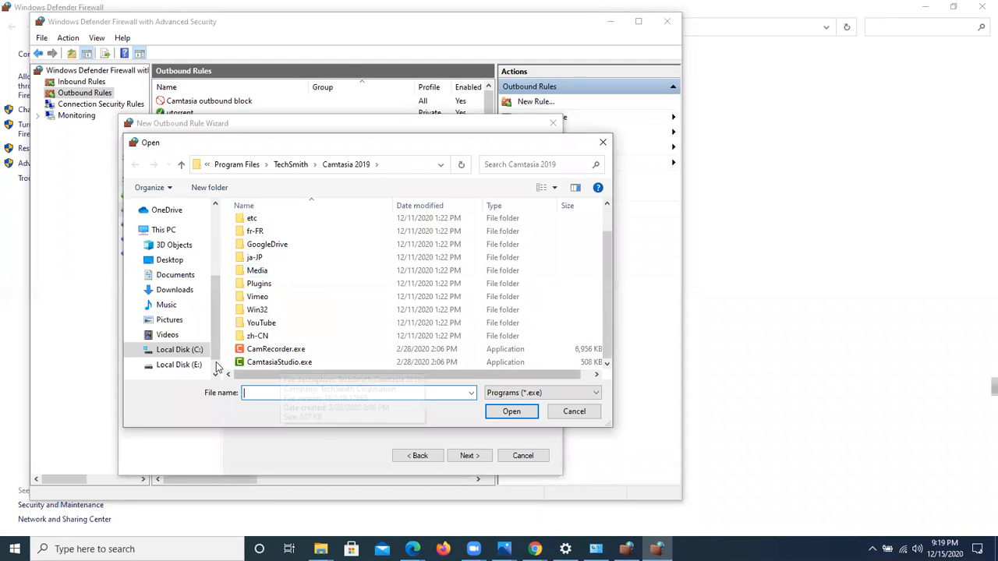
click(166, 353)
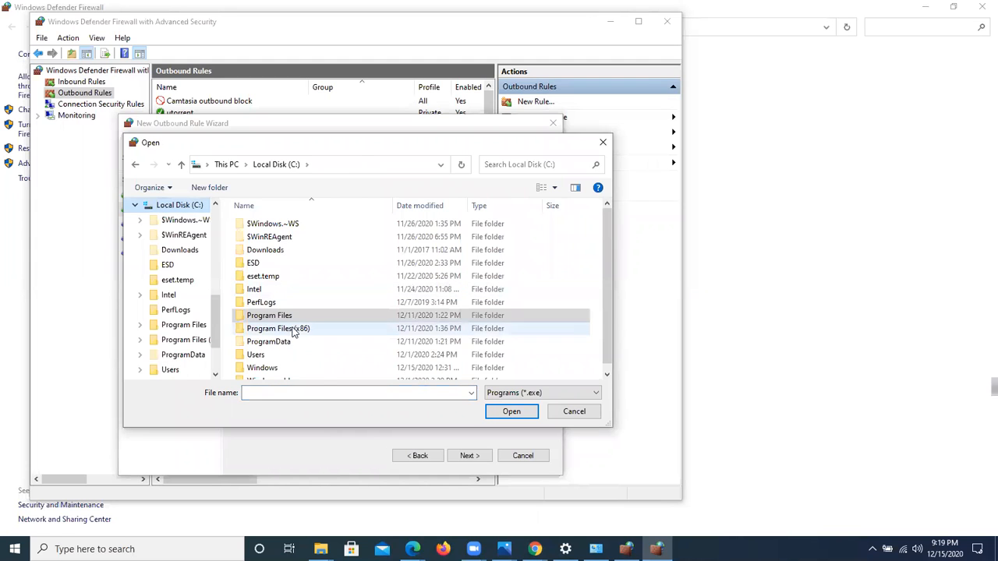
double_click(318, 317)
scroll(318, 322, down, 10)
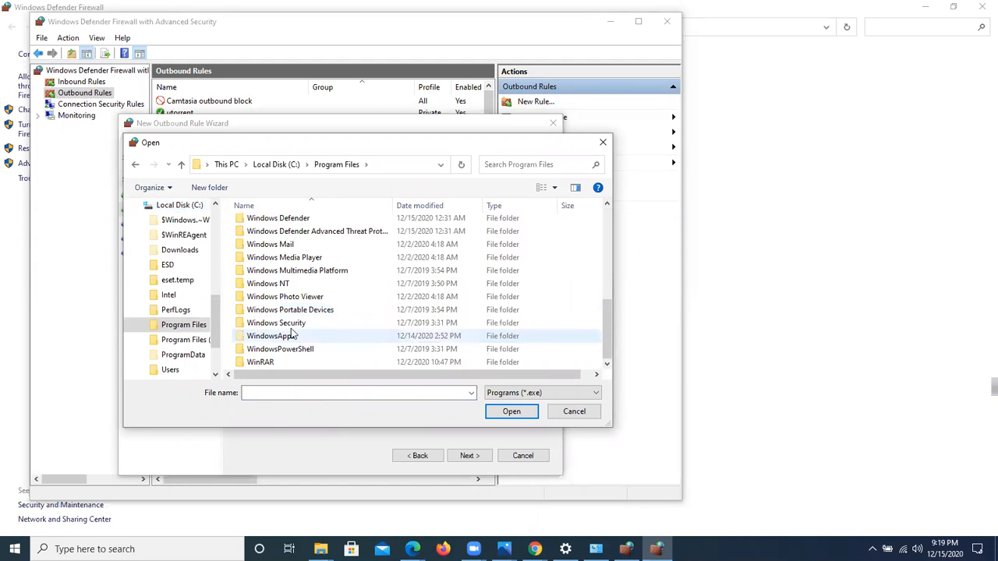
scroll(320, 301, up, 10)
scroll(322, 301, down, 10)
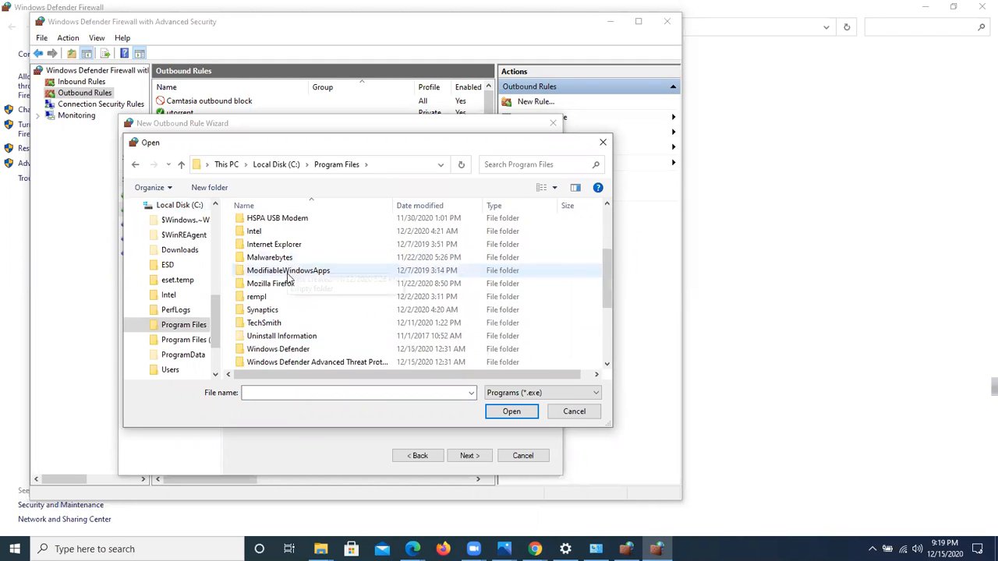
scroll(304, 358, up, 10)
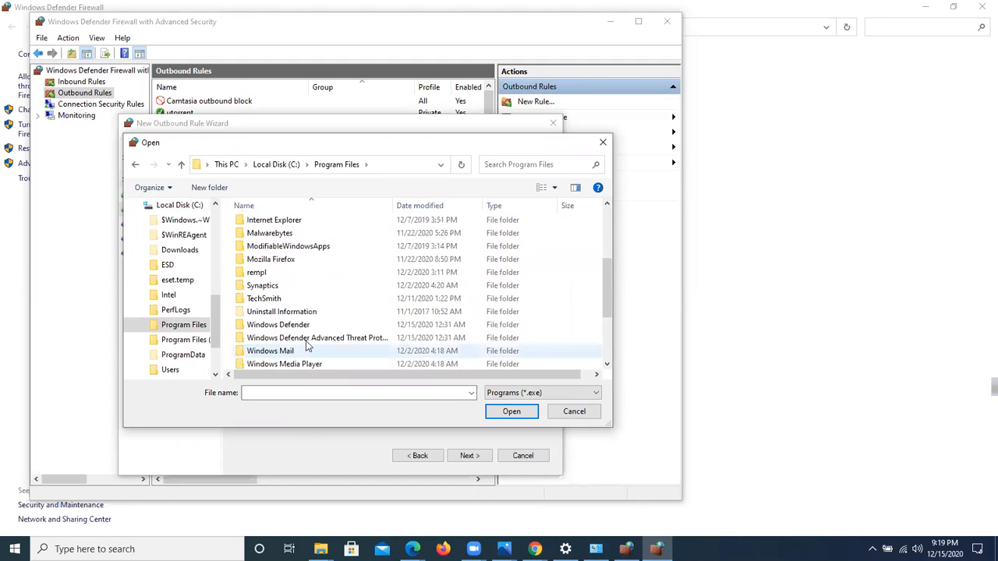
scroll(299, 257, down, 2)
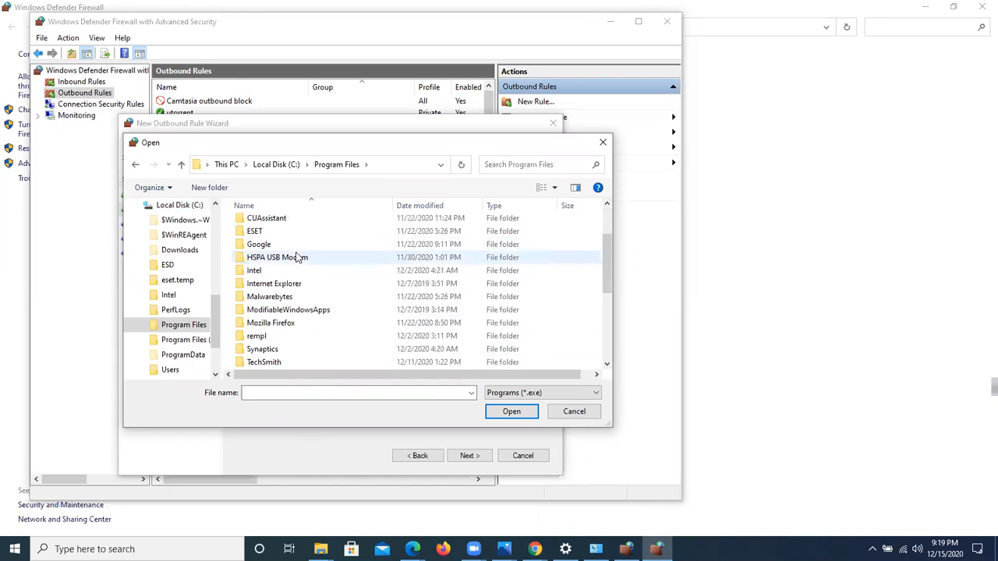
scroll(299, 258, down, 3)
click(205, 340)
scroll(330, 285, down, 6)
scroll(319, 354, up, 3)
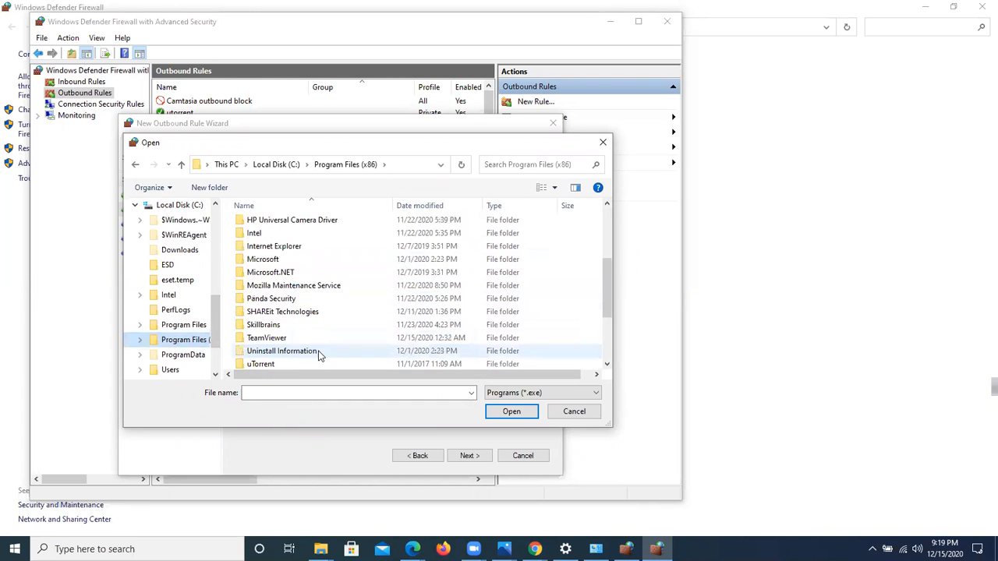
scroll(318, 355, up, 3)
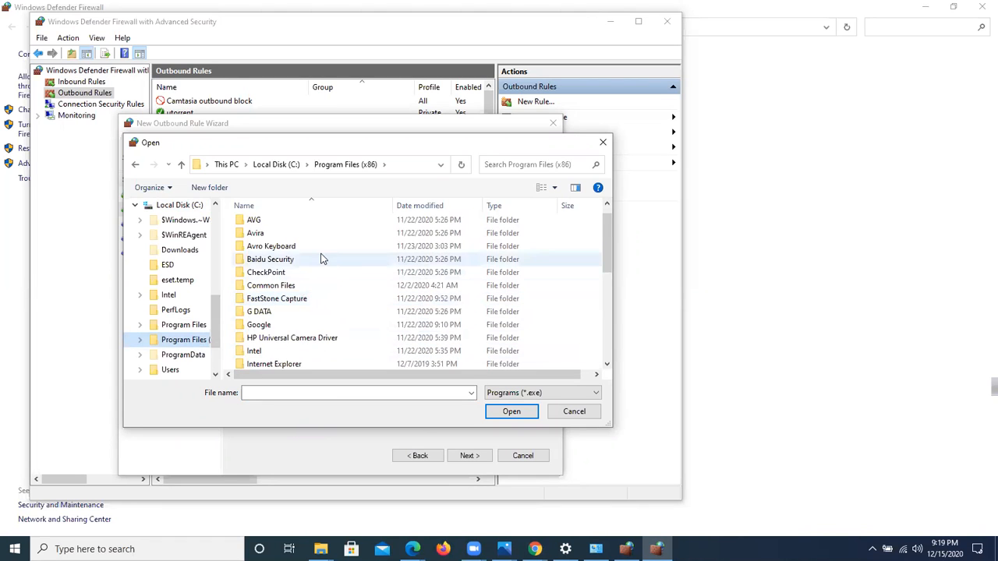
scroll(319, 240, up, 1)
scroll(319, 241, down, 1)
scroll(319, 244, down, 6)
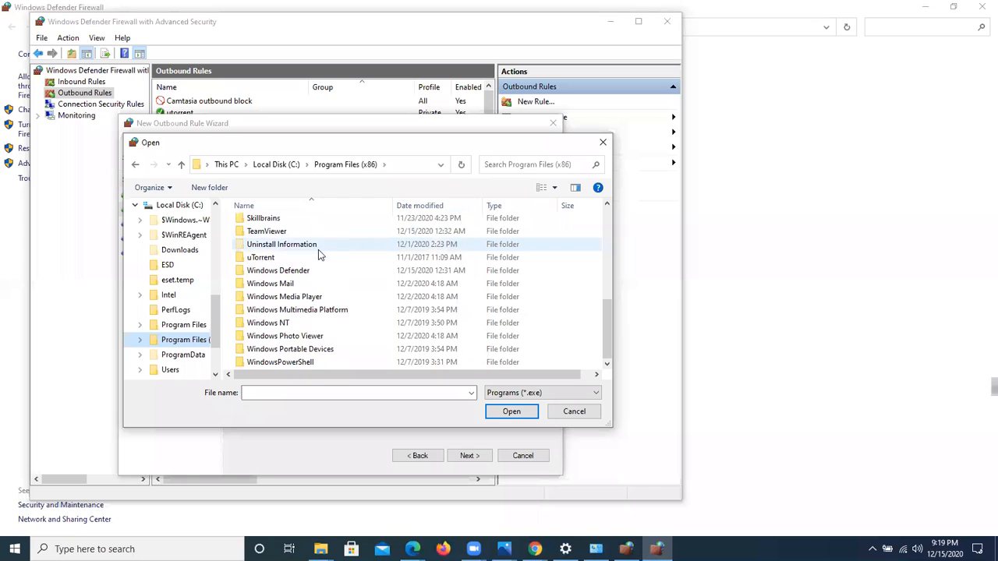
click(191, 324)
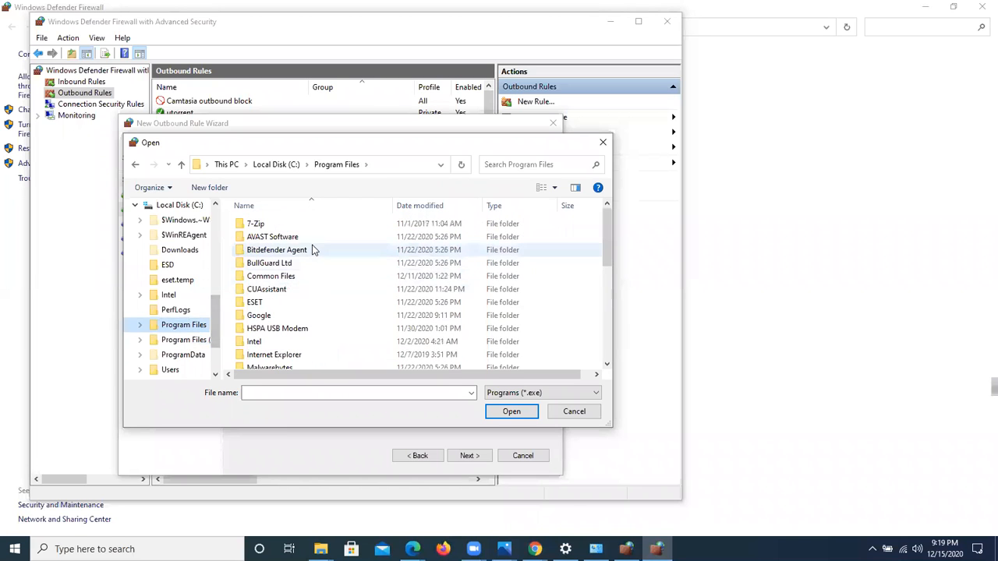
scroll(360, 285, down, 8)
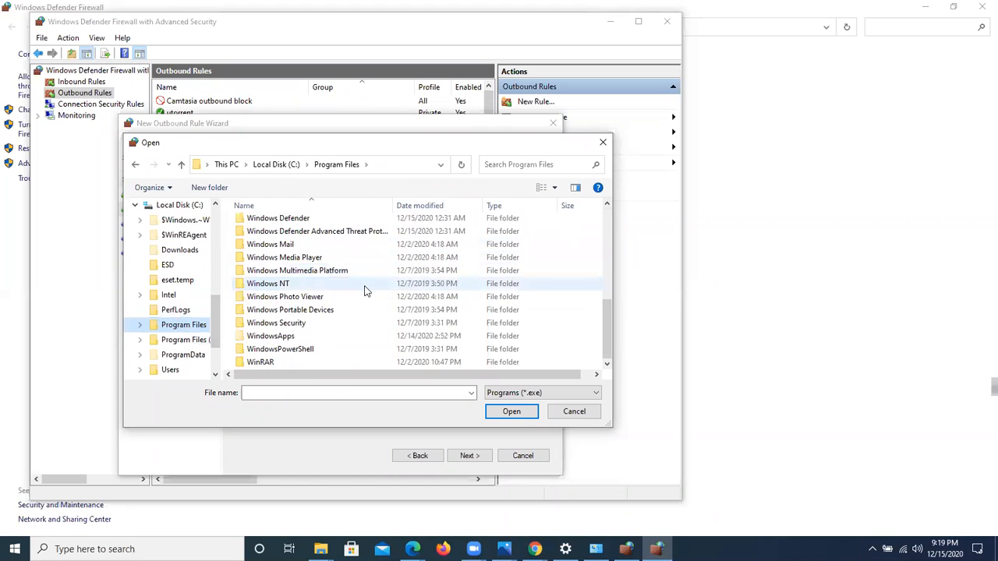
click(602, 142)
Step: Set the outbound rule's program path to CamtasiaStudio.exe in Program Files\TechSmith\Camtasia 2019
click(507, 273)
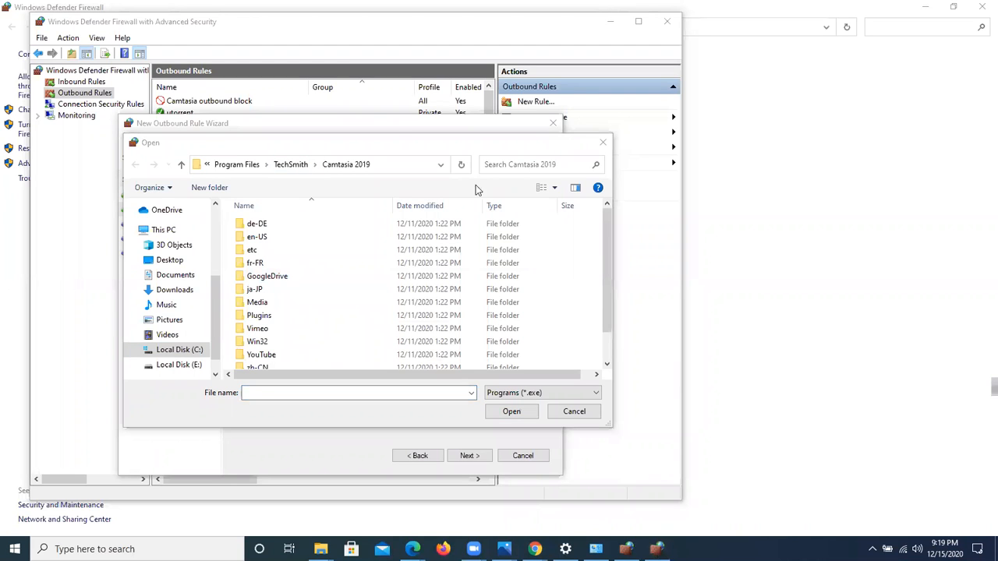
click(169, 354)
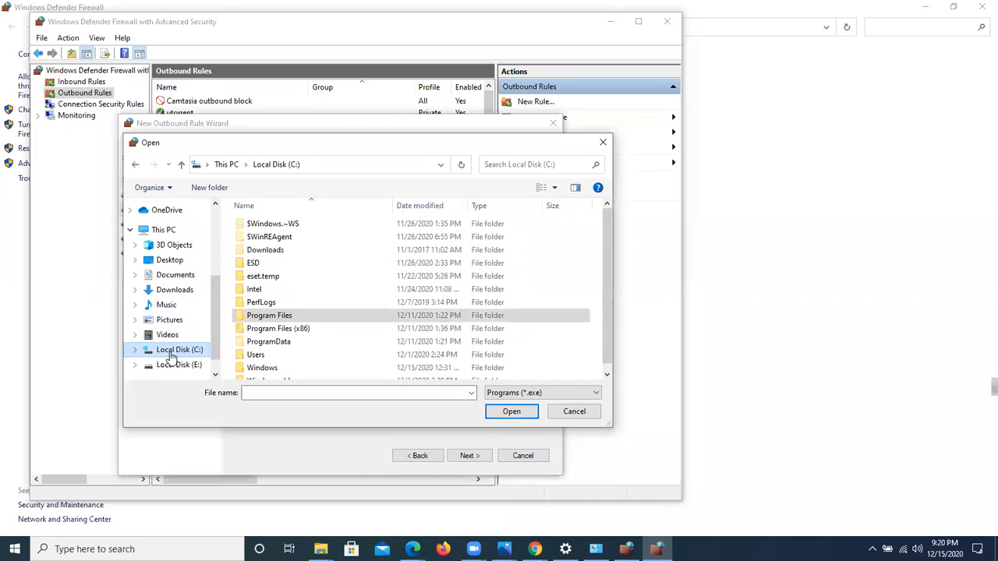
double_click(279, 317)
scroll(287, 280, down, 6)
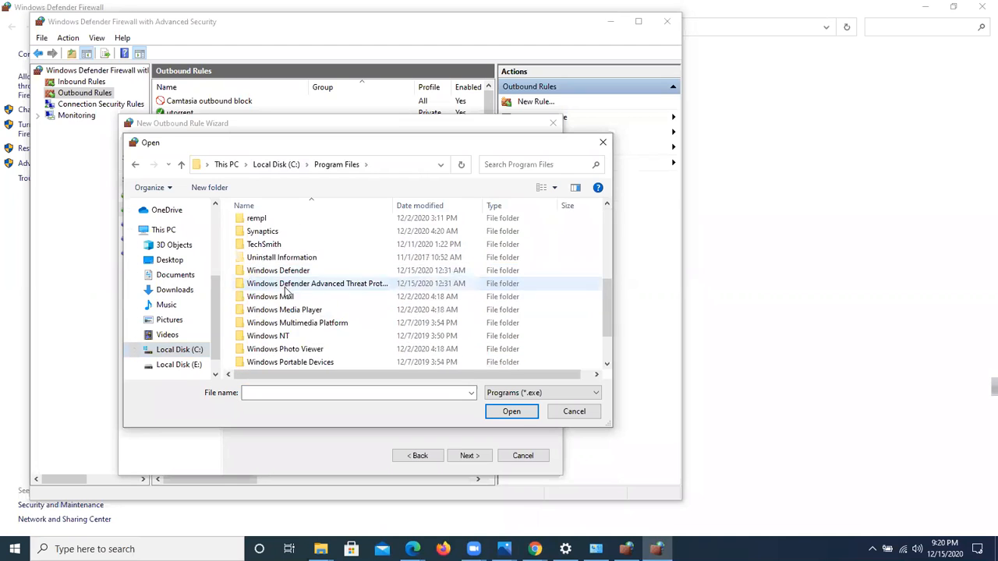
scroll(301, 352, up, 4)
scroll(301, 352, up, 3)
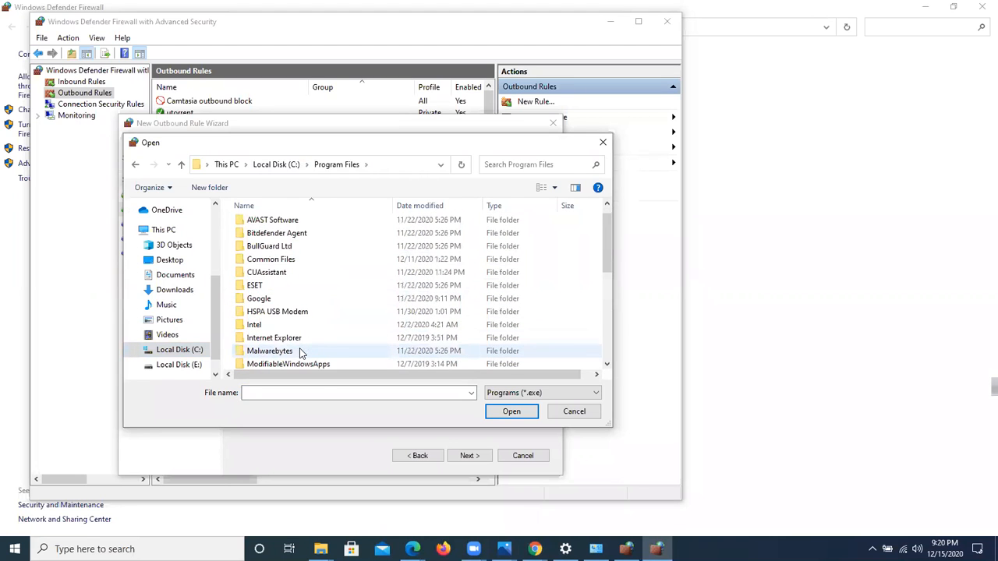
scroll(267, 293, down, 3)
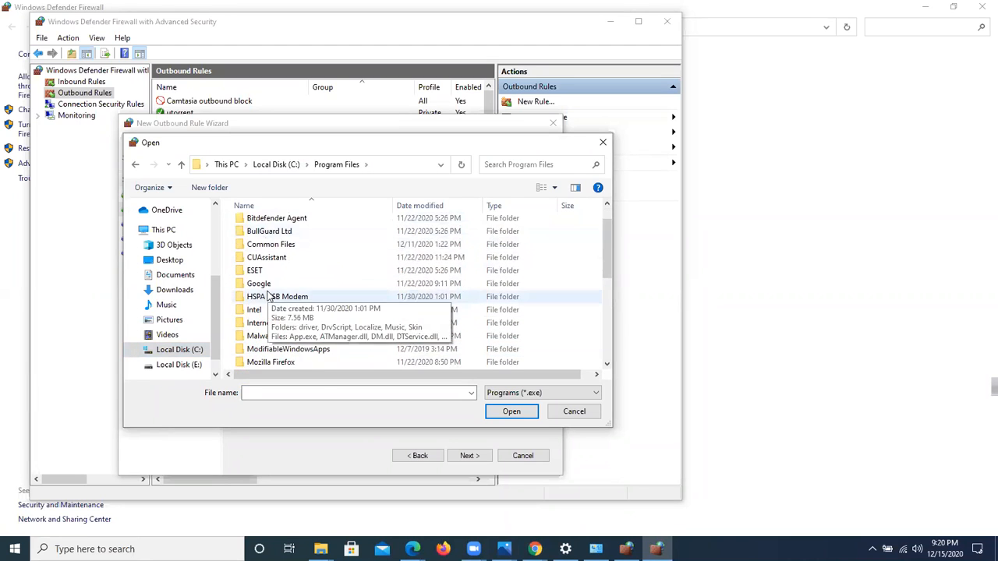
double_click(255, 326)
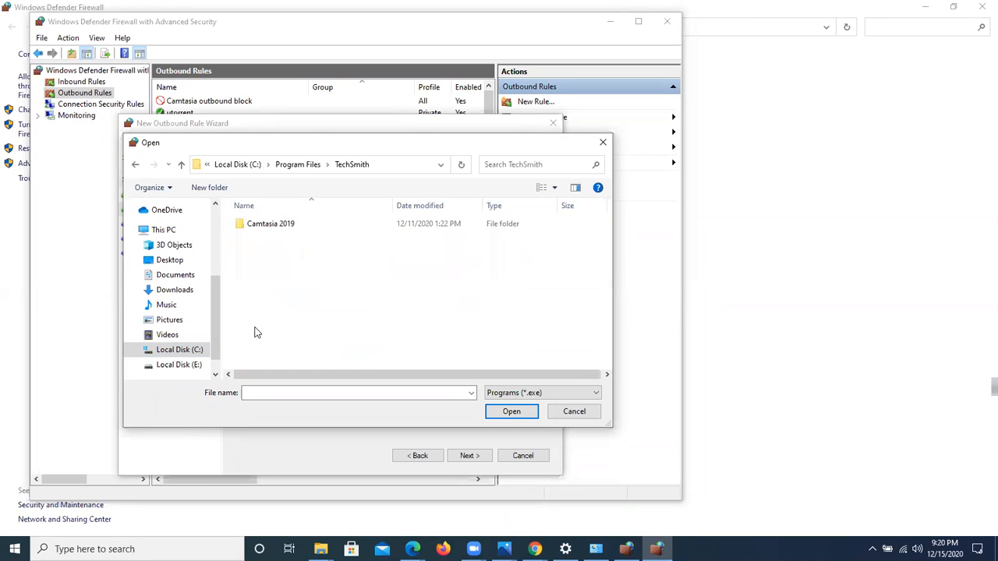
double_click(266, 222)
scroll(275, 271, down, 1)
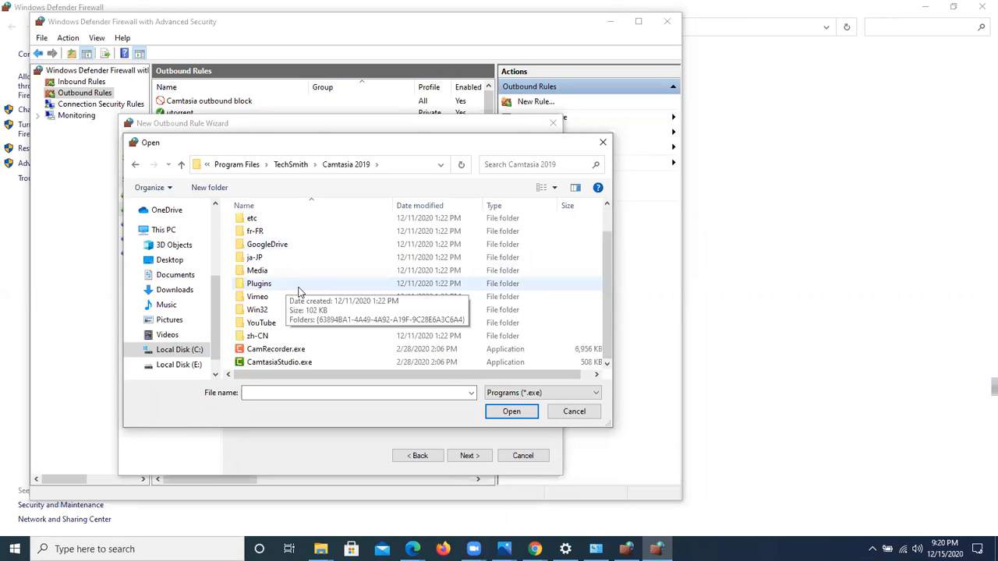
click(265, 362)
click(493, 413)
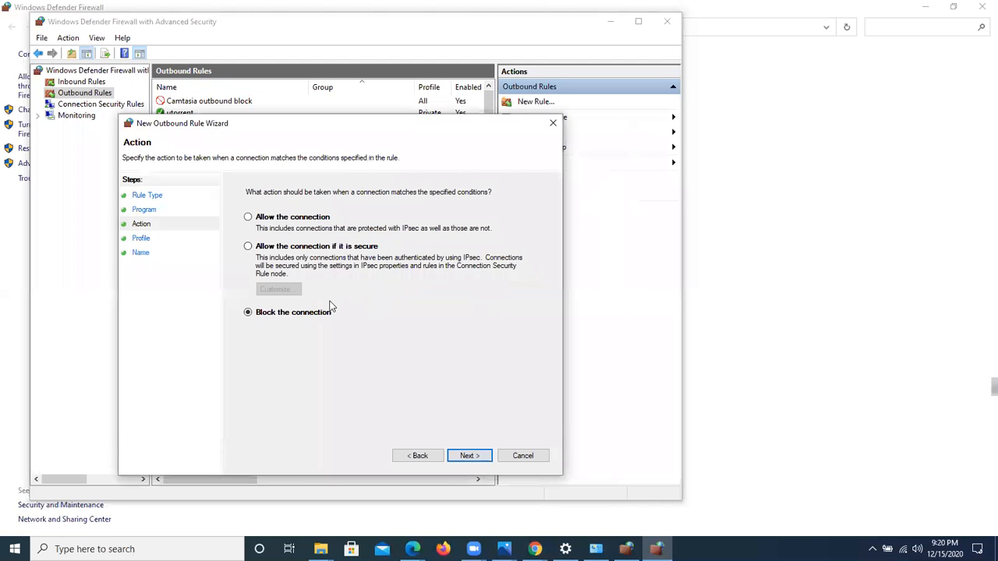
Step: Block the connection for the Domain, Private and Public profiles, and finish the outbound rule with the name "ami"
click(468, 459)
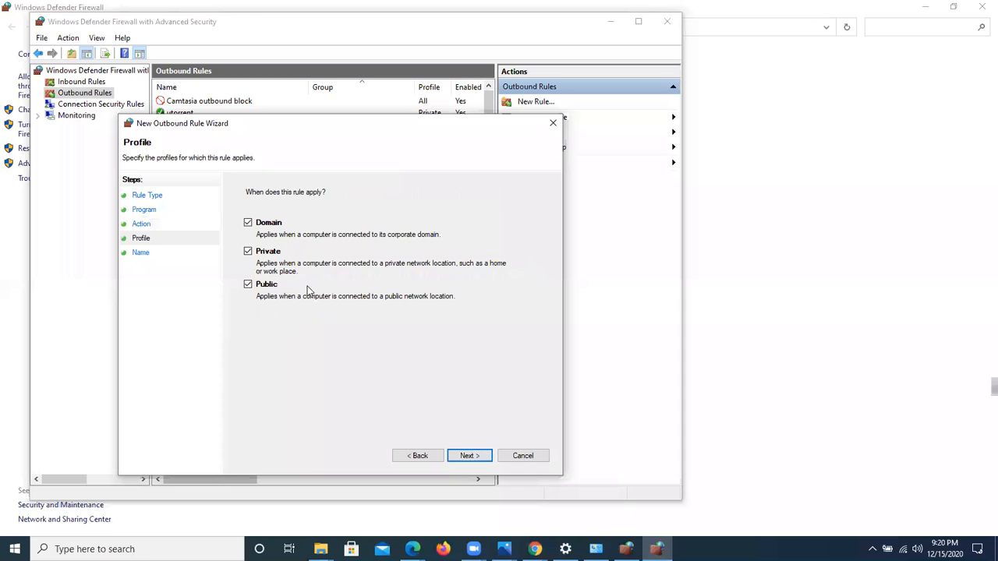
click(469, 459)
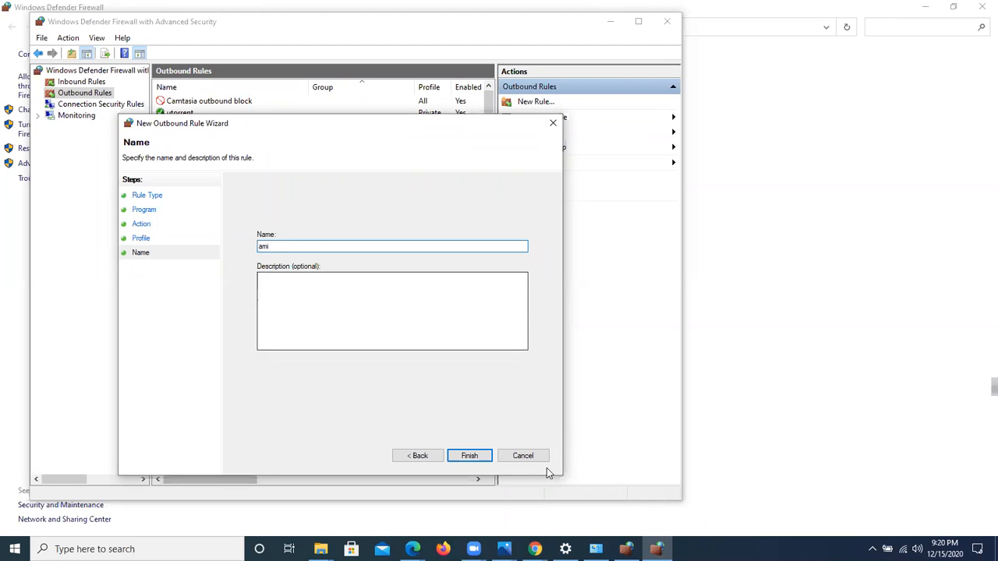
click(463, 457)
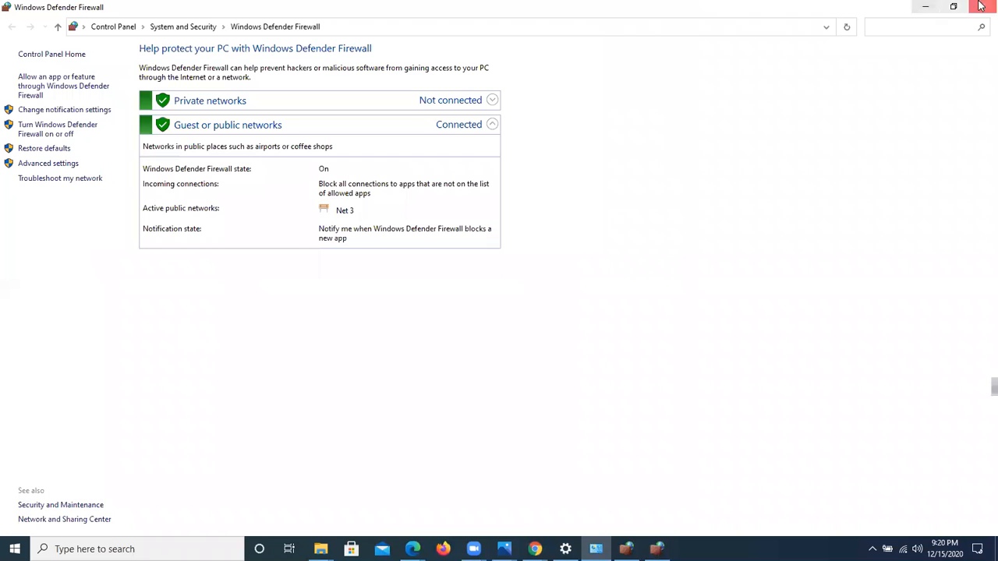
Step: Minimize the Windows Defender Firewall window and close the advanced firewall and Settings windows
click(926, 6)
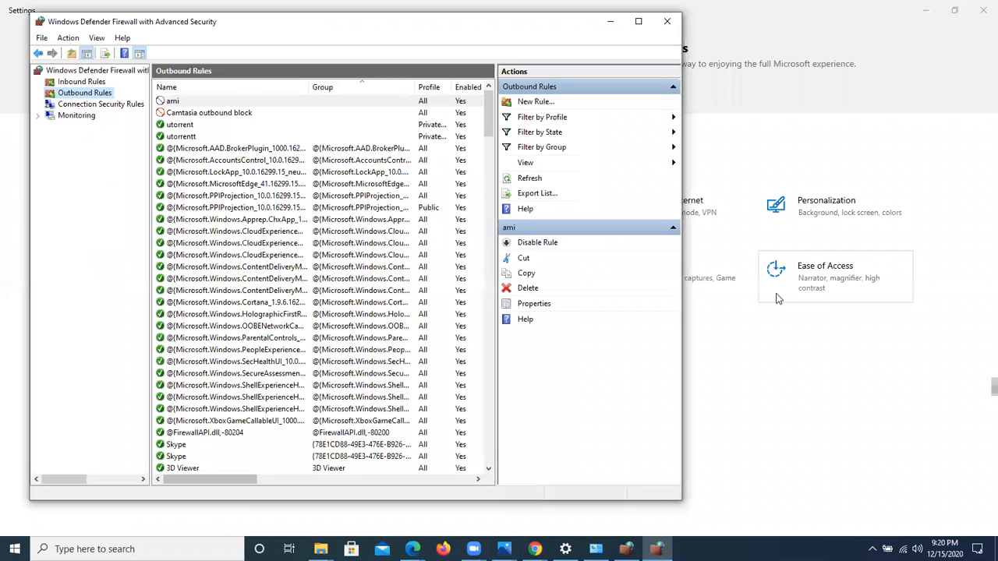
click(666, 24)
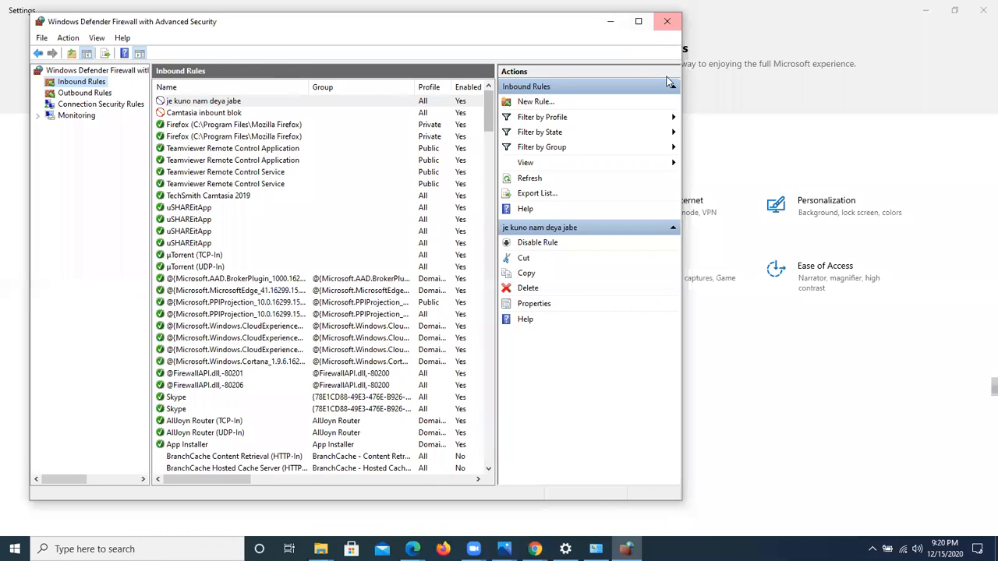
click(982, 6)
Step: Refresh the desktop and move the Class-18.mp4 icon up beside Mobile-Phone.png in the first row
right_click(577, 128)
click(626, 166)
right_click(331, 154)
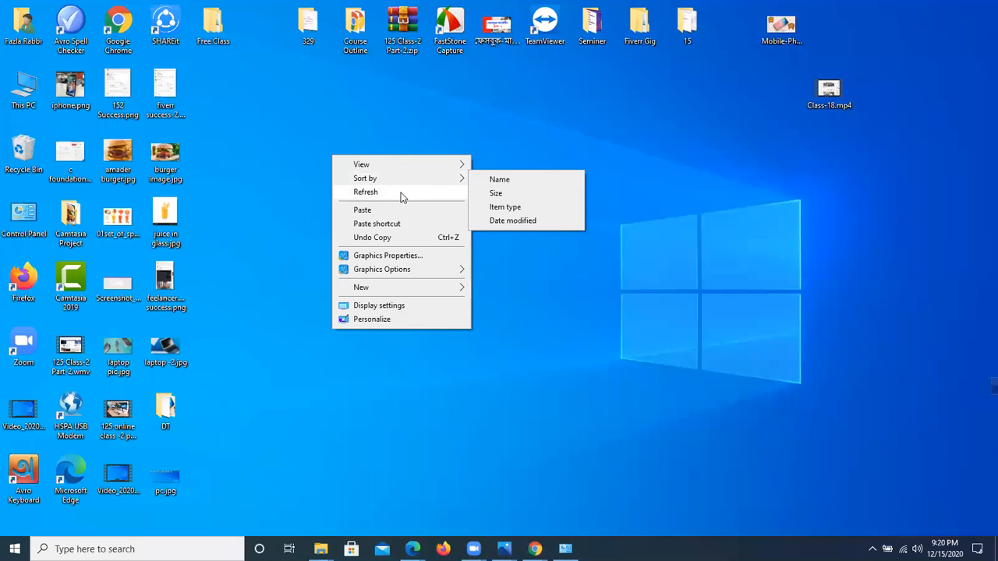
click(401, 192)
right_click(352, 163)
click(400, 193)
right_click(376, 141)
click(444, 177)
drag(828, 94, 855, 31)
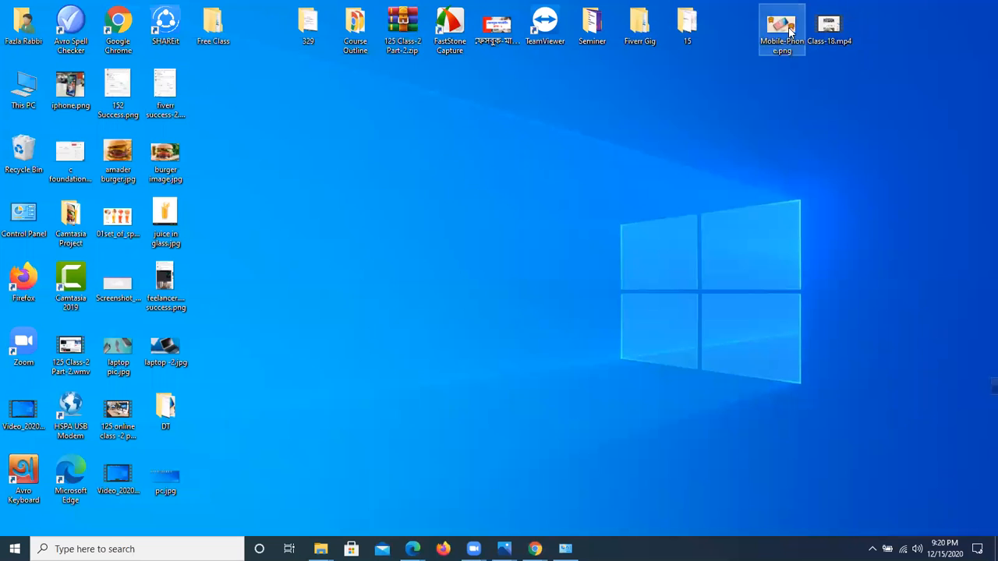
right_click(469, 175)
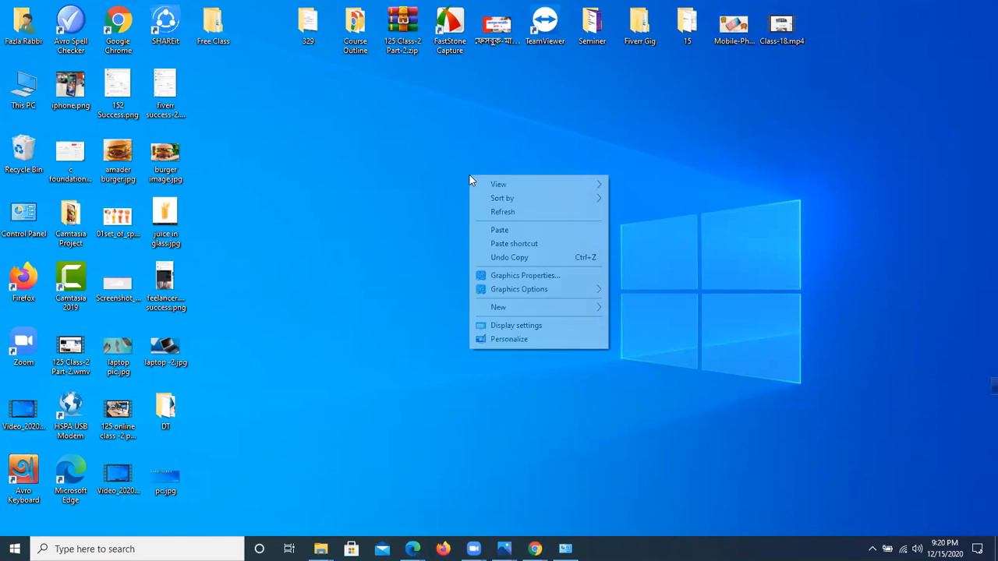
click(507, 213)
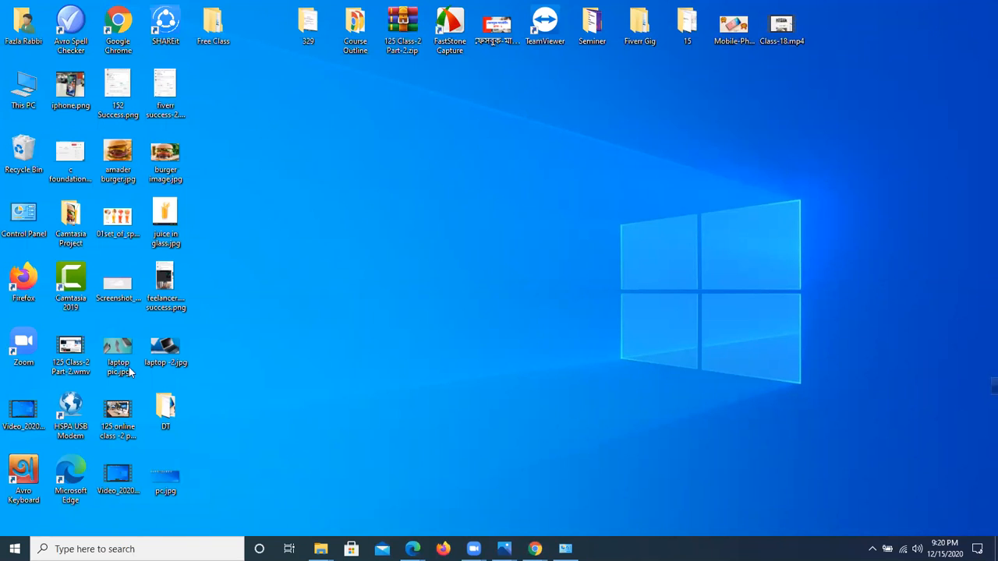
Step: Launch Camtasia 2019 from the desktop and create a new project
click(71, 283)
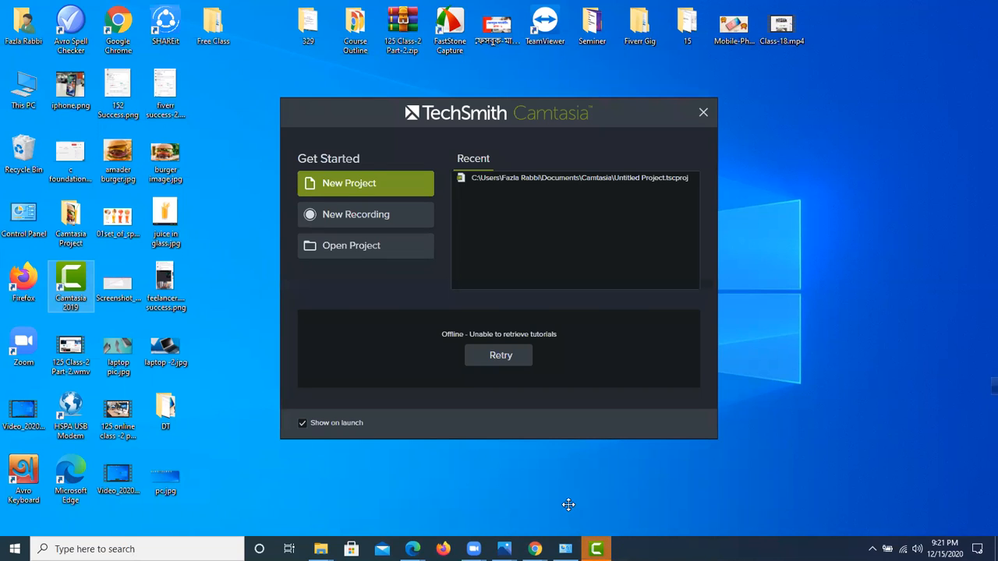
click(335, 183)
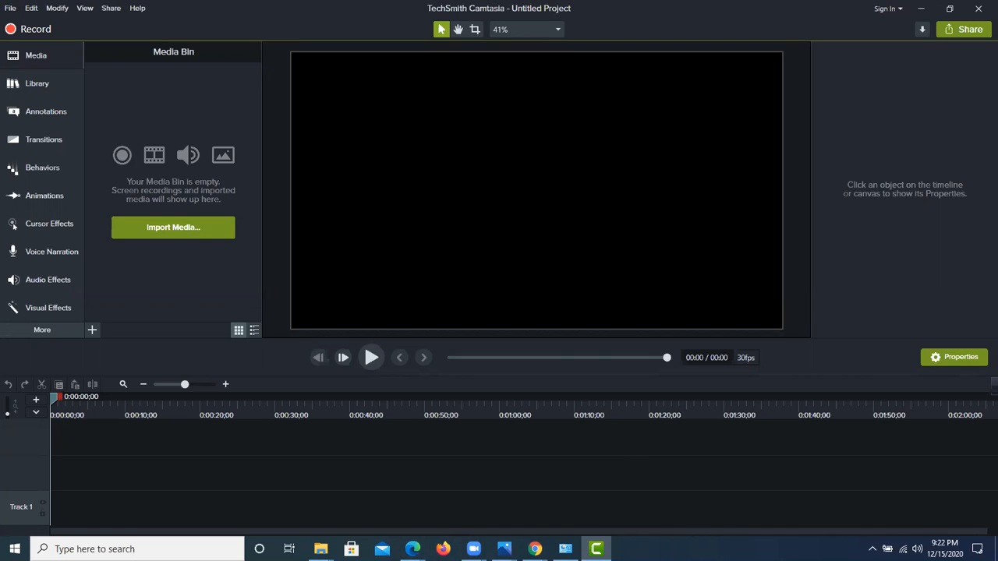
Step: Start the screenshot tool and frame the Media Bin with a capture area of about 277x463 pixels
click(872, 549)
click(837, 474)
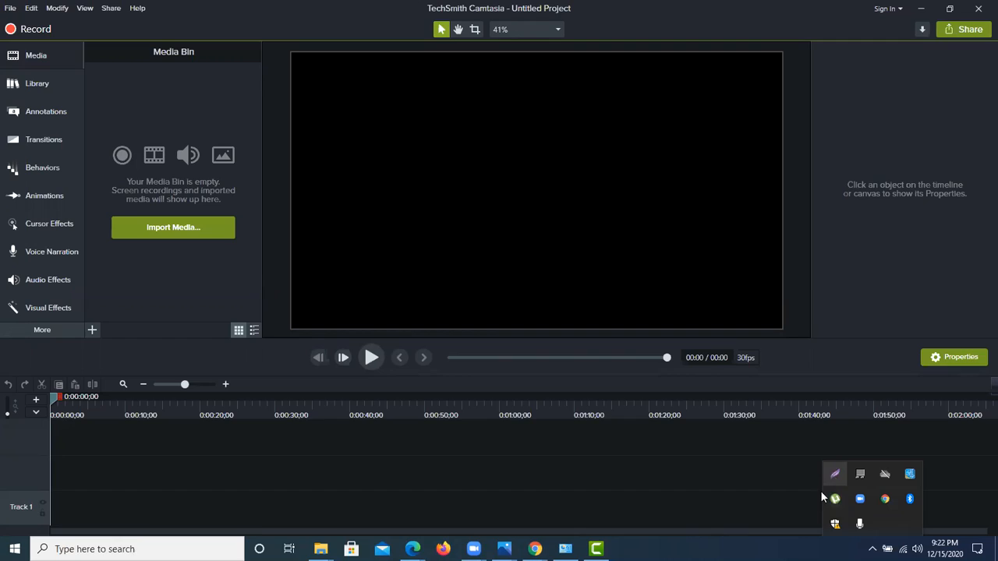
mouse_move(1, 4)
mouse_down()
mouse_move(250, 31)
mouse_move(673, 40)
mouse_move(970, 67)
mouse_move(983, 46)
mouse_move(397, 5)
mouse_move(160, 117)
mouse_move(55, 270)
mouse_move(70, 320)
mouse_move(101, 340)
mouse_move(80, 343)
mouse_up()
drag(28, 265, 124, 295)
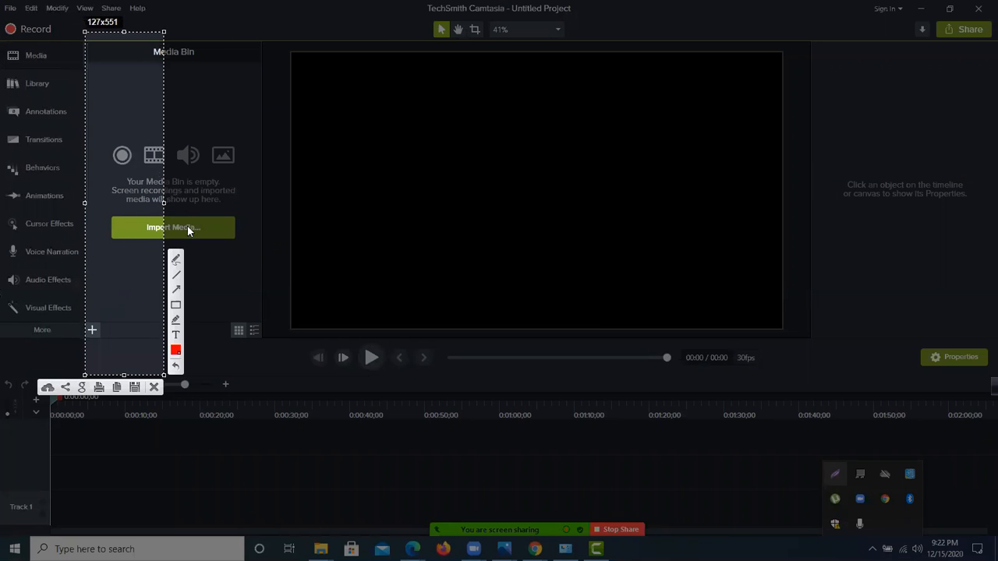
drag(167, 205, 258, 203)
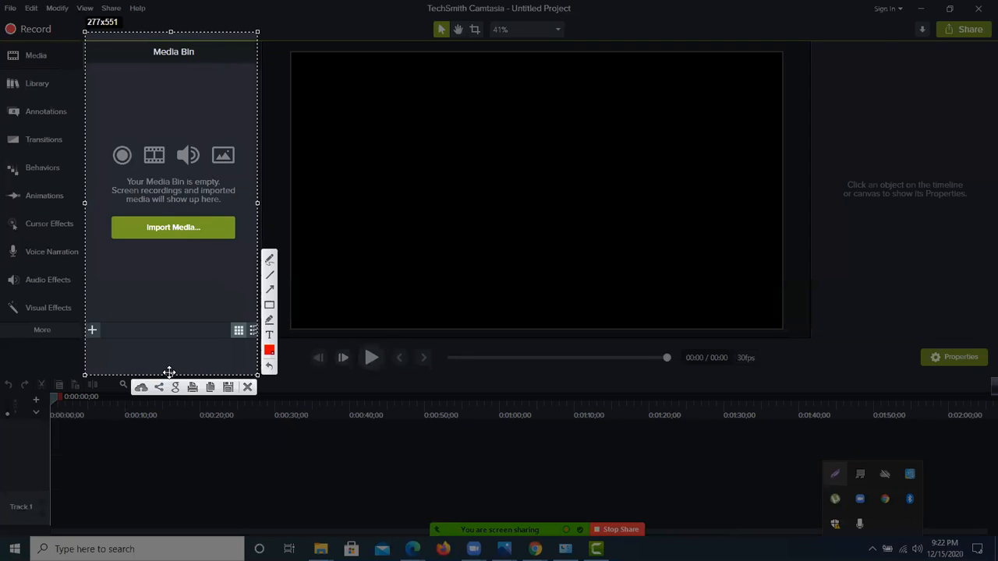
drag(169, 374, 171, 332)
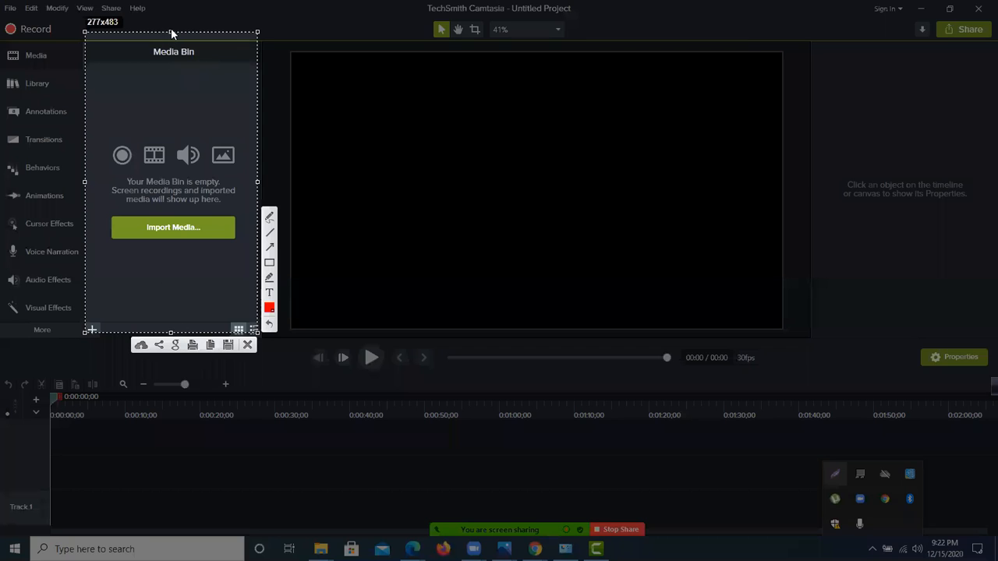
drag(170, 32, 171, 45)
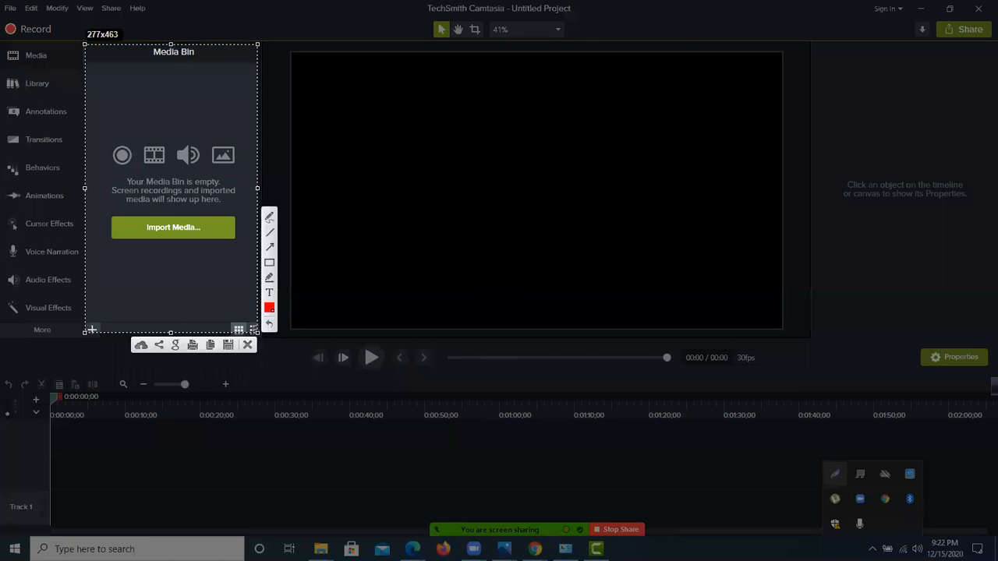
Step: Shift the capture area onto the preview canvas and widen it to about 818x463 pixels
drag(188, 206, 388, 204)
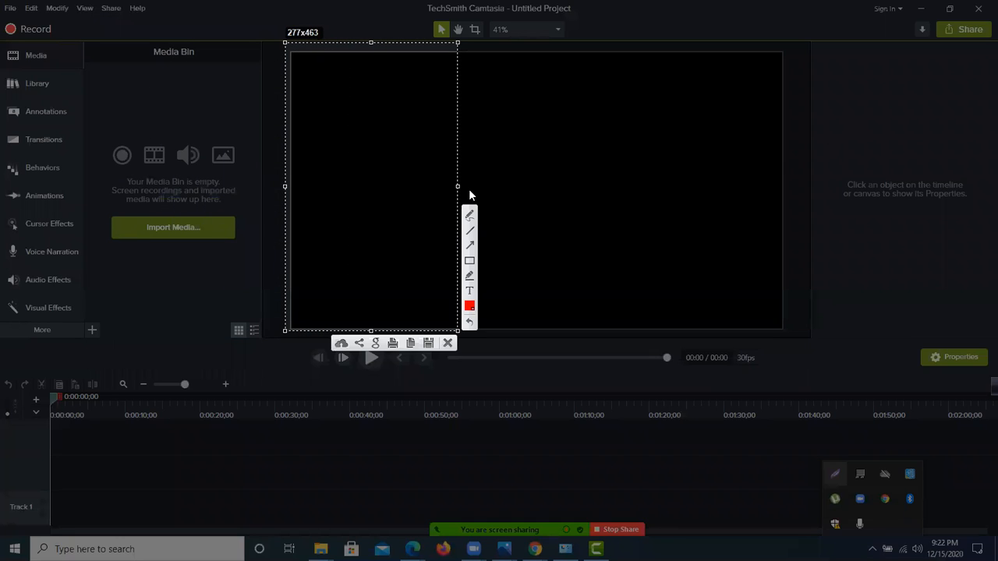
drag(458, 186, 796, 179)
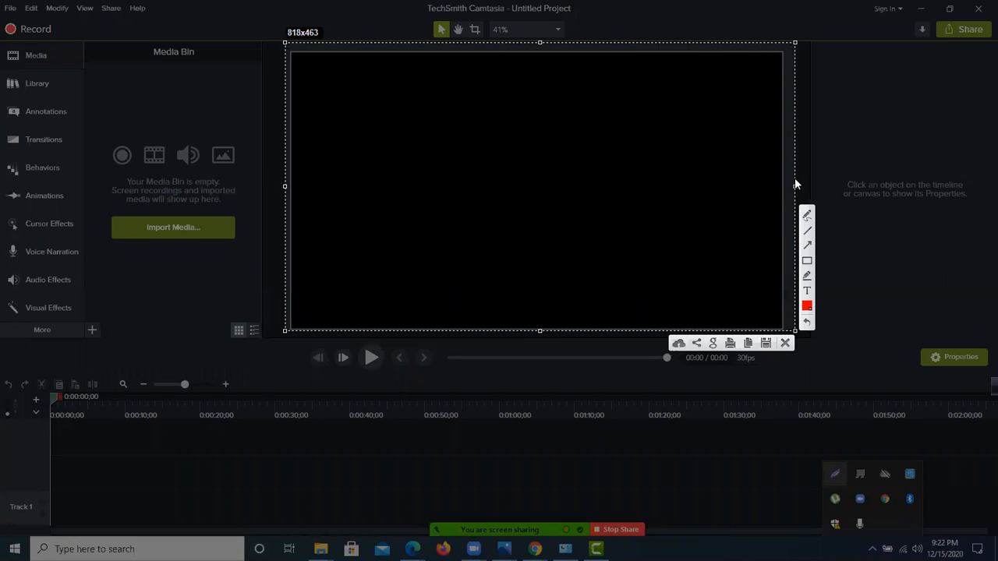
drag(676, 145, 682, 147)
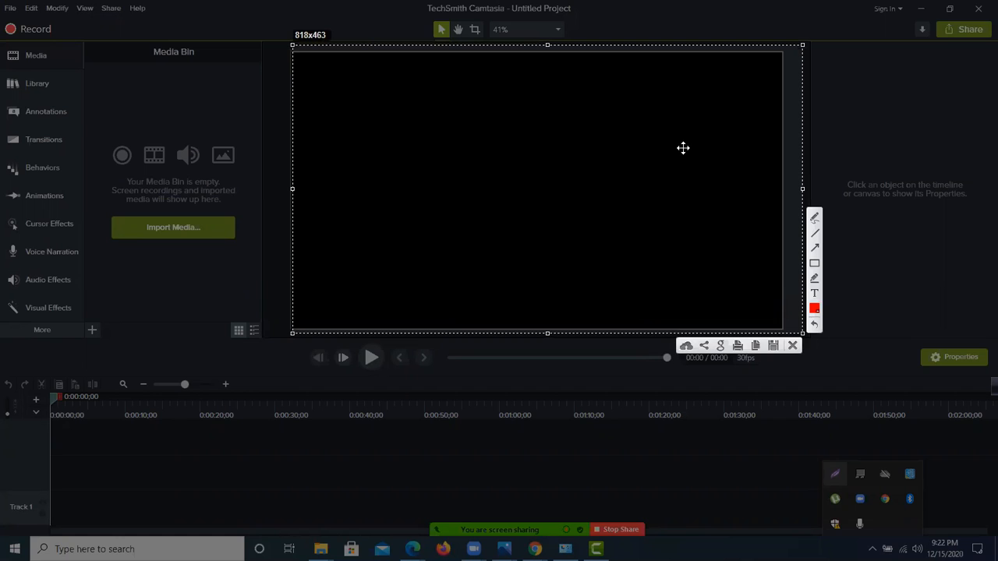
Step: Reposition the capture area over the timeline, resize it to about 1585x255 pixels, and exit the capture without saving
drag(611, 193, 253, 408)
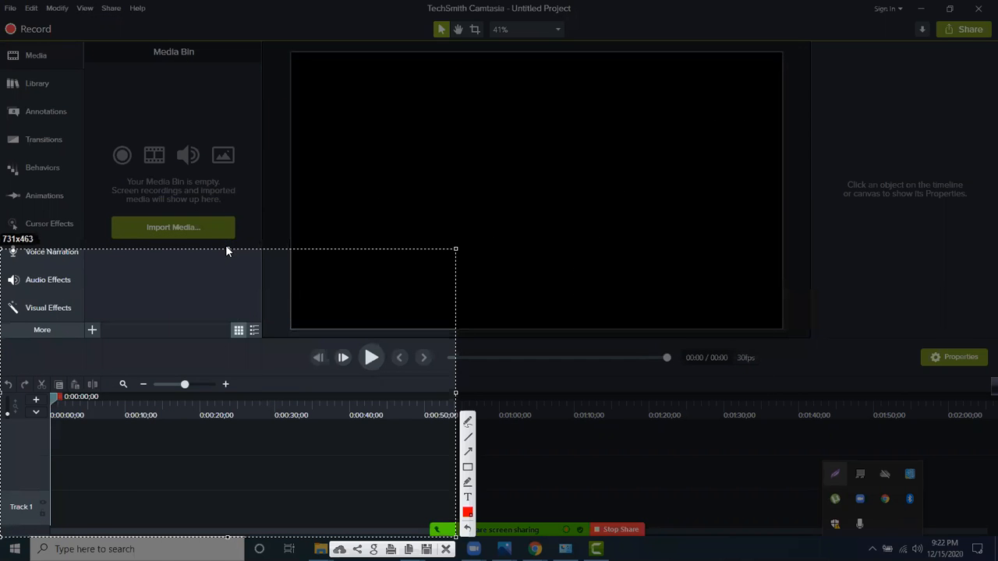
drag(227, 248, 268, 375)
drag(454, 456, 989, 456)
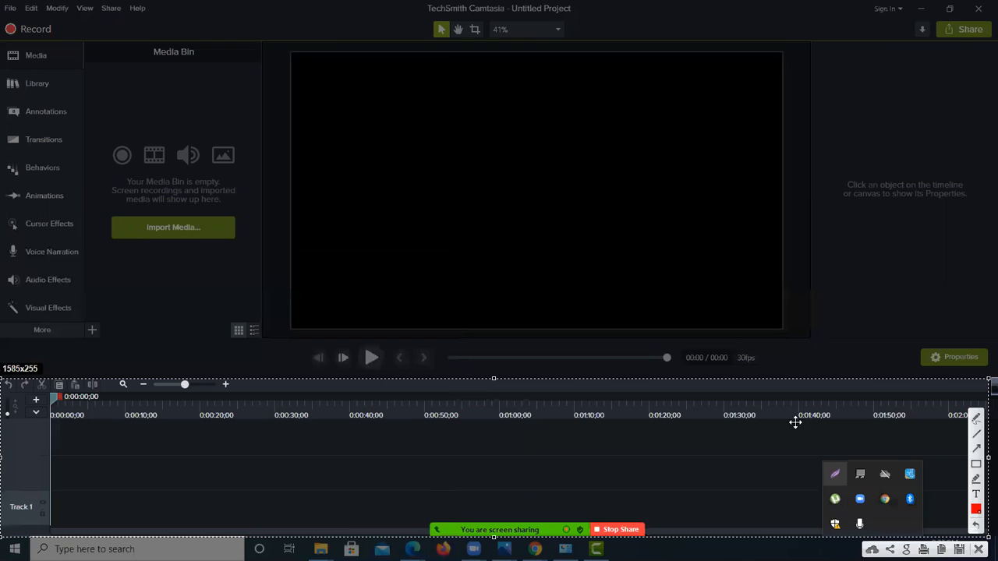
key(Escape)
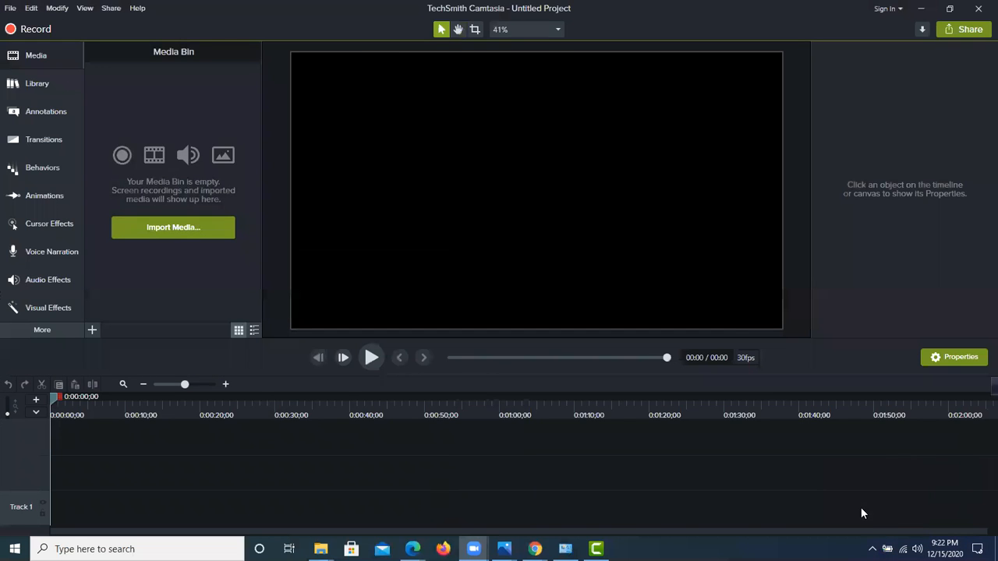
Step: Restart the screenshot tool and frame the Media Bin again with a capture area about 537 pixels high
click(873, 549)
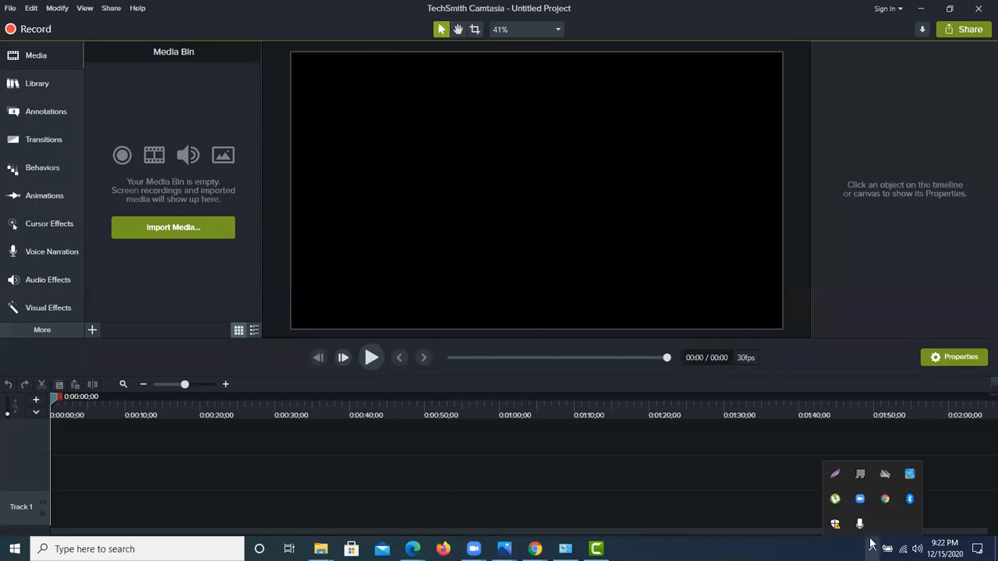
click(840, 479)
drag(1, 2, 426, 27)
mouse_move(984, 39)
mouse_down()
mouse_move(161, 167)
mouse_move(82, 349)
mouse_move(66, 269)
mouse_move(131, 300)
mouse_up()
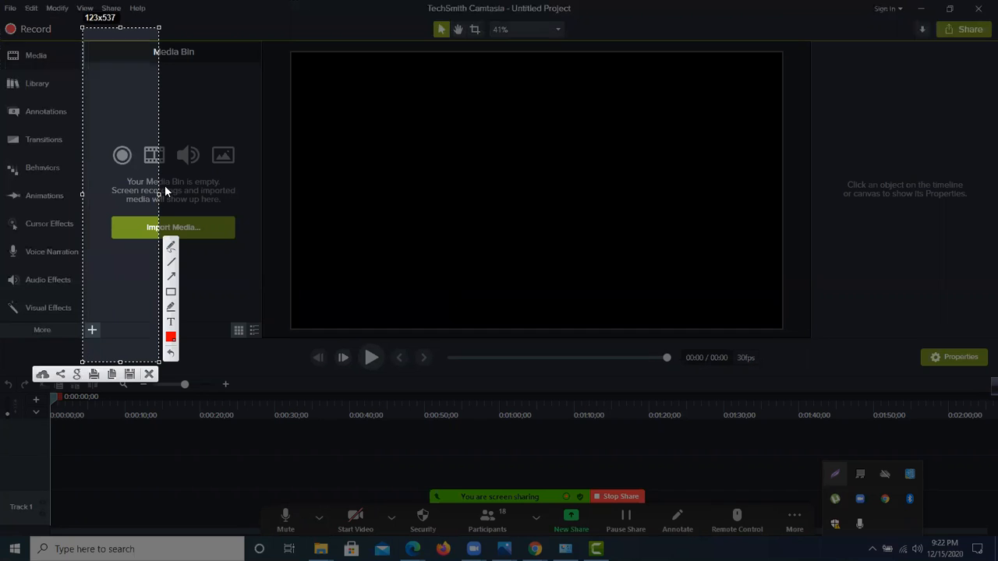
drag(157, 196, 265, 216)
Step: Move the capture area across the canvas to the timeline, resize it to about 1599x276 pixels, and exit the capture without saving
drag(213, 198, 381, 189)
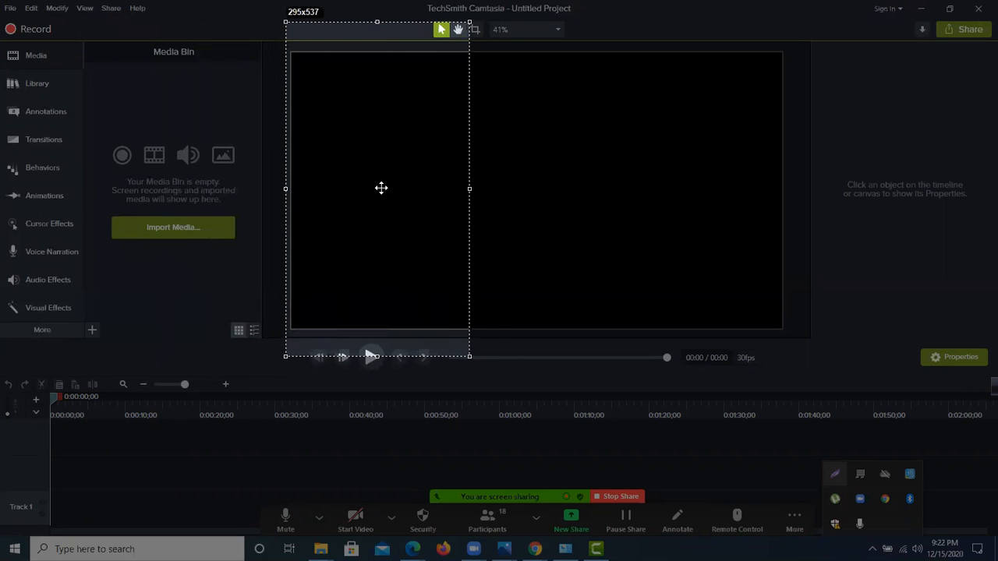
drag(471, 188, 785, 194)
drag(668, 217, 411, 374)
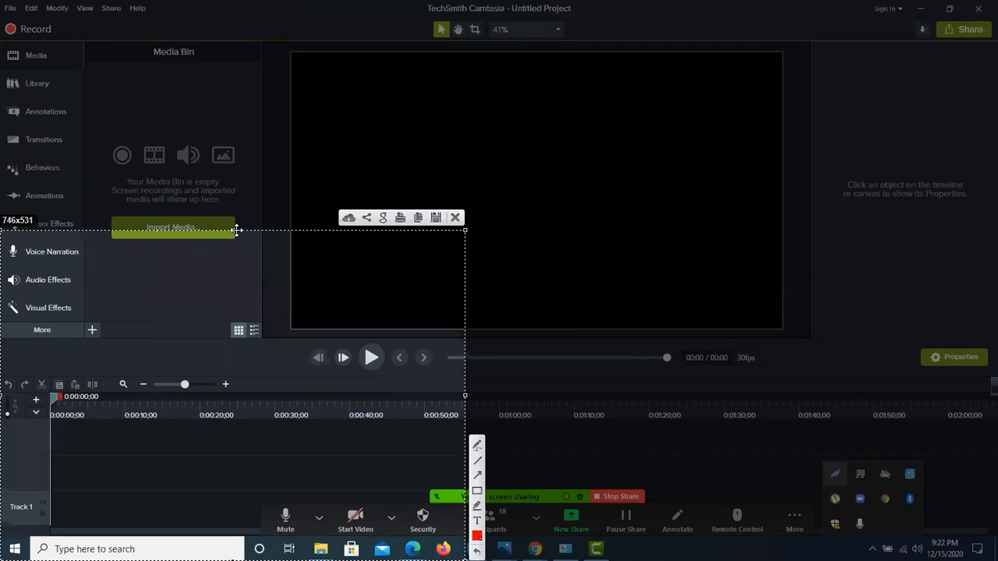
drag(234, 230, 222, 388)
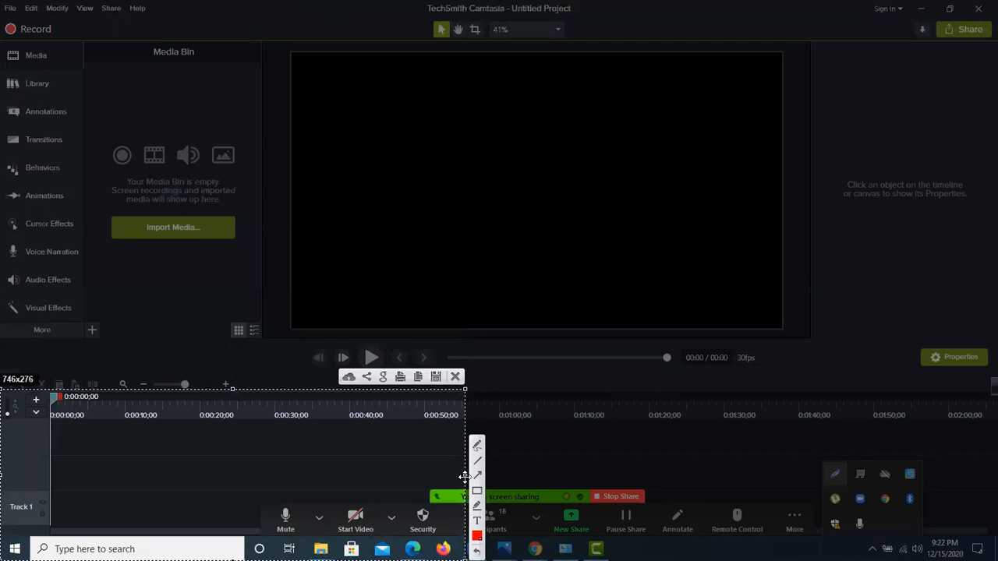
drag(465, 474, 984, 406)
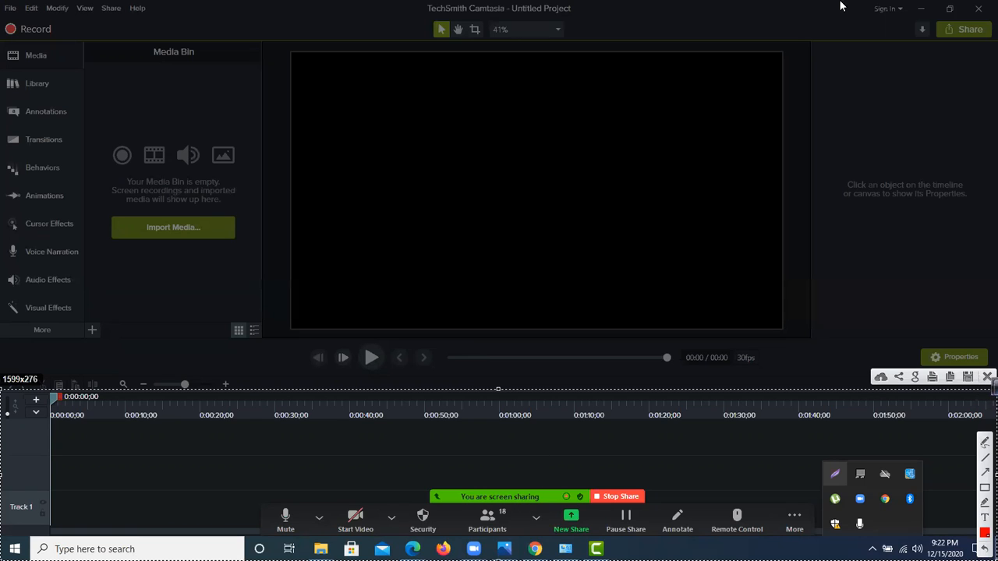
key(Escape)
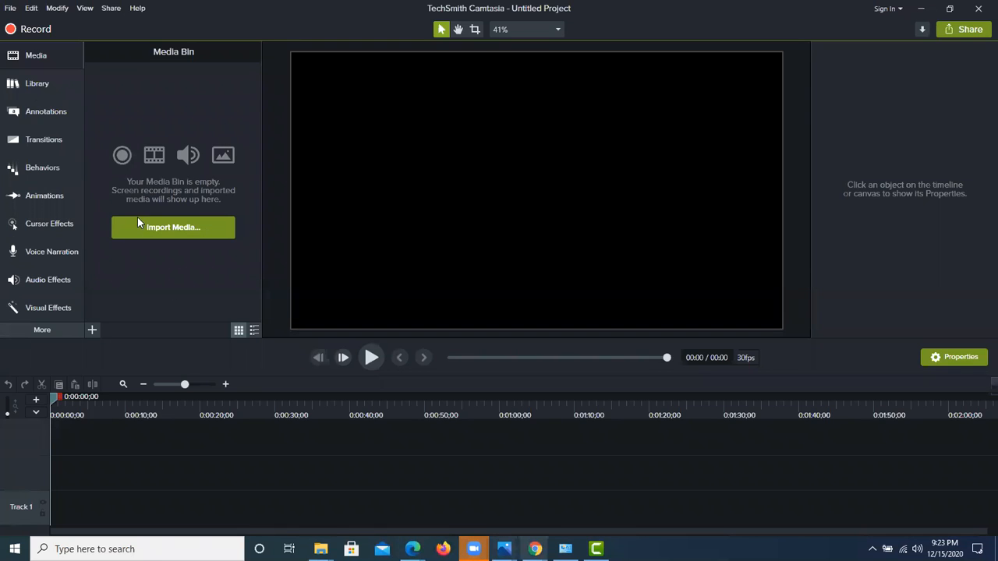
Step: Import the video BANGLADESH _ Raw Beauty.mp4 from the Downloads folder into the Media Bin
click(37, 56)
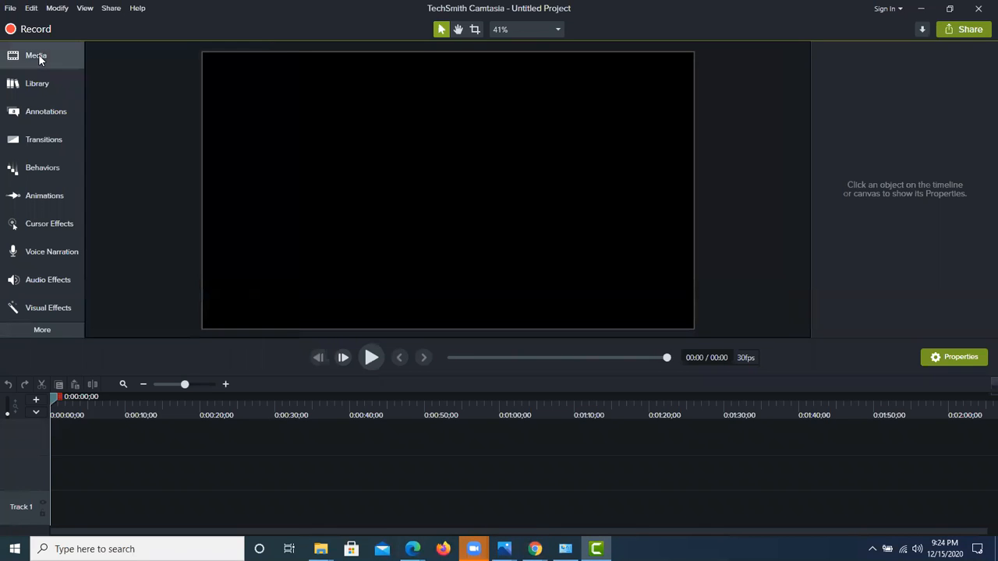
click(39, 54)
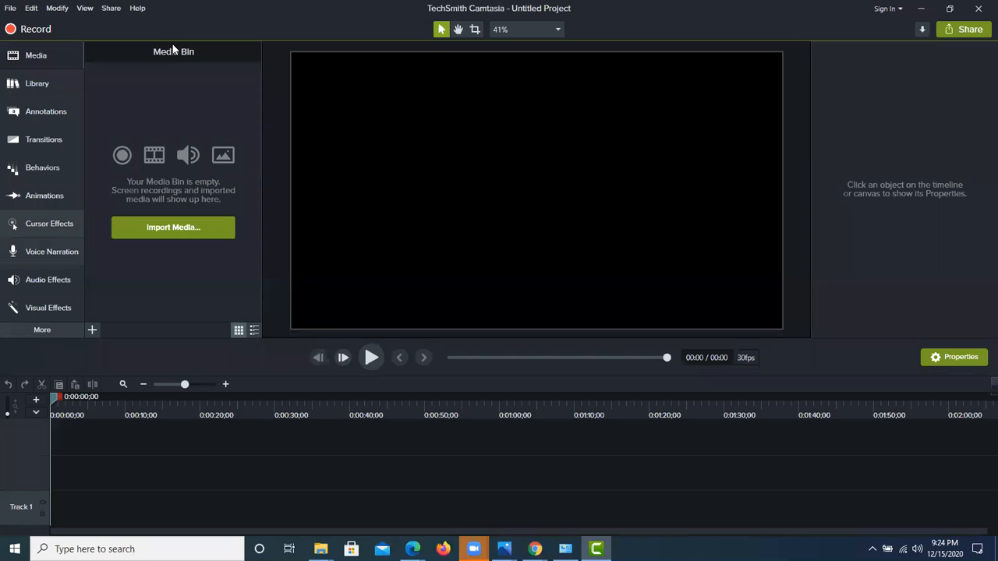
click(173, 231)
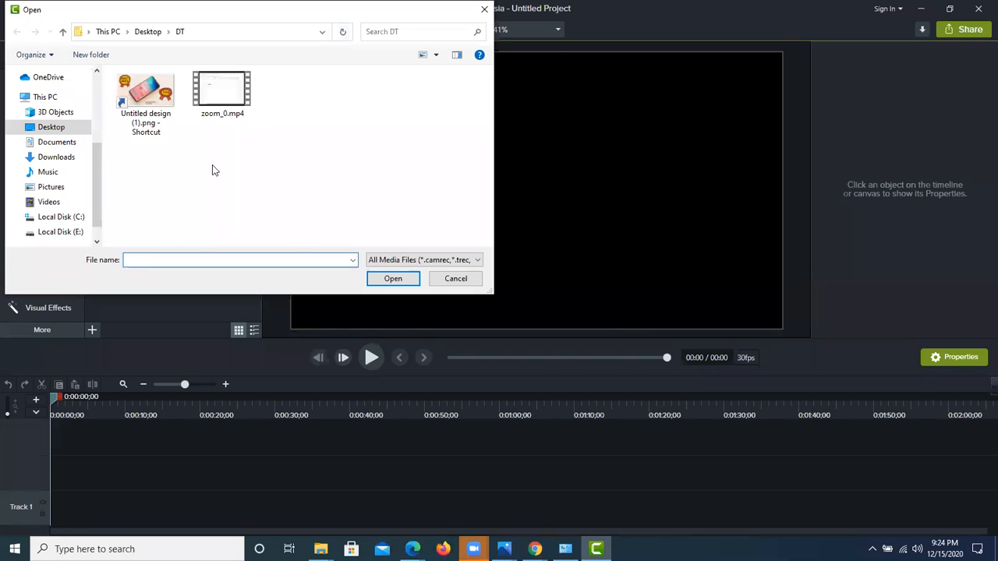
click(65, 157)
scroll(223, 128, down, 10)
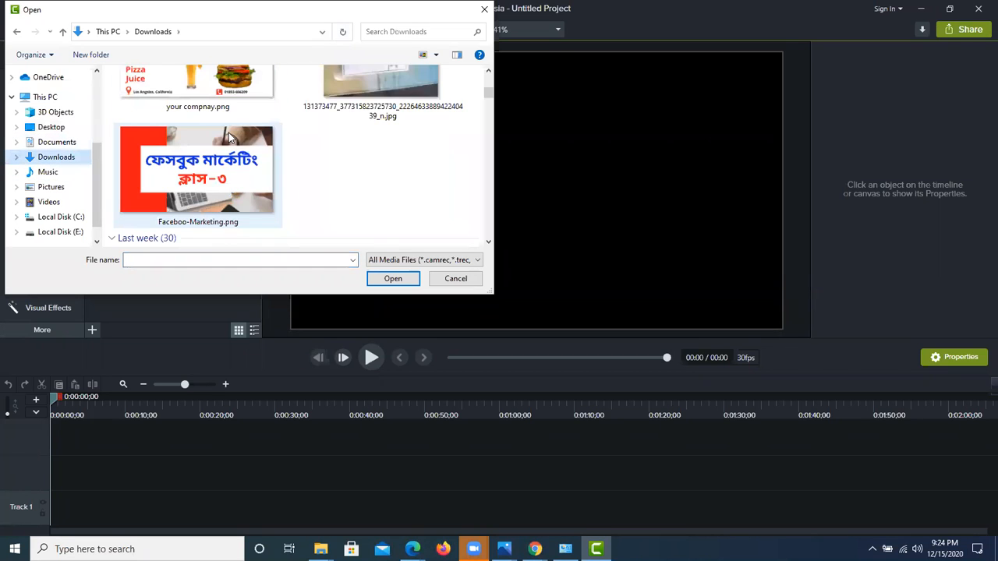
scroll(229, 151, down, 6)
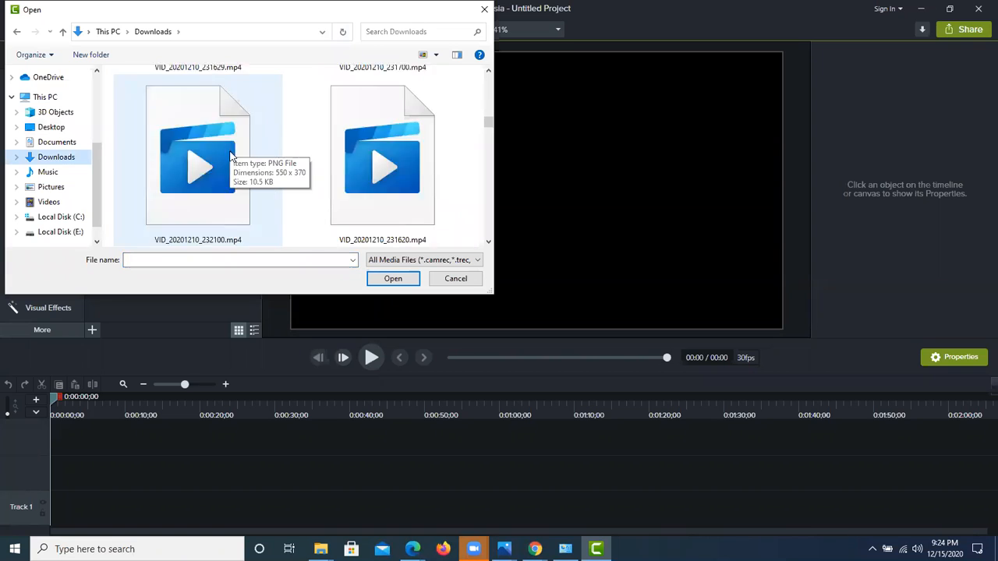
click(203, 151)
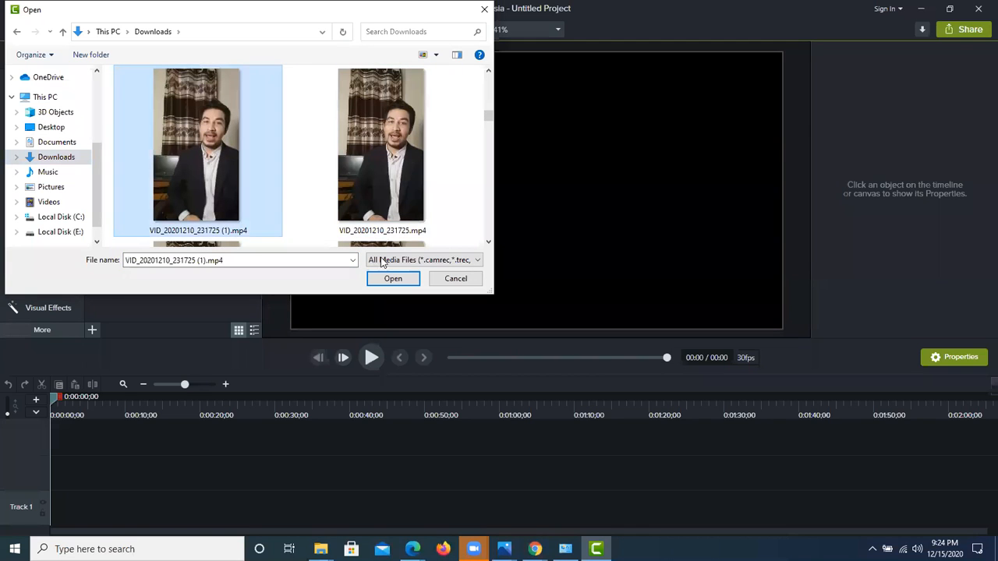
click(425, 187)
scroll(269, 191, down, 3)
scroll(265, 191, down, 10)
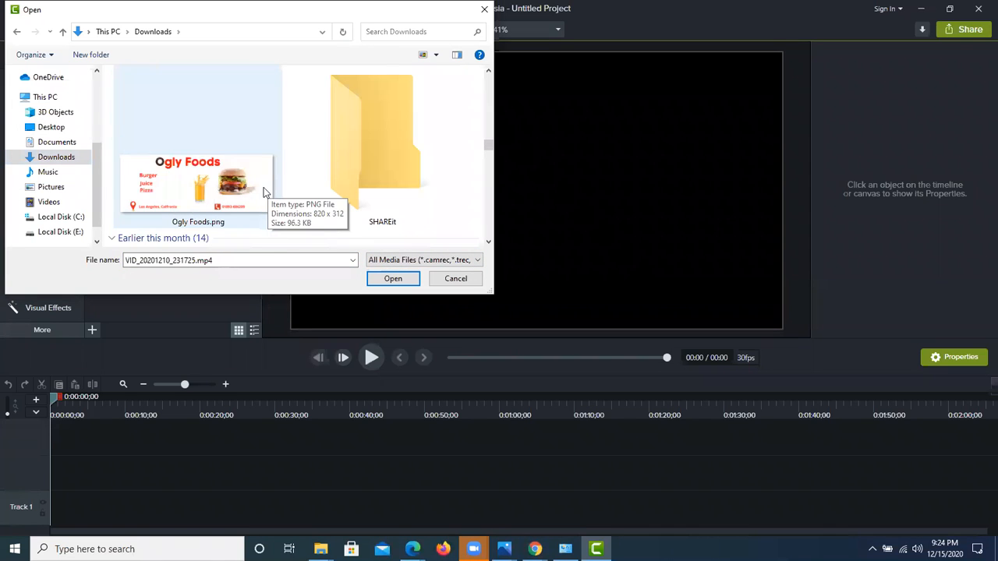
scroll(249, 181, down, 2)
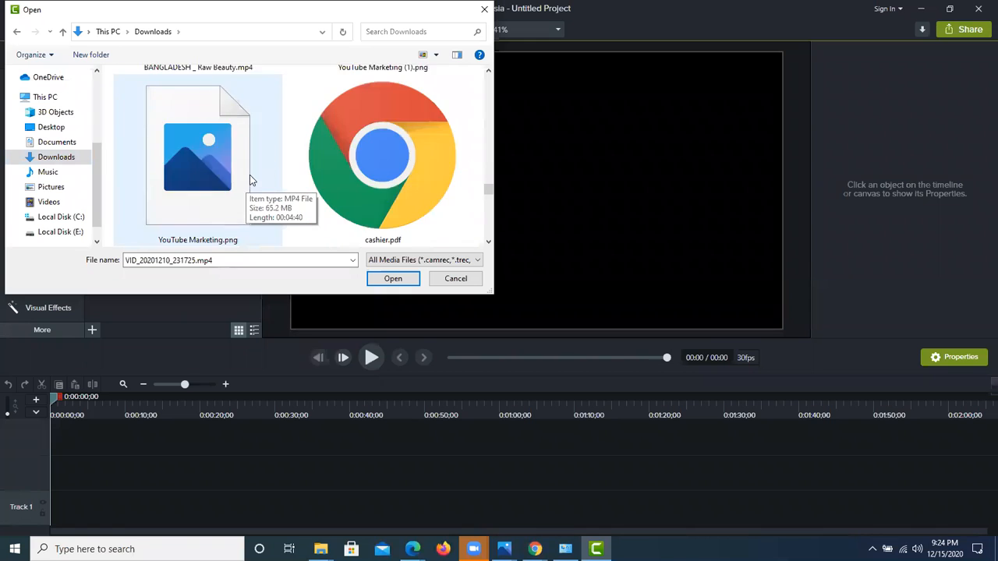
scroll(249, 178, up, 4)
scroll(203, 166, down, 2)
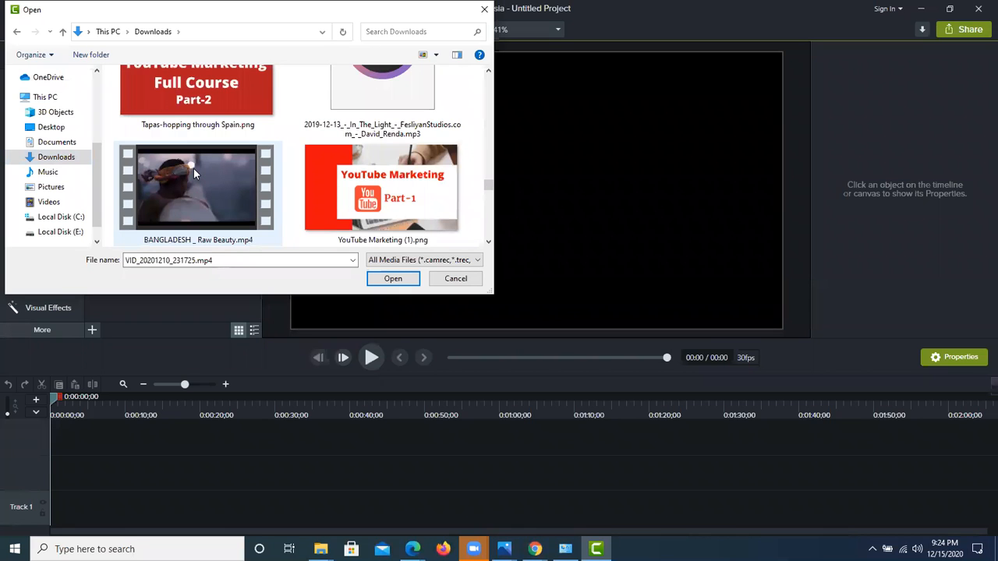
click(193, 169)
click(393, 278)
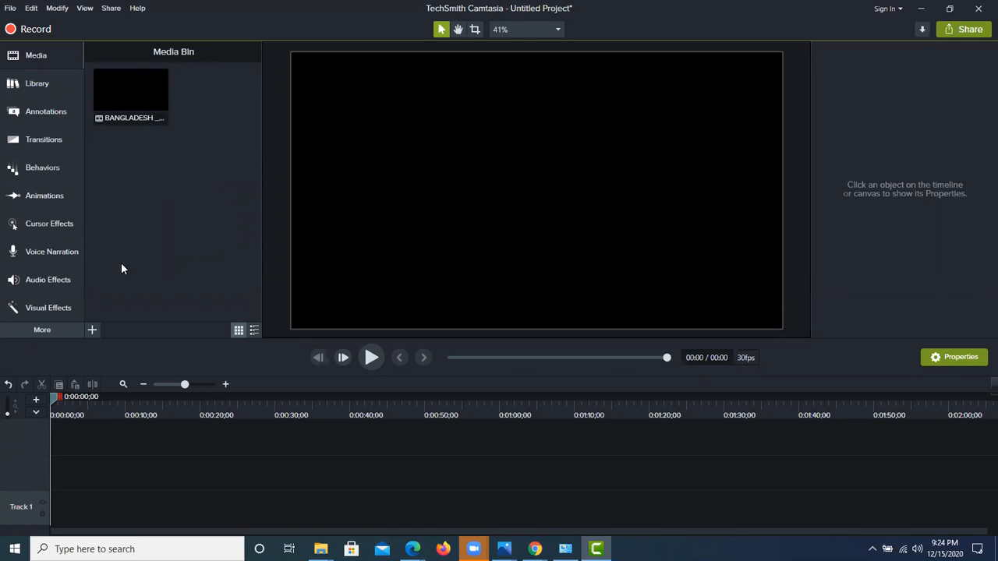
Step: Import the image Mobile-Phone (1) (1).png from the Downloads folder into the Media Bin
click(92, 330)
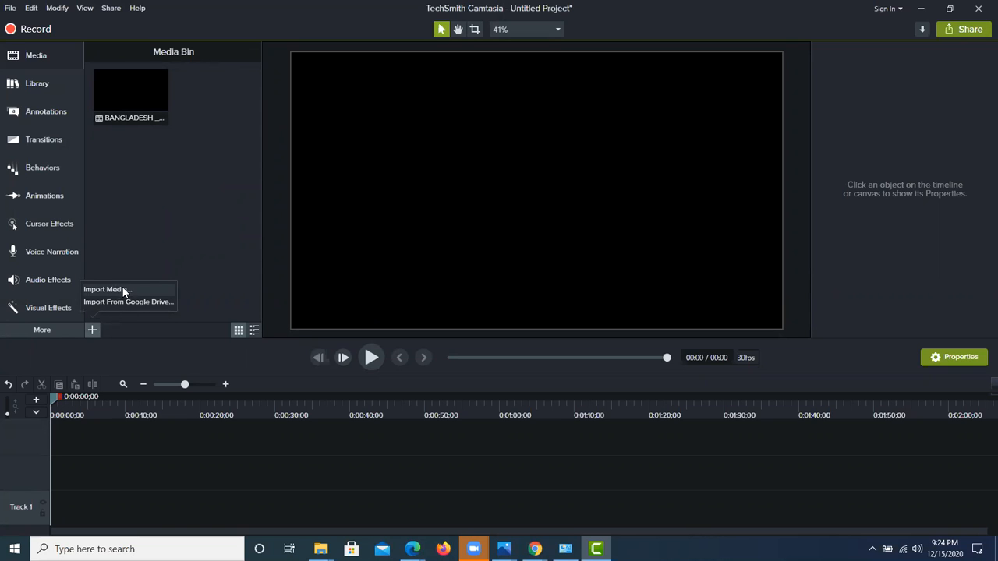
click(127, 290)
click(184, 120)
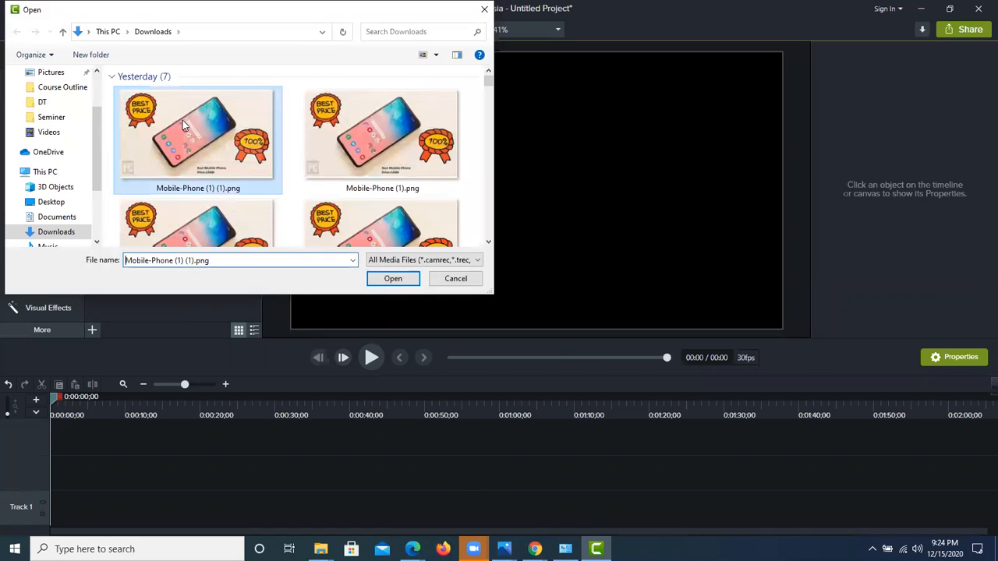
click(393, 278)
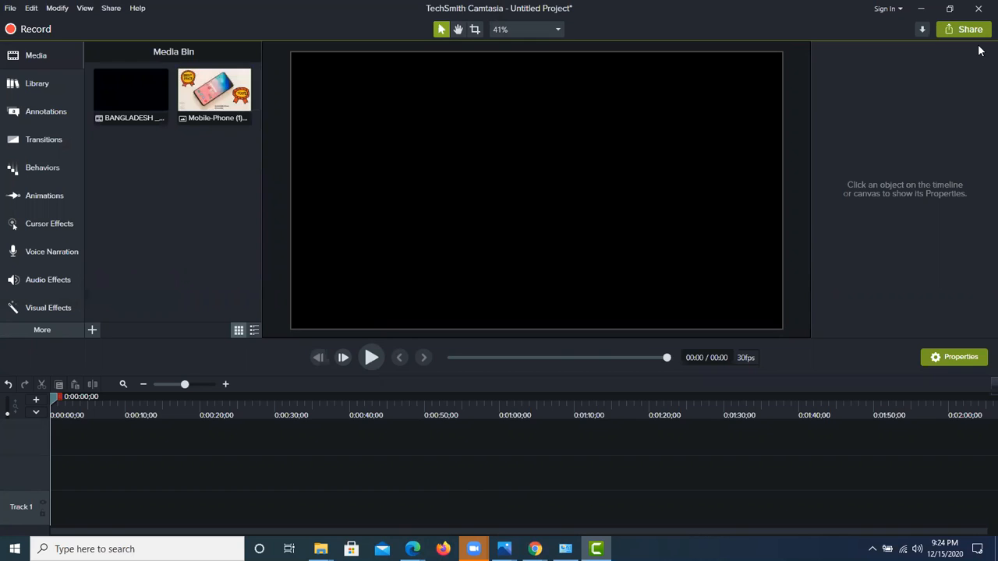
Step: Place the BANGLADESH _ Raw Beauty video from the Media Bin onto the canvas and enlarge it to about 103.2% scale
click(36, 59)
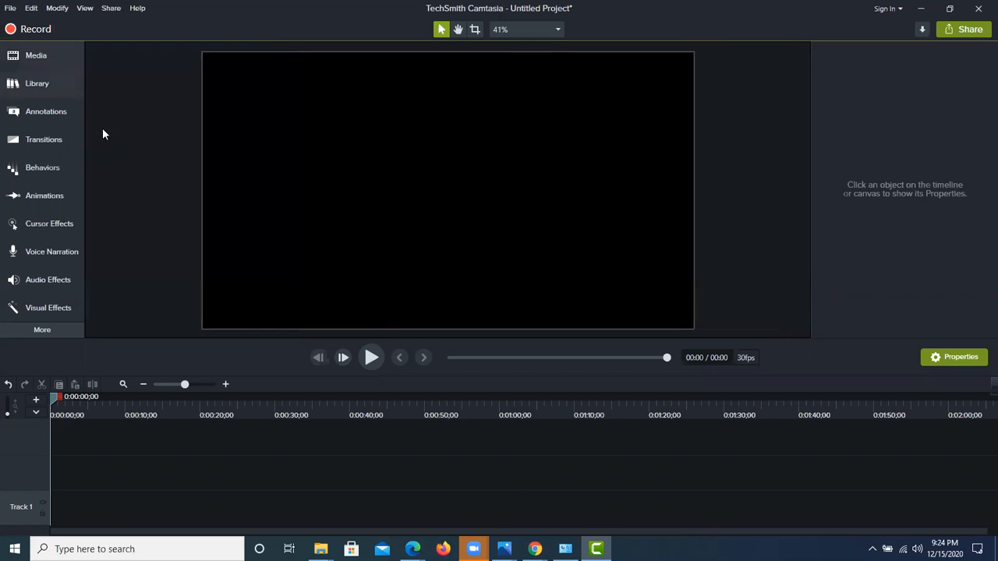
click(35, 56)
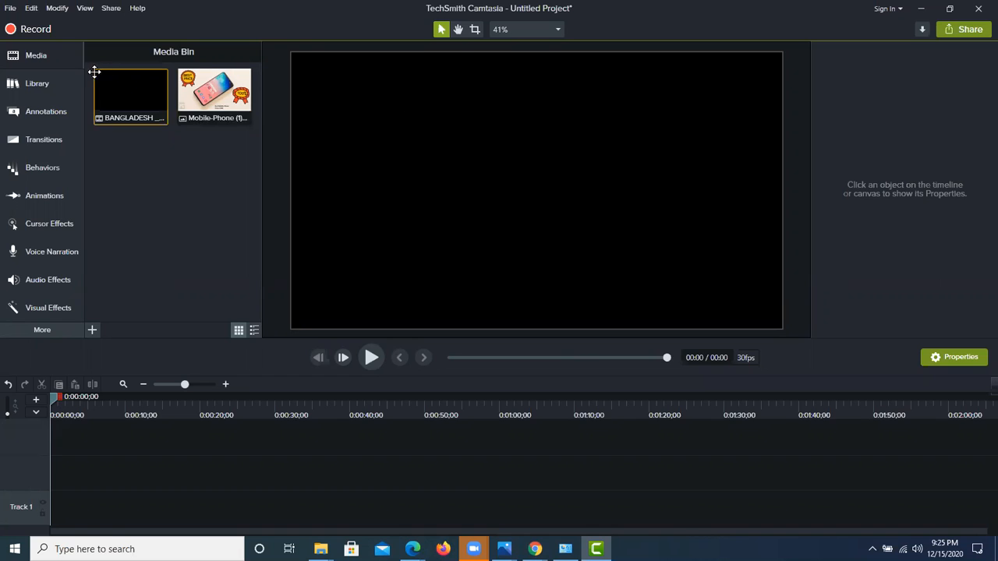
drag(107, 82, 386, 215)
drag(529, 242, 533, 241)
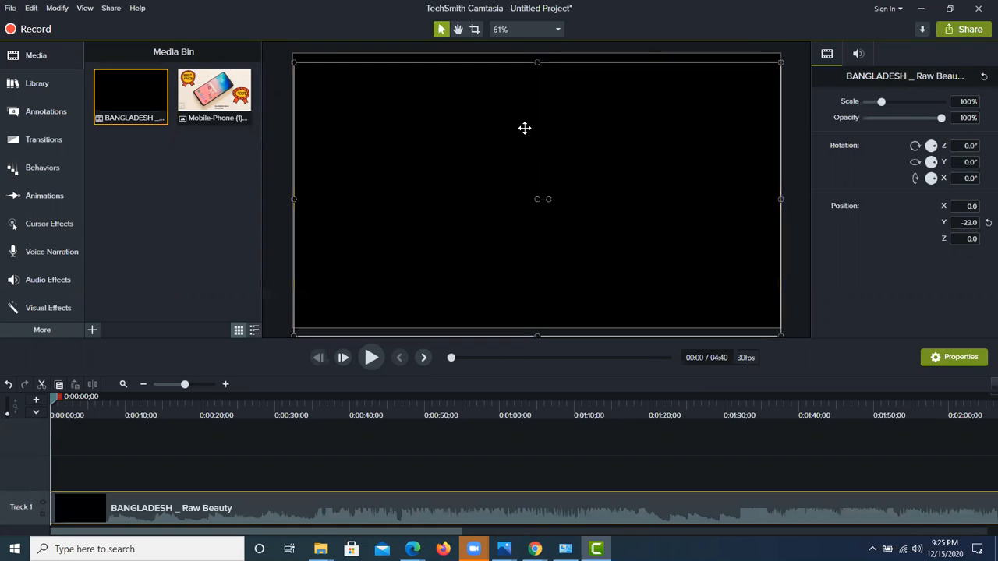
drag(539, 63, 537, 54)
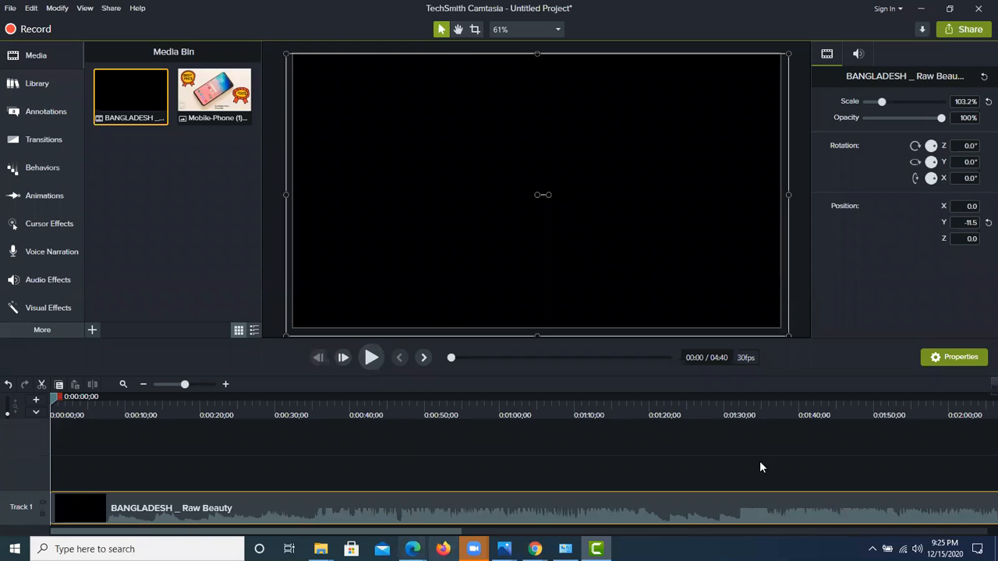
Step: Play the video in the preview, pausing at about 2 seconds and resuming playback up to about 22 seconds
key(space)
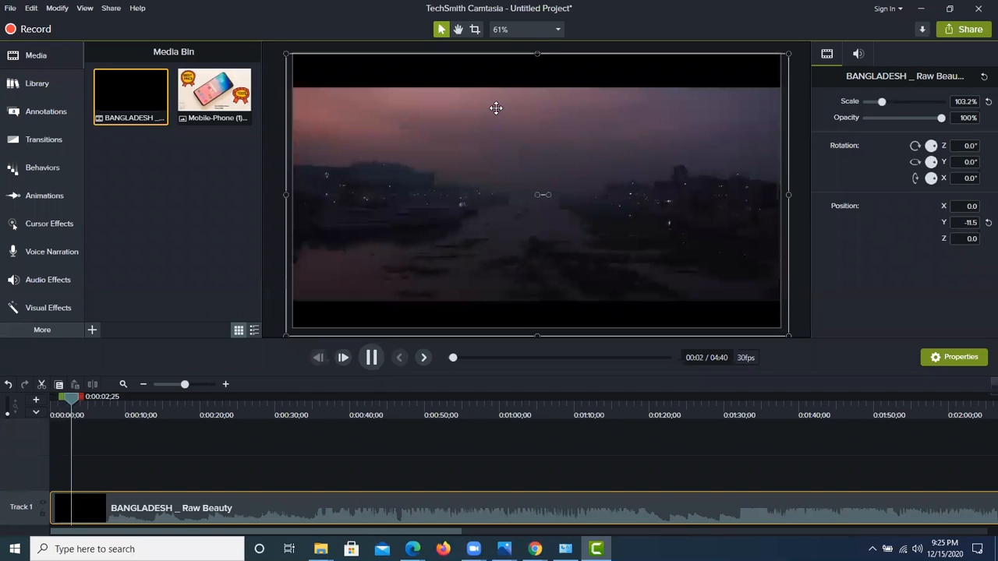
key(space)
mouse_move(538, 55)
mouse_down()
mouse_move(537, 68)
mouse_move(538, 54)
mouse_up()
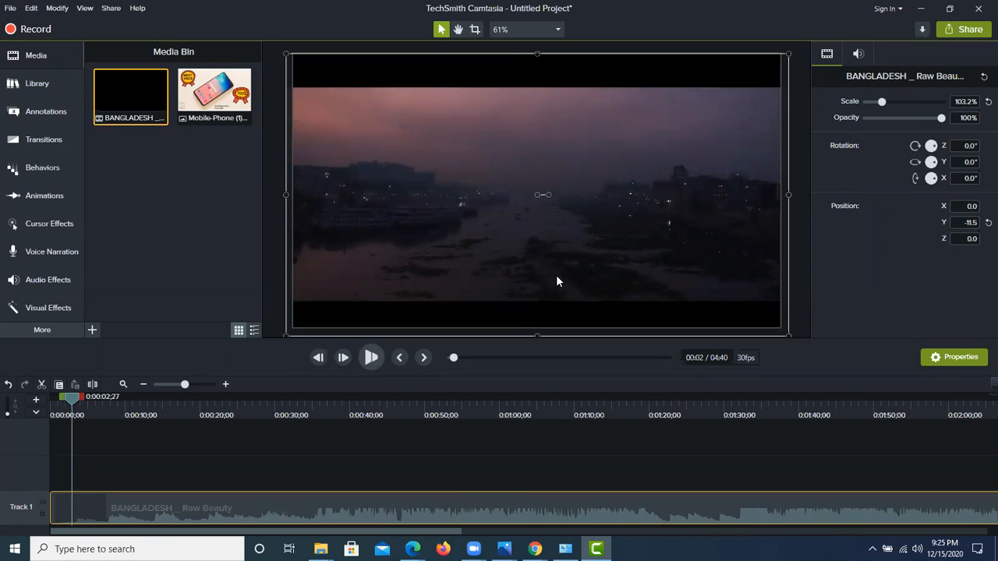
key(space)
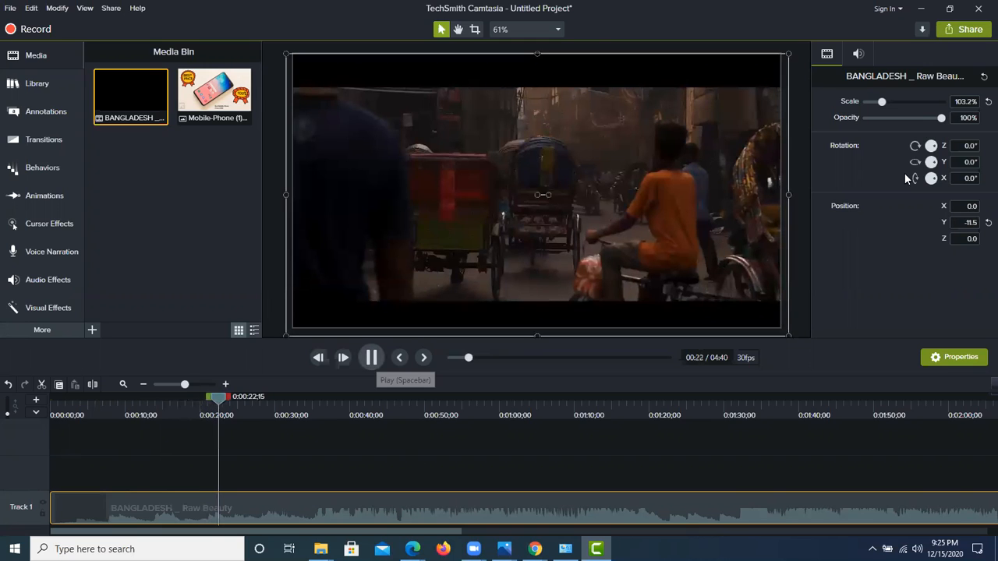
Step: View the canvas at 50%, 75% and 100% magnification, returning to 50% and finishing at 75%
click(557, 30)
click(557, 30)
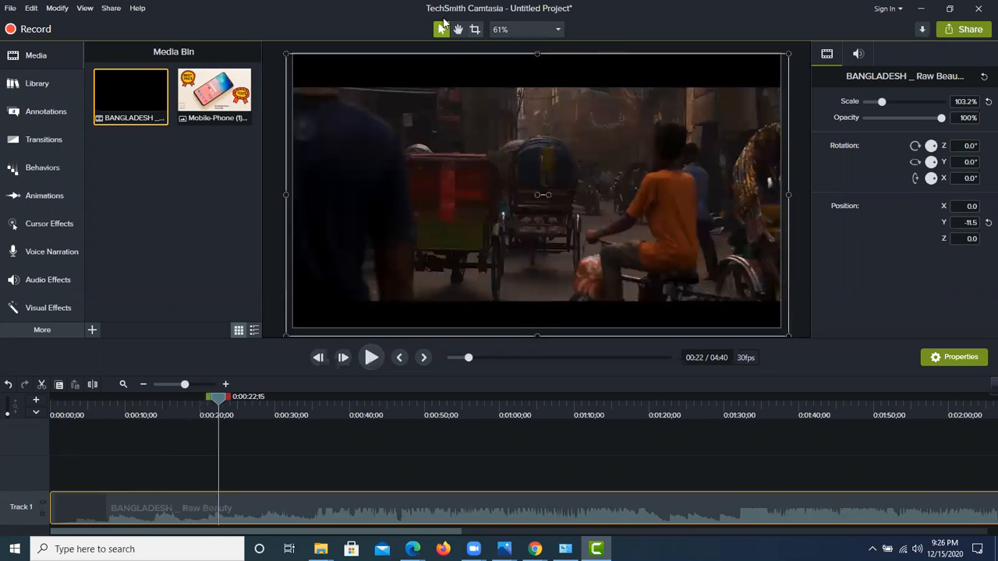
click(529, 28)
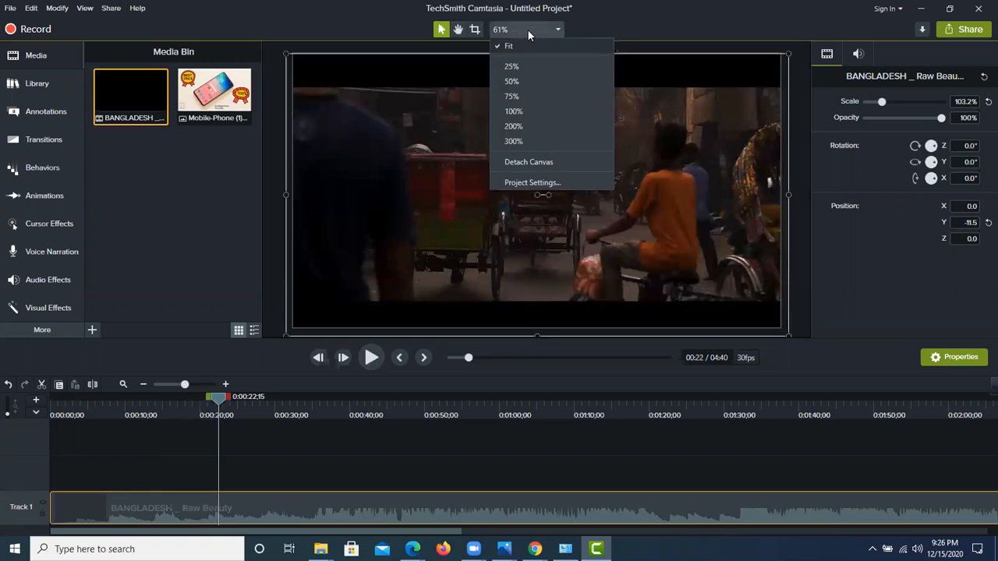
click(526, 74)
click(543, 31)
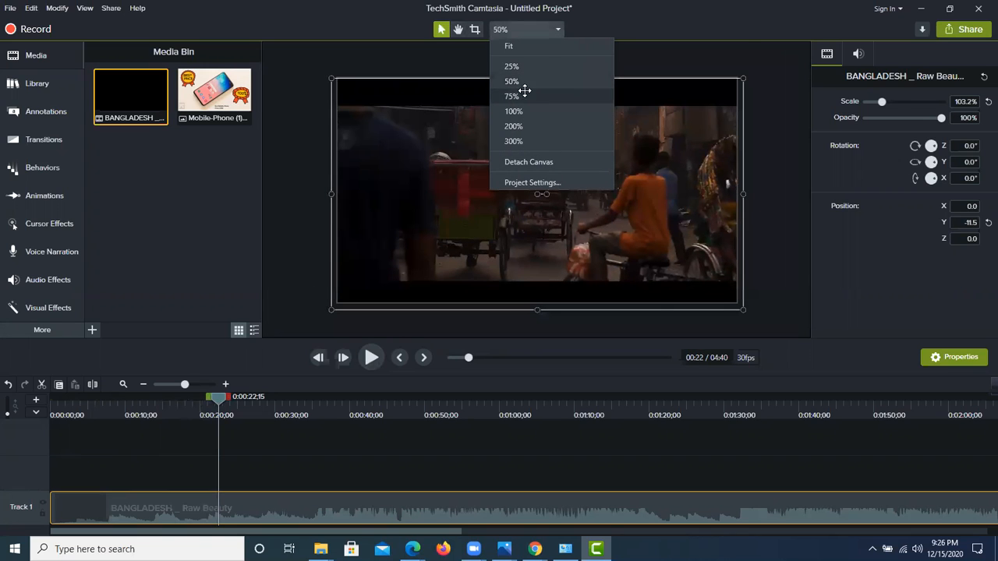
click(524, 95)
click(527, 31)
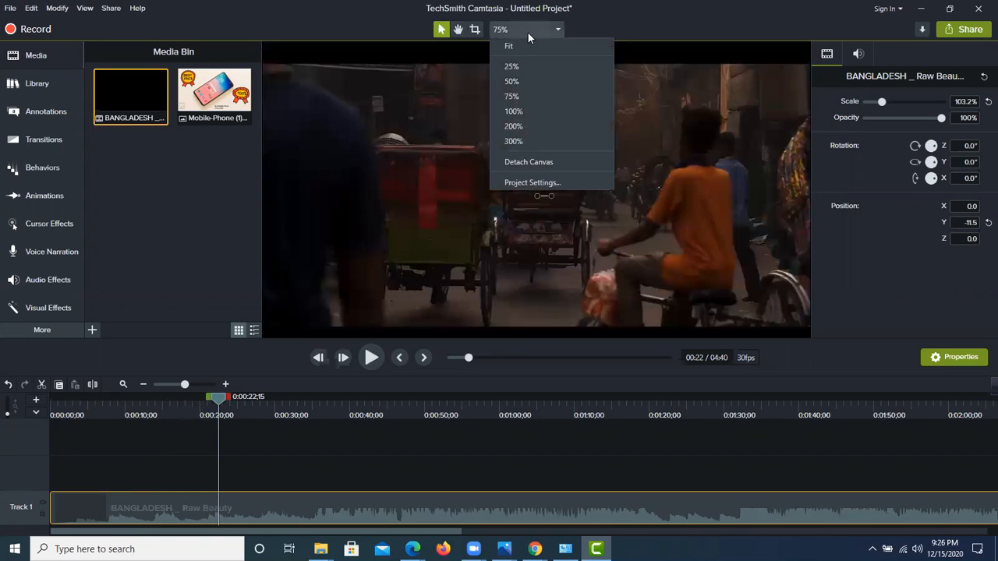
click(519, 110)
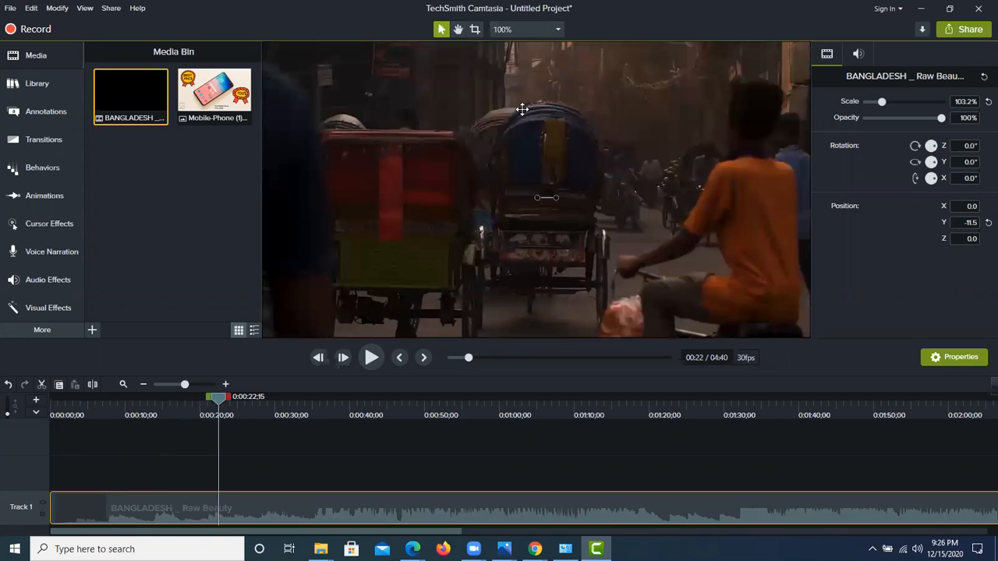
click(528, 29)
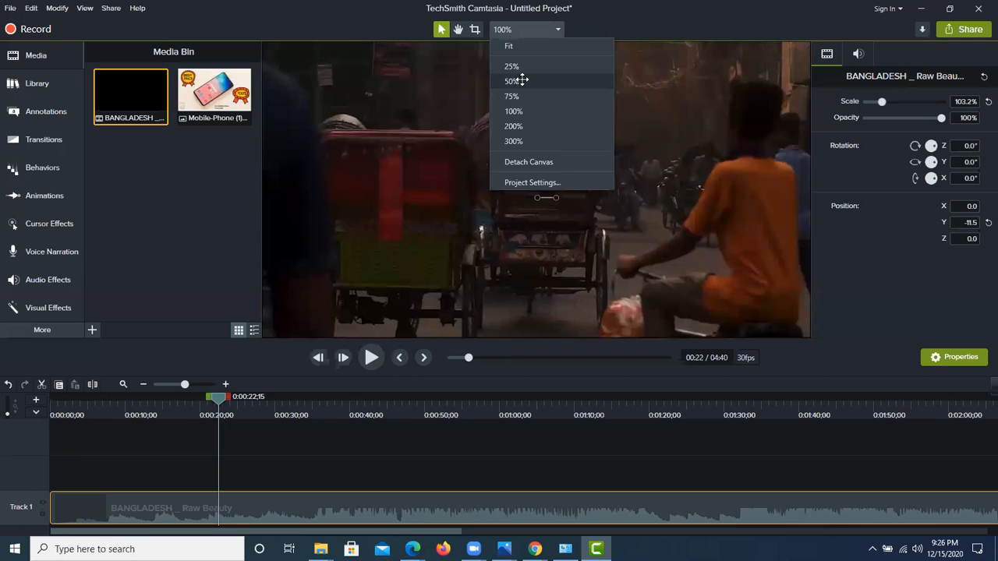
click(524, 81)
click(535, 30)
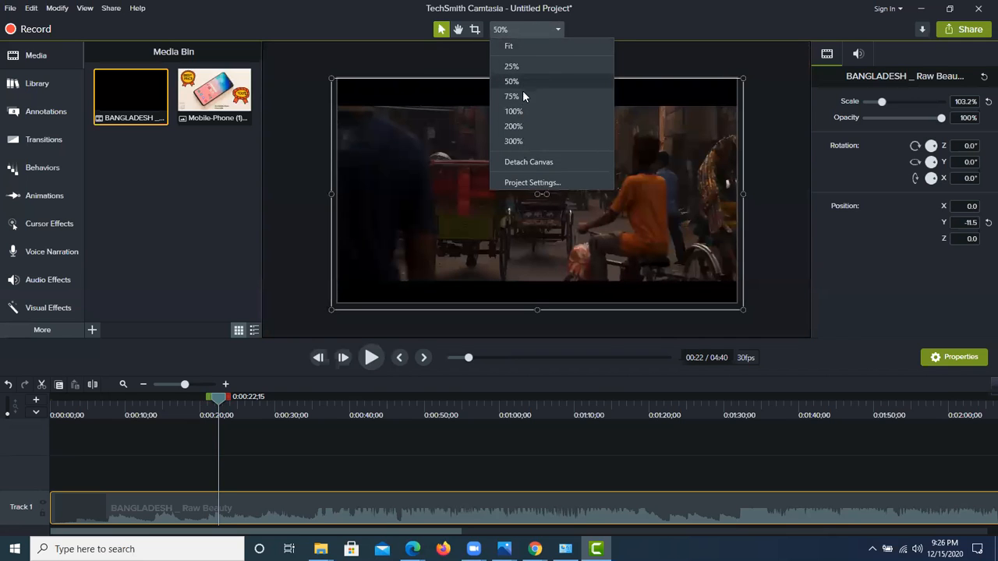
click(522, 95)
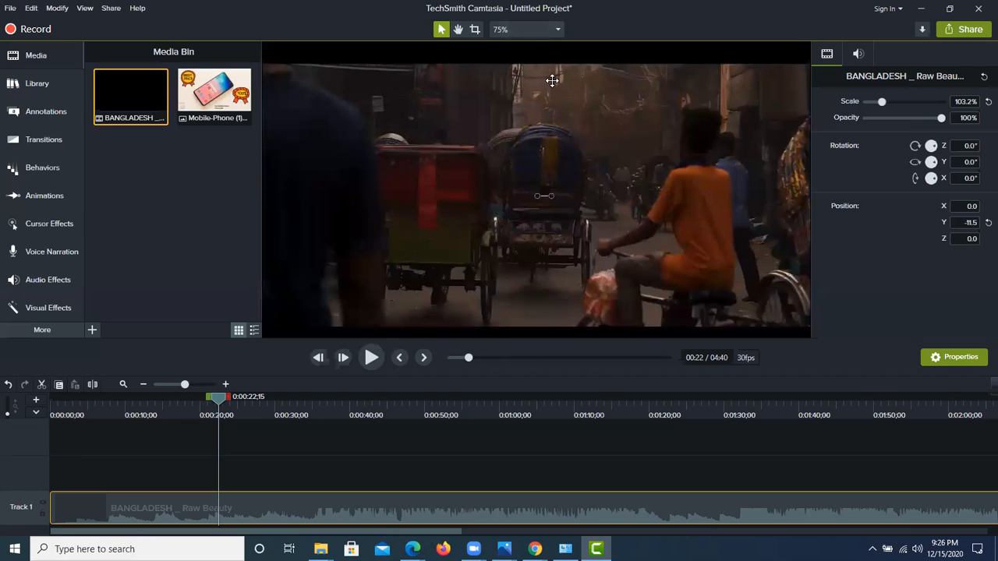
Step: Set the project's canvas dimensions to Custom with a width of 1400 and a height of 700, and apply the settings
click(540, 29)
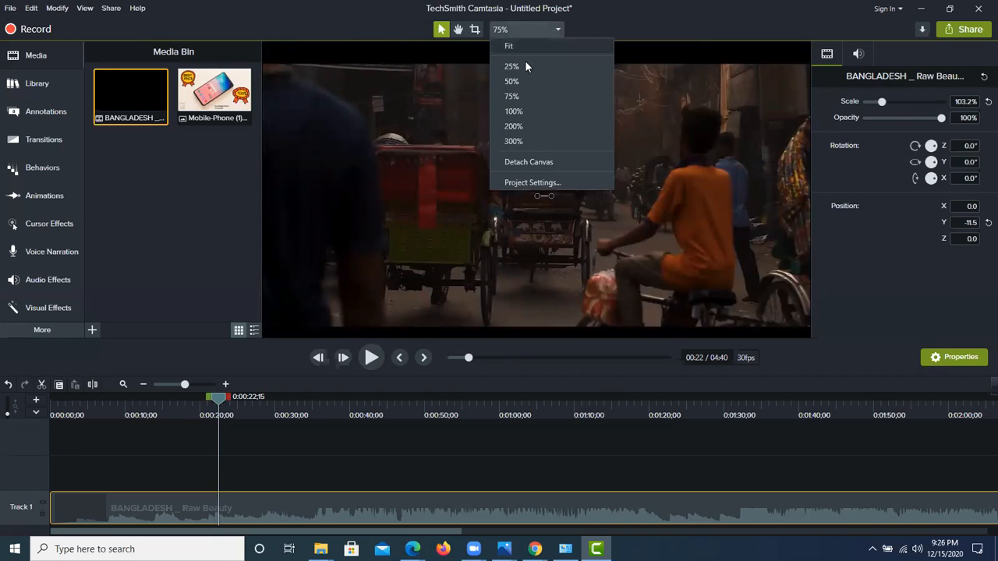
click(534, 183)
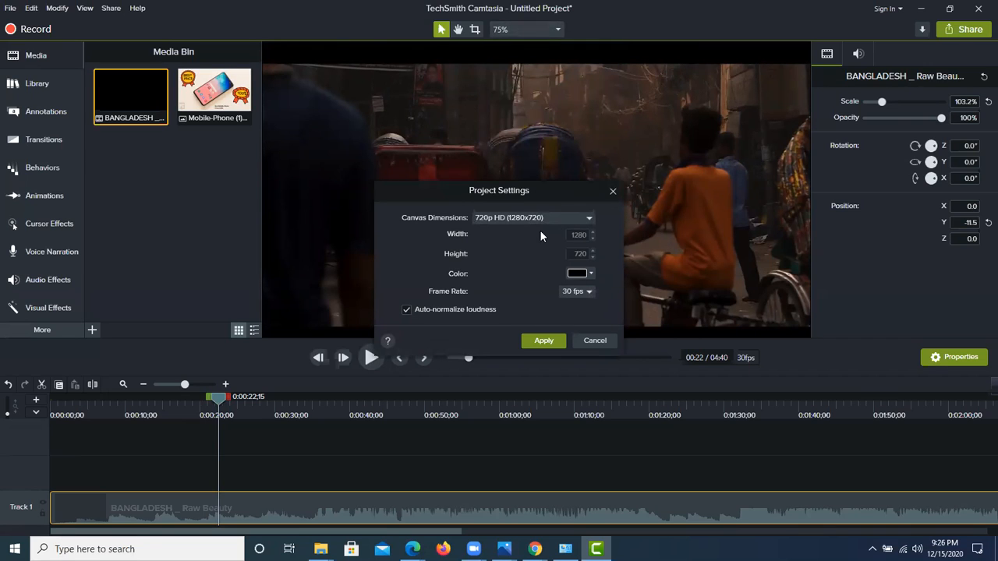
click(537, 218)
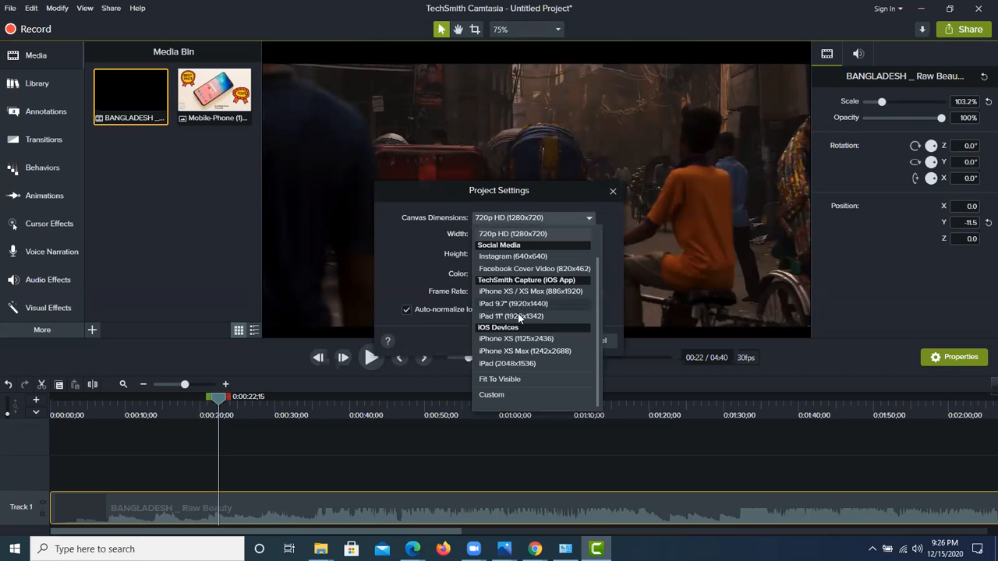
click(499, 397)
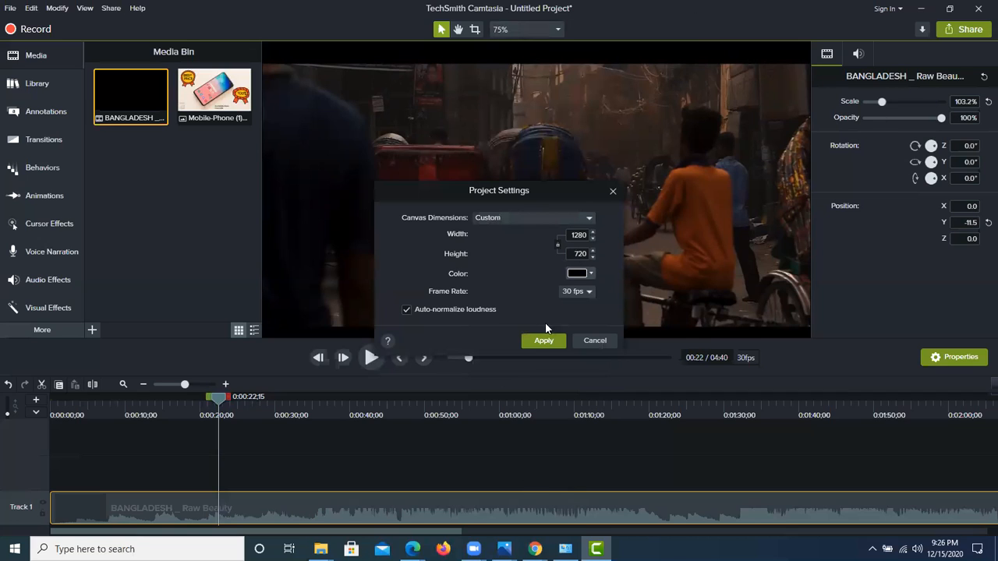
double_click(589, 236)
key(BackSpace)
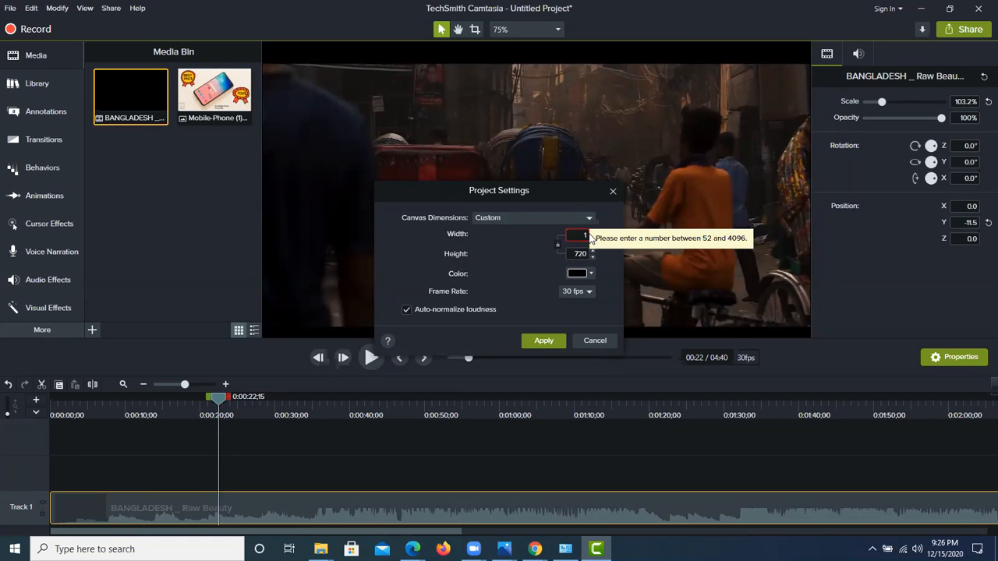
text(140)
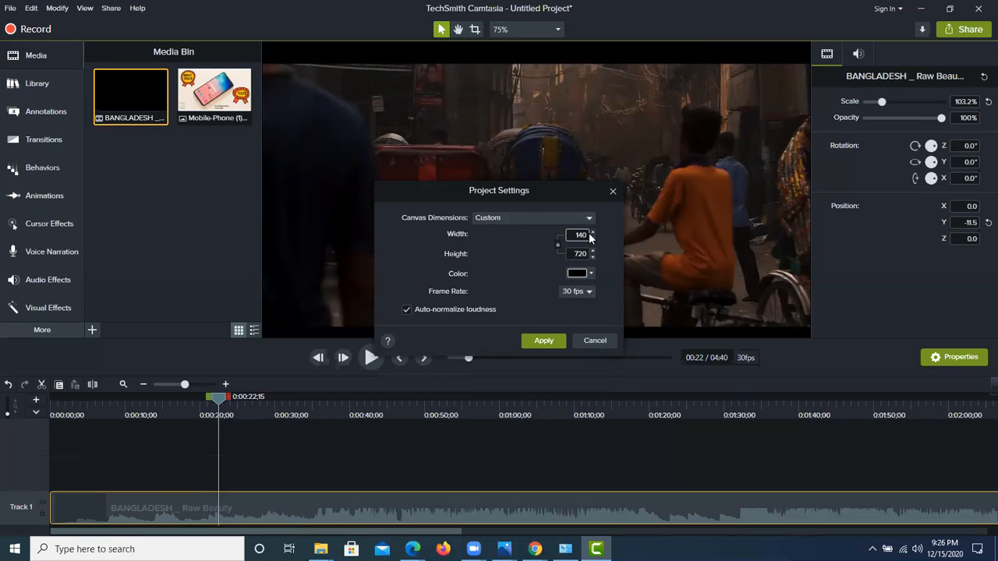
text(0)
double_click(581, 254)
text(7)
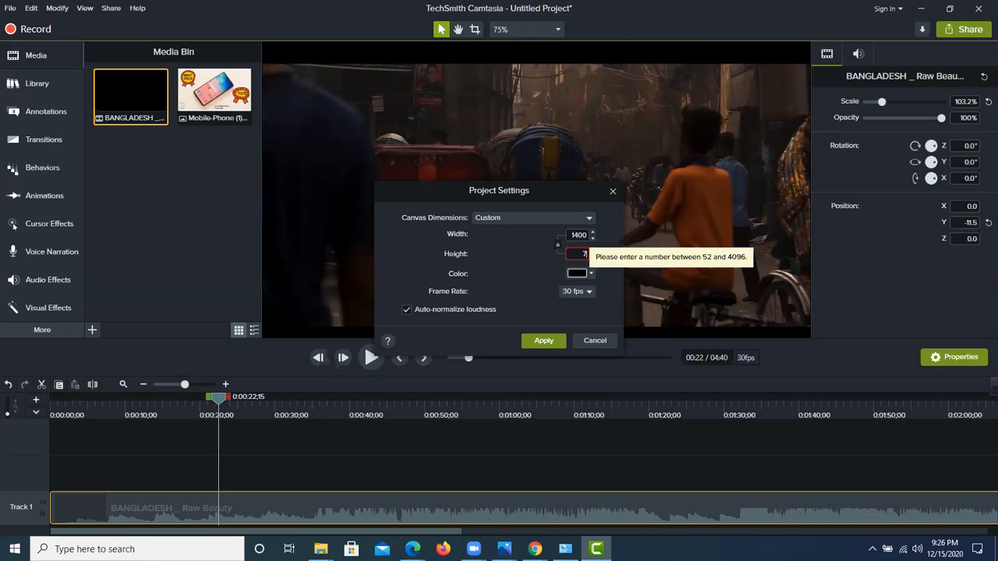
text(00)
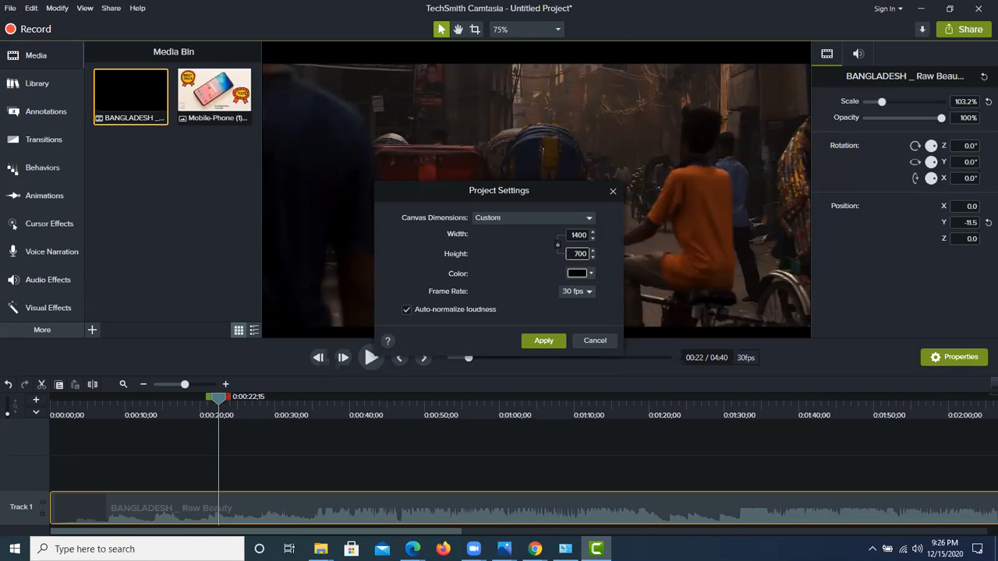
click(537, 342)
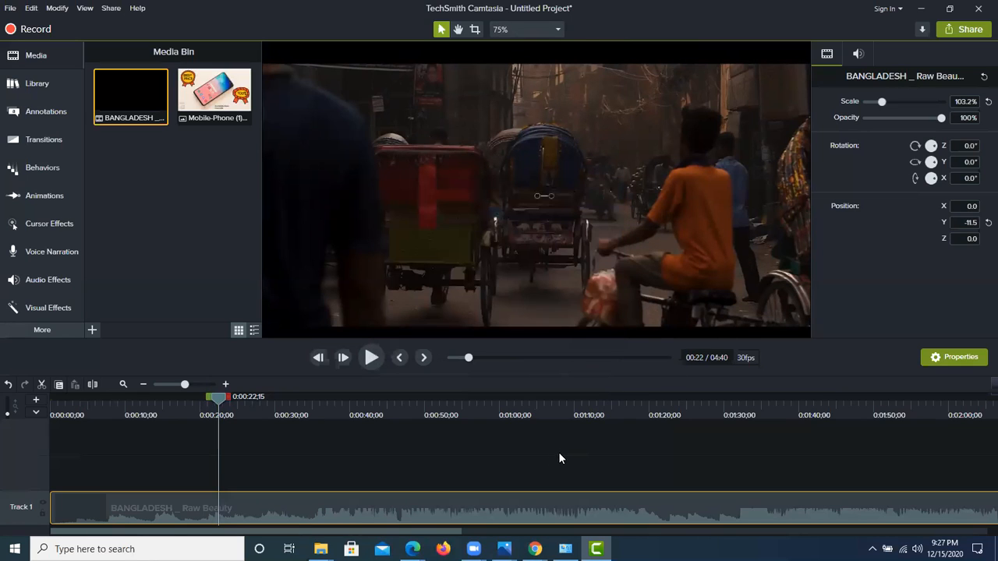
Step: Deselect the clip and play the video preview on to about 28 seconds, pausing it there
click(468, 453)
click(373, 357)
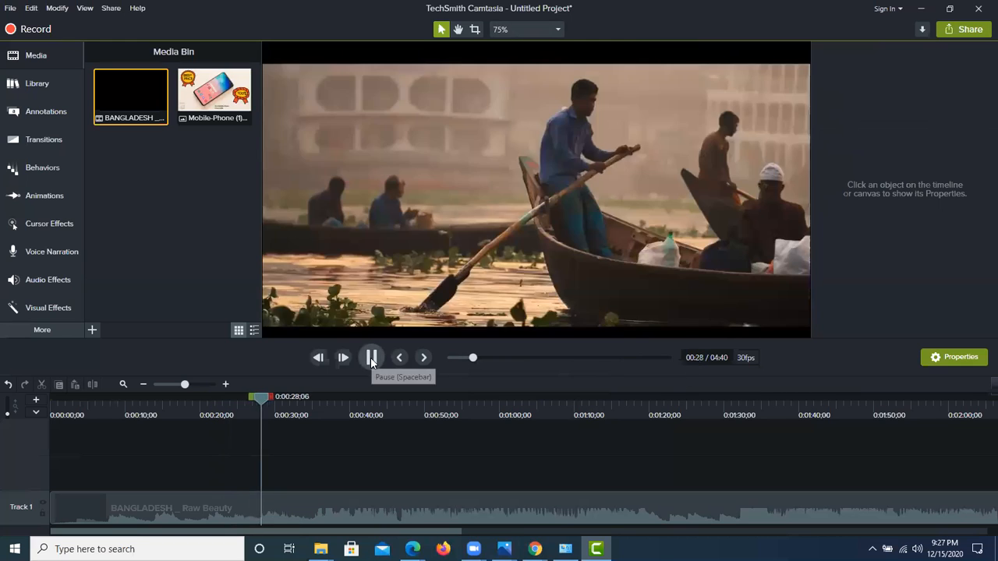
click(371, 357)
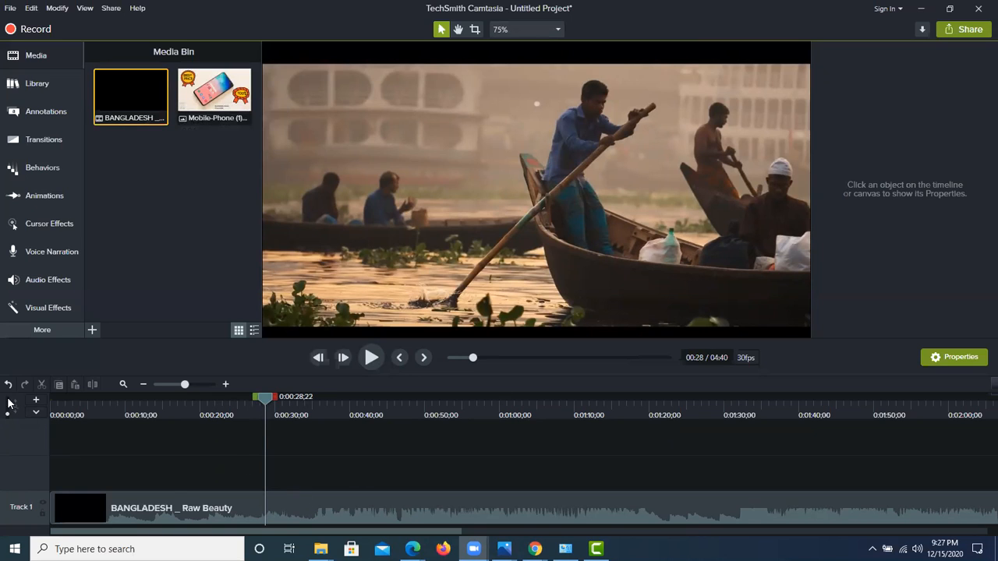
Step: Select the timeline area with the screen capture tool, mark it with a pen stroke above Track 1, and discard the capture
click(873, 549)
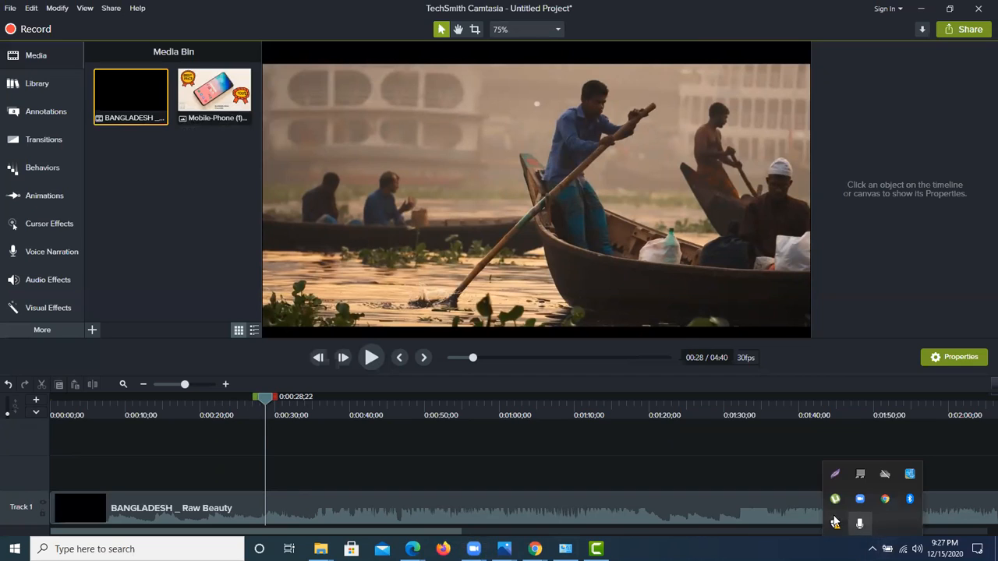
click(838, 474)
mouse_move(7, 396)
mouse_down()
mouse_move(404, 530)
mouse_move(957, 553)
mouse_move(997, 529)
mouse_up()
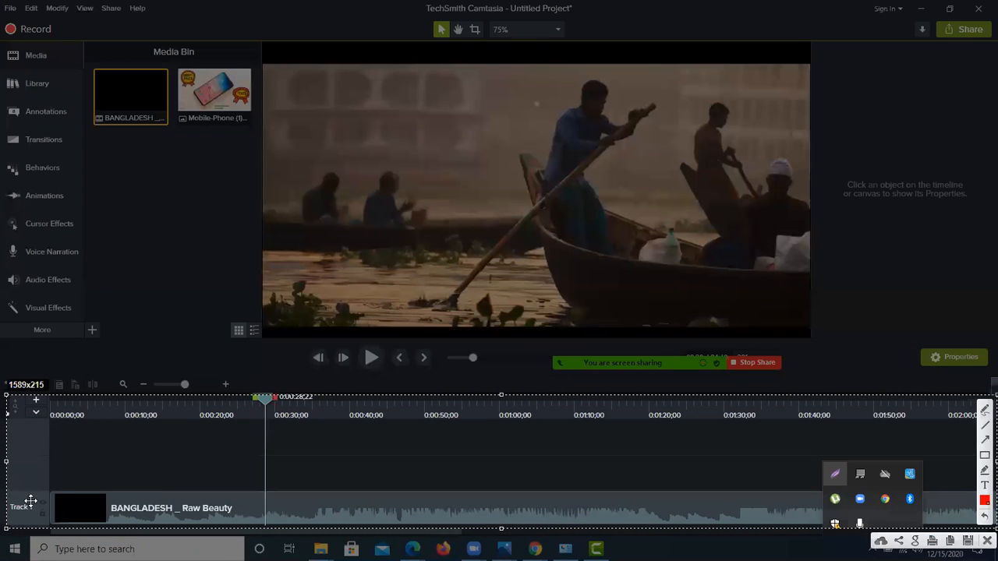
click(983, 411)
mouse_move(48, 465)
mouse_down()
mouse_move(79, 469)
mouse_move(96, 442)
mouse_up()
click(985, 540)
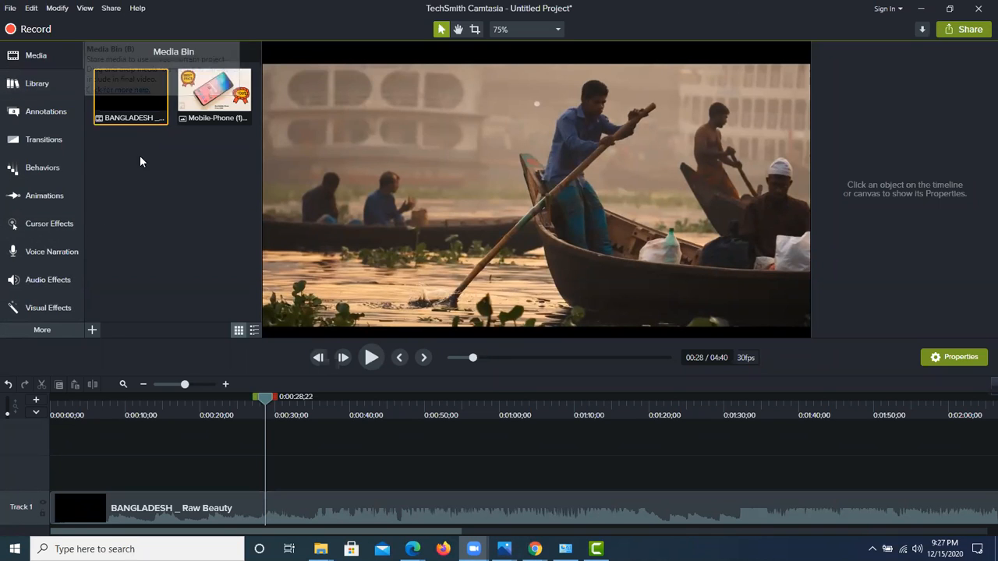
Step: Open the Camtasia 2019 library and expand its Icons folder and the Buildings subfolder
click(32, 85)
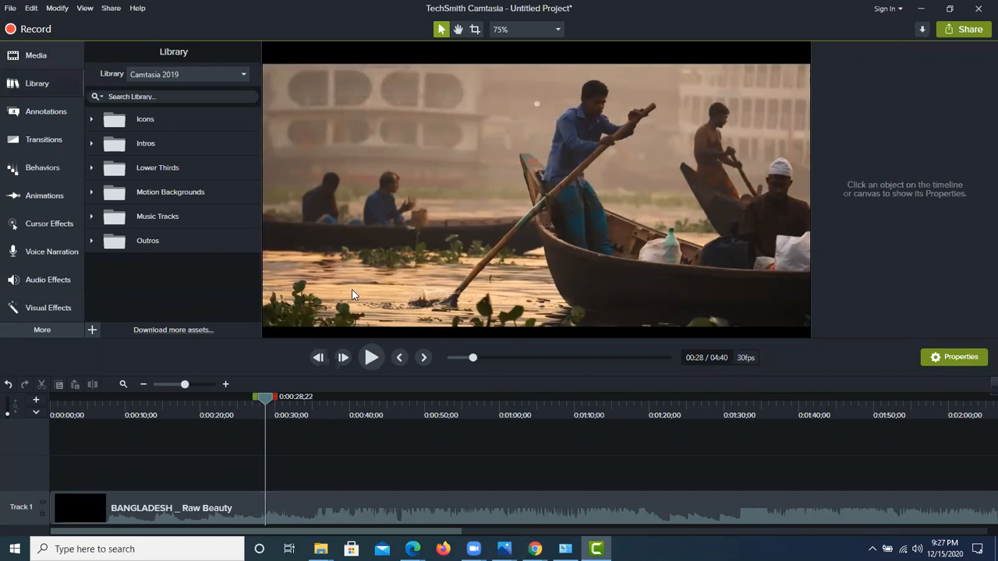
click(30, 88)
click(30, 85)
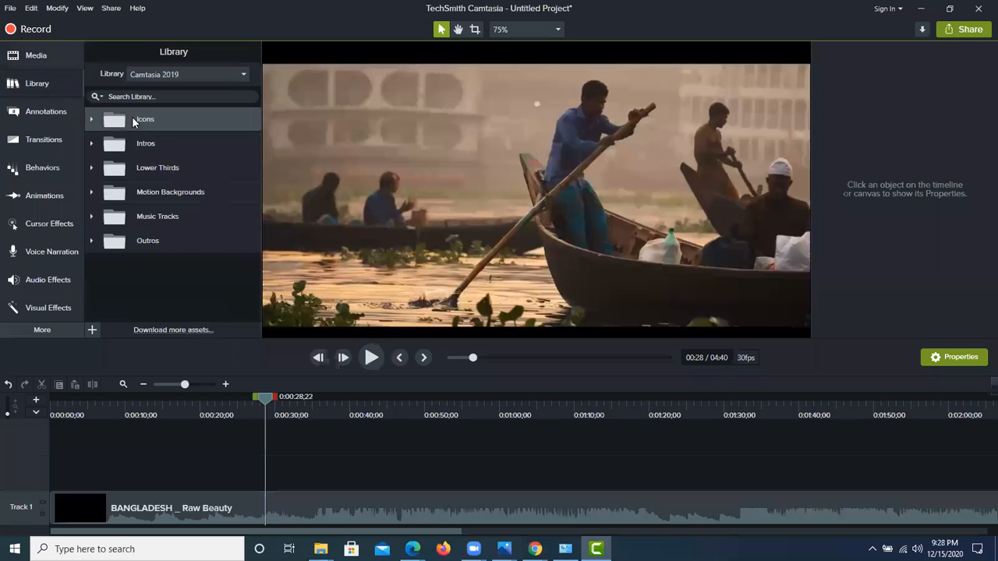
click(92, 119)
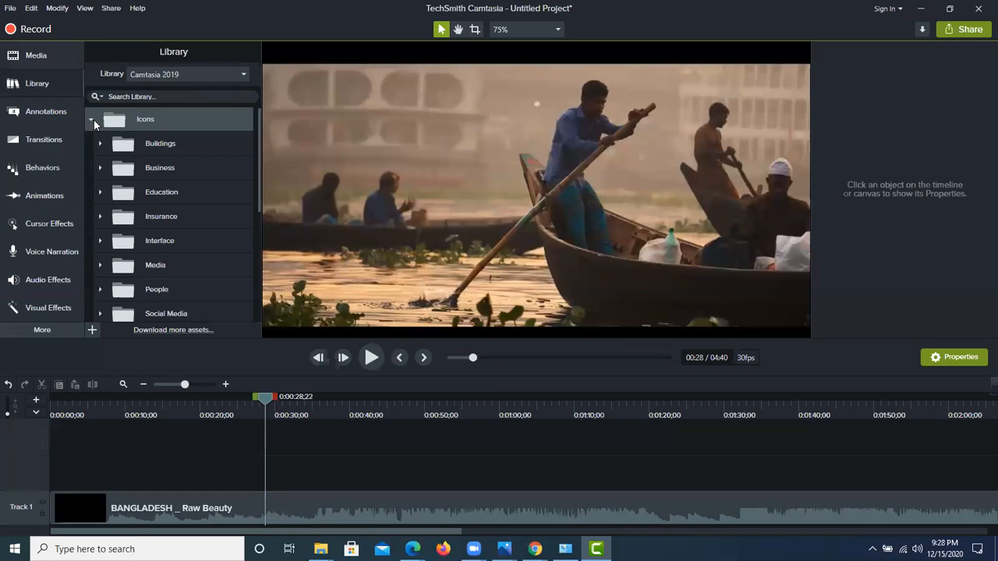
click(99, 145)
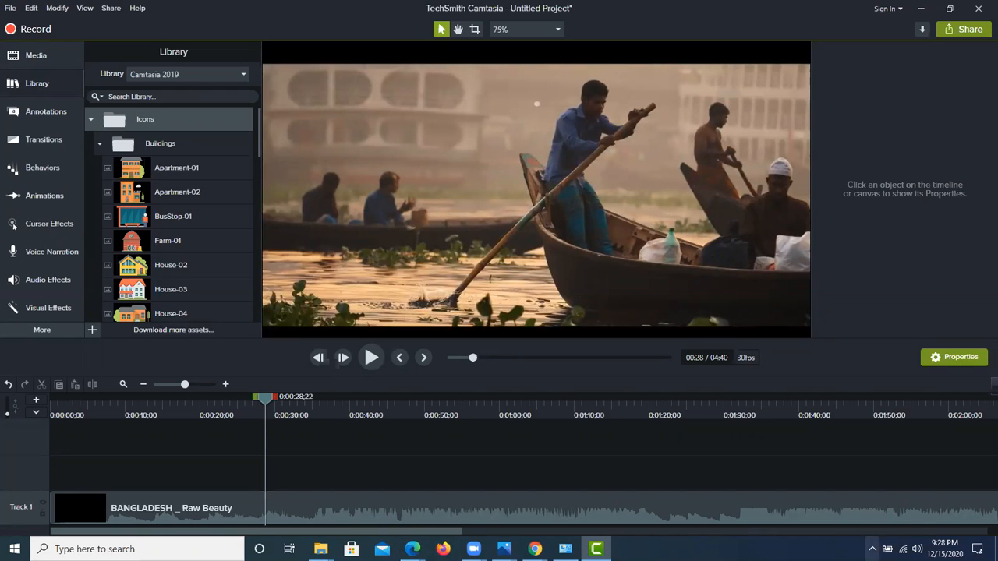
click(873, 549)
click(837, 476)
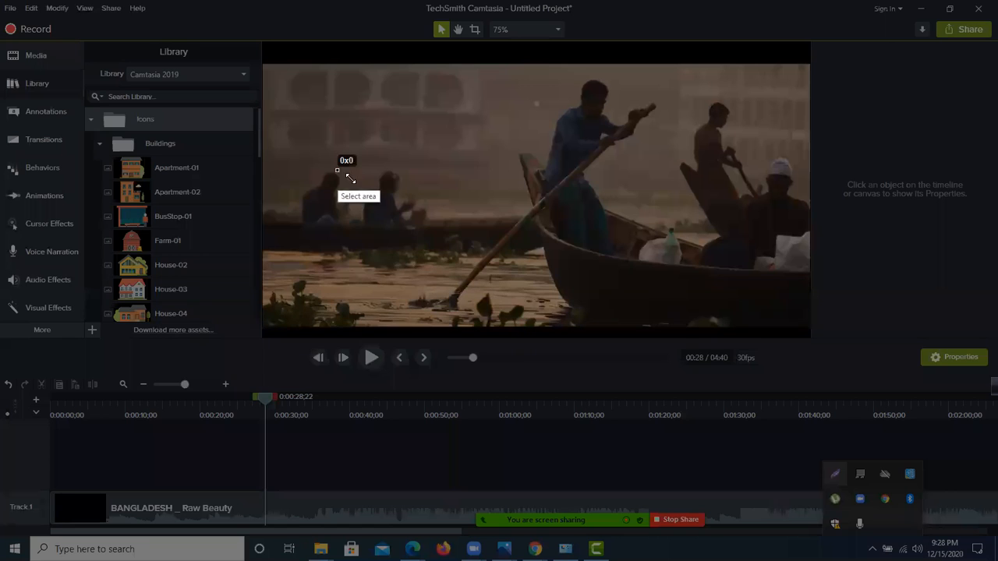
drag(337, 170, 491, 265)
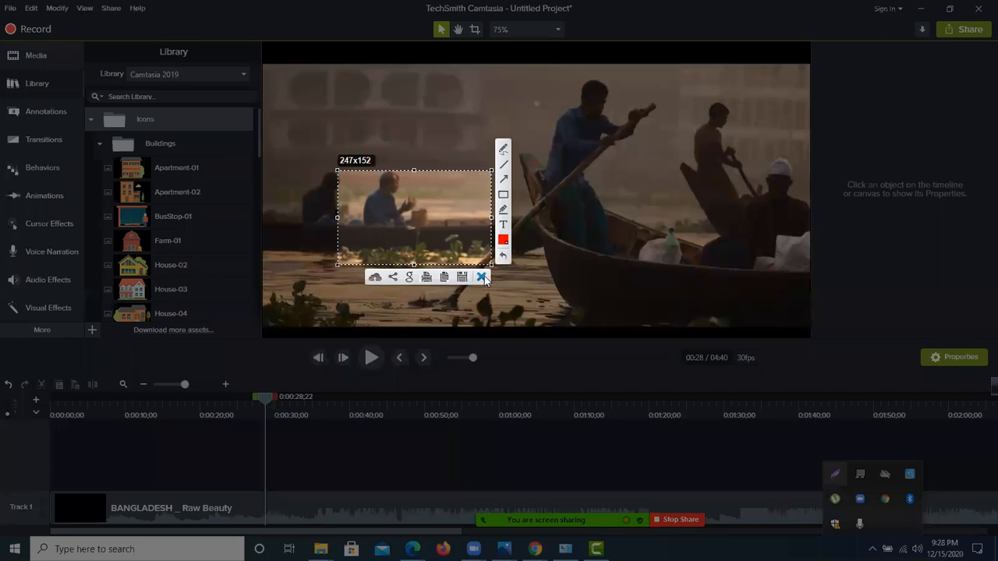
click(482, 278)
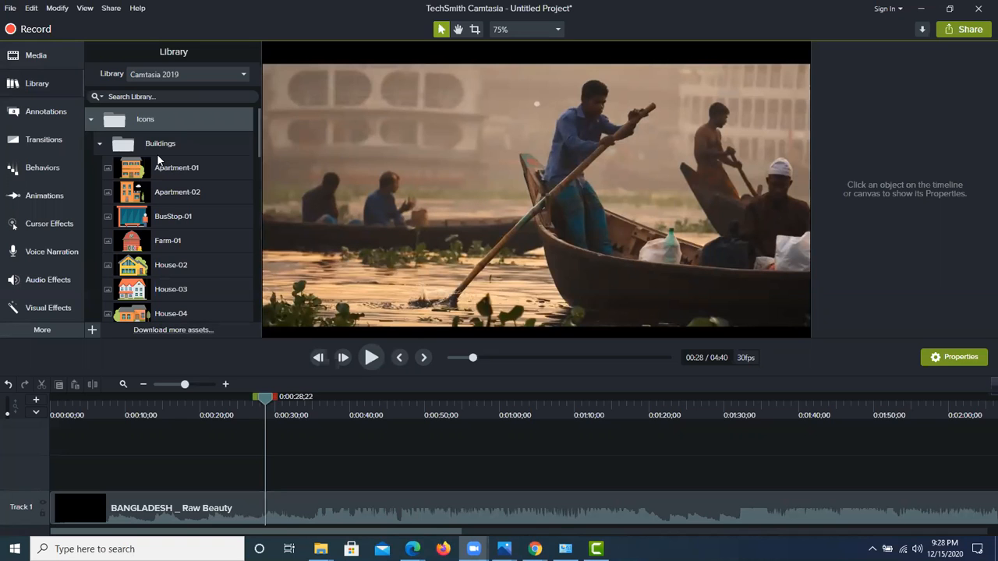
Step: Collapse the Buildings icons, examine the Business icons, collapse them and look through the remaining library folders down to Outros
click(102, 145)
click(100, 169)
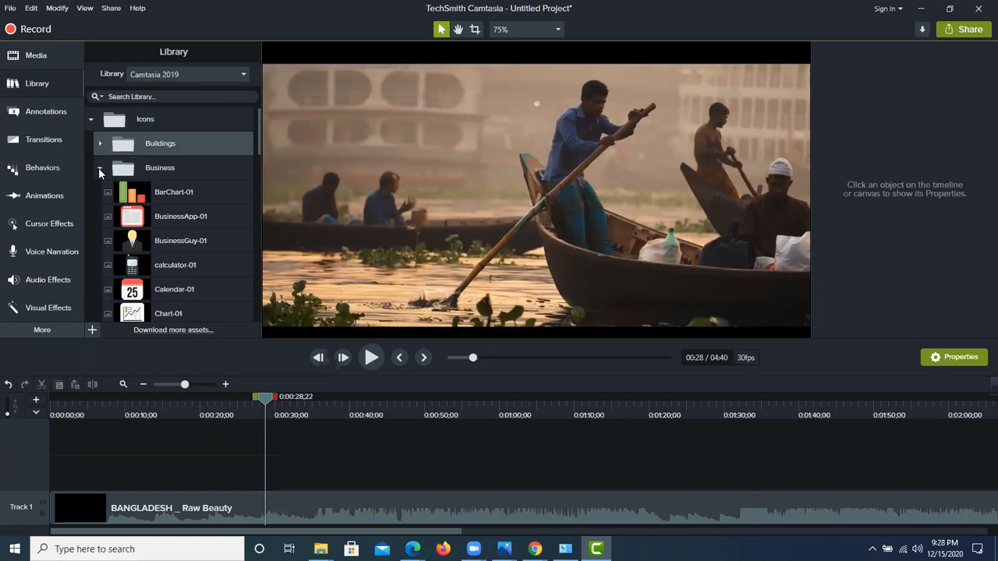
scroll(160, 227, down, 1)
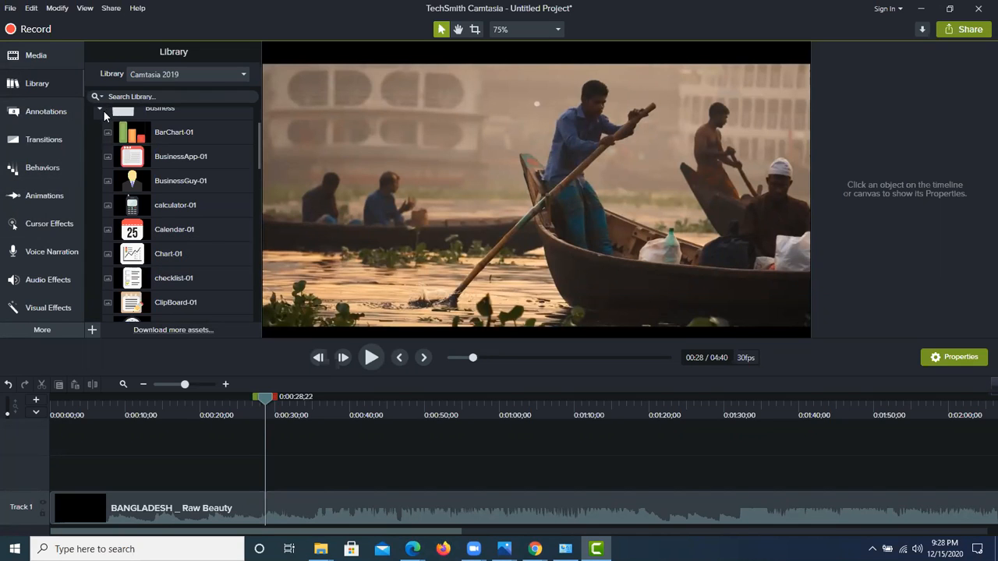
click(107, 114)
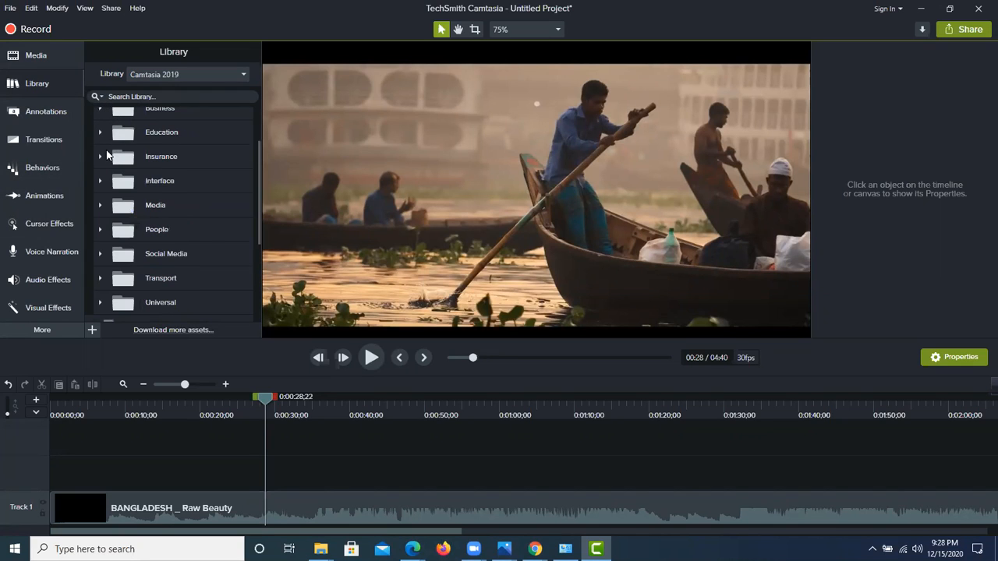
scroll(106, 147, up, 1)
click(99, 139)
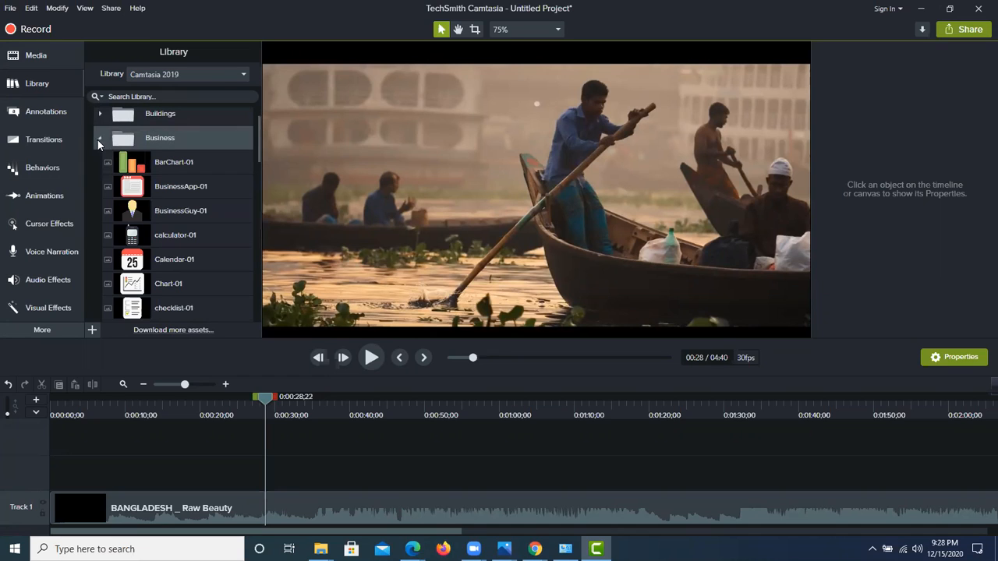
click(95, 141)
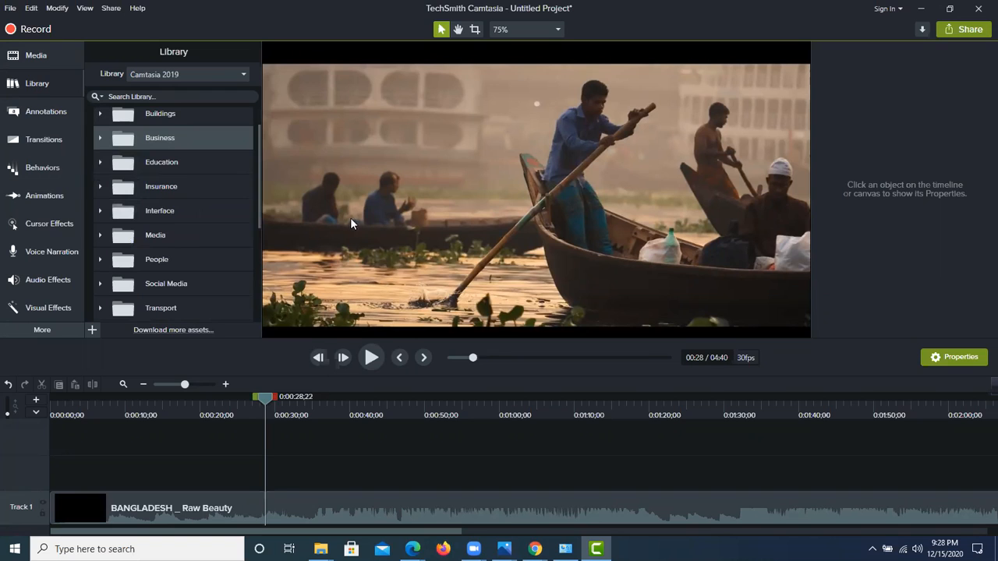
scroll(173, 215, down, 6)
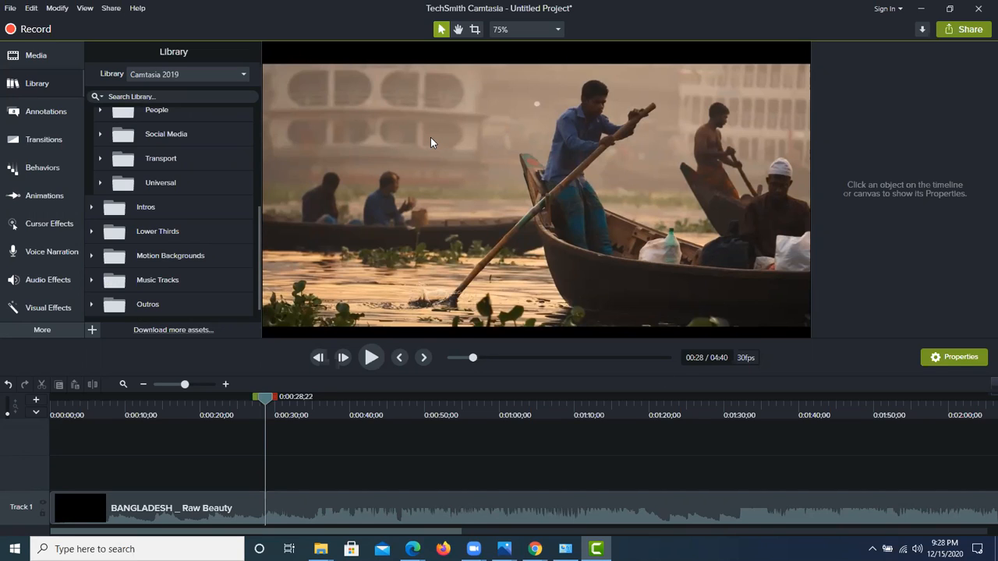
Step: Show the available callout annotations
click(26, 114)
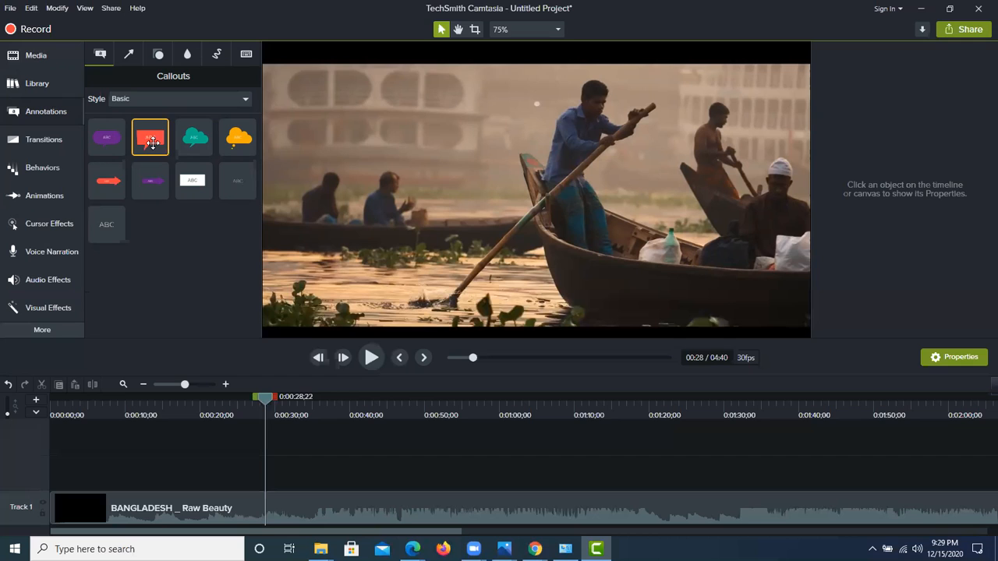
Step: Add the red speech bubble callout to the canvas at the playhead and replace its text with "Subscribe Now"
drag(153, 142, 312, 234)
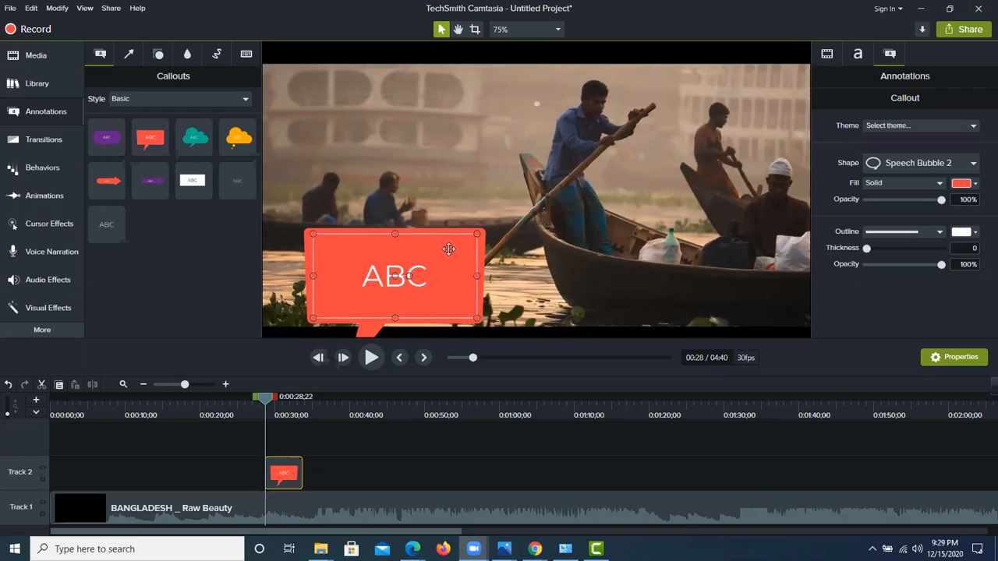
double_click(409, 277)
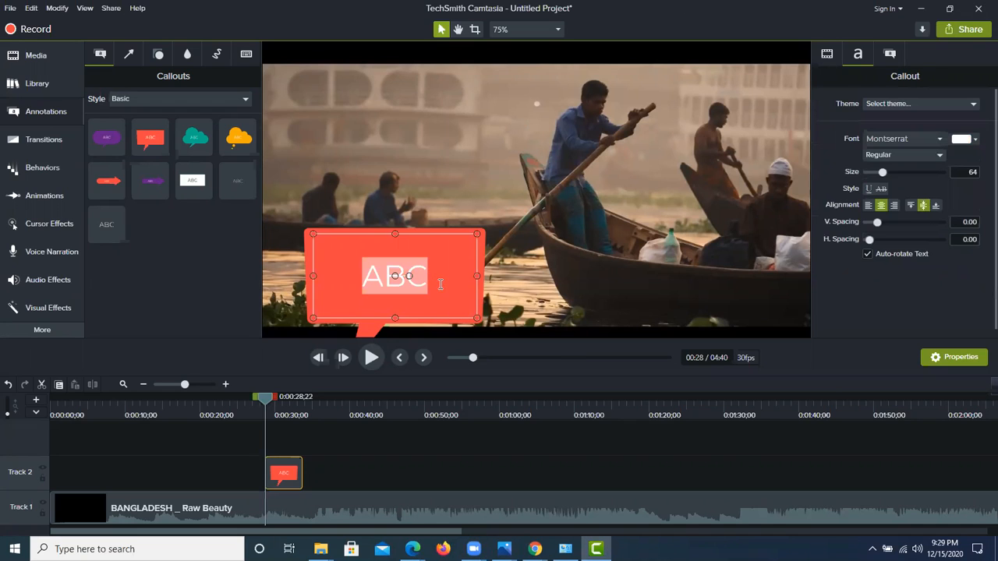
key(BackSpace)
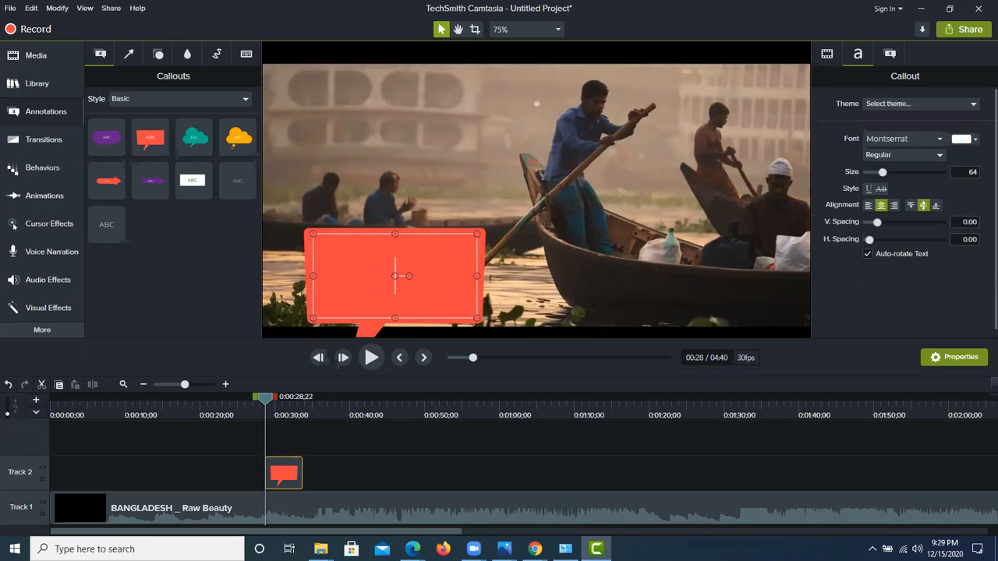
text(Subscribe Now)
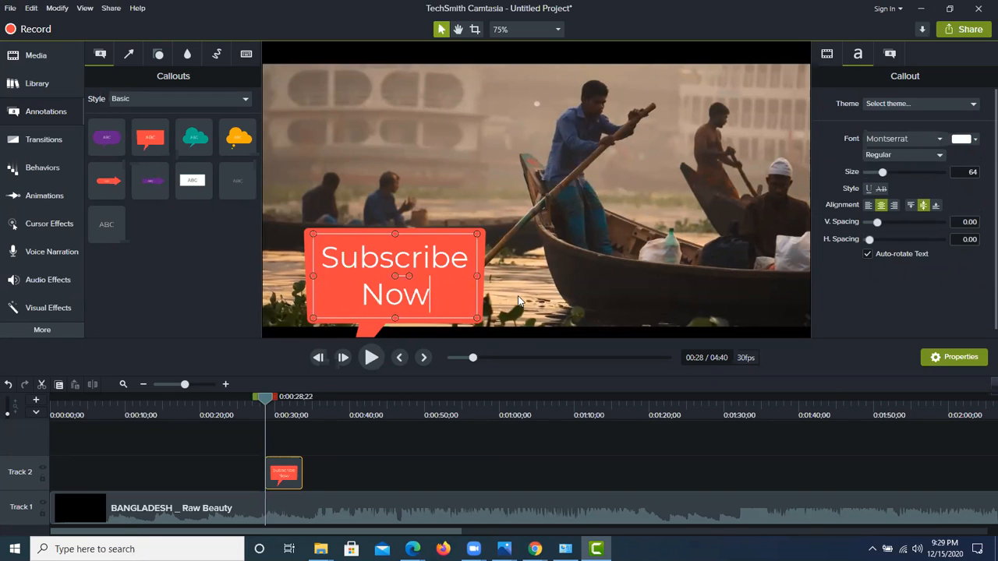
Step: Flatten the Subscribe Now callout to a single line of text and place it in the lower-left corner of the video
click(370, 164)
drag(373, 294, 307, 287)
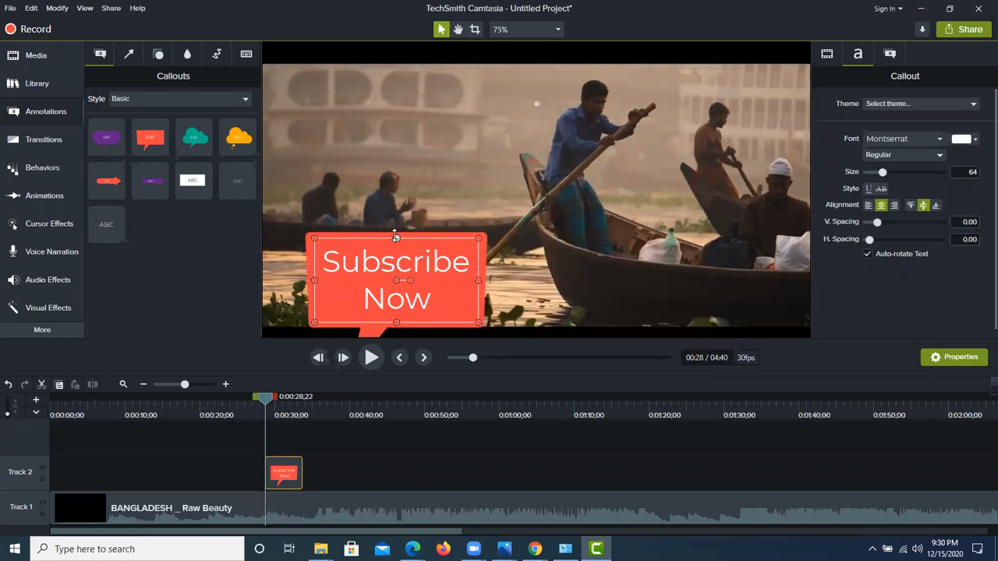
drag(387, 233, 331, 314)
click(364, 250)
click(183, 450)
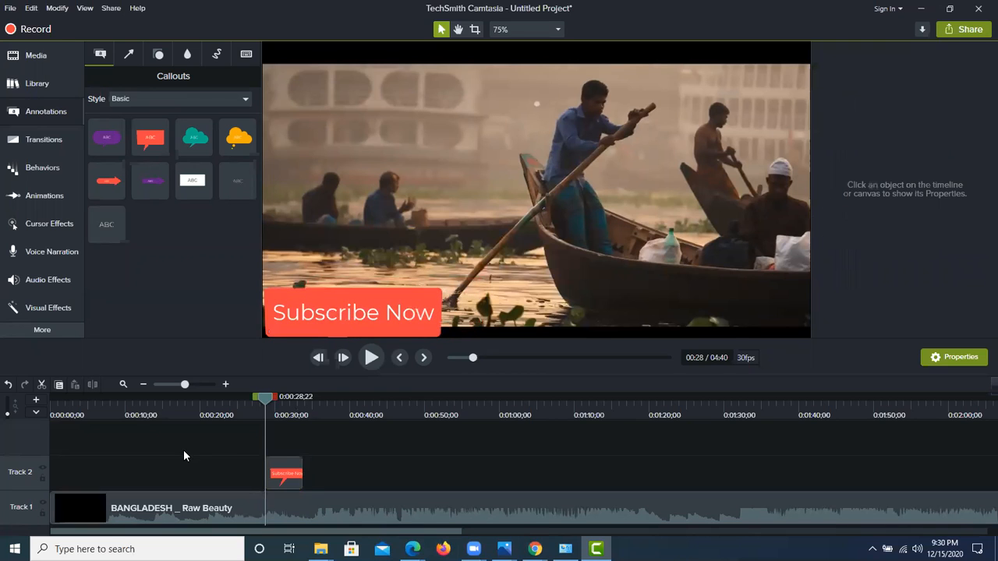
click(321, 327)
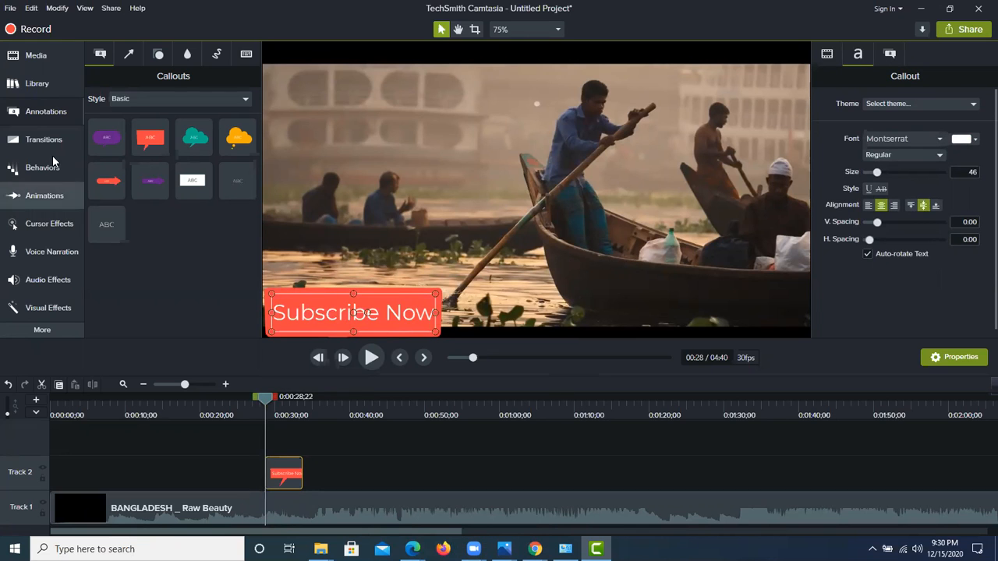
click(41, 112)
click(41, 112)
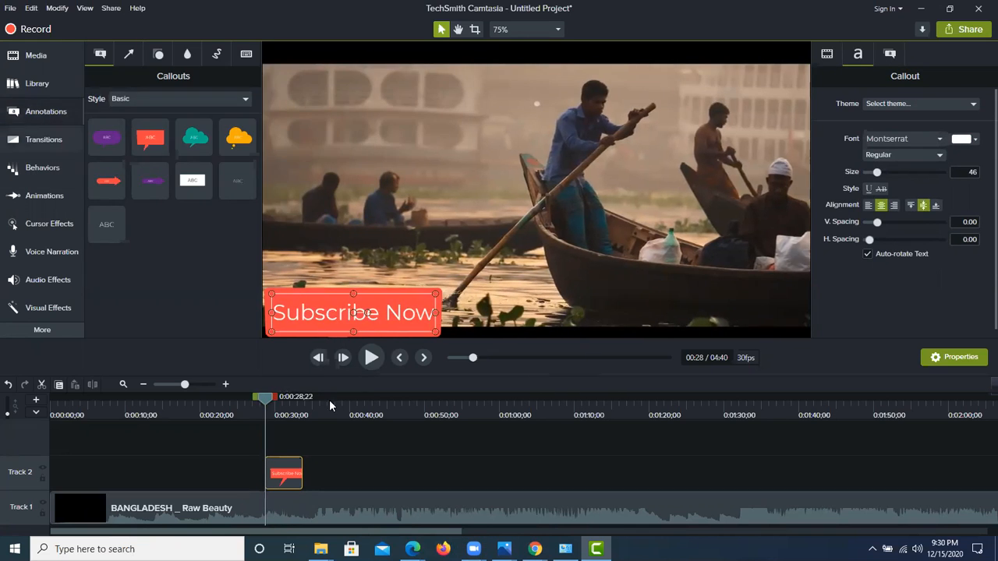
click(402, 463)
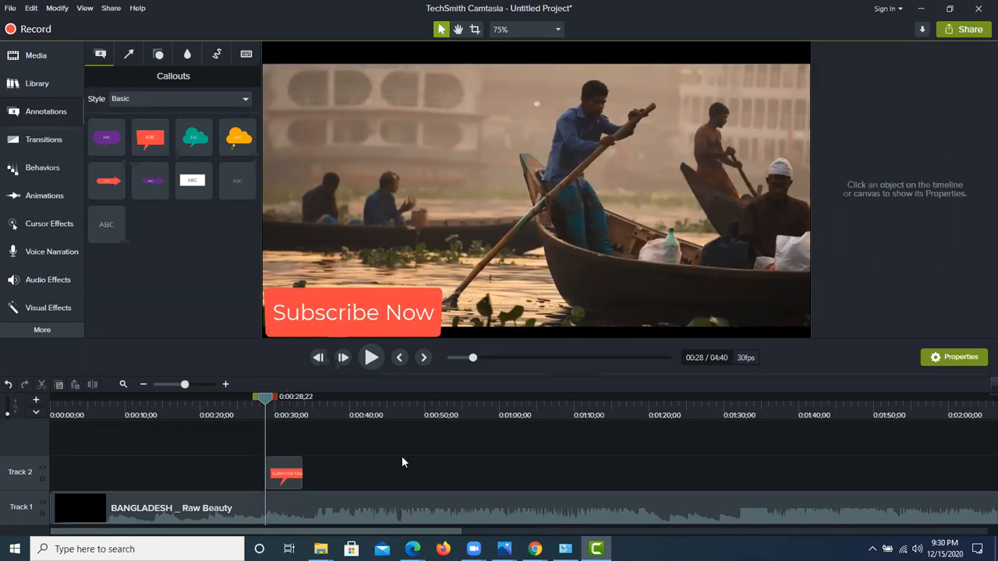
click(289, 320)
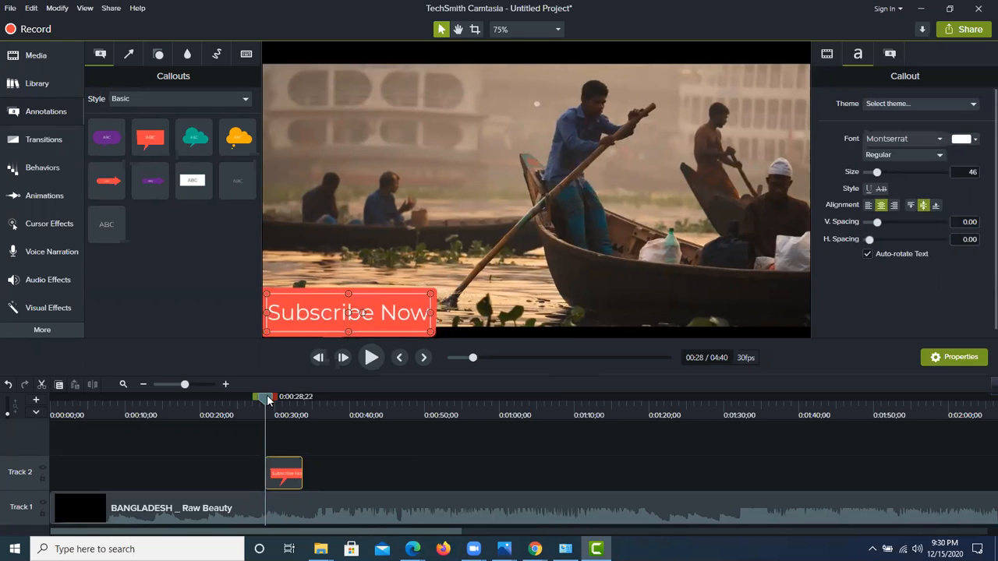
Step: Play the video through the Subscribe Now callout, and pause shortly after the callout ends
click(201, 397)
click(367, 363)
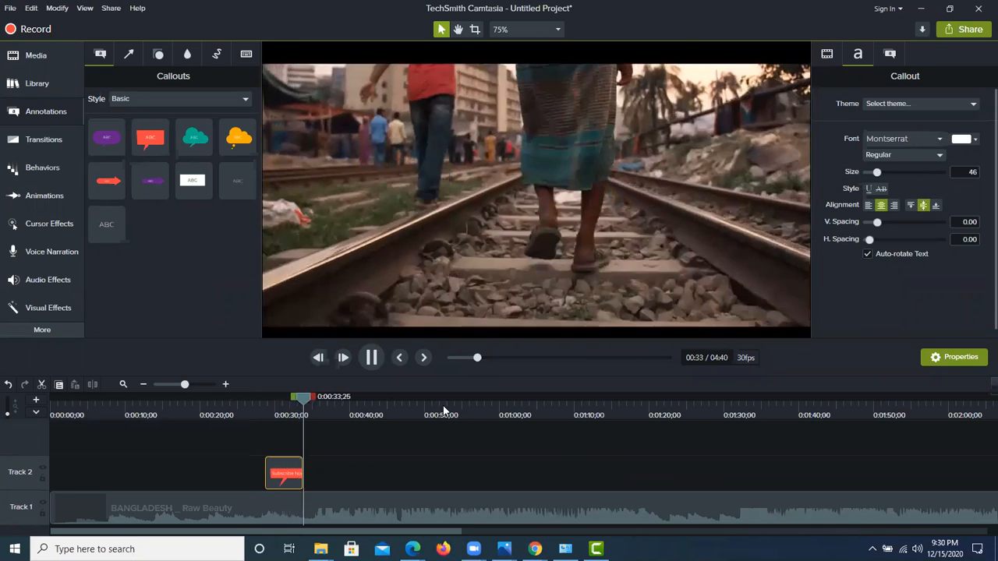
key(space)
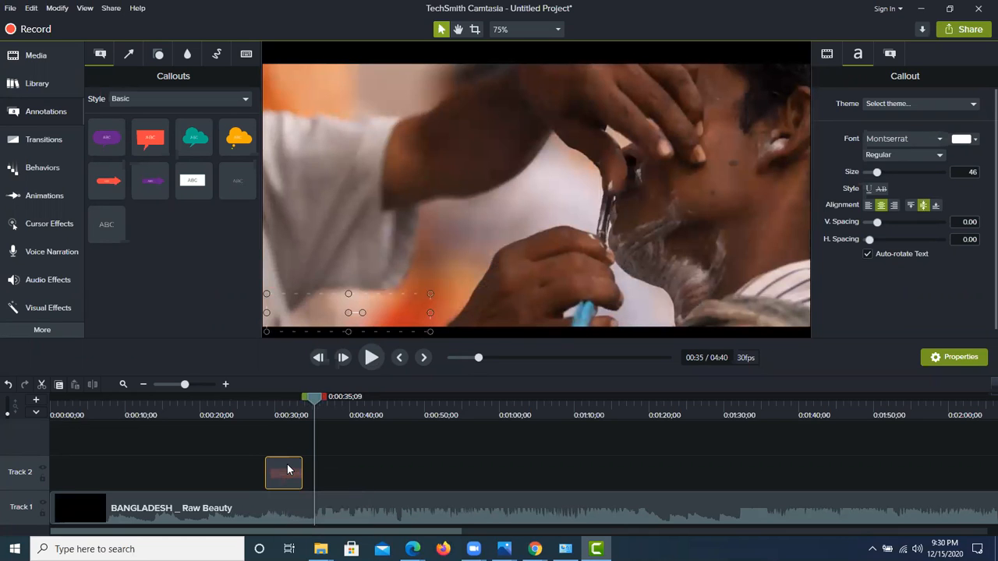
Step: Extend the Subscribe Now callout on Track 2 to about 0:00:42 and play the video past its new end
drag(303, 464, 370, 464)
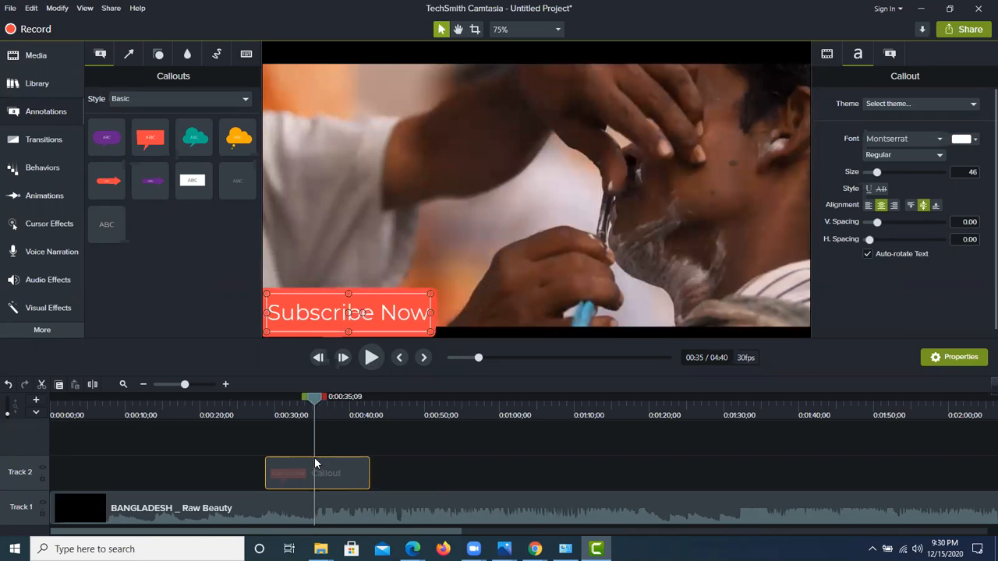
drag(316, 407, 250, 406)
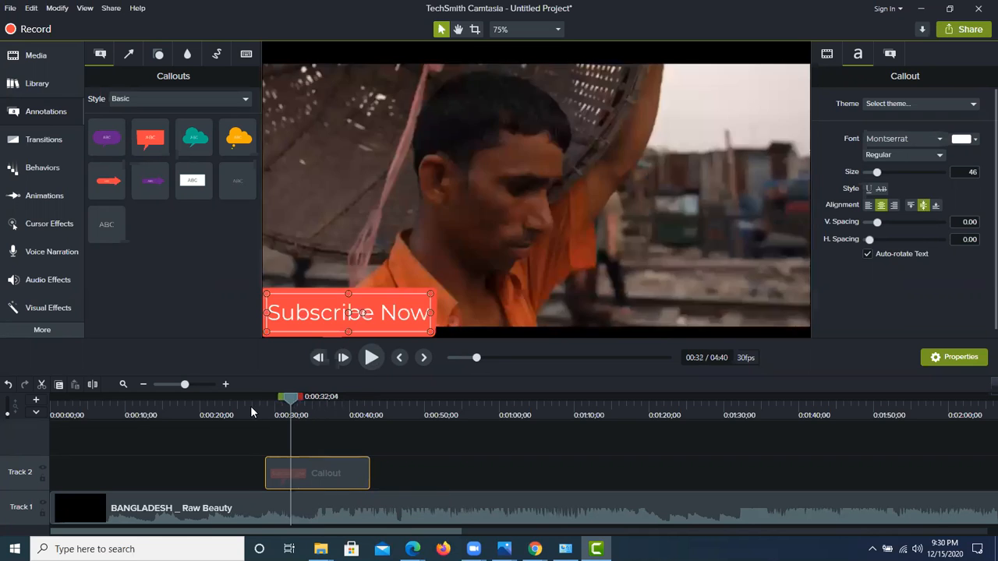
click(371, 357)
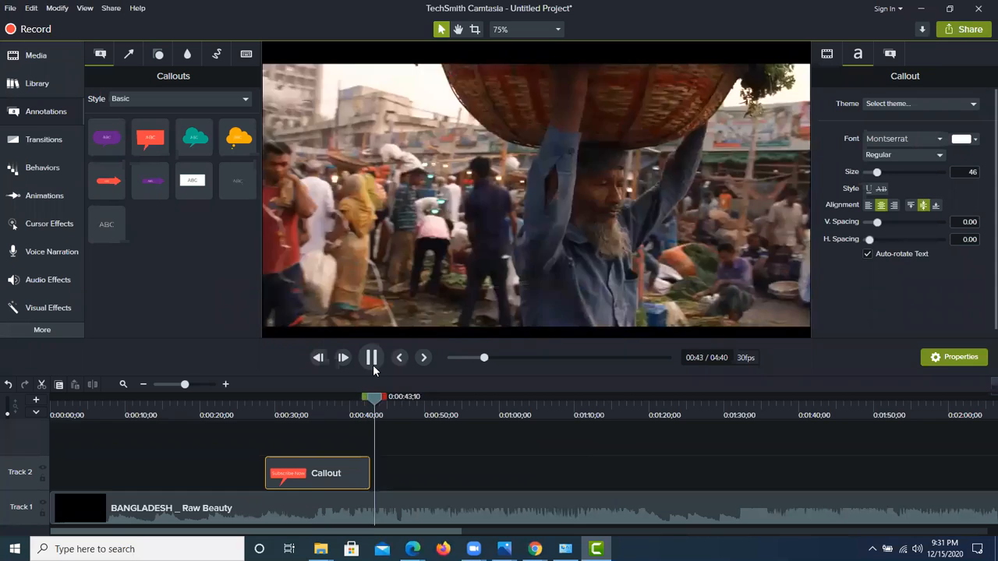
click(373, 364)
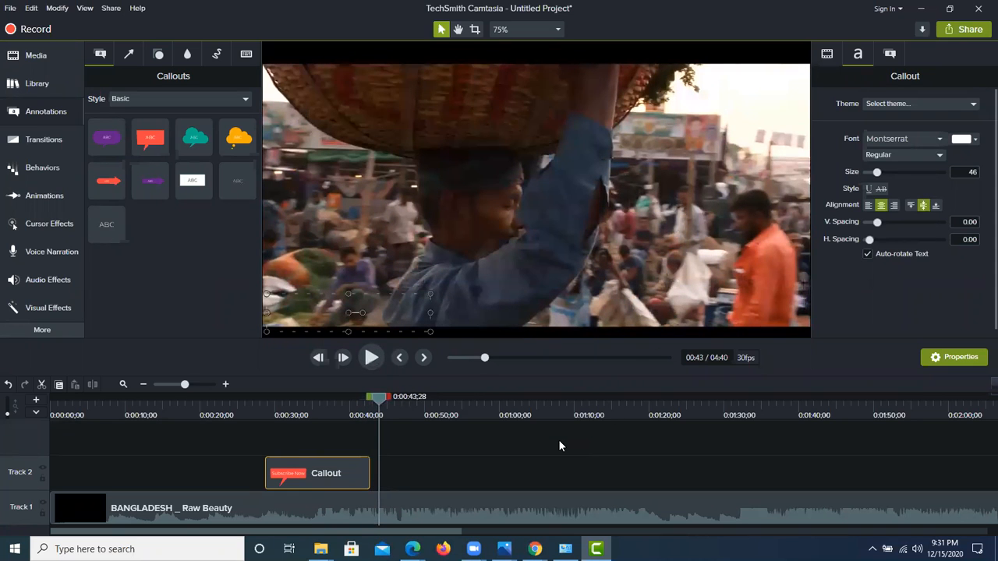
Step: Shorten the Subscribe Now callout on Track 2 to about 4 seconds and deselect it
drag(298, 471, 298, 473)
click(368, 467)
drag(366, 468, 296, 468)
click(217, 454)
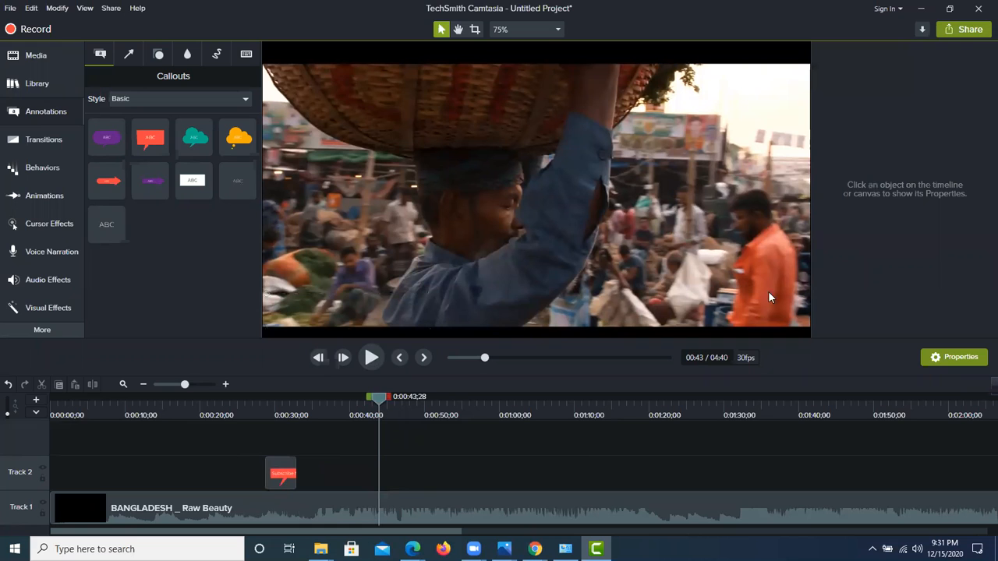
Step: Examine the callout annotations in the Abstract, Bold and Urban styles
click(53, 110)
click(56, 108)
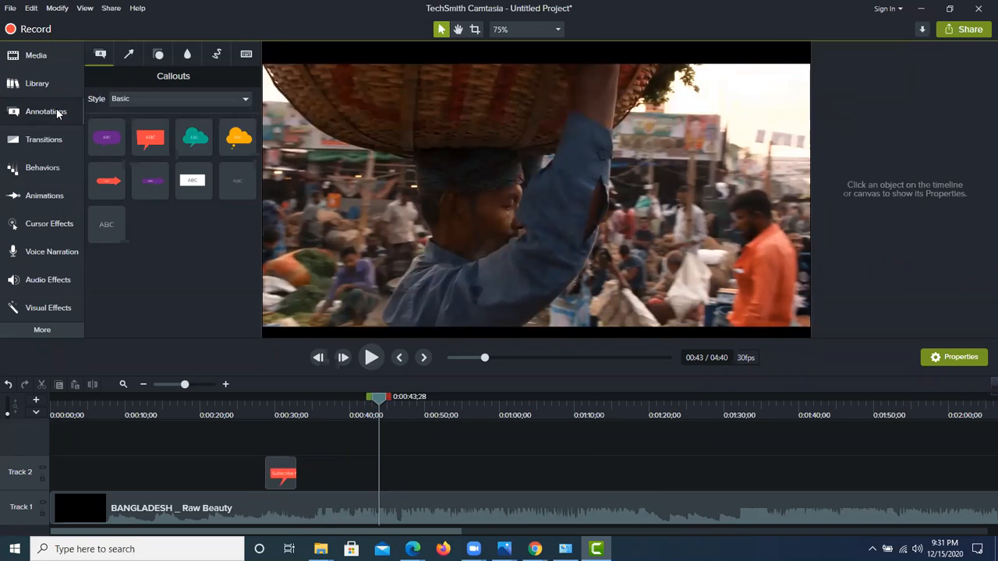
click(123, 100)
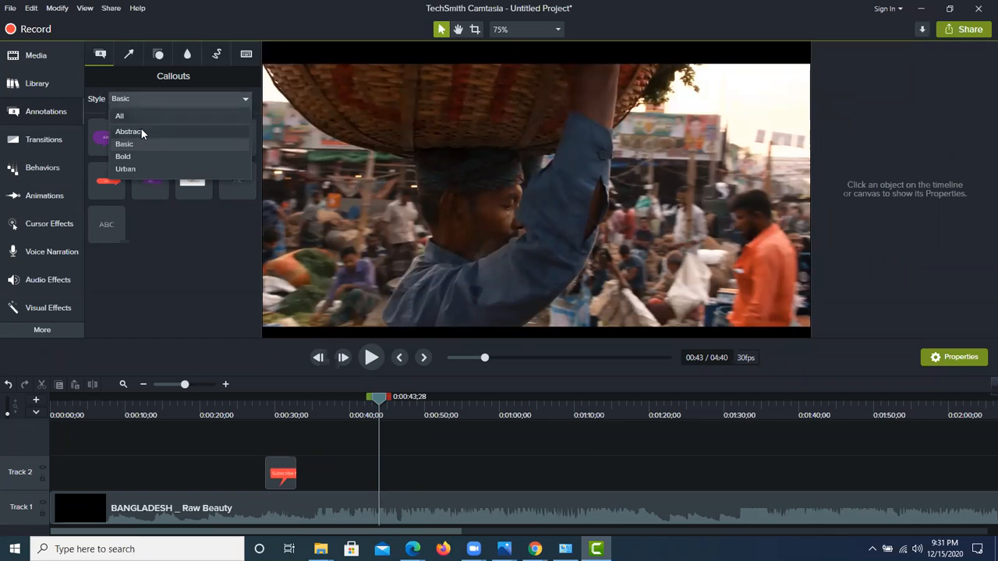
click(131, 131)
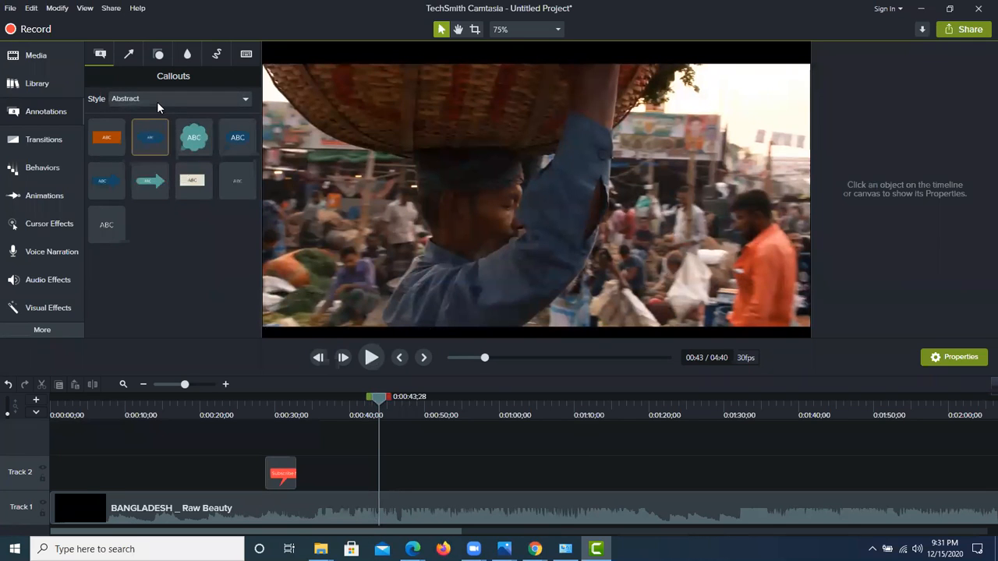
click(157, 100)
click(146, 156)
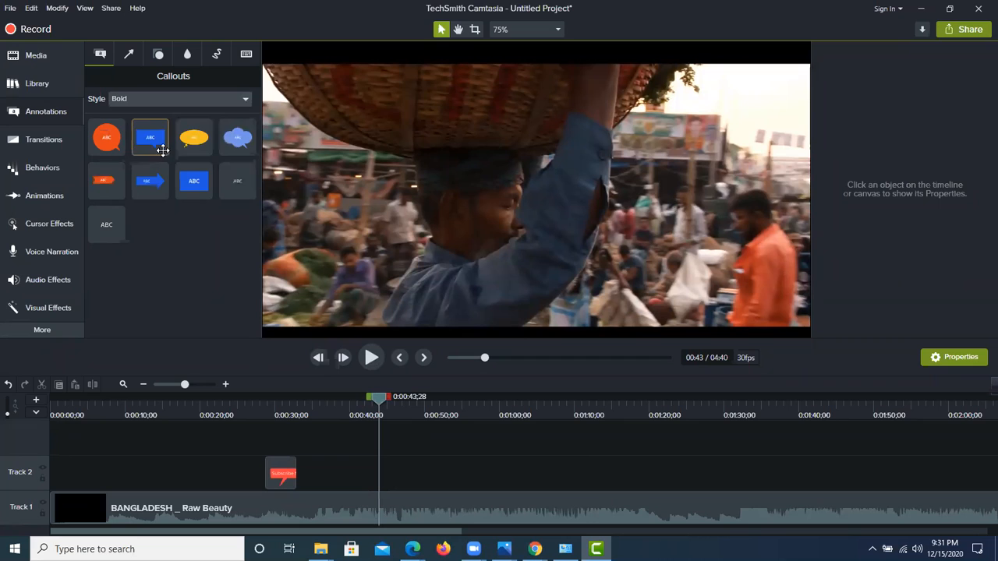
click(158, 100)
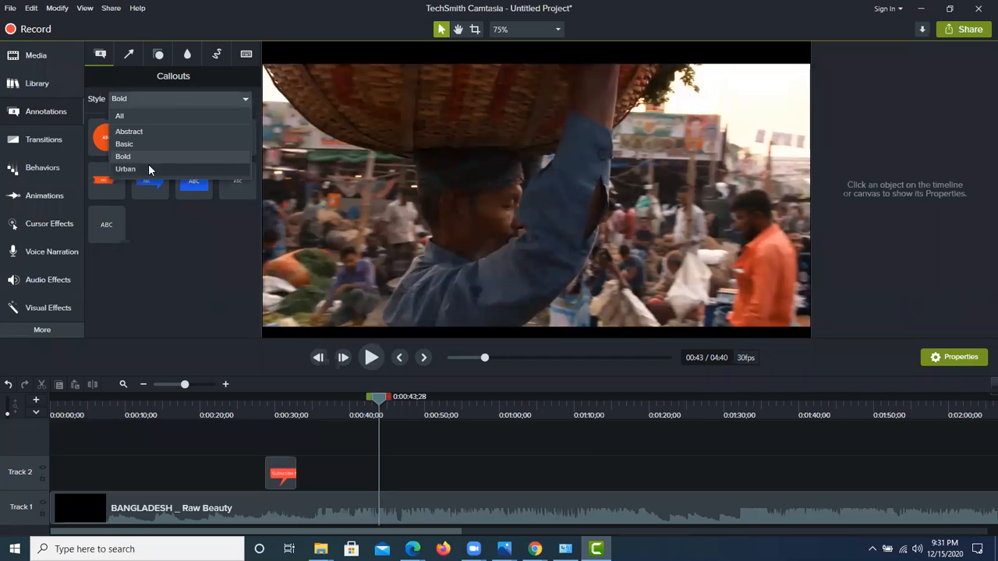
click(125, 168)
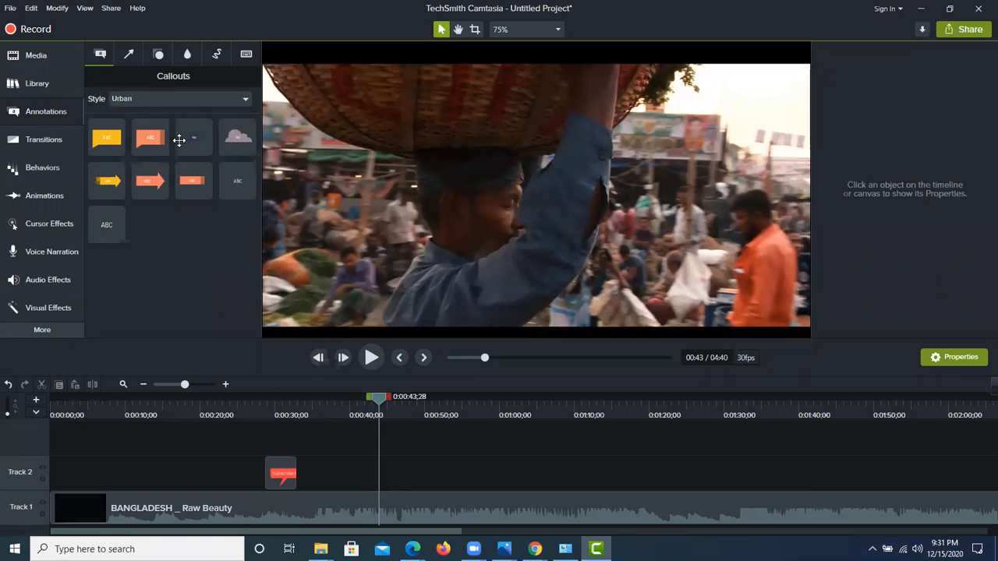
Step: Show the Arrows & Lines annotations in all styles and look through the collection
click(129, 56)
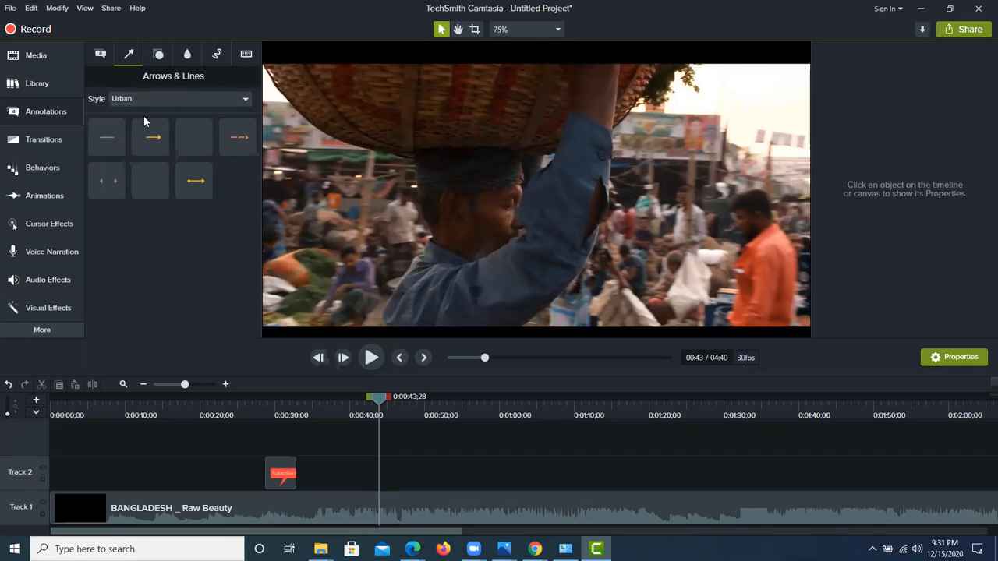
click(178, 97)
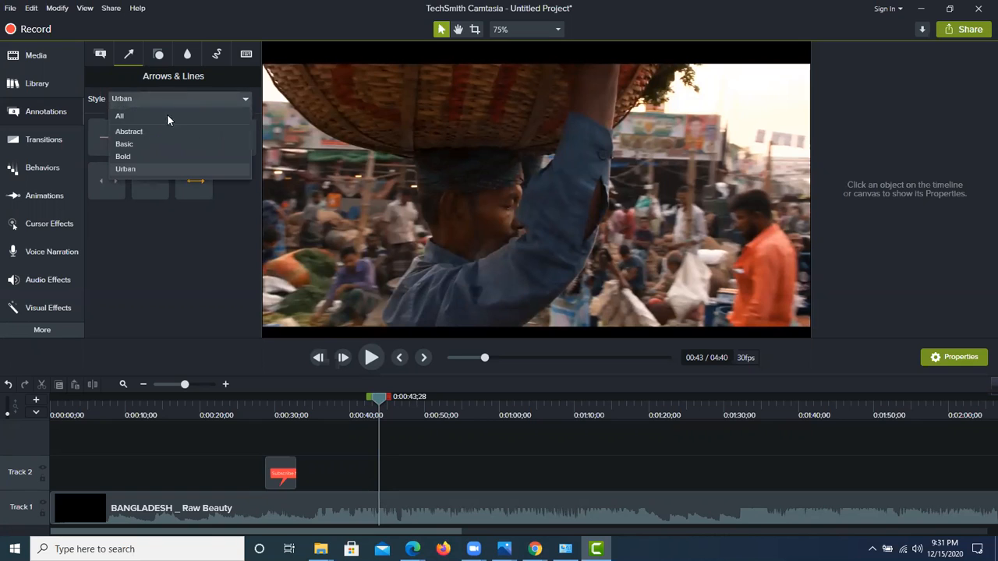
click(157, 118)
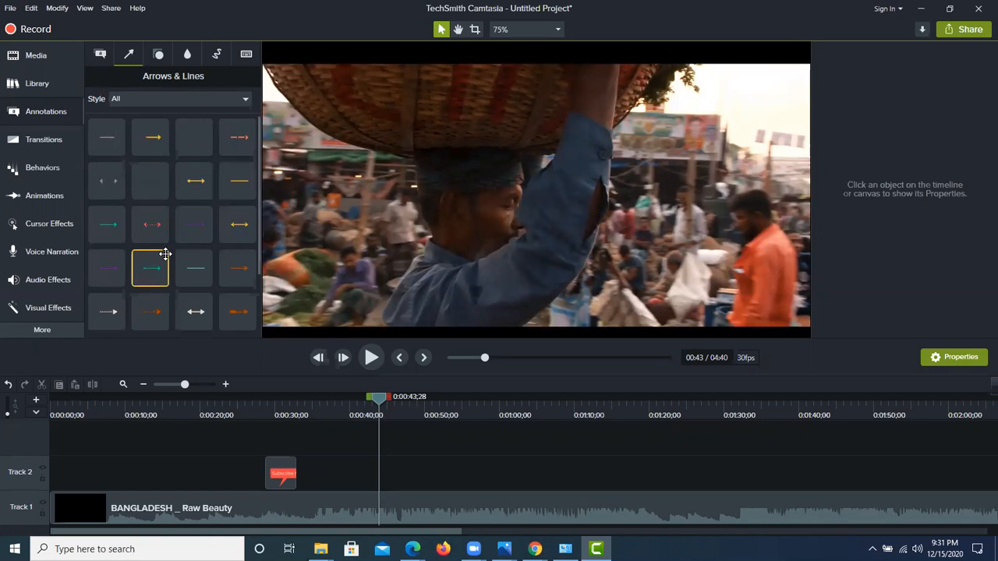
scroll(162, 178, down, 2)
scroll(199, 295, up, 2)
Step: Play the video forward and pause it on the crowded market scene at 0:00:51;05
click(371, 357)
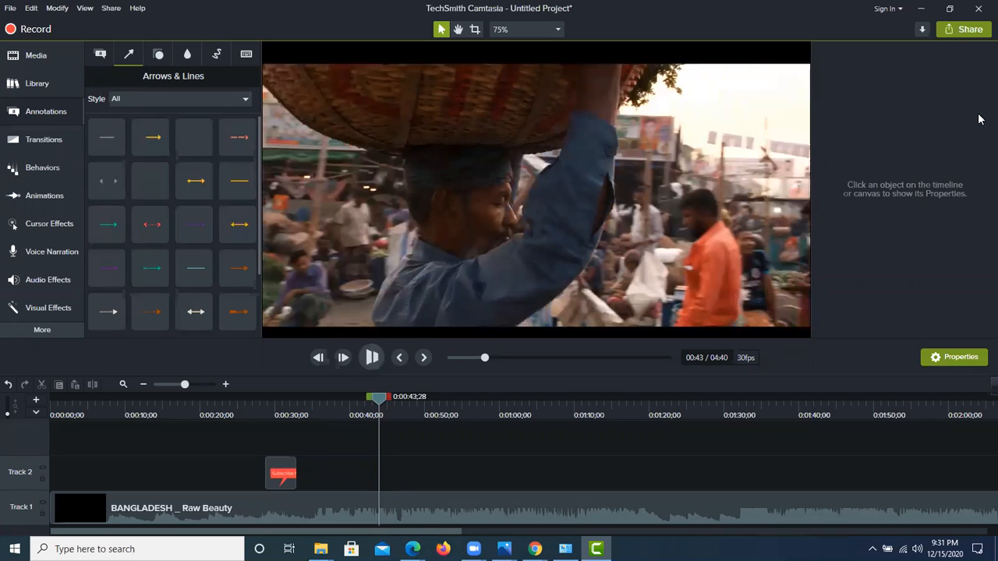
click(372, 357)
click(371, 357)
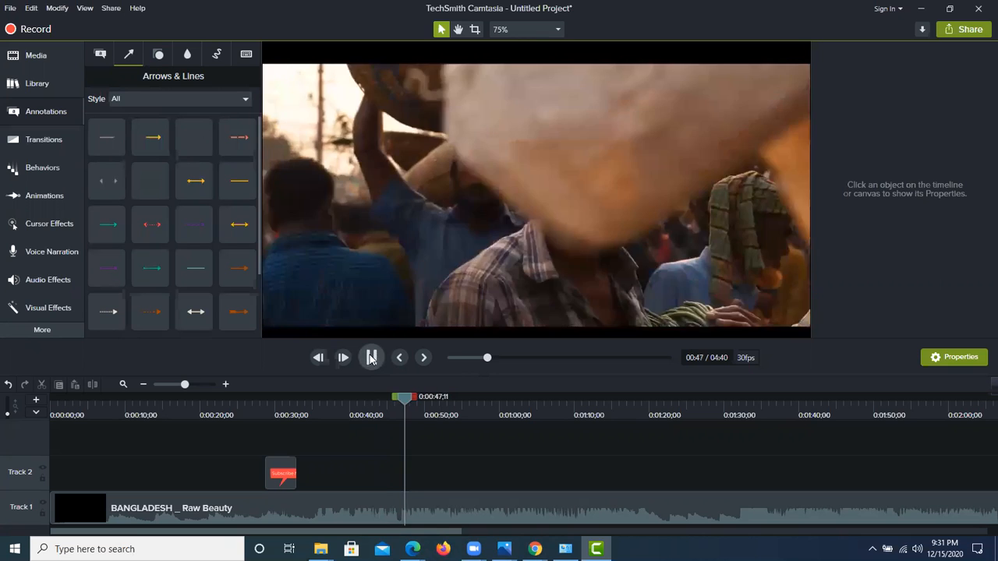
click(372, 357)
click(371, 357)
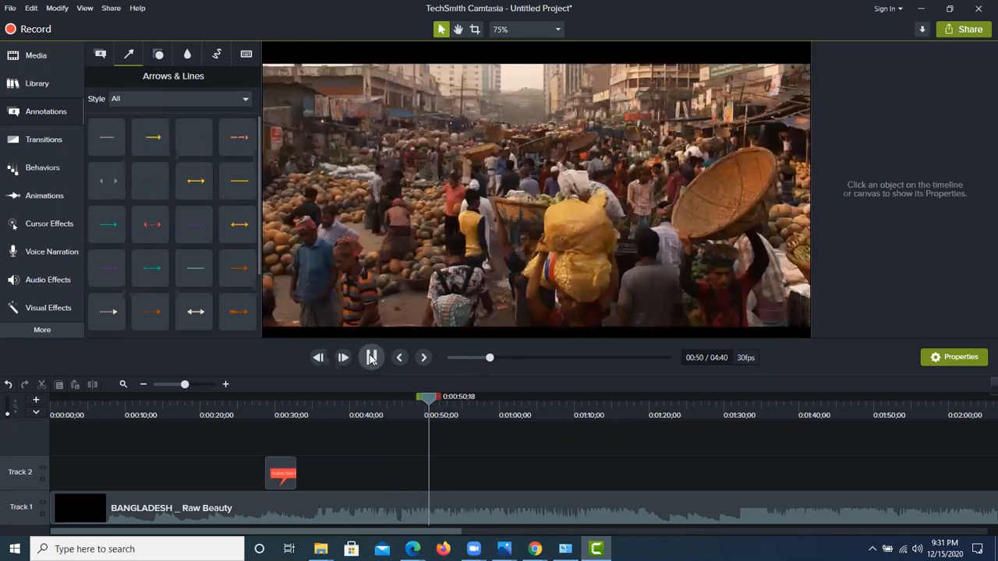
click(371, 357)
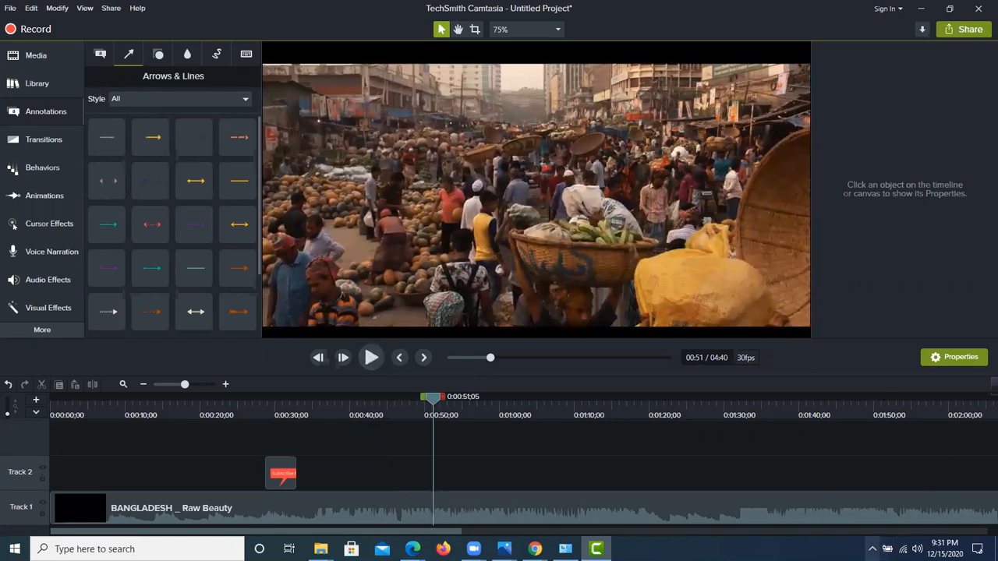
click(872, 549)
click(718, 461)
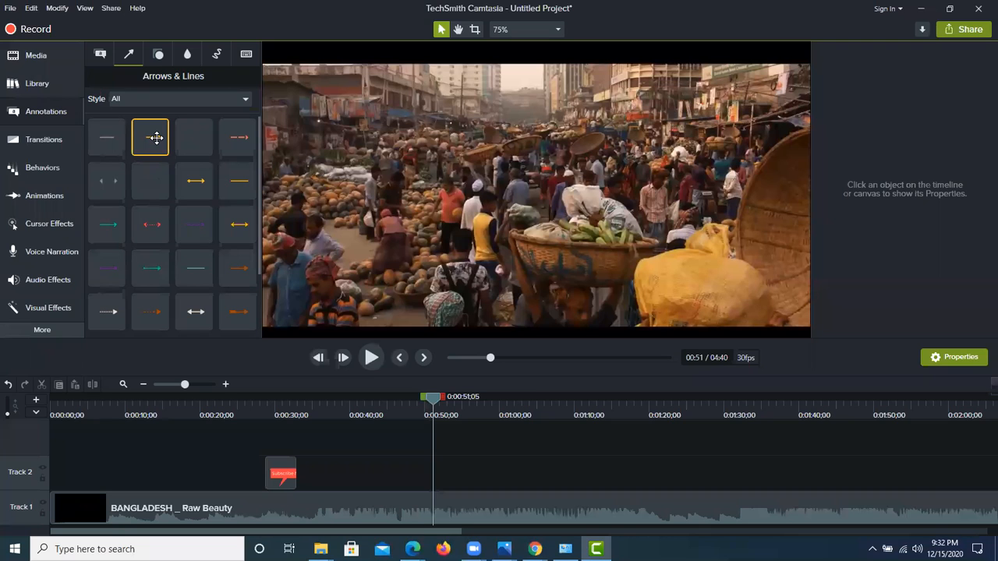
Step: Add the solid yellow single-headed arrow to the canvas at 0:00:51;05 and stretch it diagonally upward across the market crowd
drag(156, 137, 555, 153)
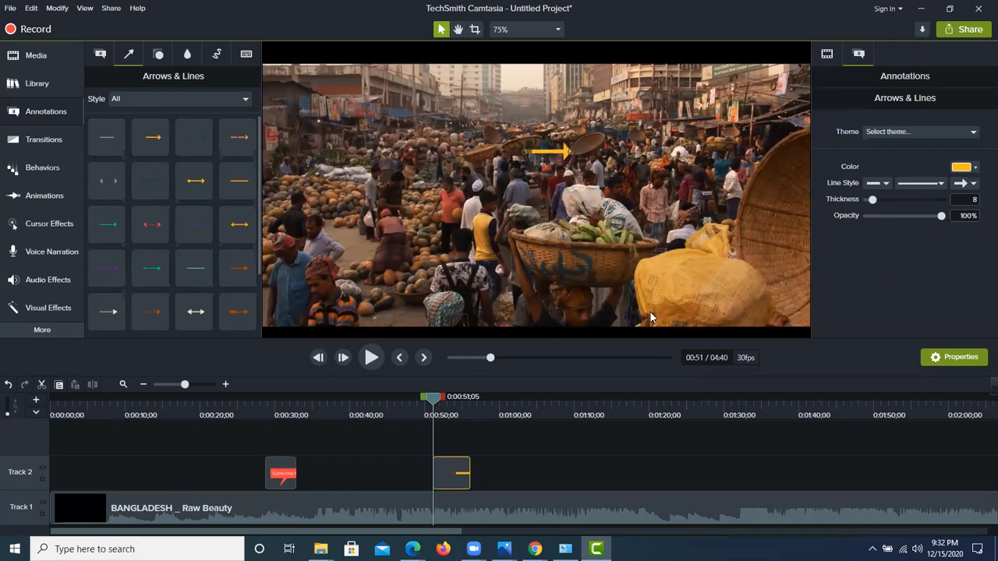
click(367, 476)
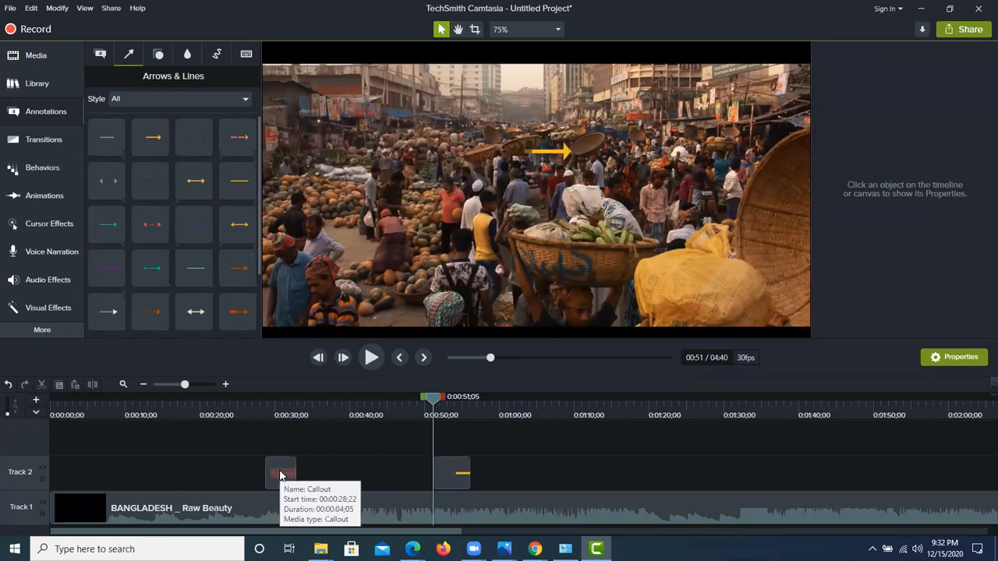
click(280, 475)
click(440, 475)
mouse_move(445, 468)
mouse_down()
mouse_move(452, 451)
mouse_move(459, 471)
mouse_up()
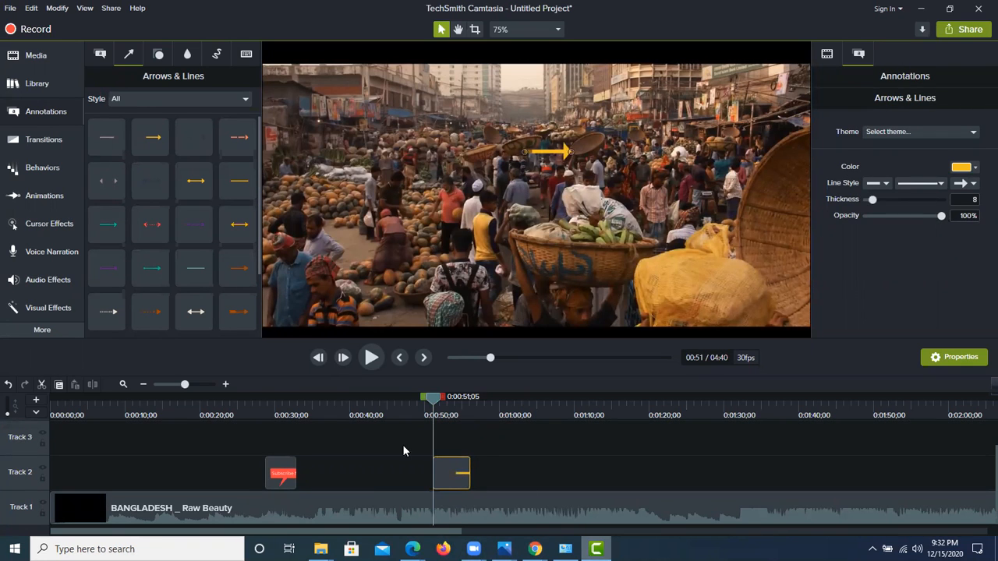
drag(569, 155, 724, 168)
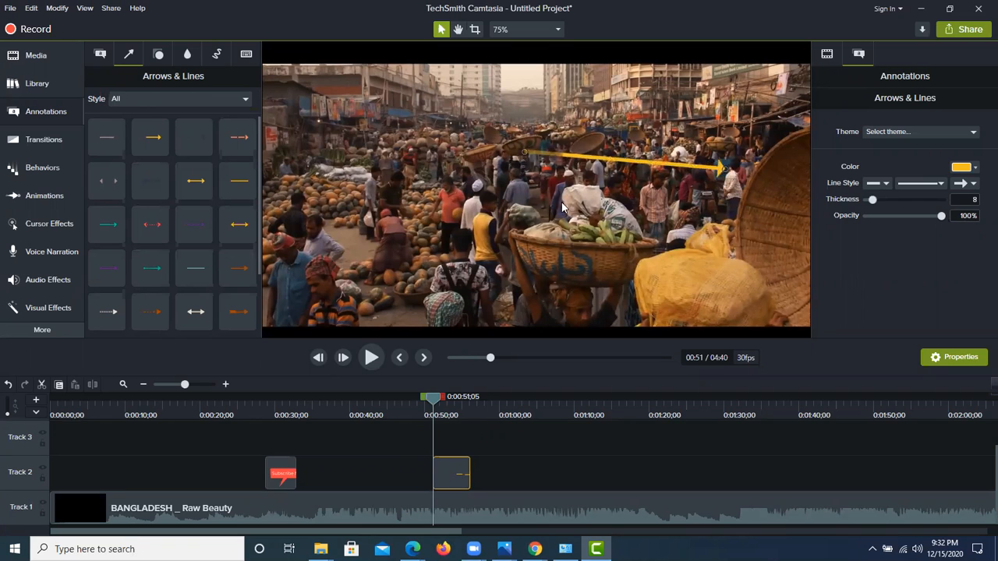
drag(526, 152, 468, 215)
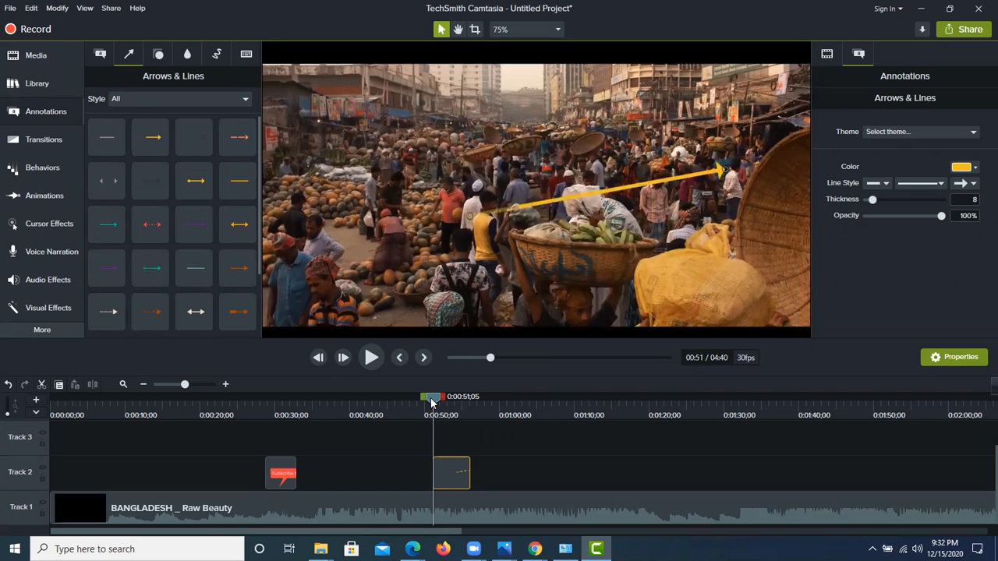
Step: Preview the arrow over the market footage and trim the start of its Track 2 clip until less than two seconds remain
click(382, 418)
click(372, 357)
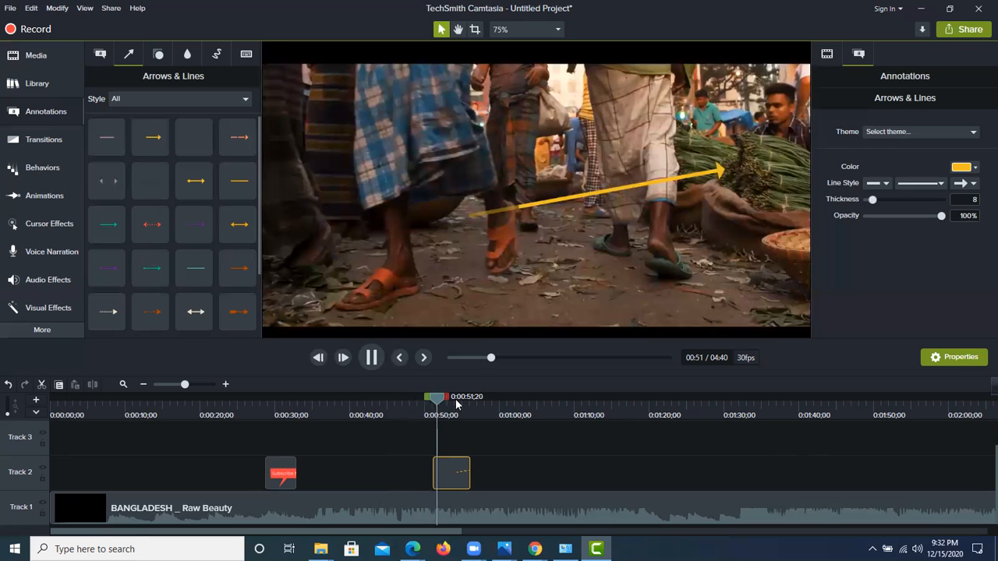
drag(435, 404, 426, 401)
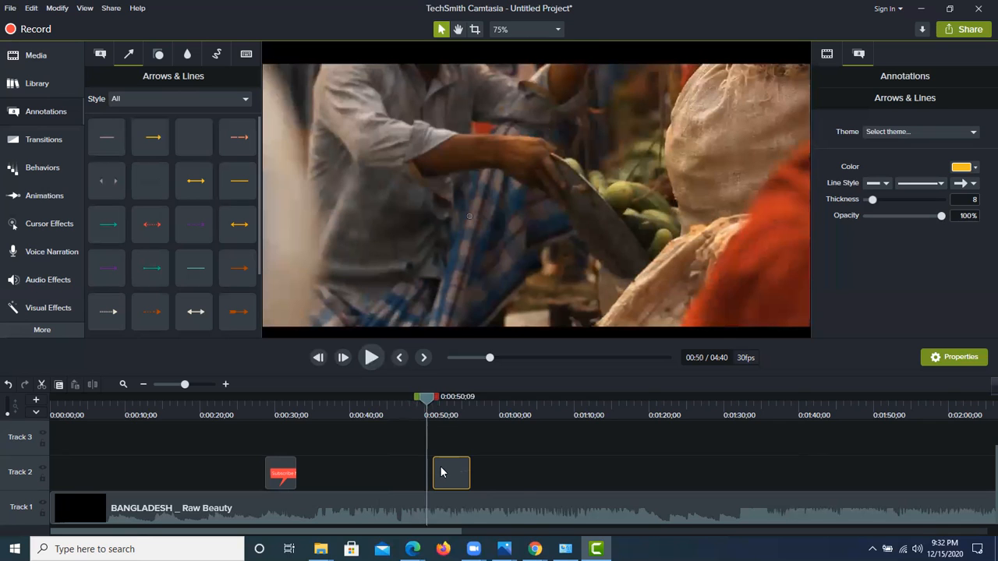
drag(435, 465, 459, 464)
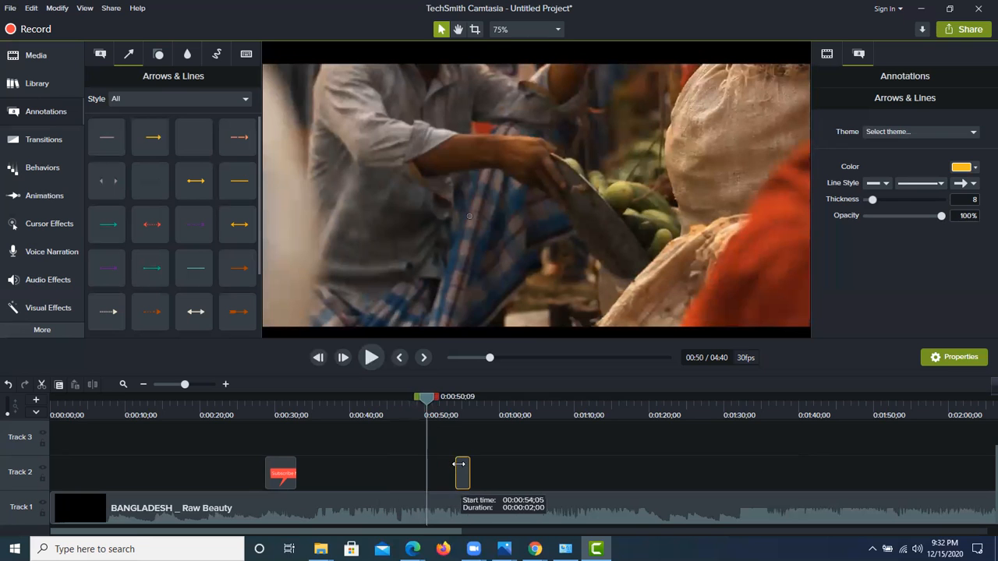
Step: Play forward to the shot of the men at 0:00:59;15 and move the arrow clip on Track 2 there
click(379, 362)
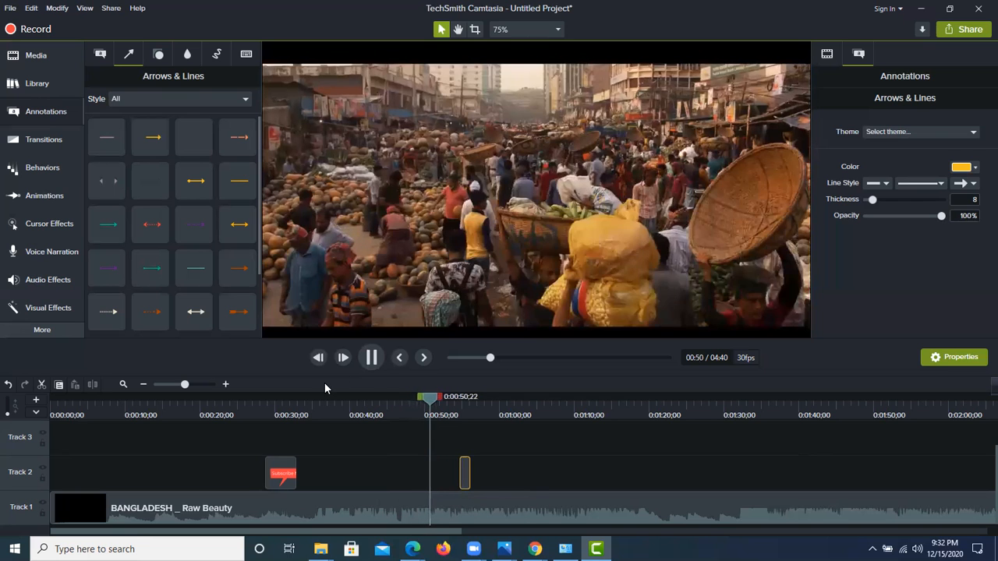
click(373, 358)
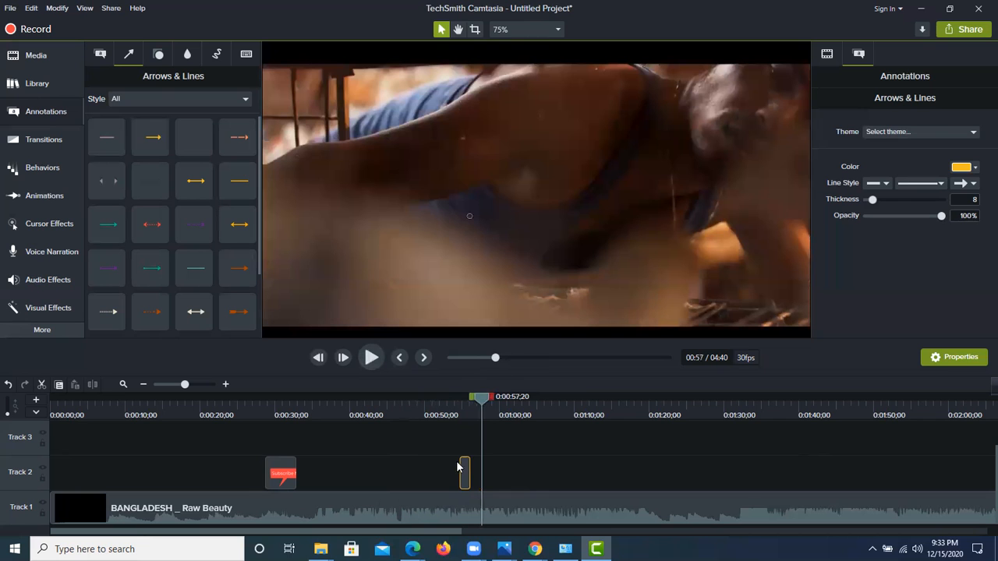
click(374, 358)
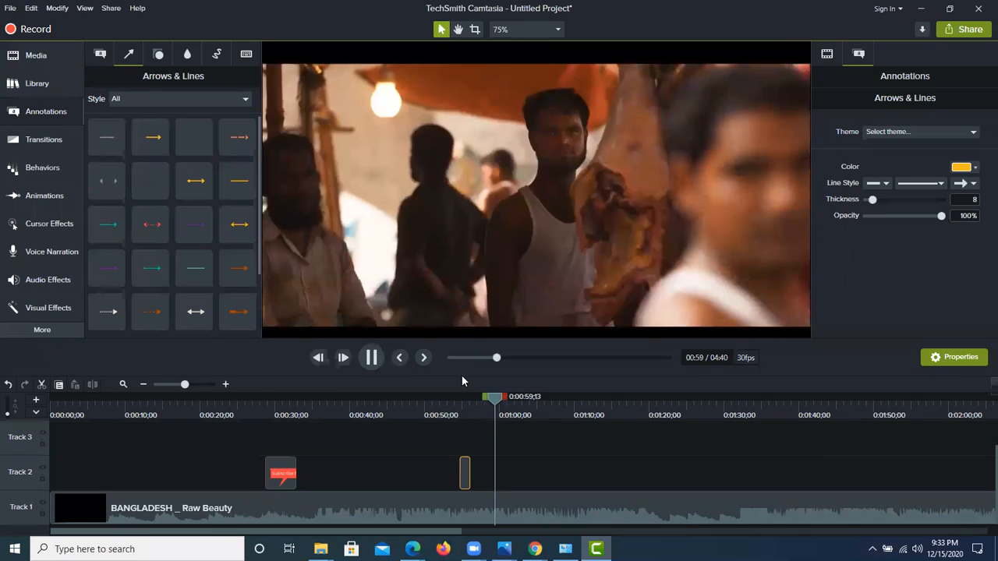
mouse_move(509, 398)
mouse_down()
mouse_move(492, 400)
mouse_move(501, 401)
mouse_up()
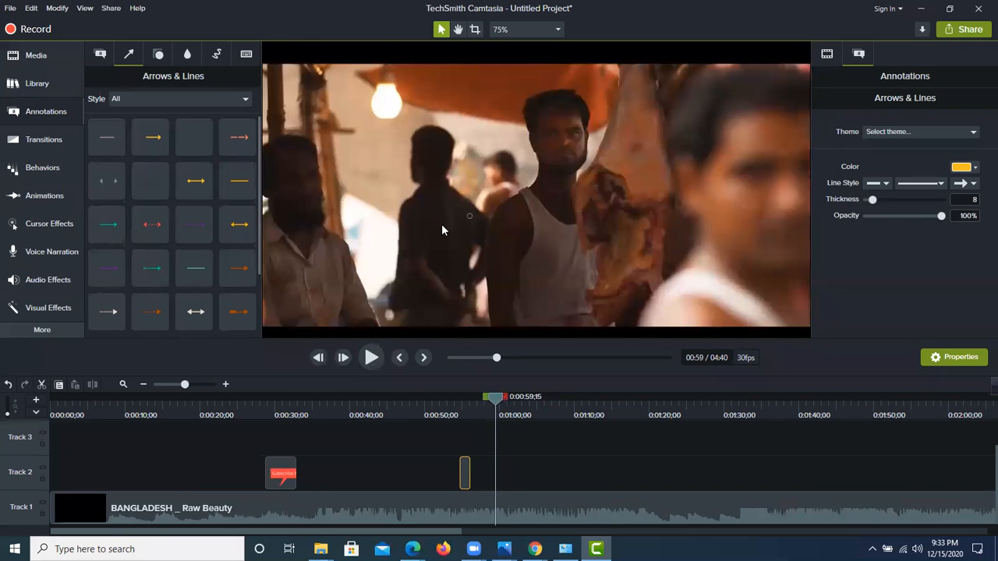
drag(463, 473, 496, 473)
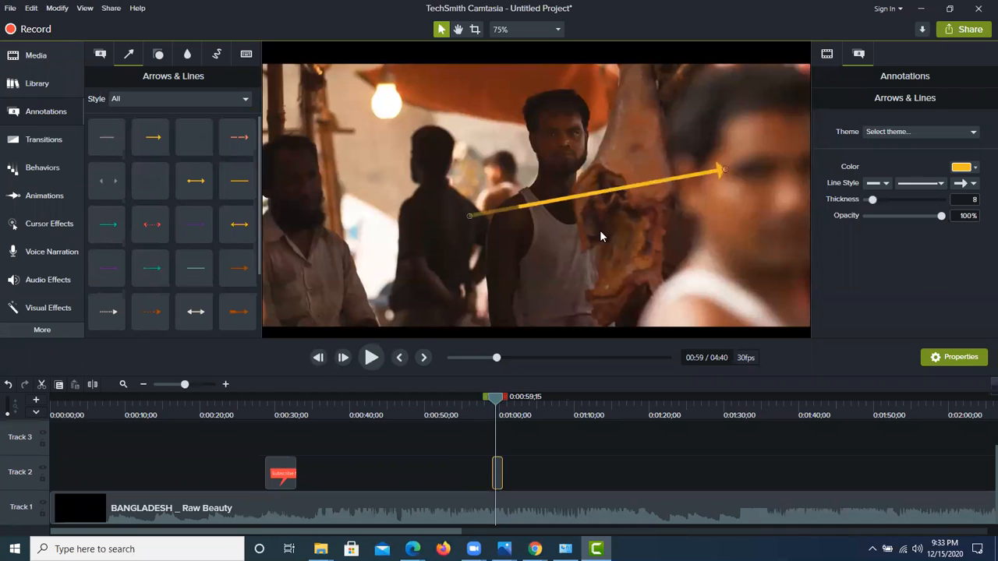
Step: Reposition the arrow so it points diagonally up at the head of the dark-clothed man in the background, and preview it
mouse_move(676, 191)
mouse_down()
mouse_move(641, 177)
mouse_move(565, 226)
mouse_move(563, 215)
mouse_move(460, 175)
mouse_move(413, 195)
mouse_move(411, 167)
mouse_up()
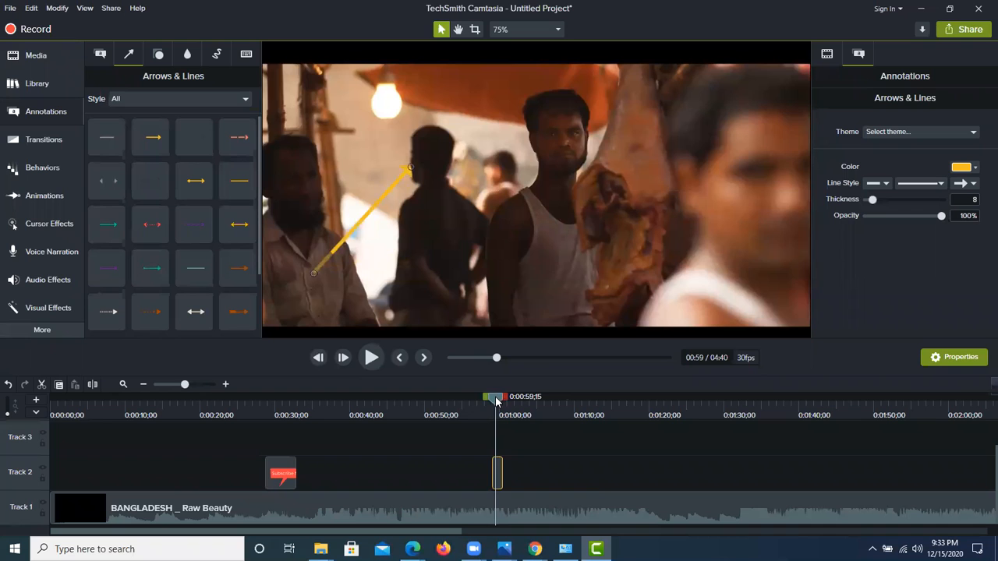
drag(496, 401, 489, 400)
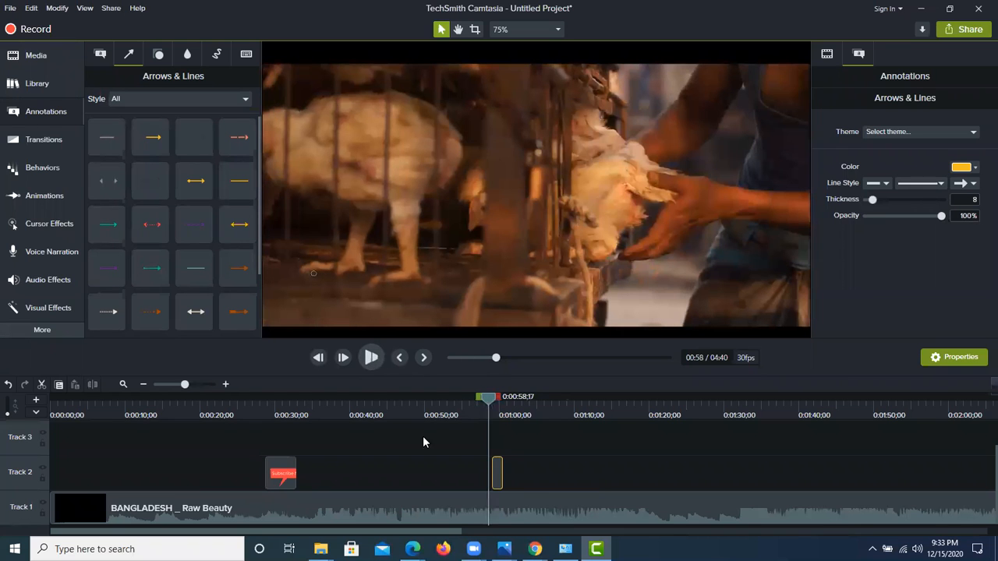
key(space)
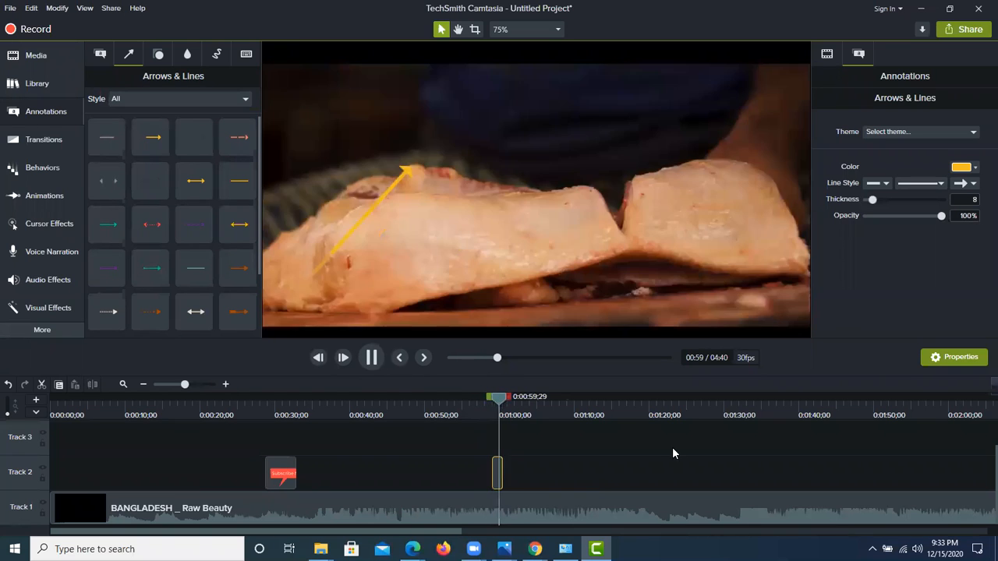
Step: Trim the end of the arrow clip so it disappears when the shot changes, and play the section back
click(482, 400)
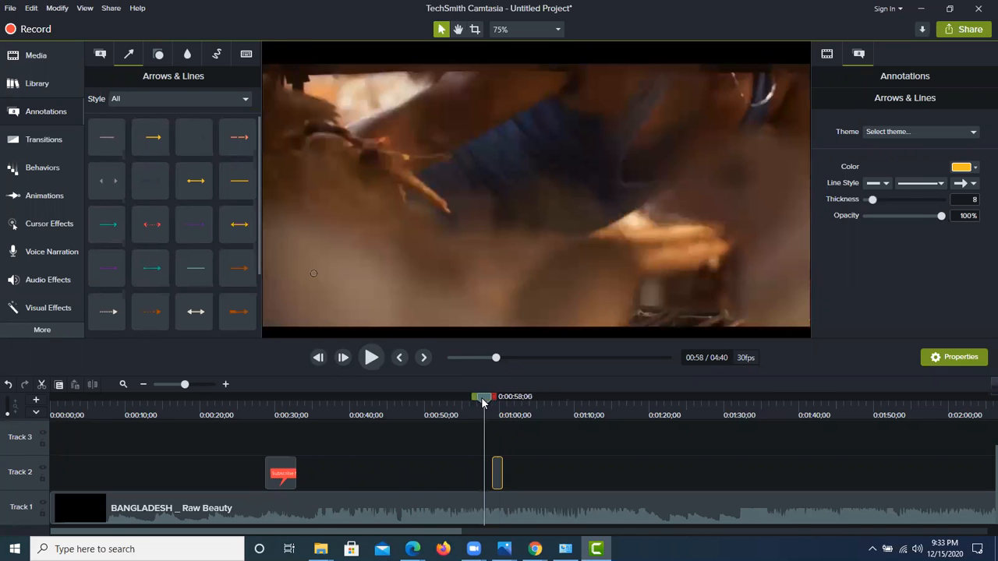
drag(502, 470, 498, 470)
click(368, 360)
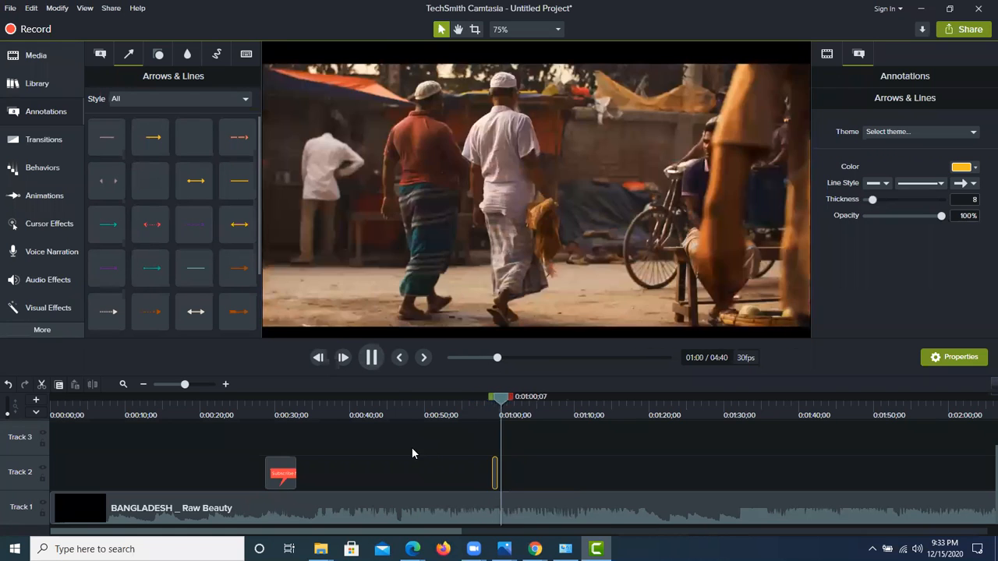
key(space)
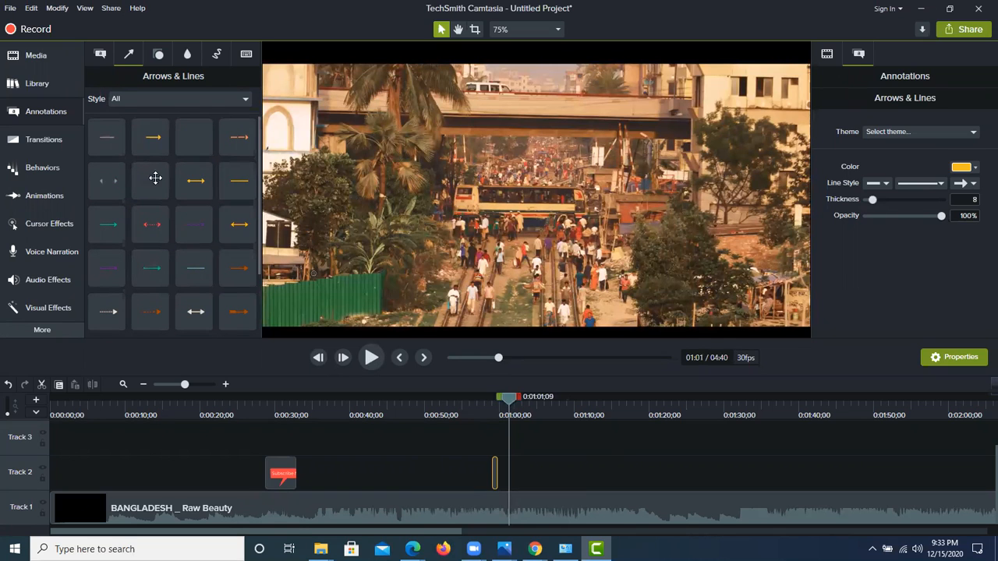
Step: Show the Shapes annotations in all styles and look through the collection
click(104, 55)
click(130, 61)
click(158, 56)
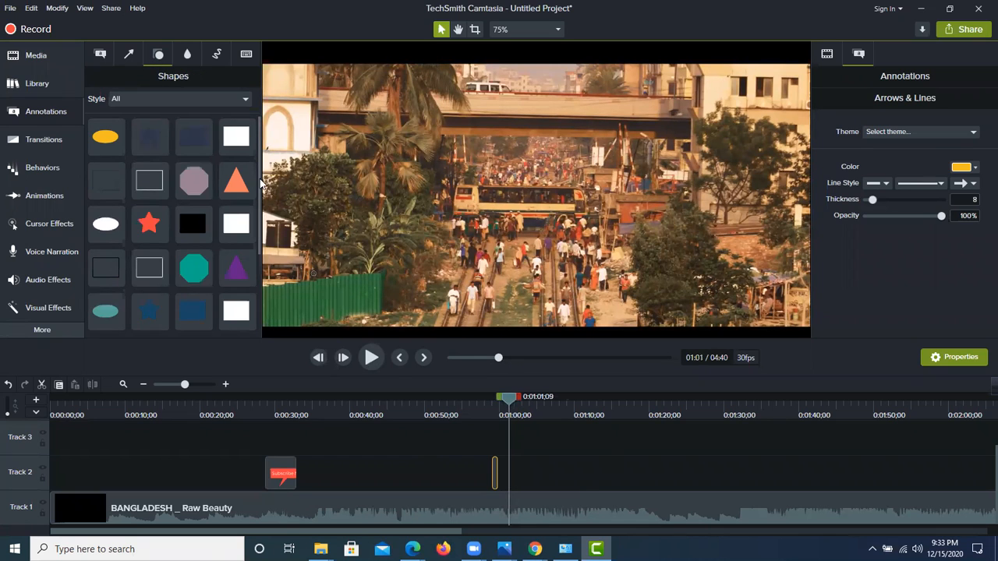
scroll(157, 252, down, 3)
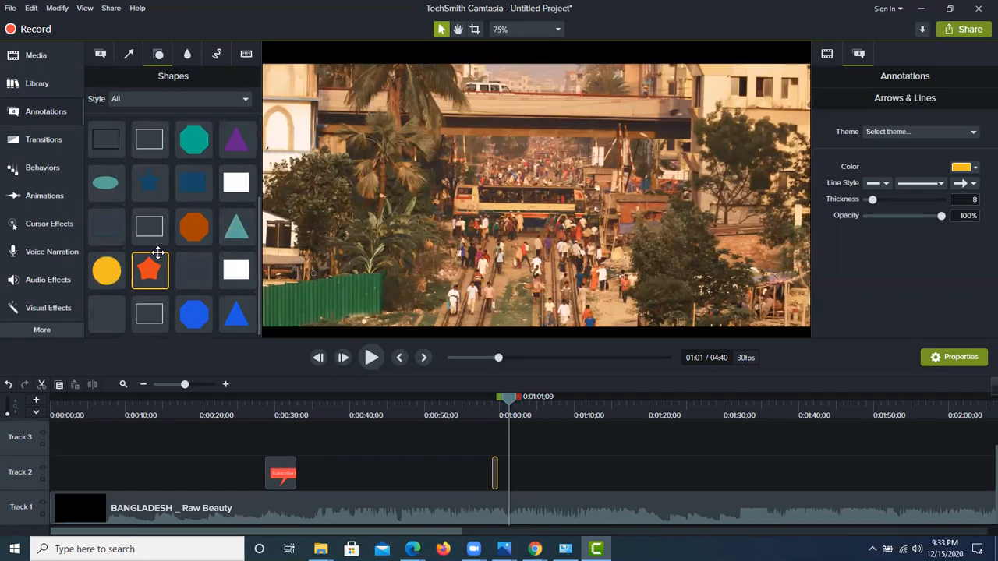
scroll(157, 253, up, 3)
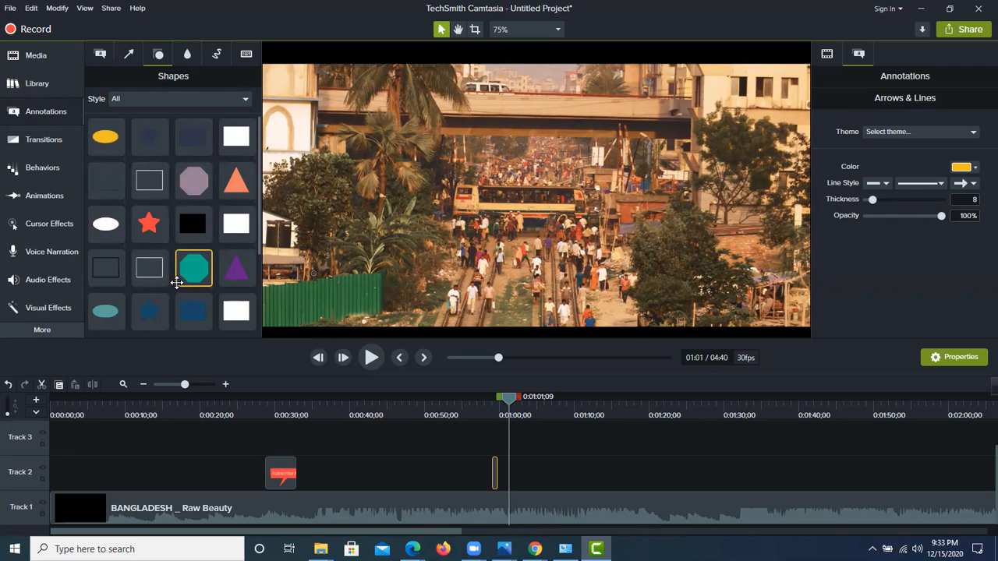
Step: Show the Blur & Highlight annotations and play the video forward to the train window shot at 0:01:09;05
click(188, 53)
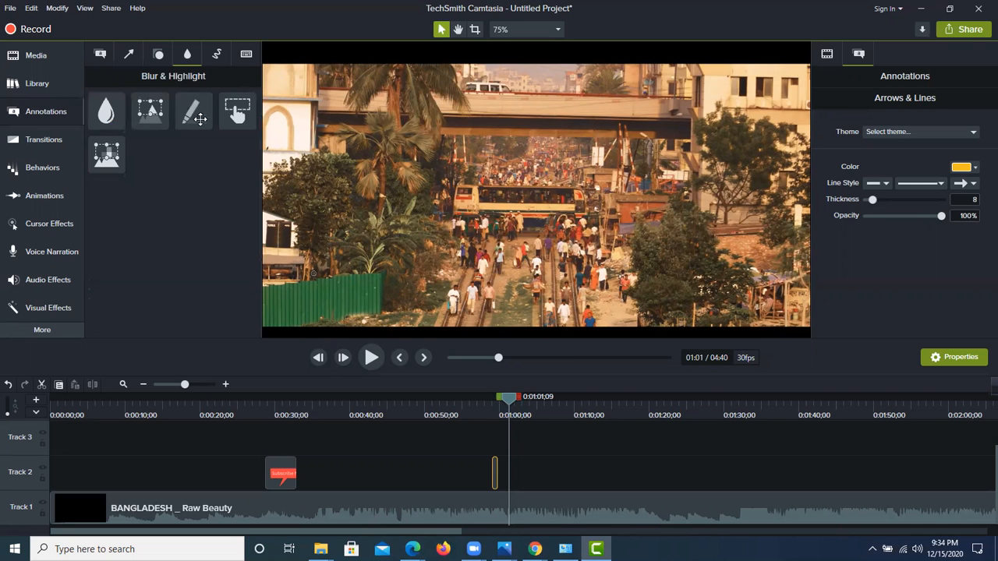
click(373, 359)
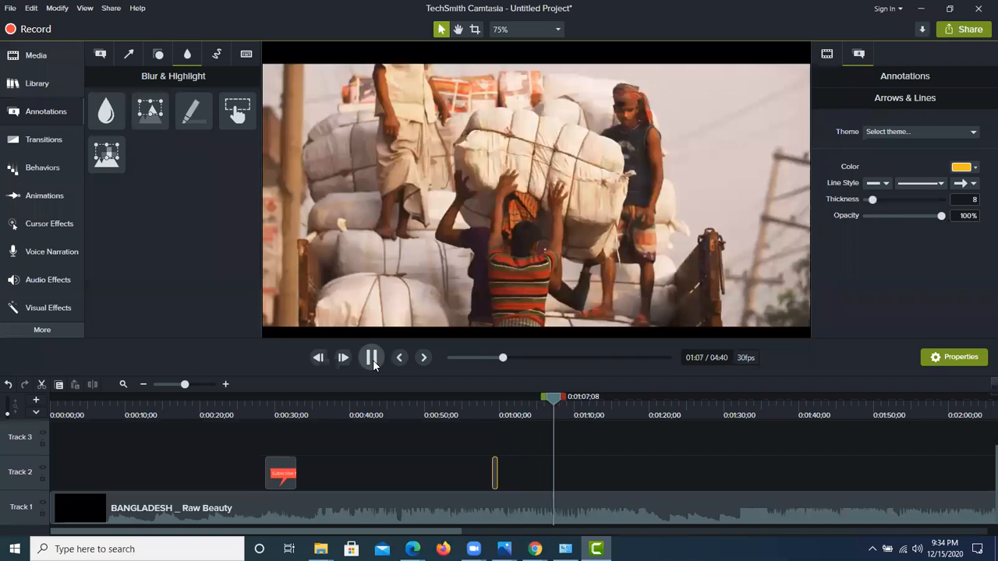
click(373, 360)
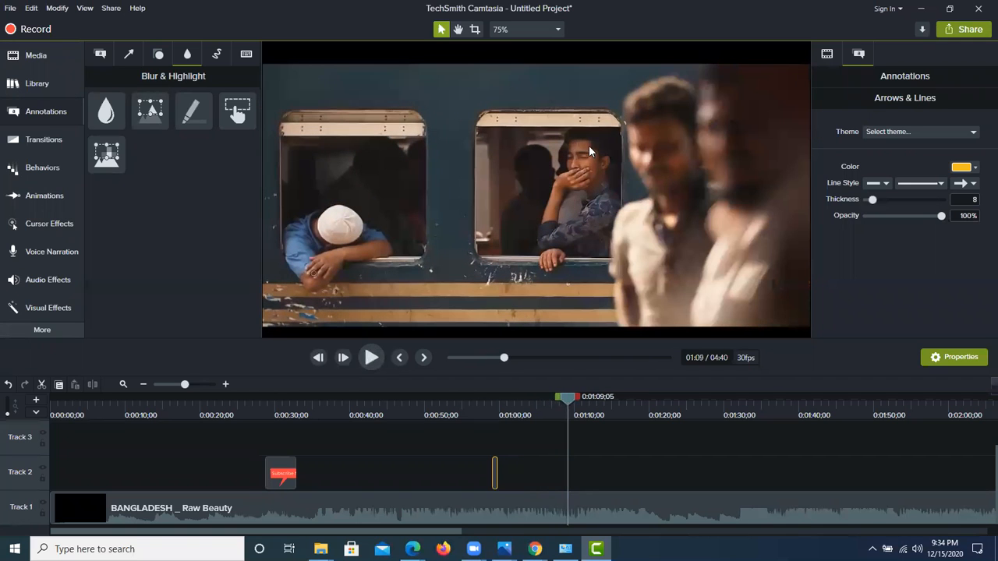
click(872, 549)
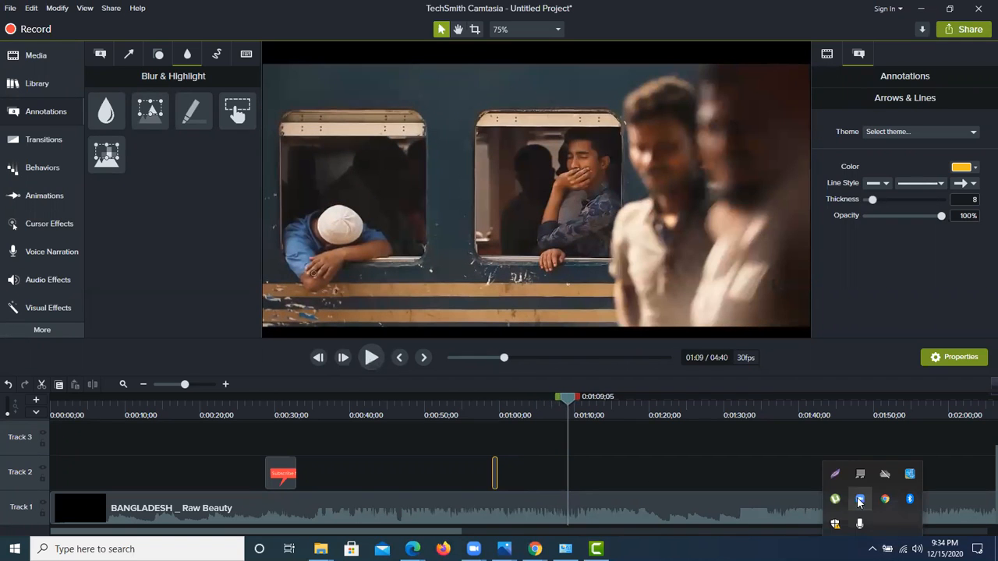
click(835, 474)
drag(548, 127, 620, 215)
key(Escape)
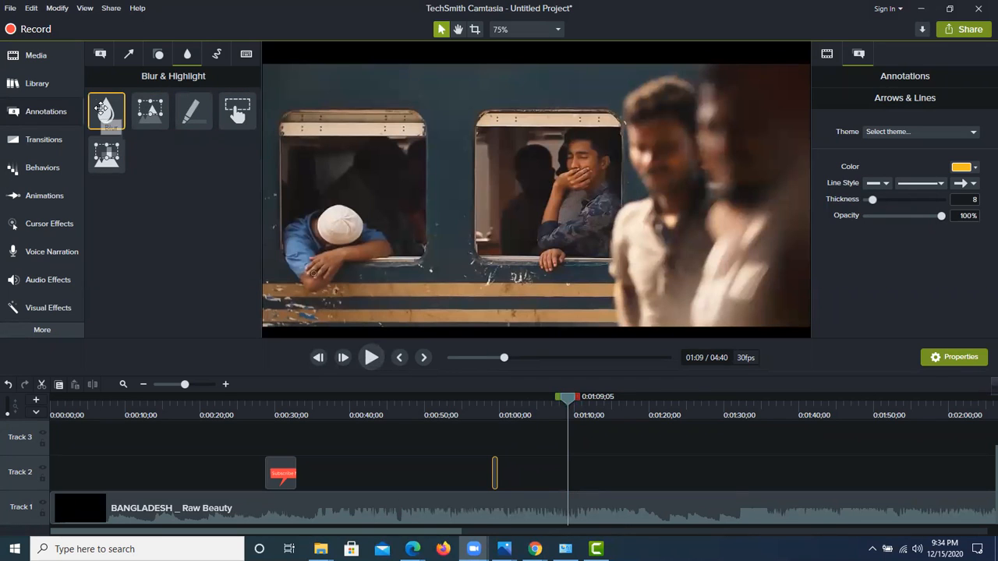
Step: Add a Blur fitted over the face of the man covering his mouth in the train window and set its intensity to 81.7
drag(106, 109, 561, 163)
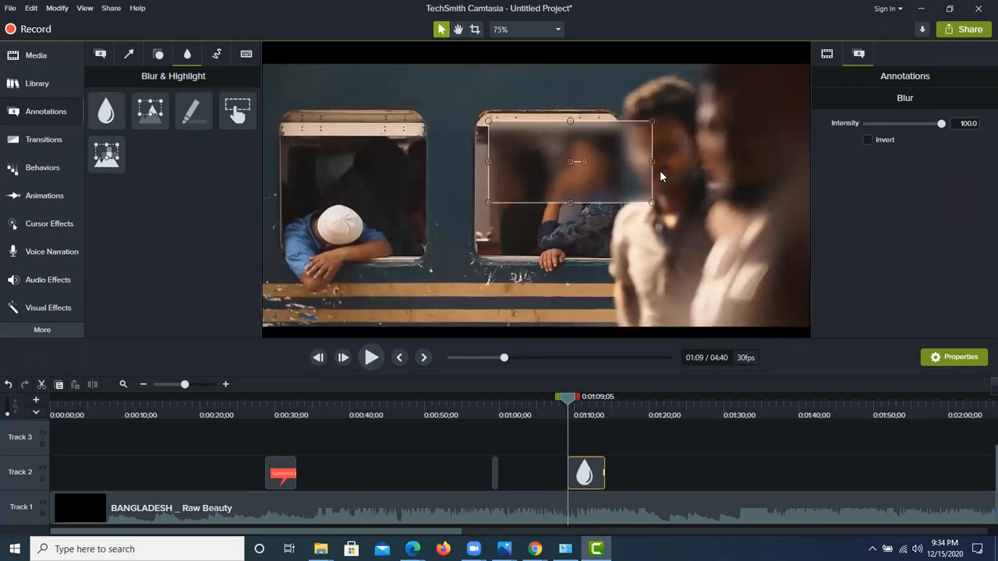
drag(653, 162, 582, 175)
drag(487, 170, 524, 177)
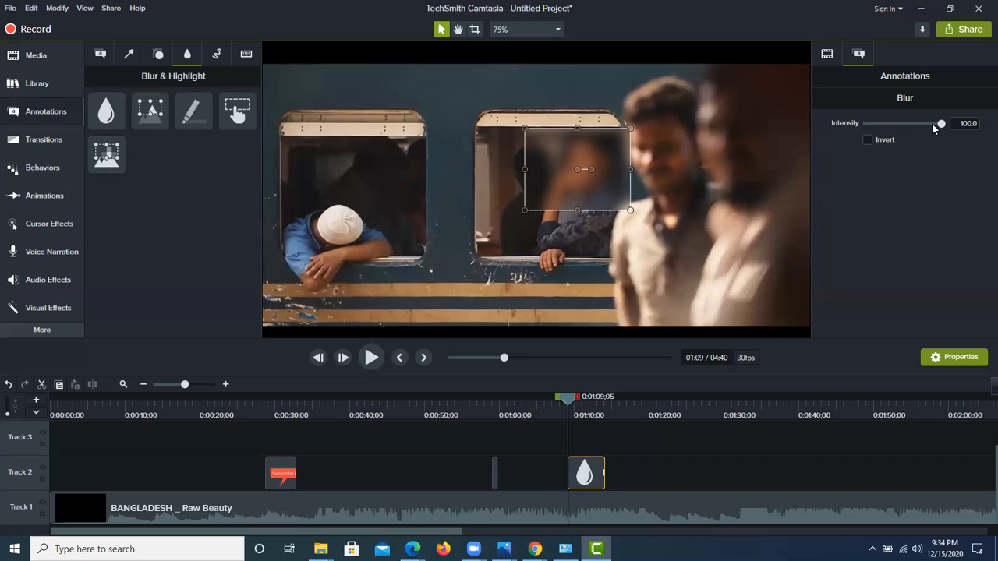
mouse_move(941, 124)
mouse_down()
mouse_move(880, 128)
mouse_move(929, 130)
mouse_up()
Step: Preview the blur and shorten its Track 2 clip to about 1.5 seconds by trimming its end
click(372, 358)
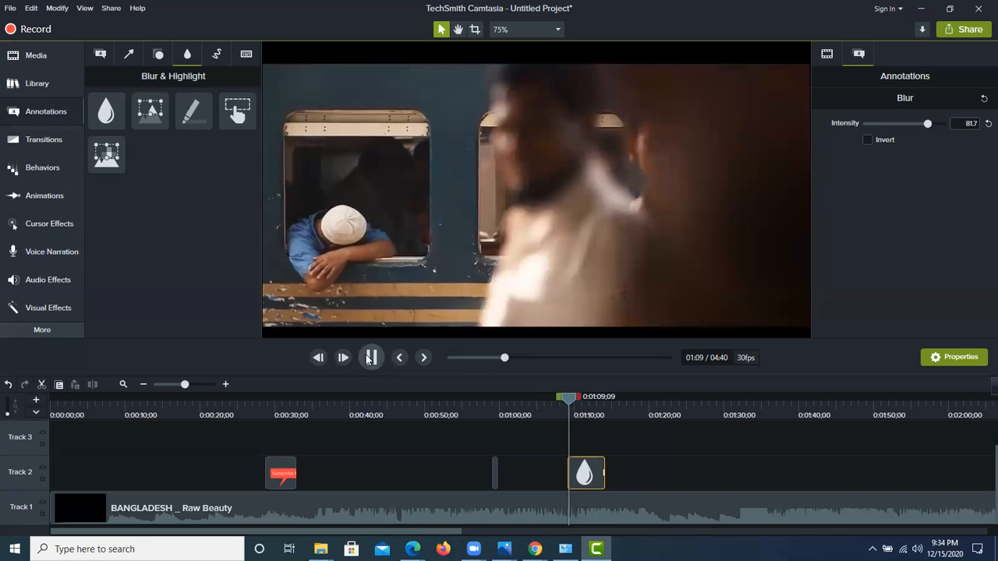
click(612, 399)
drag(576, 397, 560, 397)
drag(604, 471, 579, 471)
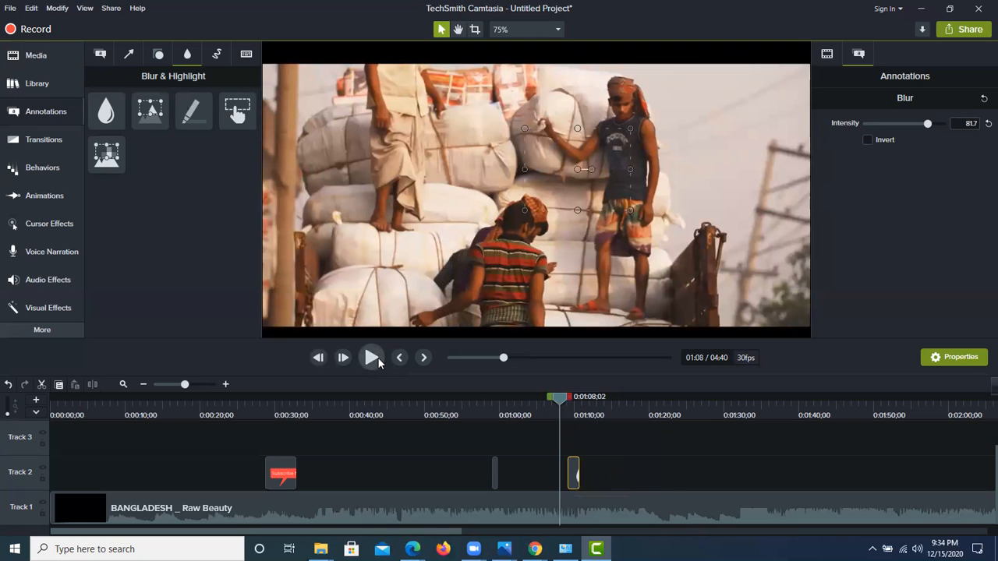
Step: Trim the end of the blur clip to 0:01:09;18, where the train window shot ends, and play the section back
click(375, 361)
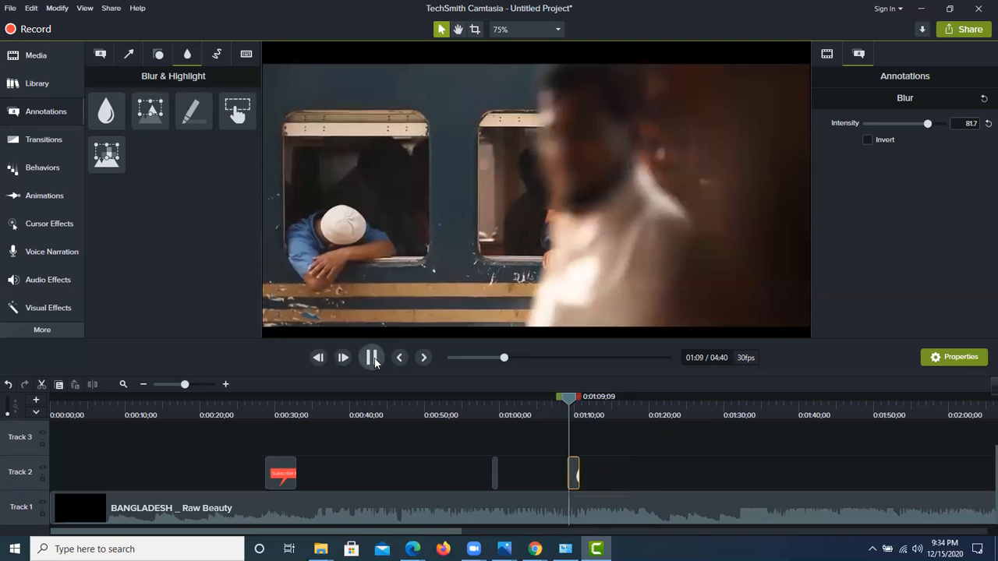
key(space)
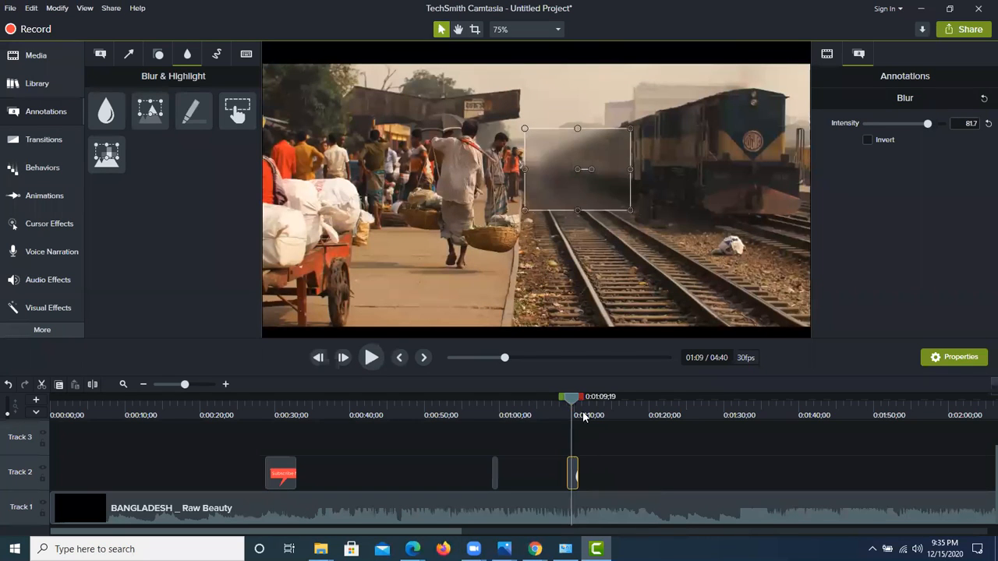
drag(570, 396, 566, 396)
click(371, 358)
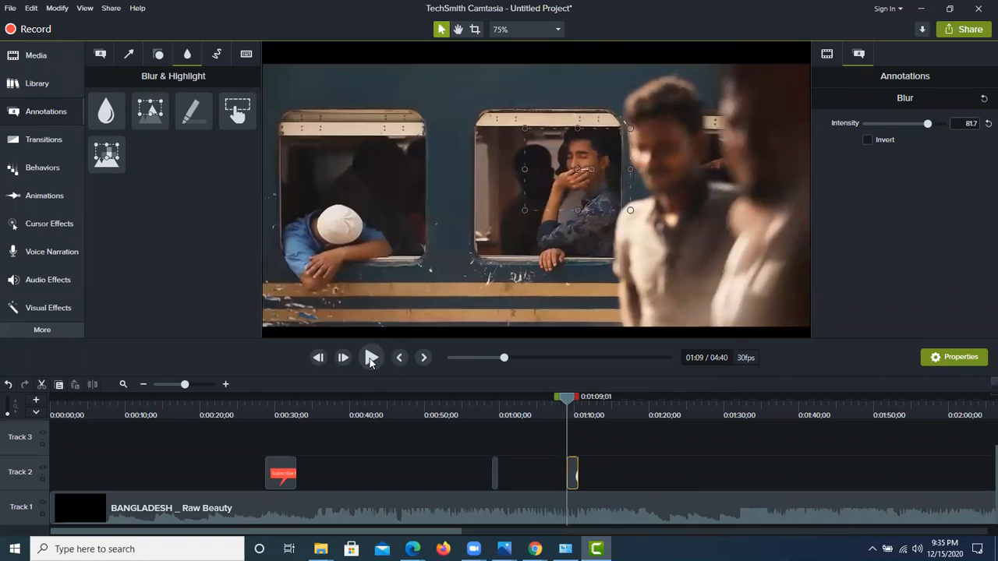
click(372, 358)
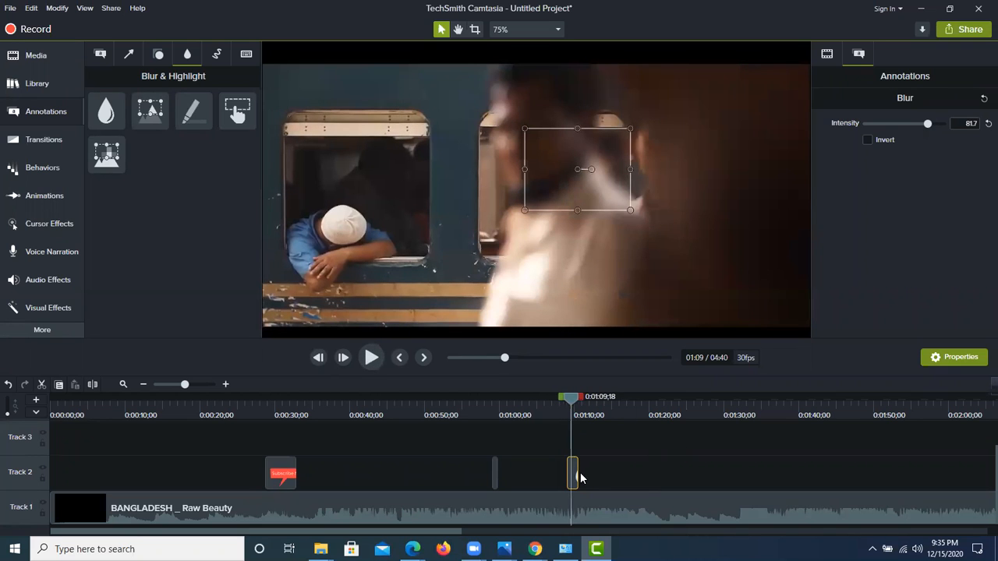
drag(578, 472, 571, 473)
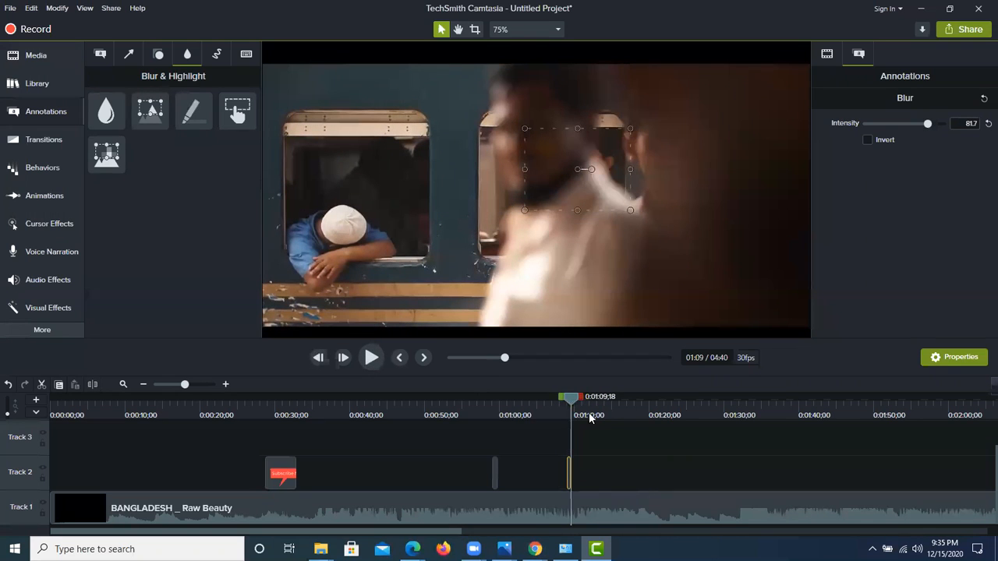
drag(576, 403, 563, 400)
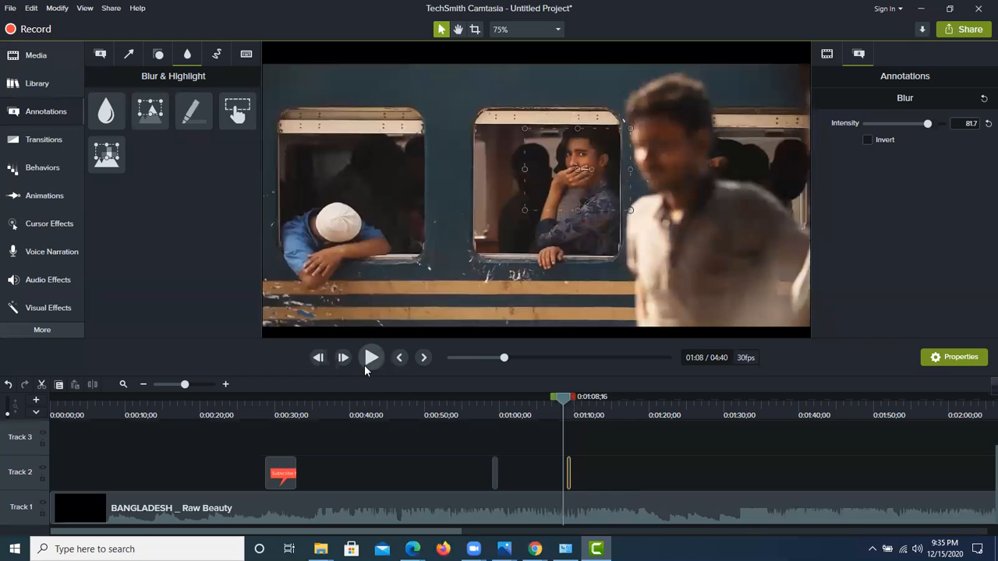
click(364, 365)
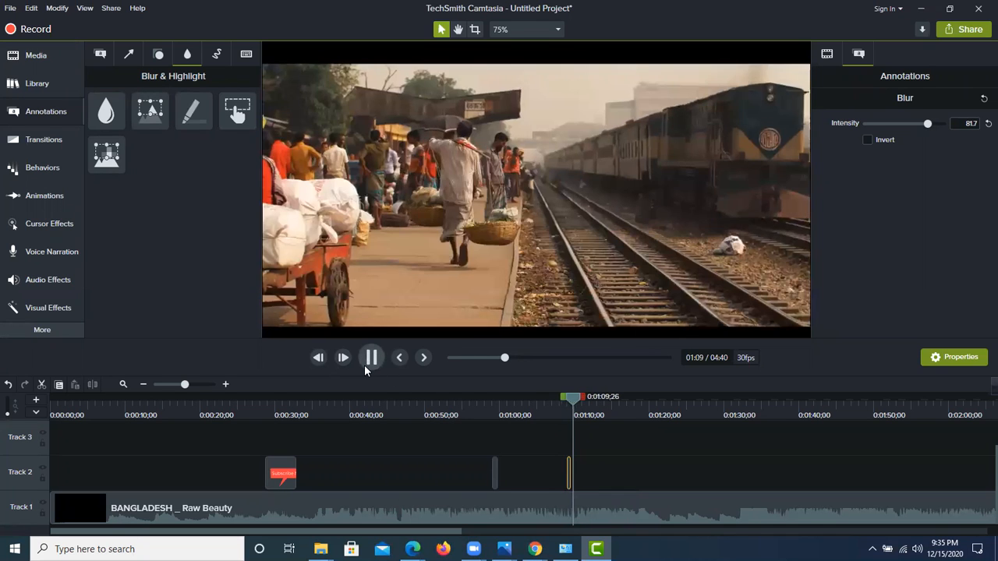
click(365, 365)
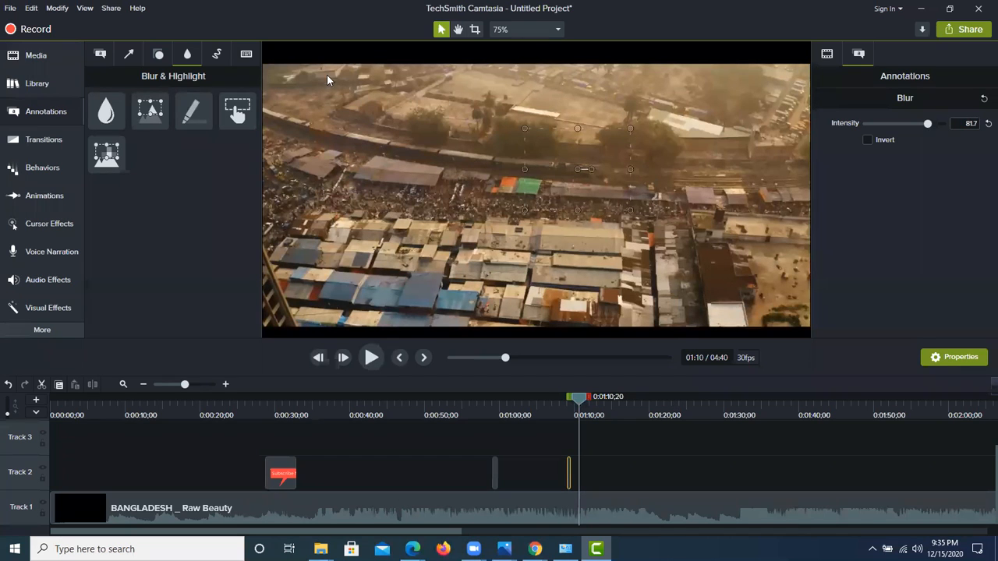
Step: Show the Sketch Motion annotations, play the video forward, and return the playhead to 0:00:56;01
click(218, 55)
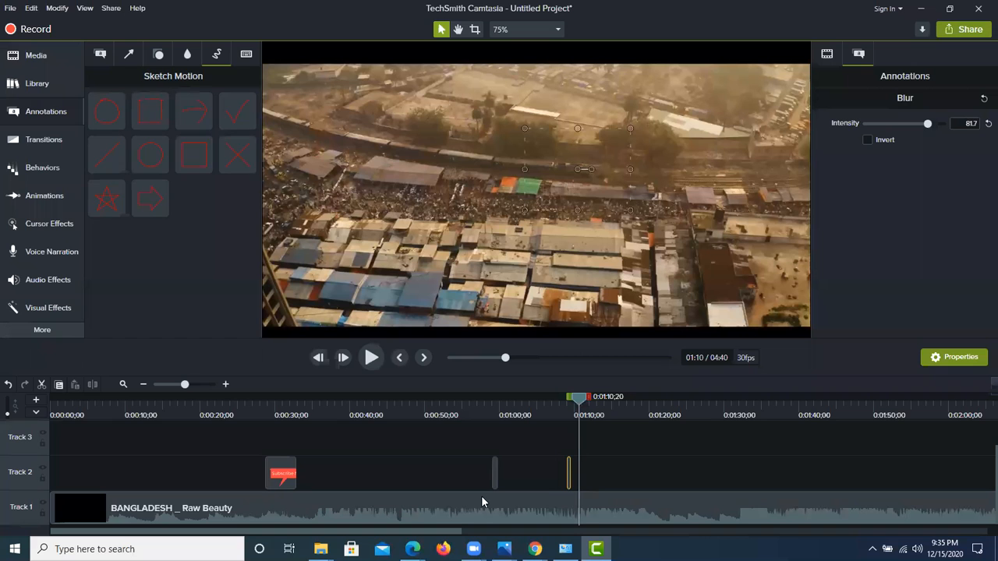
click(372, 357)
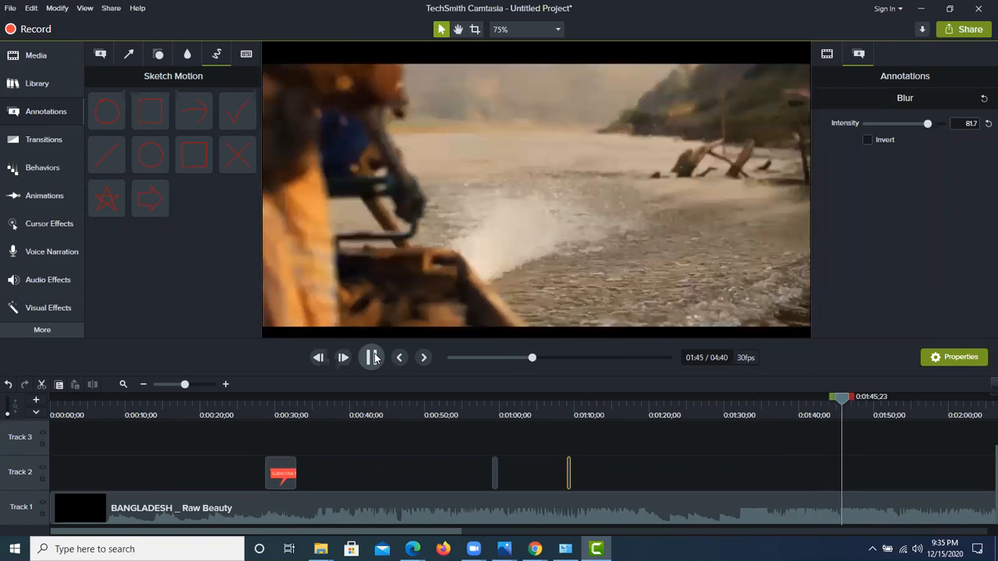
click(373, 357)
click(842, 407)
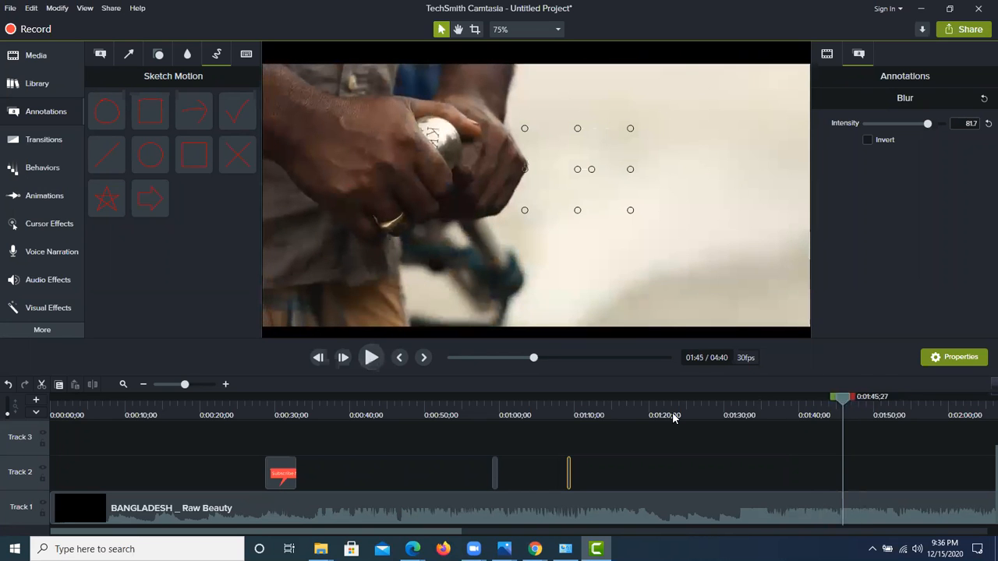
drag(591, 422, 471, 422)
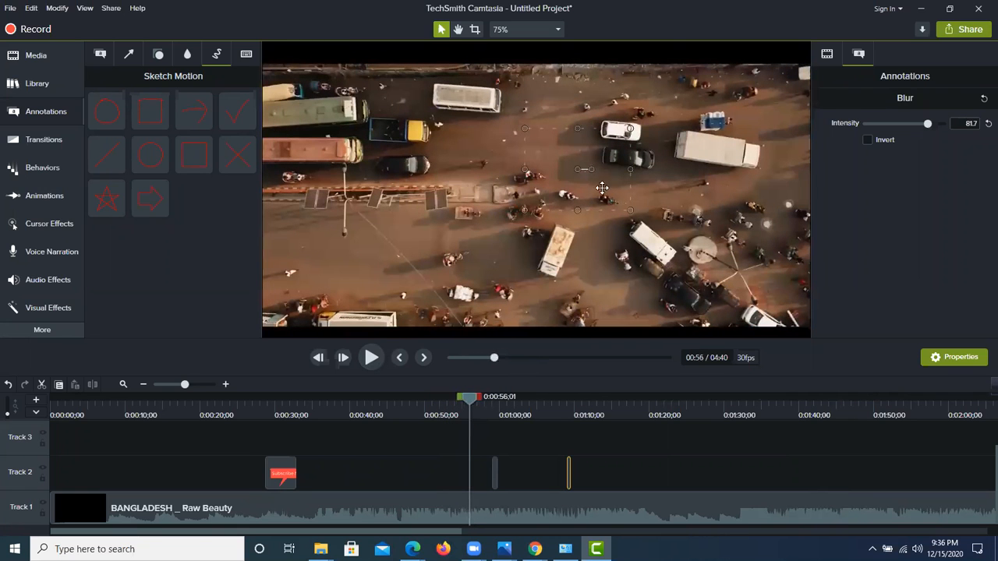
Step: Shift the Track 1 video down to a Y position of -21.5 and go to the train window shot at 0:01:08;16
drag(644, 160, 646, 165)
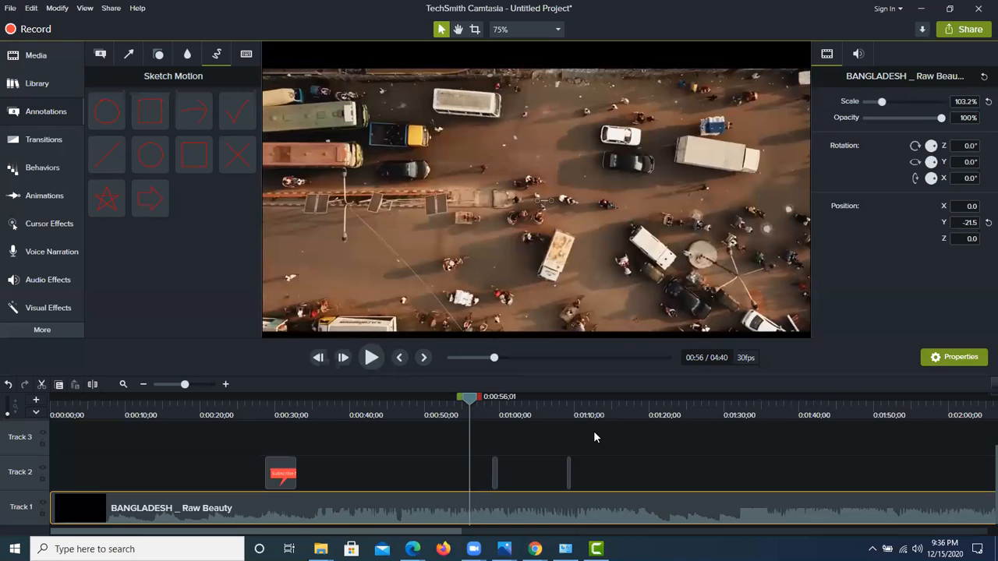
click(369, 358)
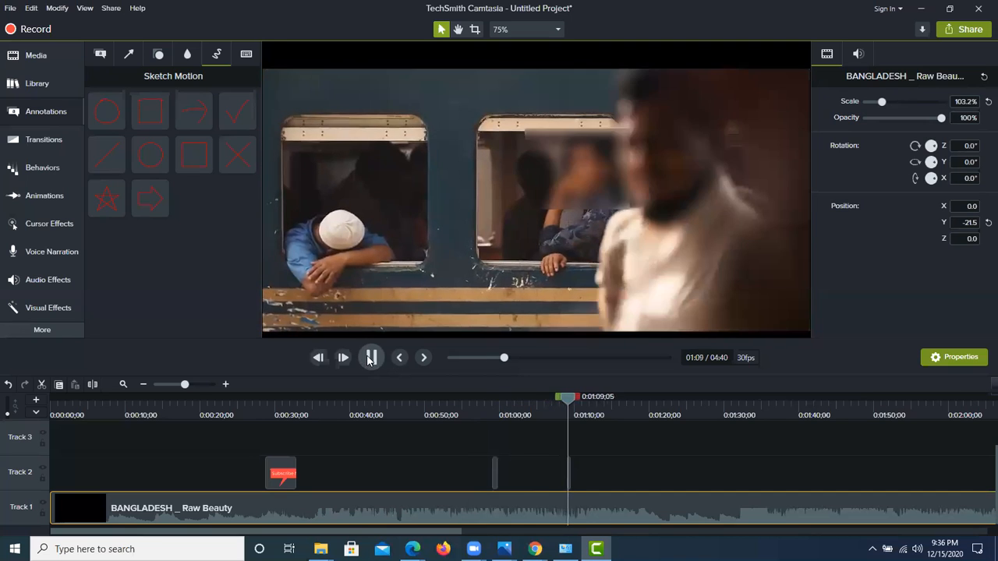
key(space)
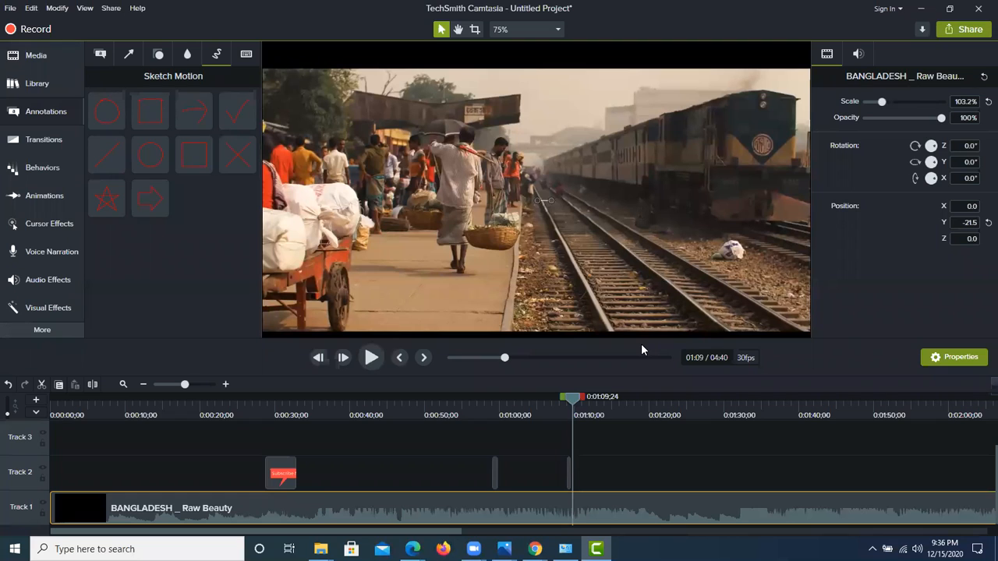
drag(575, 403, 563, 398)
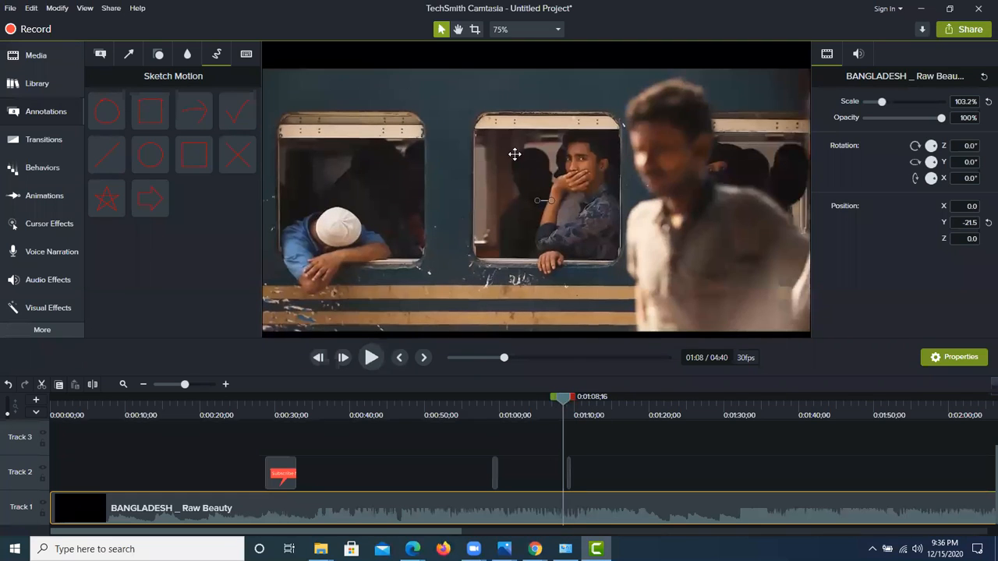
Step: Show the Callouts and the Blur & Highlight annotations, and delete the short blur clip near 0:01:09 from Track 2
click(107, 57)
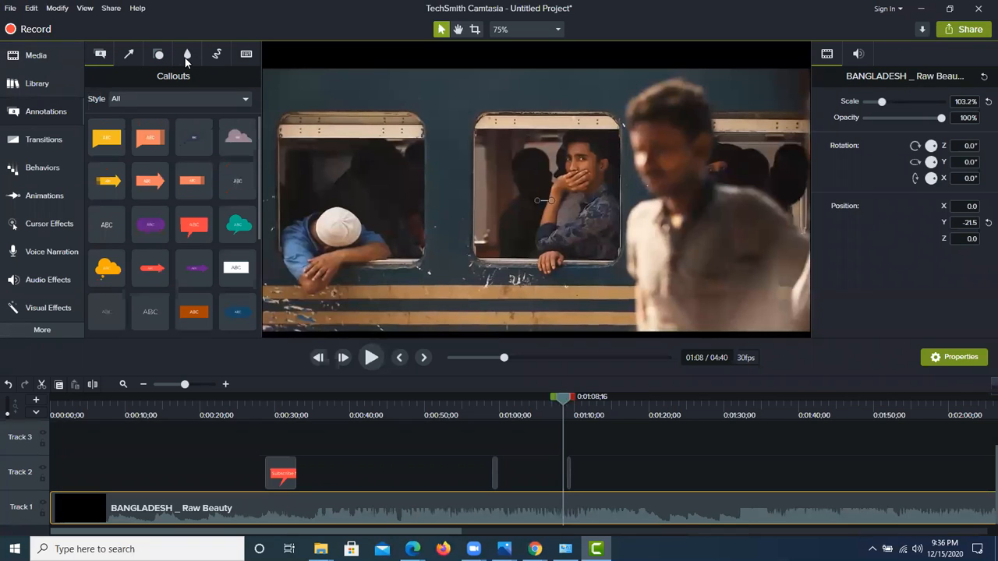
click(187, 56)
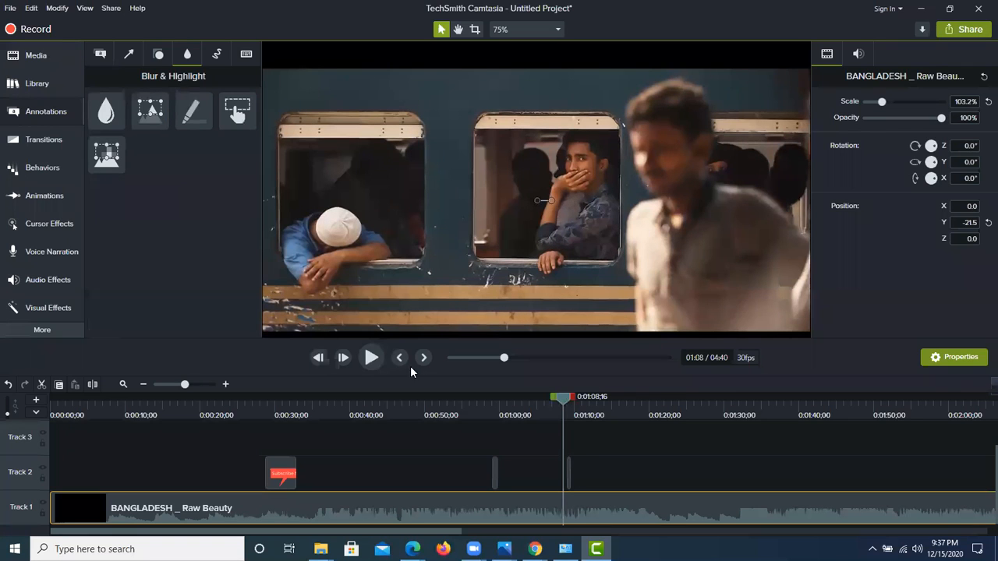
click(570, 475)
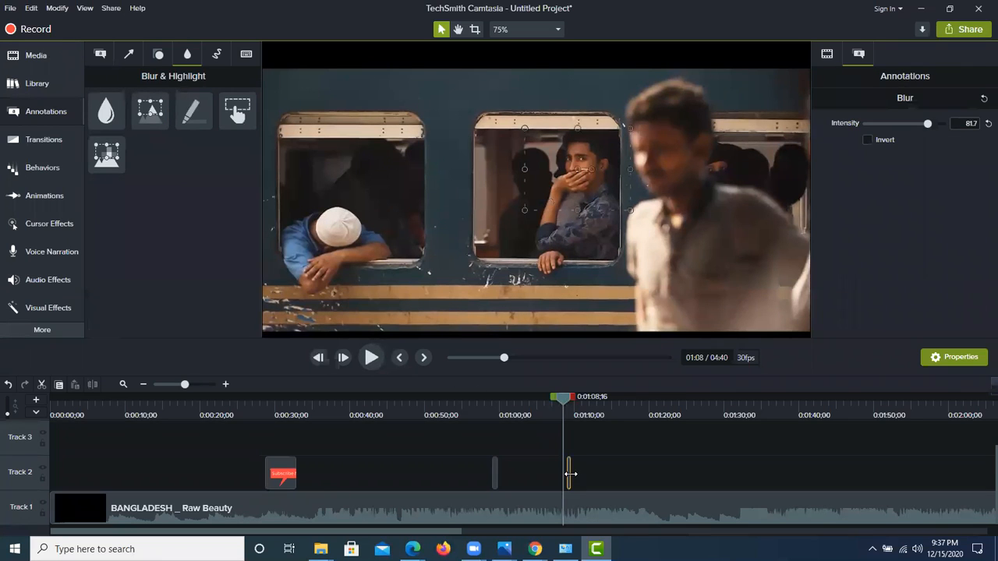
right_click(575, 466)
click(608, 285)
Step: Add a new Blur at 0:01:08;16 over the man covering his mouth and narrow it to fit inside the train window
mouse_move(107, 111)
mouse_down()
mouse_move(596, 169)
mouse_move(585, 181)
mouse_up()
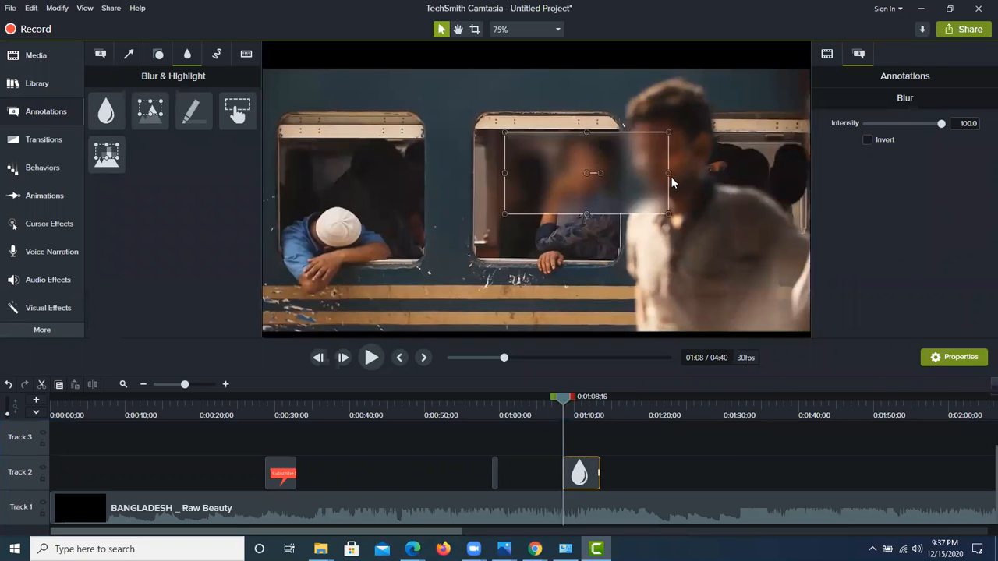
drag(670, 174, 624, 173)
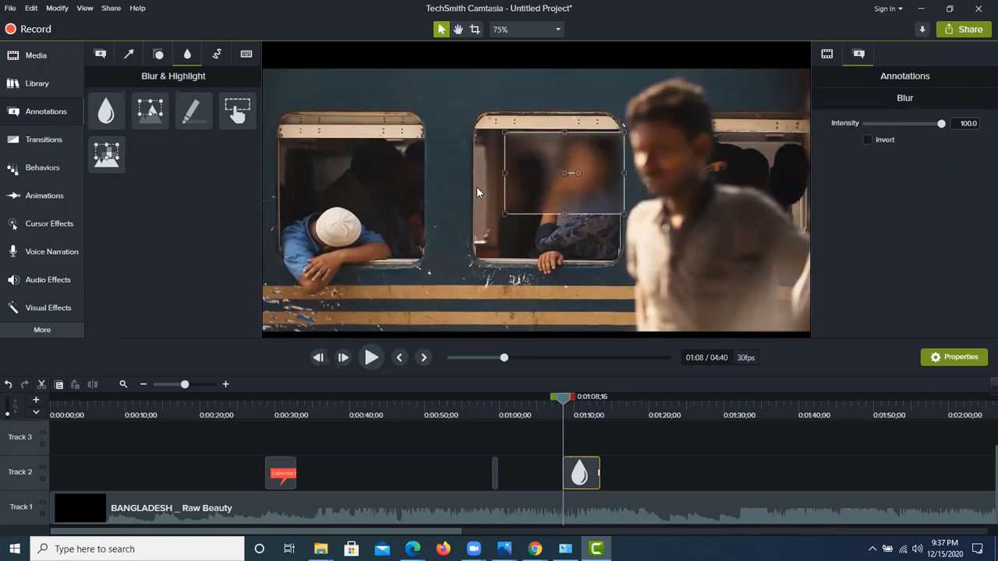
drag(503, 172, 511, 172)
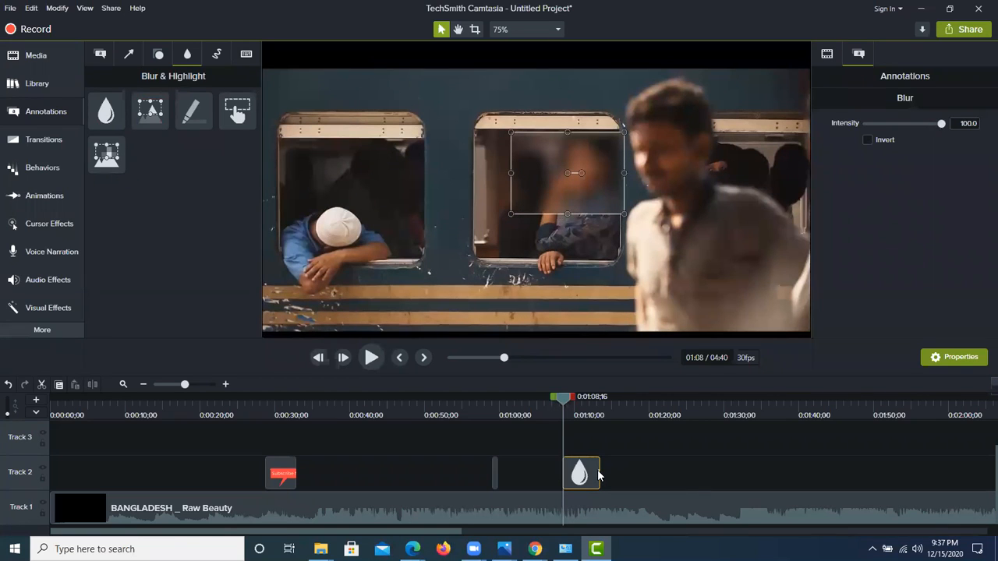
Step: Shorten the new blur clip to about 2 seconds by trimming its end, and preview it over the train window shot
drag(600, 469, 579, 468)
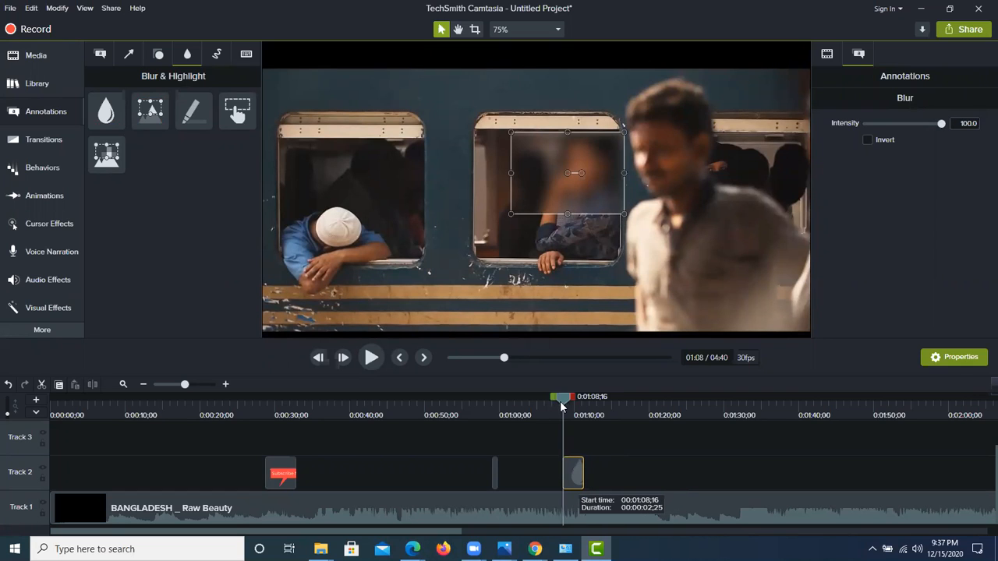
click(371, 358)
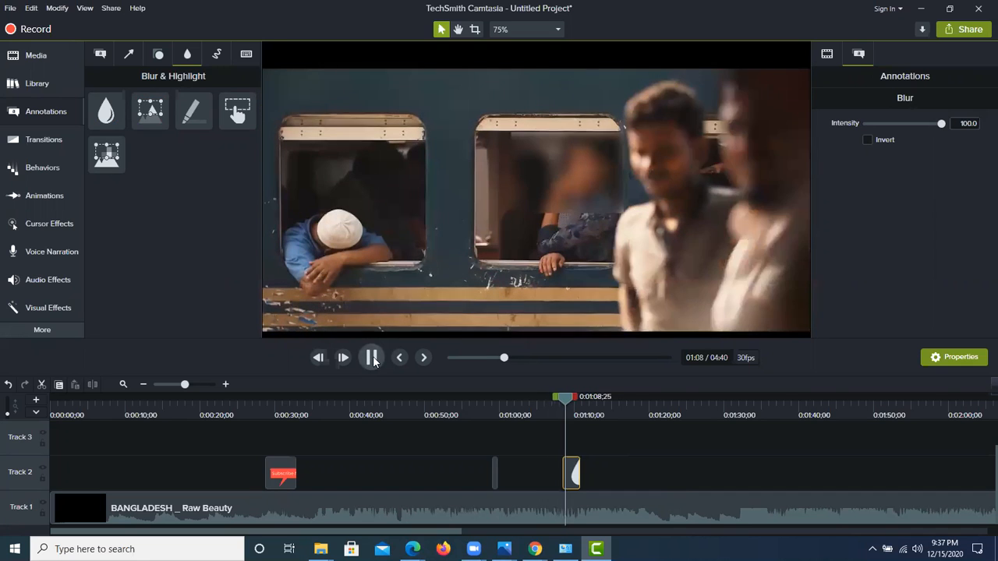
click(372, 357)
click(371, 357)
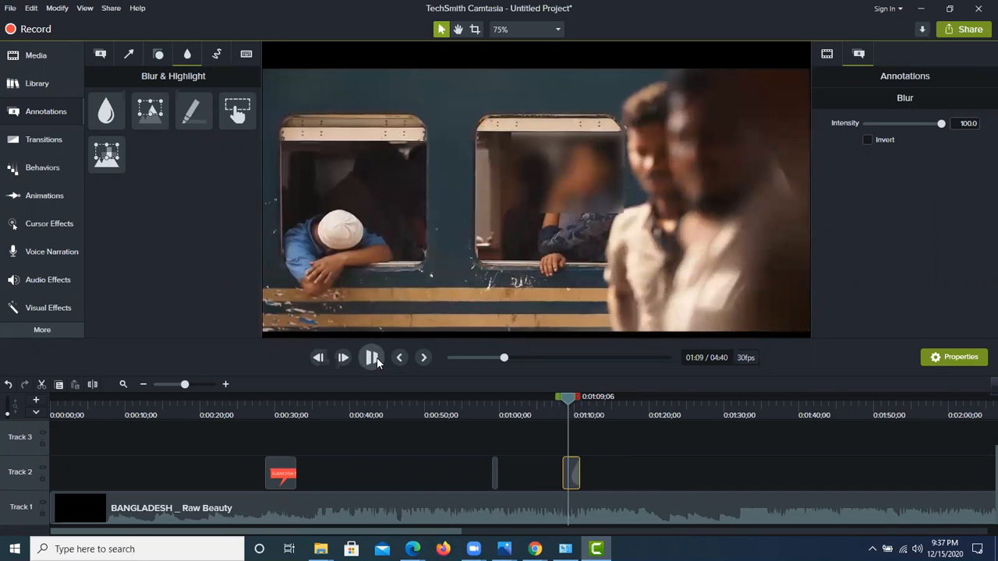
click(372, 357)
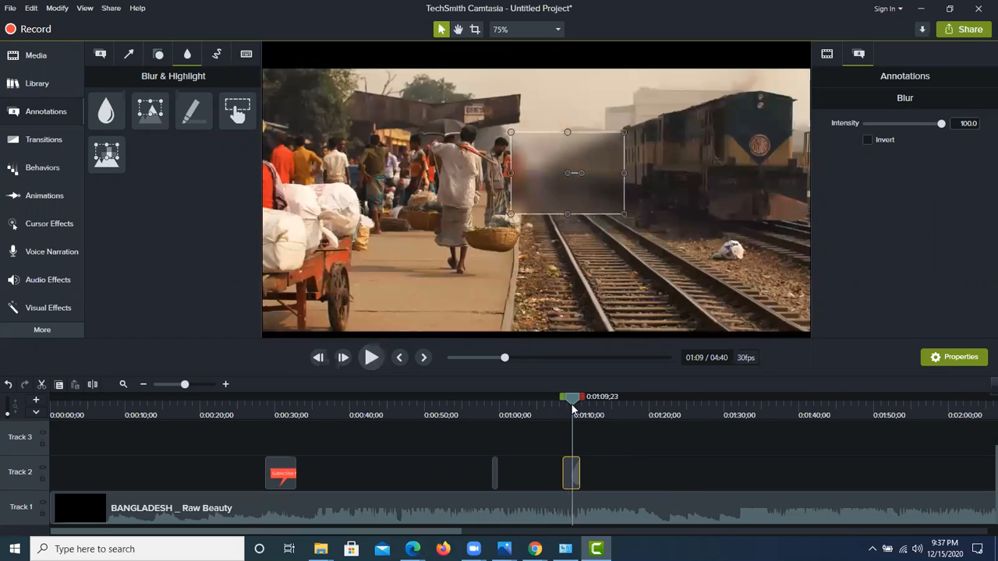
Step: Trim the blur clip further to about 1 second so it ends with the train window shot, and play the section back
drag(570, 406, 567, 401)
drag(580, 476, 573, 477)
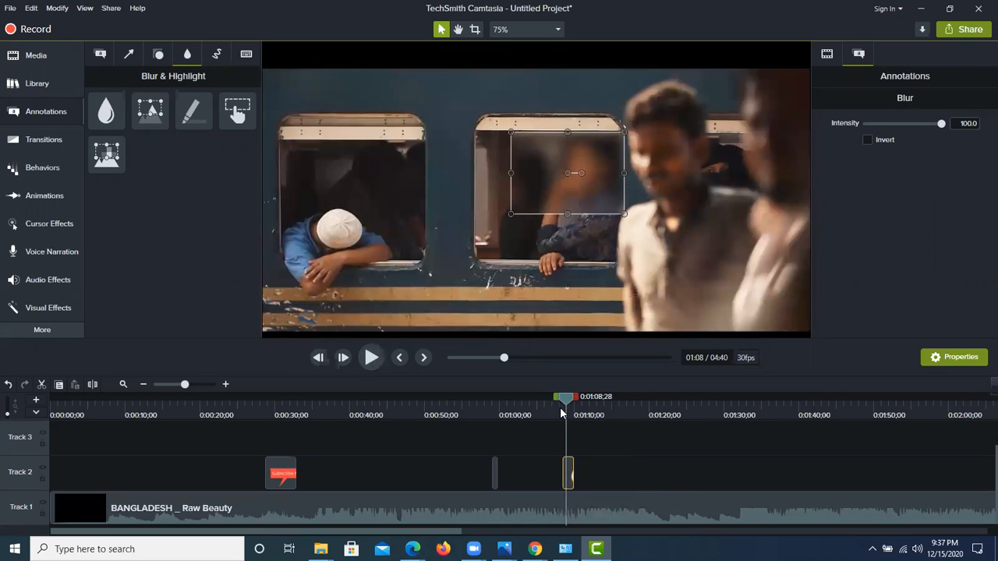
drag(566, 402, 554, 402)
click(366, 366)
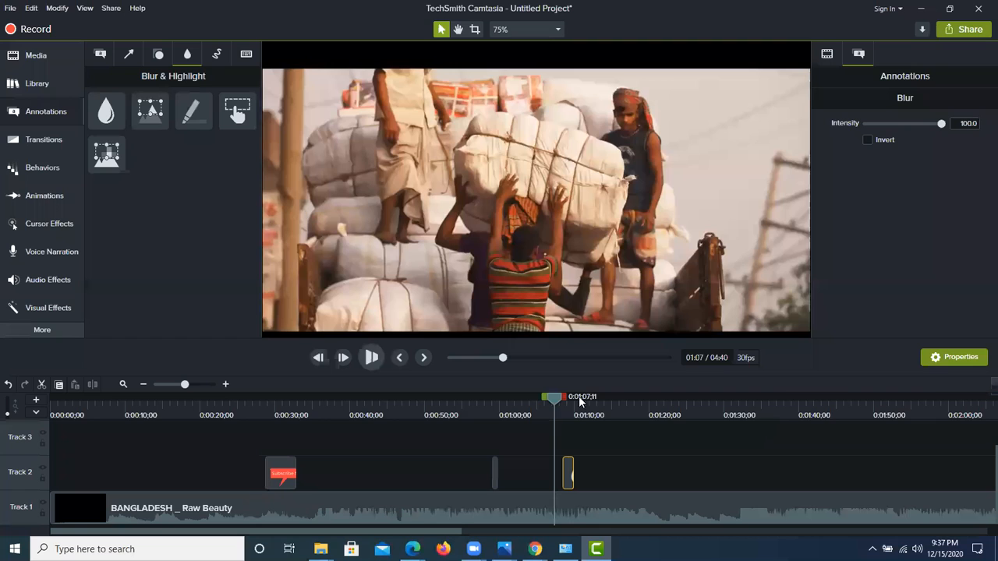
drag(556, 403, 556, 405)
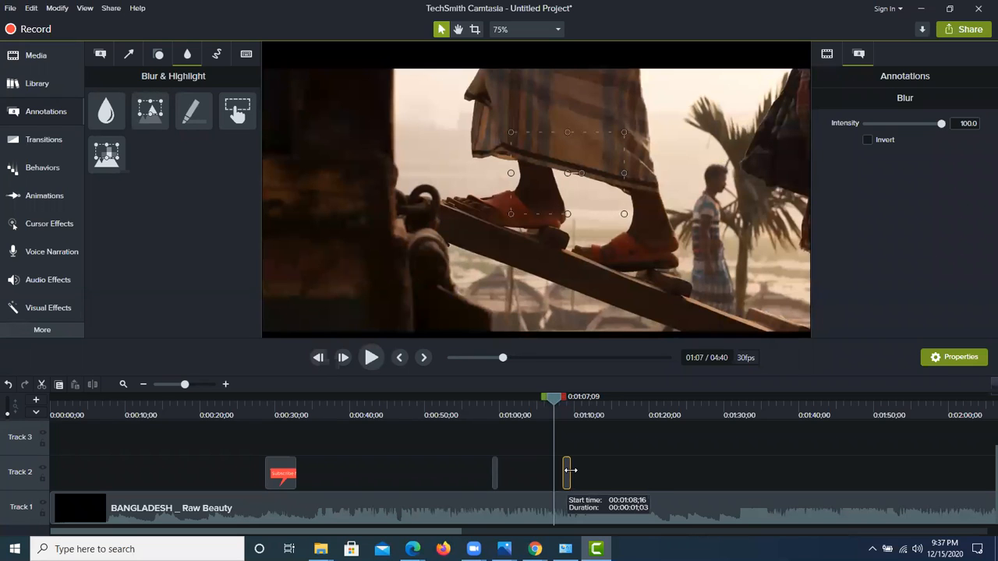
click(372, 360)
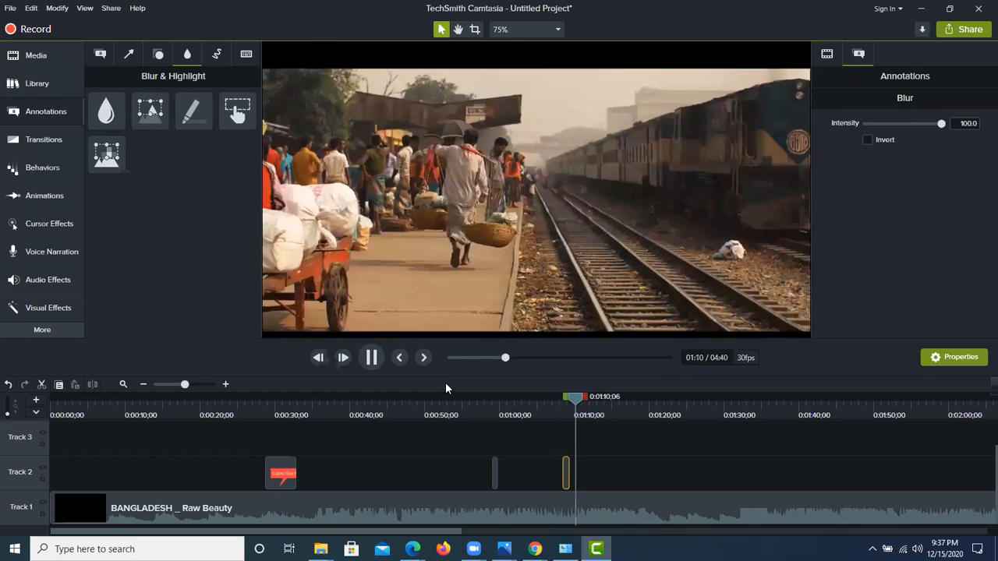
click(372, 358)
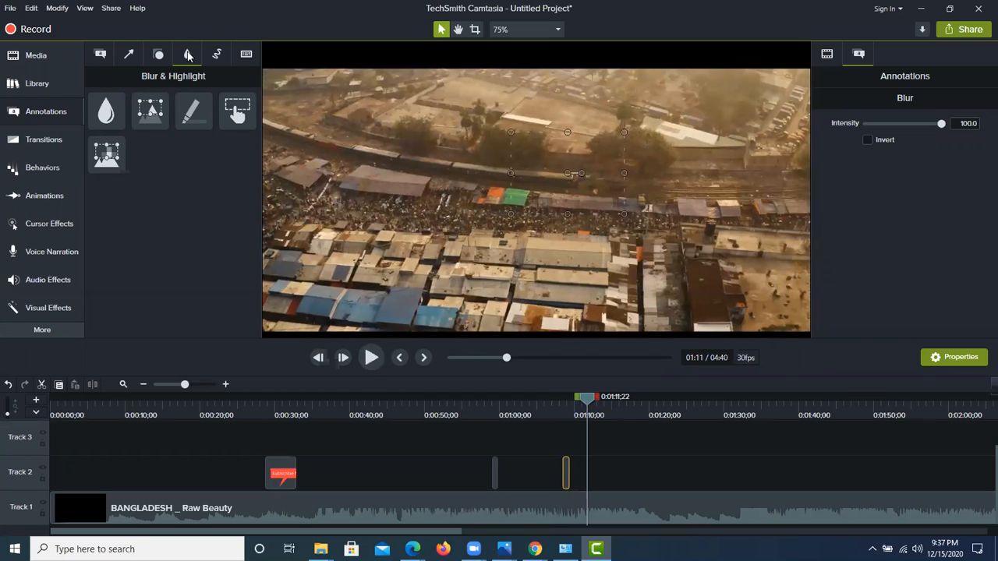
Step: Add the Sketch Motion rectangle to the video at 0:01:11;22 and preview its drawing animation from 0:01:07;00
click(215, 54)
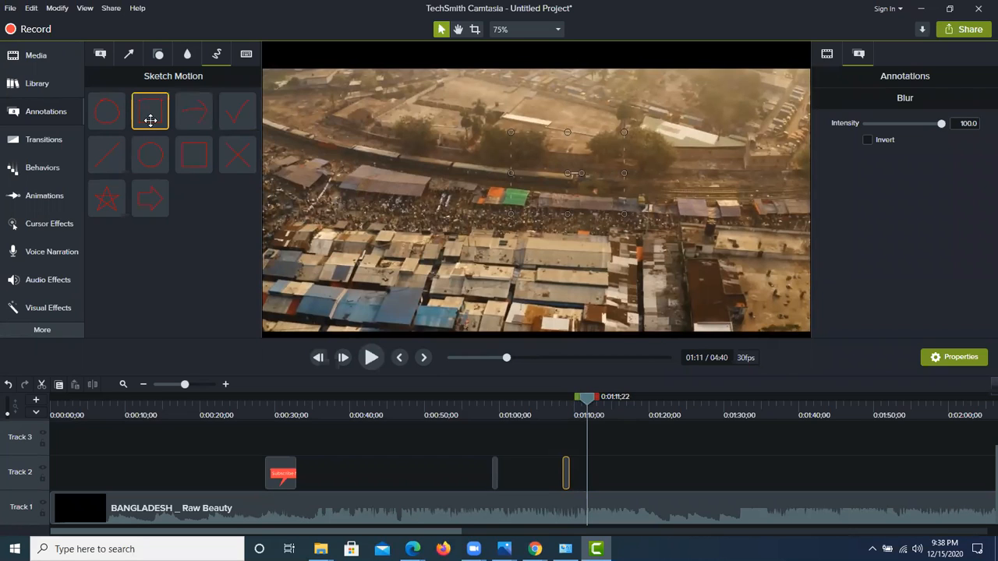
mouse_move(150, 119)
mouse_down()
mouse_move(390, 184)
mouse_move(556, 179)
mouse_up()
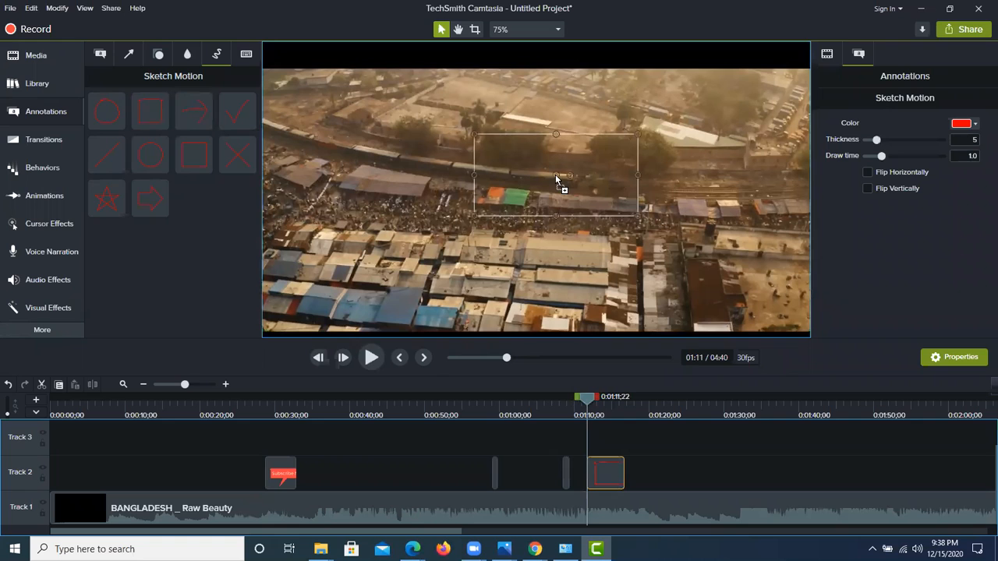
click(594, 407)
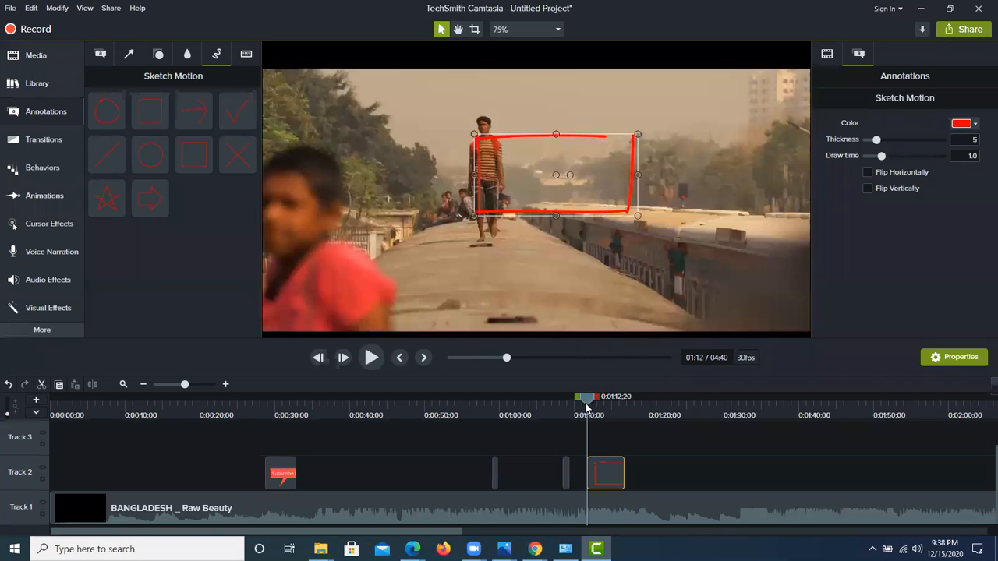
click(550, 408)
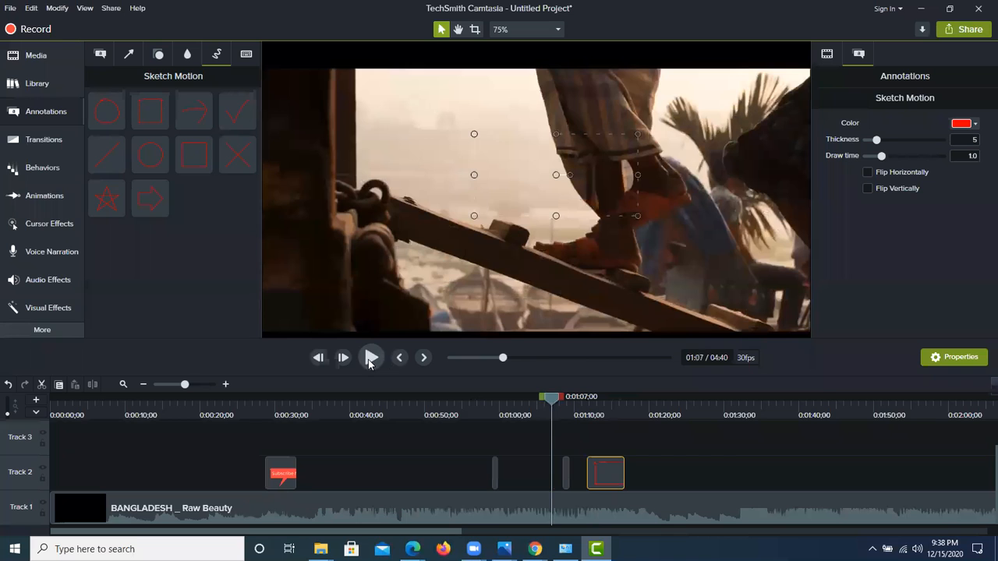
click(371, 358)
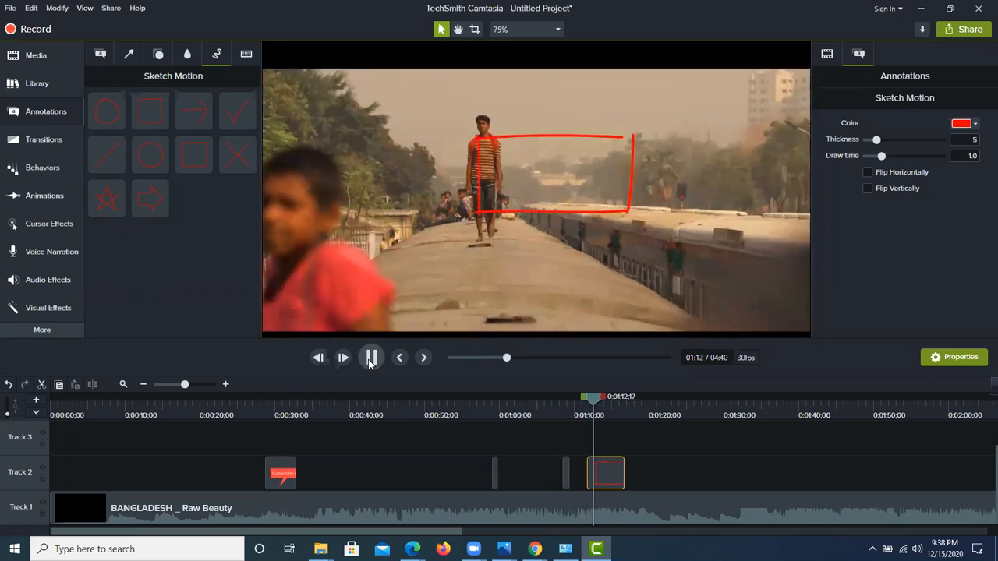
Step: Shorten the sketch rectangle clip to about 3 seconds by trimming its end, and replay it from 0:01:10;20
drag(587, 400, 578, 399)
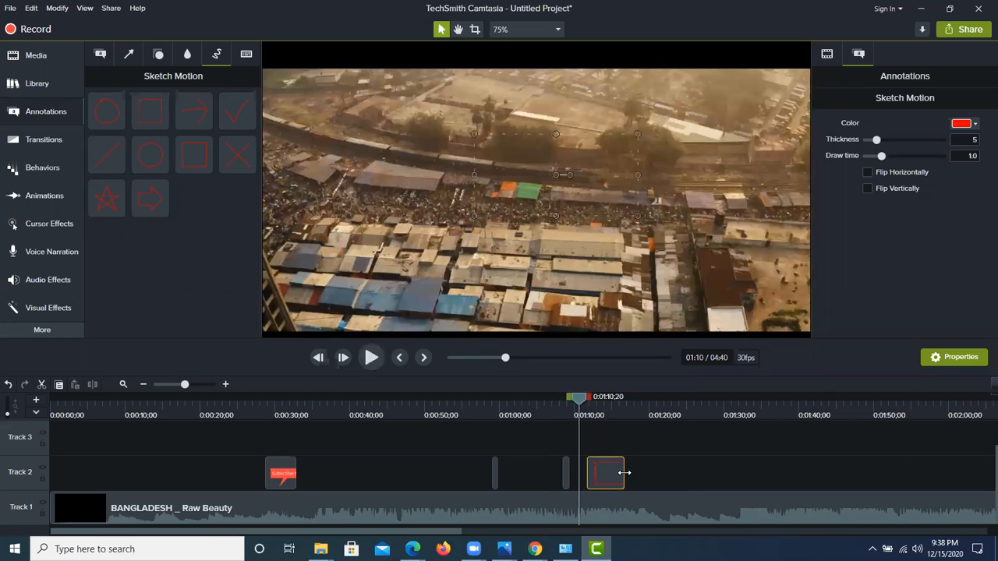
drag(619, 473, 607, 472)
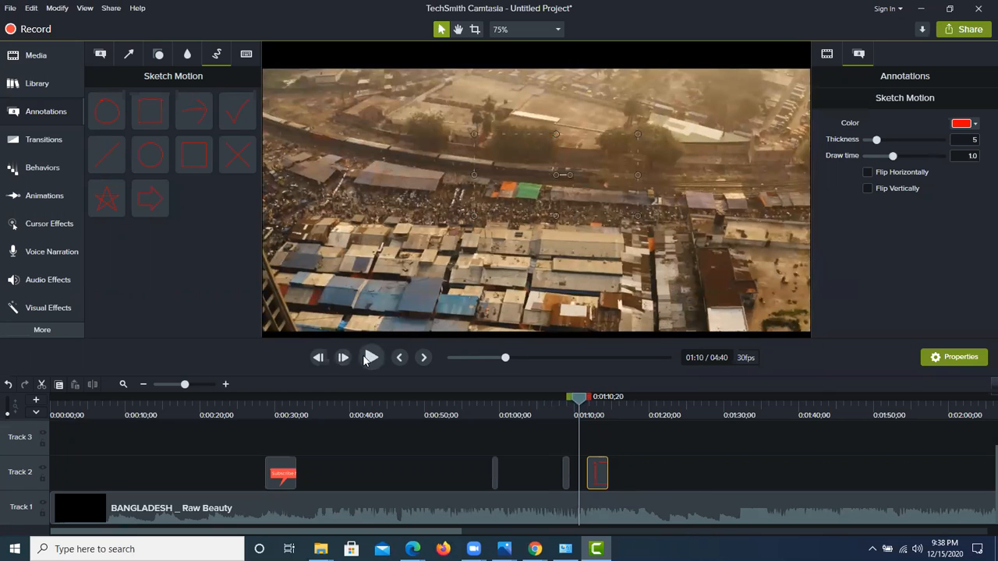
click(371, 357)
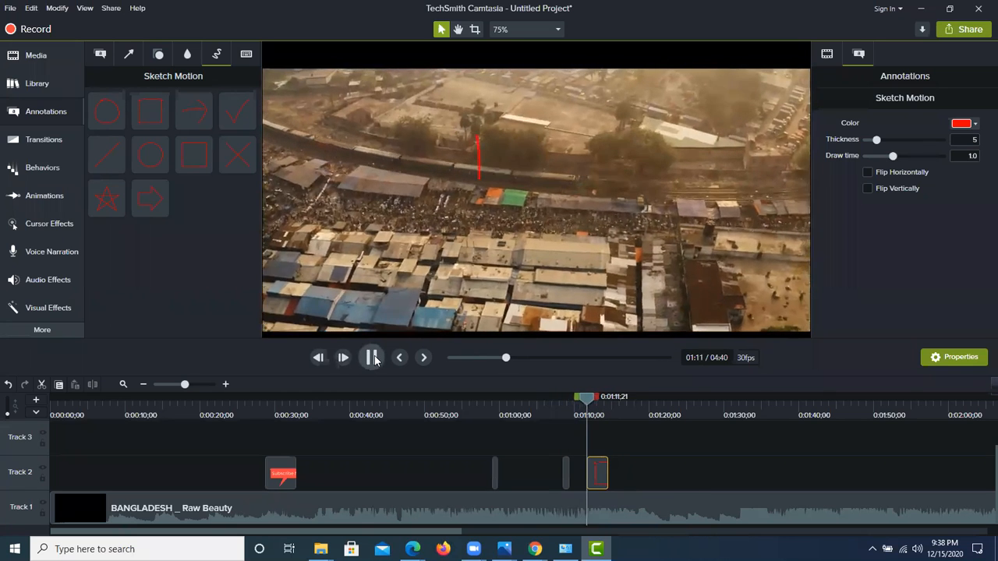
Step: Pause at 0:01:12;14 and reposition and enlarge the sketch rectangle to frame the man walking on the train roof
click(371, 357)
mouse_move(536, 186)
mouse_down()
mouse_move(520, 172)
mouse_move(489, 173)
mouse_move(520, 234)
mouse_move(518, 261)
mouse_up()
drag(520, 116, 520, 106)
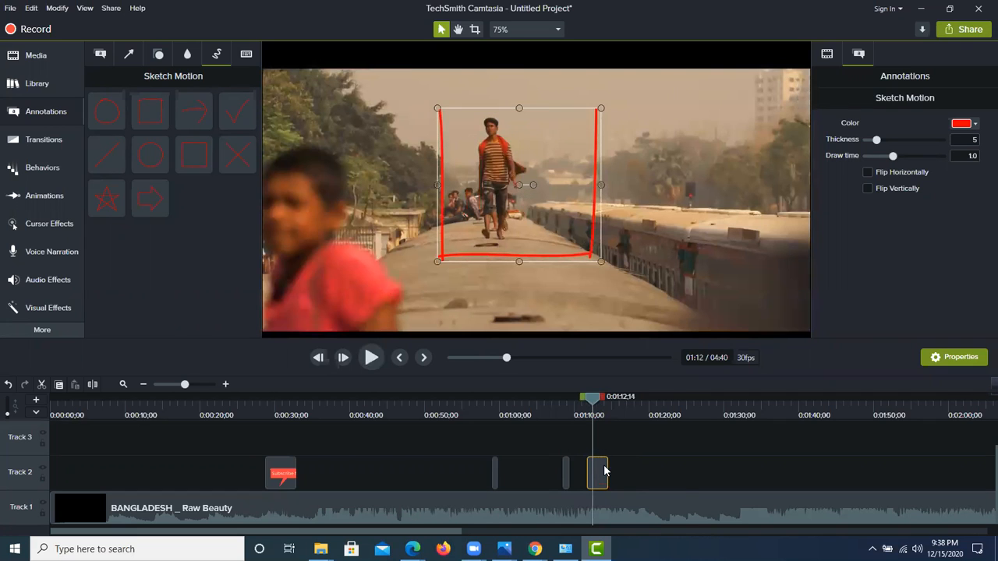
Step: Trim the end of the sketch rectangle clip to a duration of about 1.5 seconds and play the section back
drag(608, 468, 599, 463)
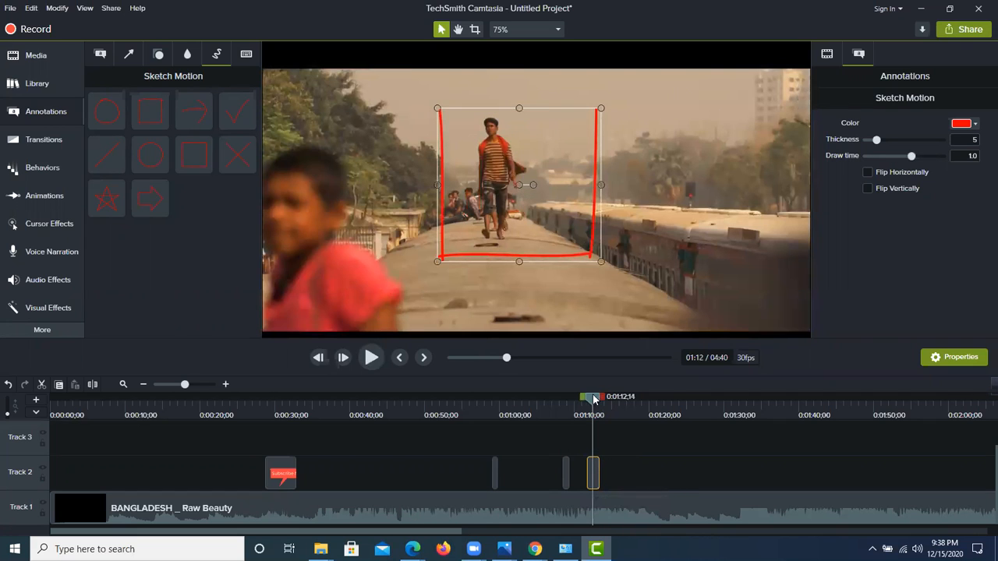
drag(593, 398, 578, 398)
click(370, 357)
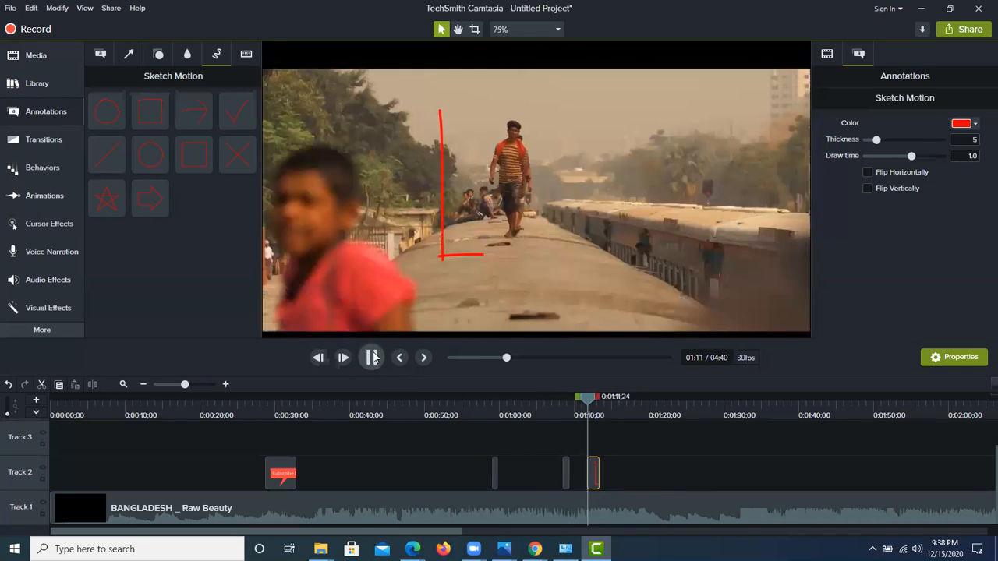
click(373, 358)
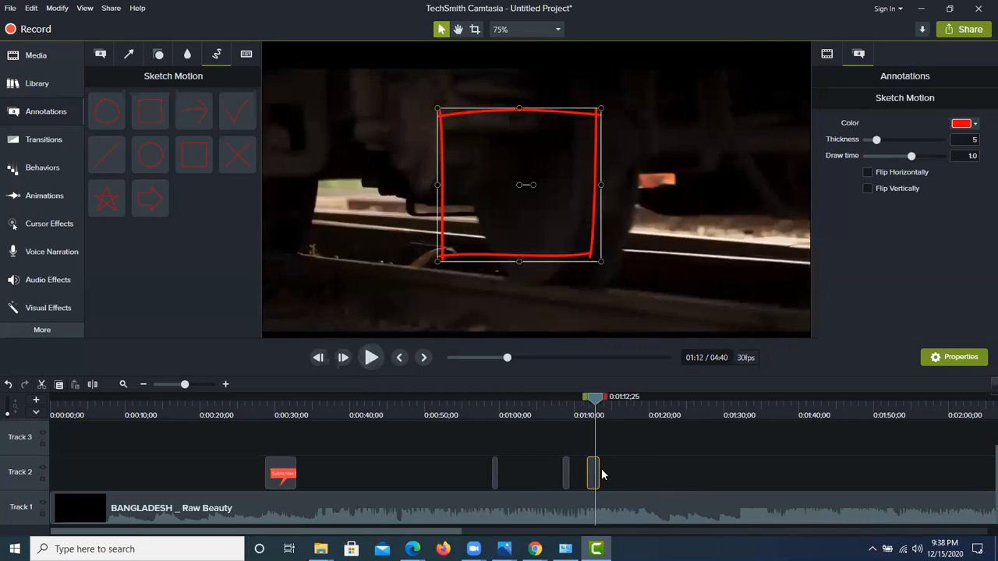
Step: Trim the end of the sketch rectangle clip to about 1 second and play the section back from 0:01:06;00
drag(599, 469, 594, 468)
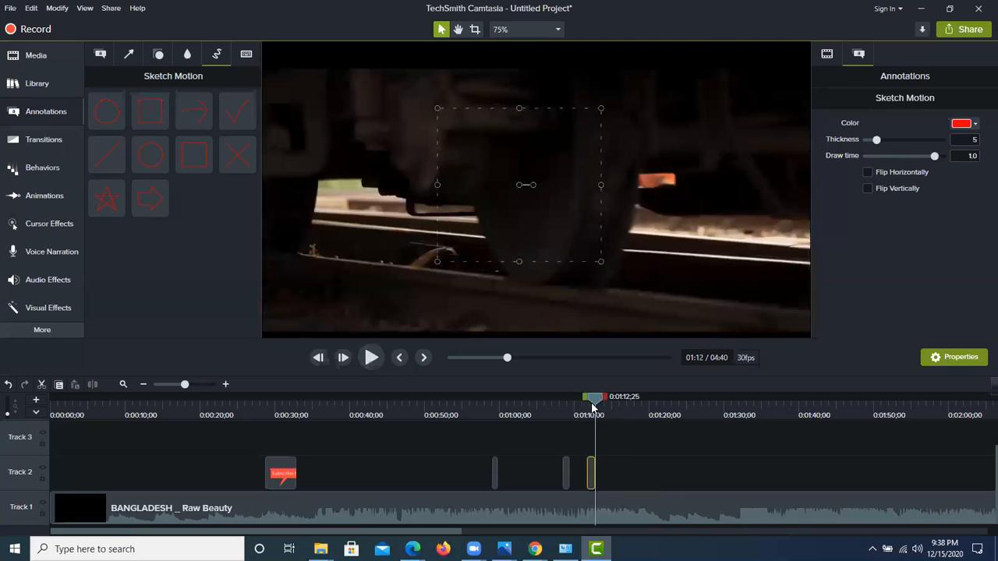
click(584, 407)
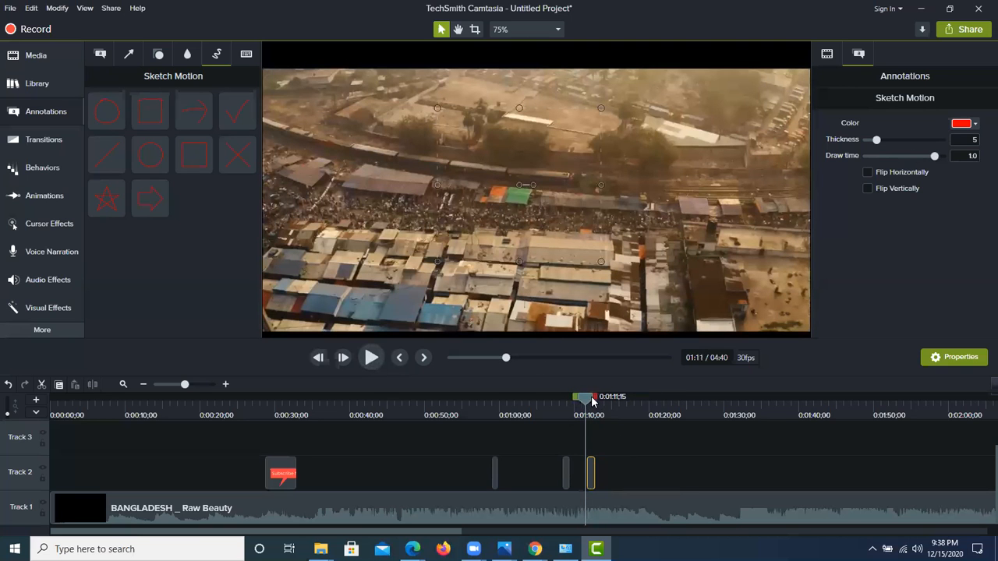
drag(585, 401, 545, 401)
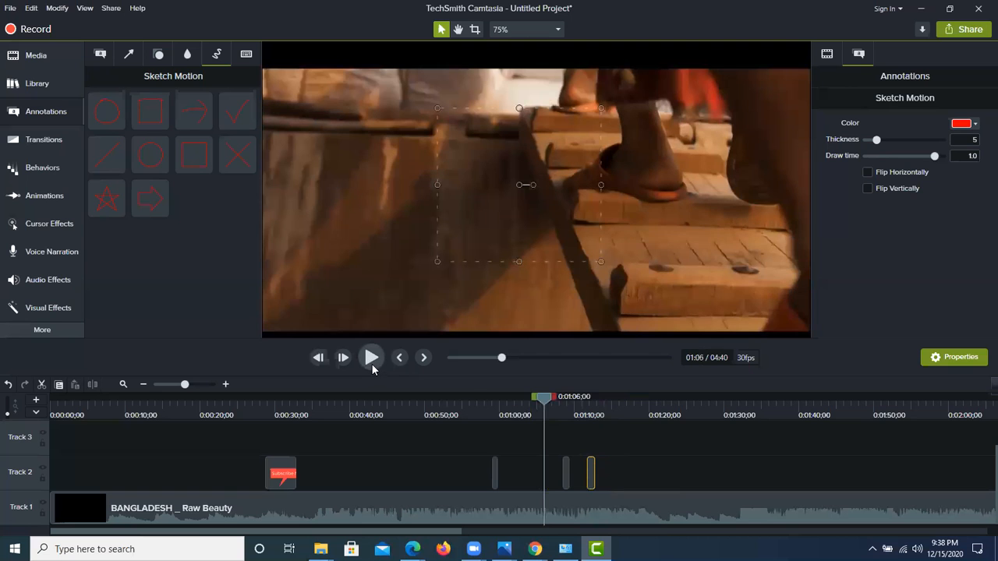
click(372, 359)
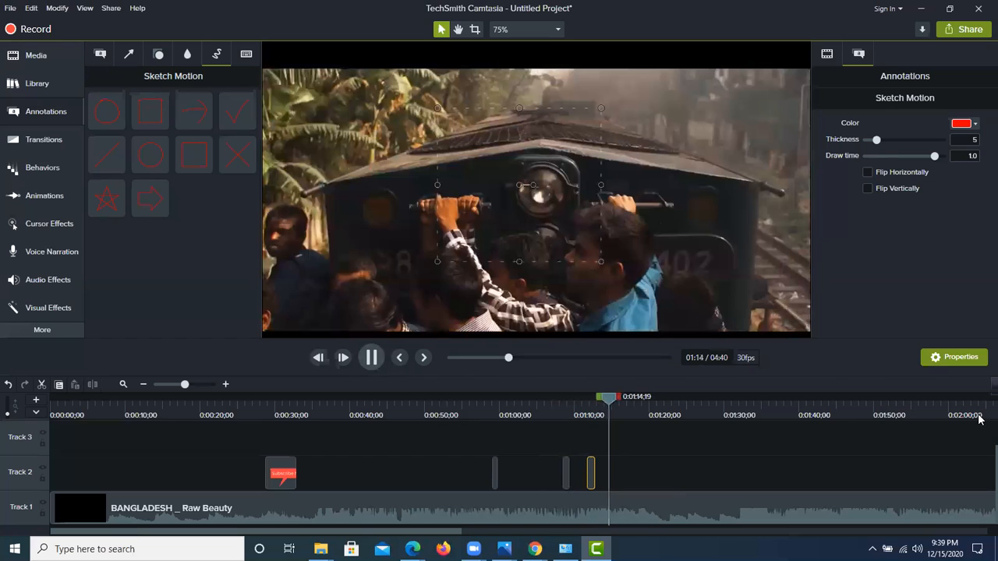
key(space)
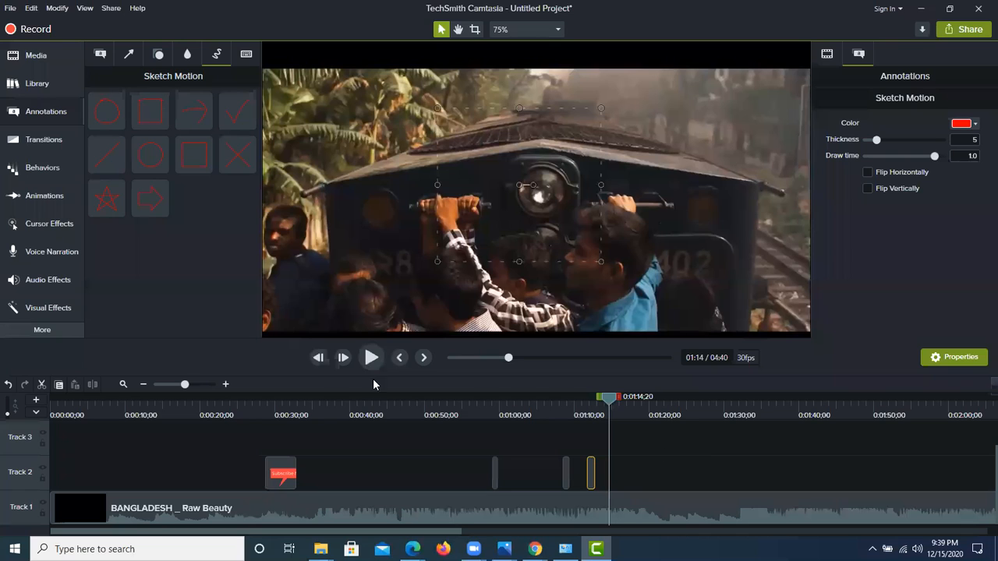
Step: Add the first Ctrl+A keystroke callout, in the Traditional style, to the lower part of the video frame at 0:01:14;20
click(34, 61)
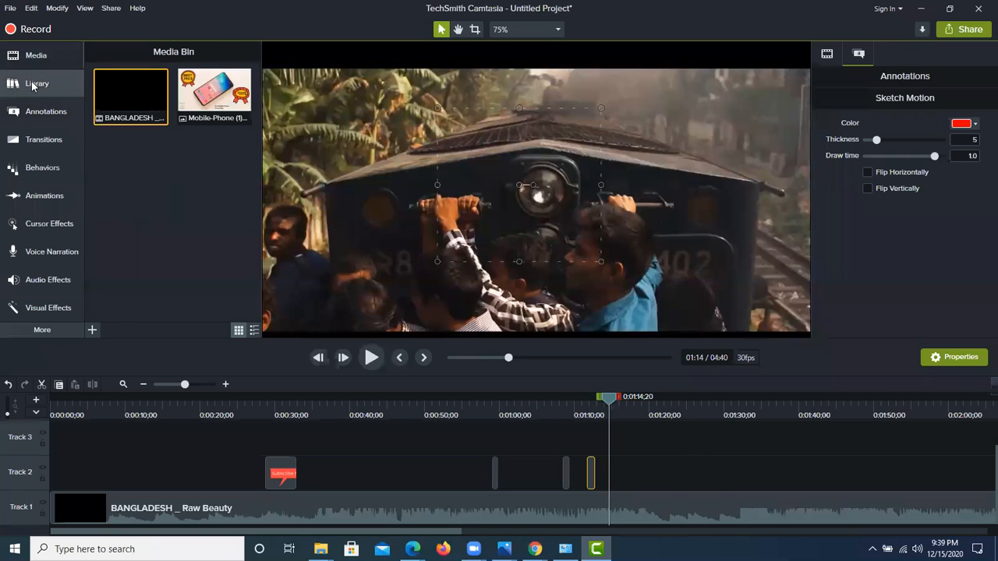
click(34, 84)
click(41, 113)
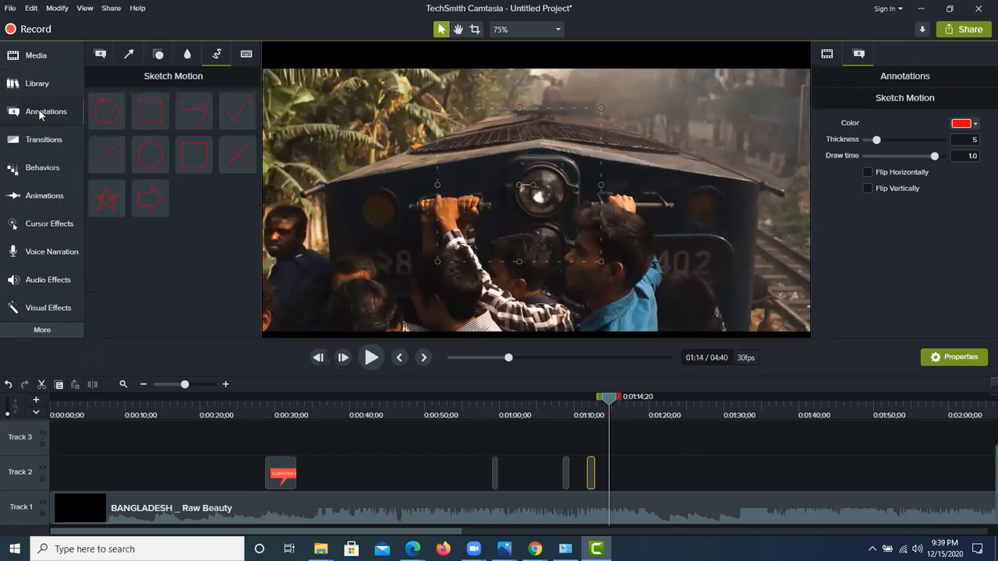
click(246, 53)
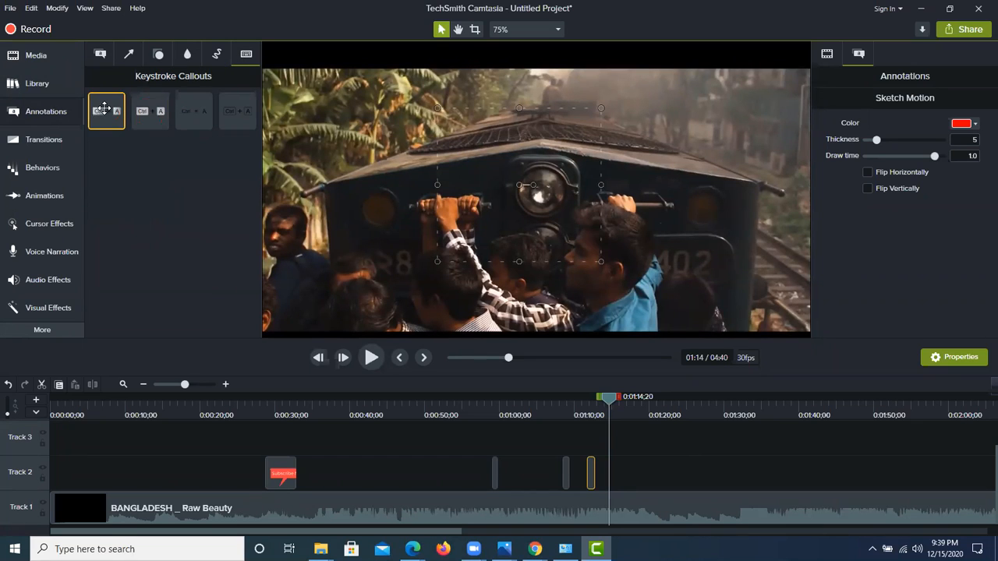
drag(104, 110, 671, 283)
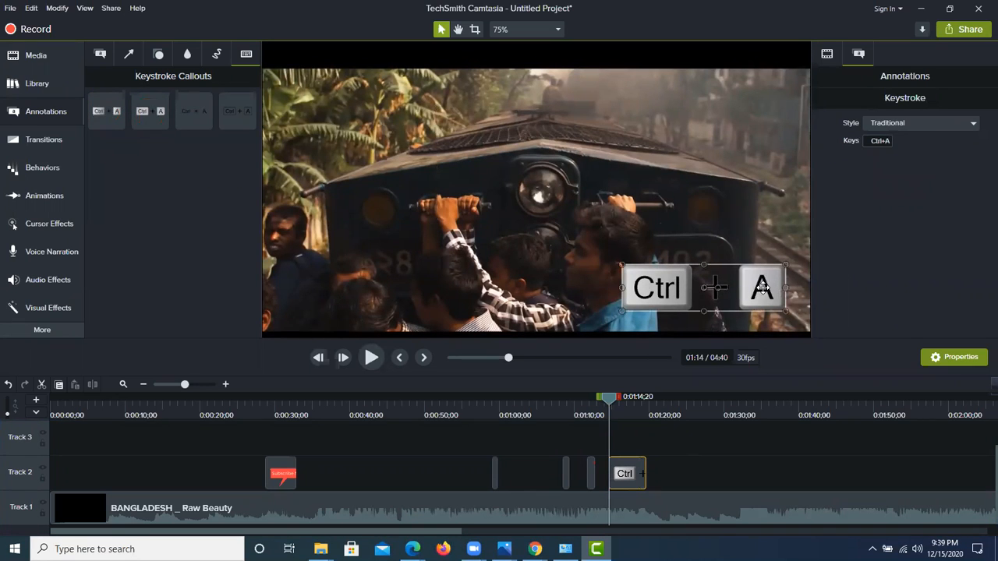
right_click(762, 288)
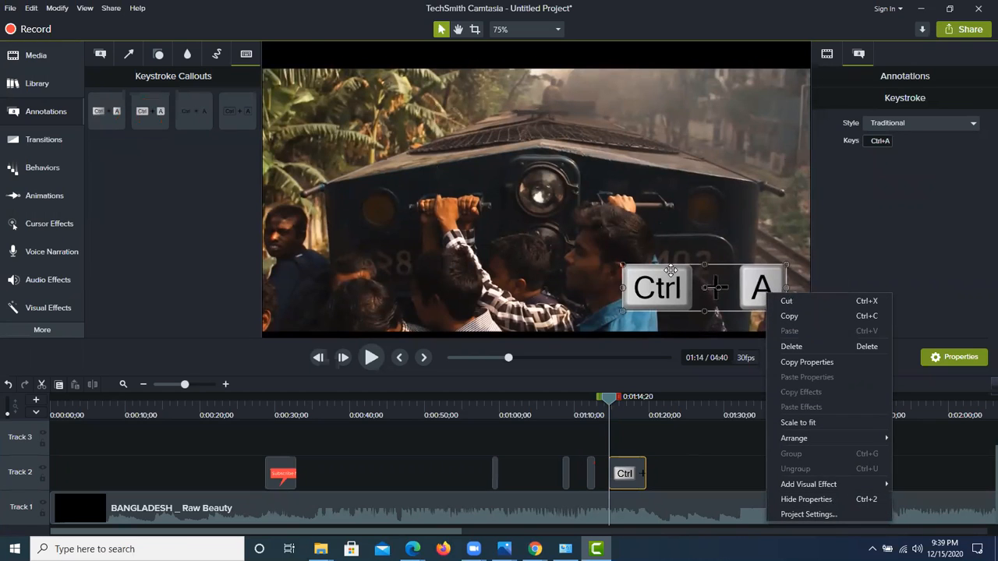
click(669, 271)
Step: Change the keystroke callout's keys to N
click(889, 140)
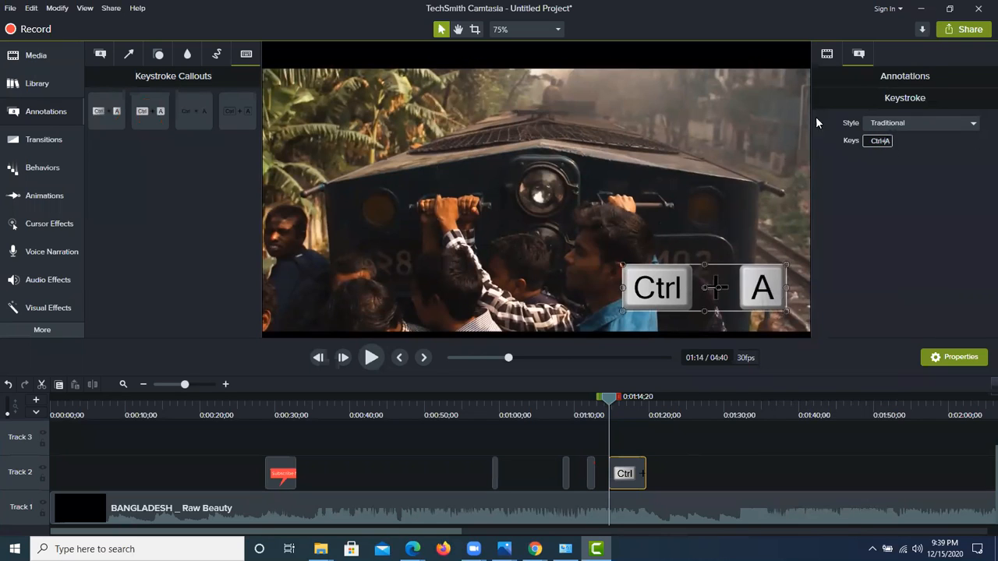
click(889, 140)
key(BackSpace)
key(n)
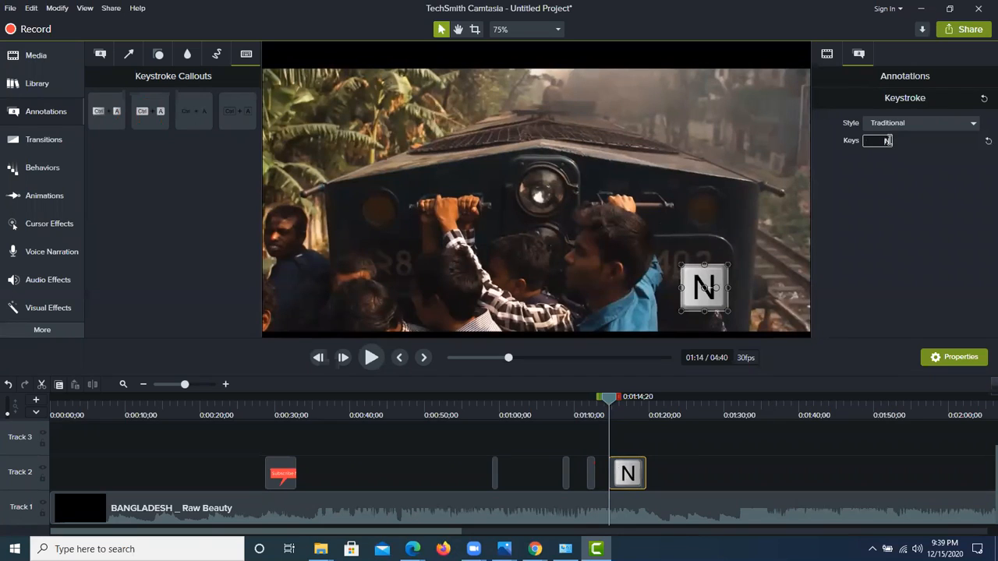
Step: Set the N keystroke callout's style to Gray and delete the callout
click(907, 125)
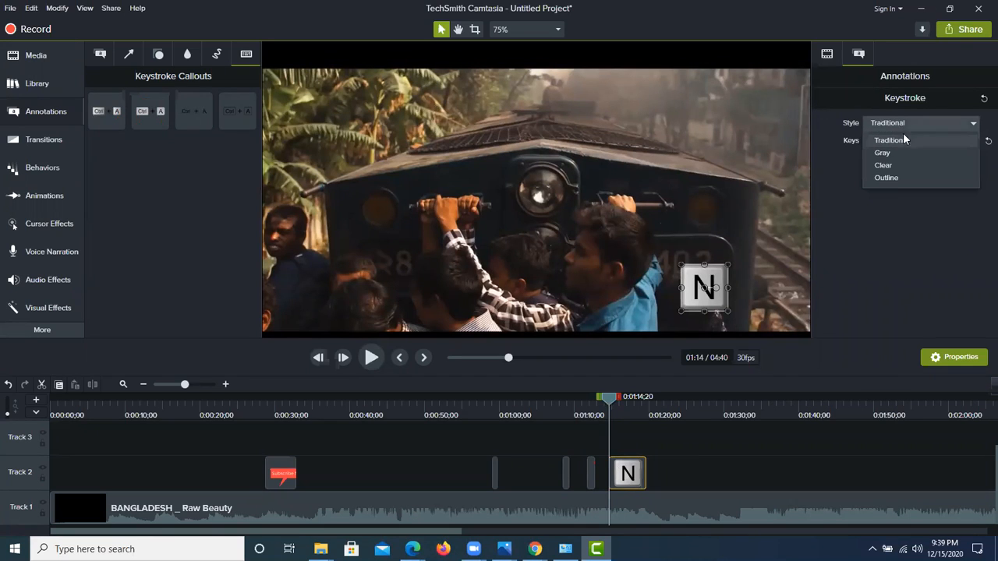
click(897, 153)
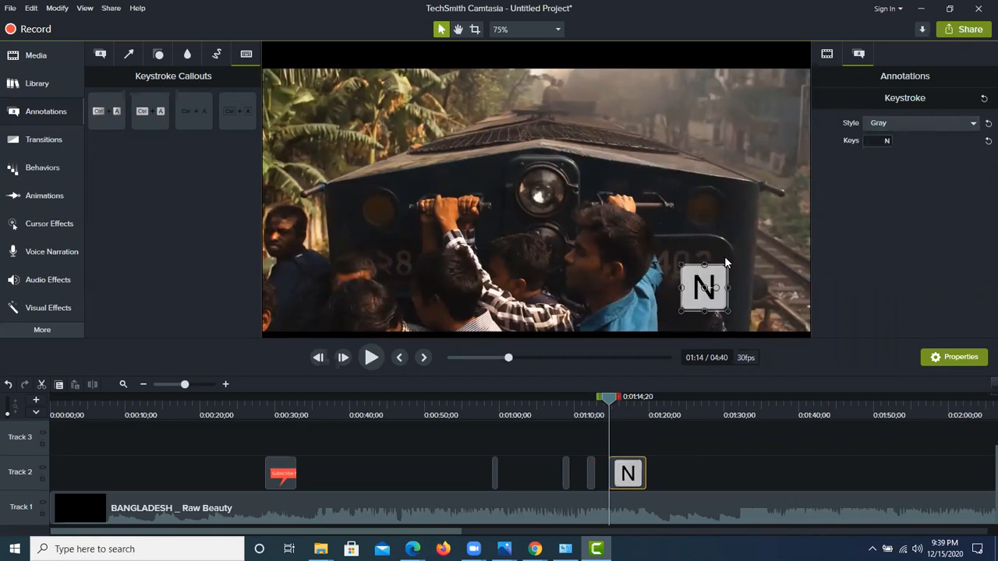
right_click(707, 267)
click(737, 322)
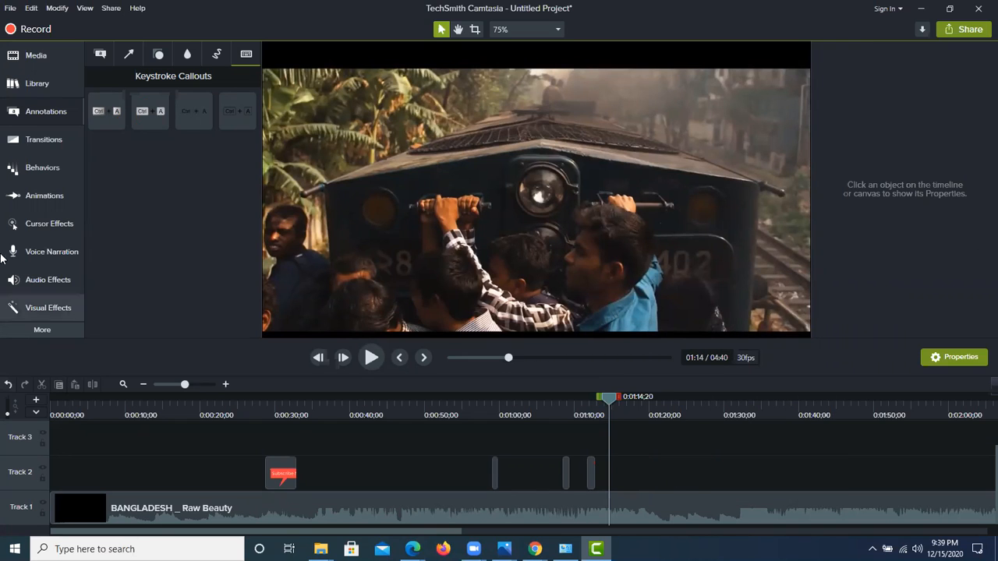
Step: Look over the transition and behavior presets, and play the Subscribe Now callout's section from 0:00:22;07 and 0:00:28;02
click(22, 147)
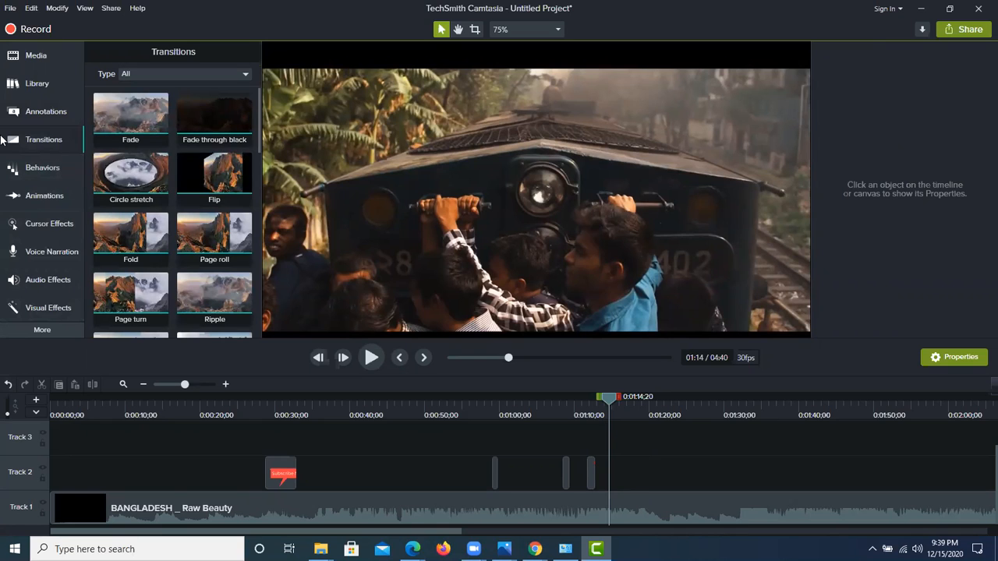
click(31, 173)
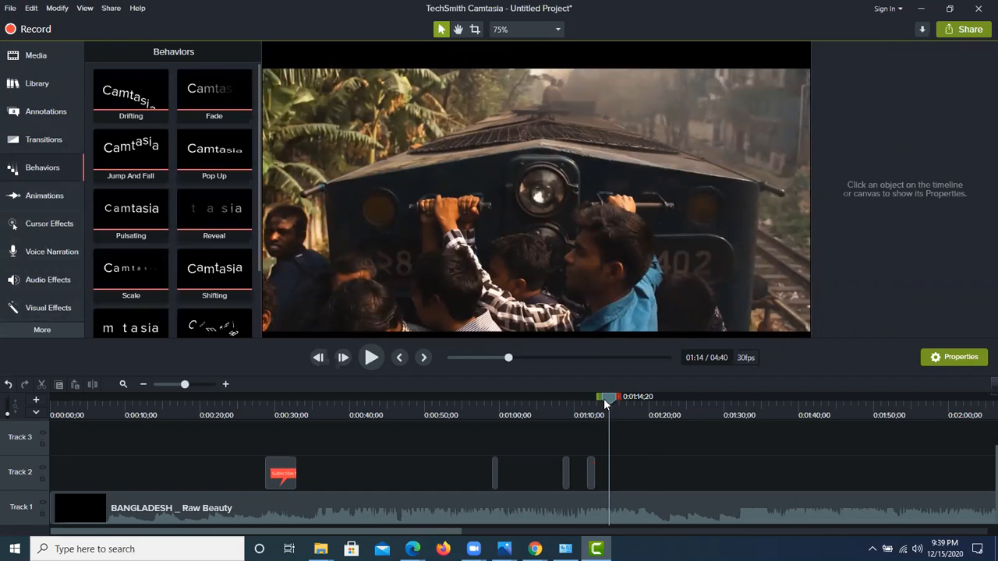
drag(603, 405, 217, 407)
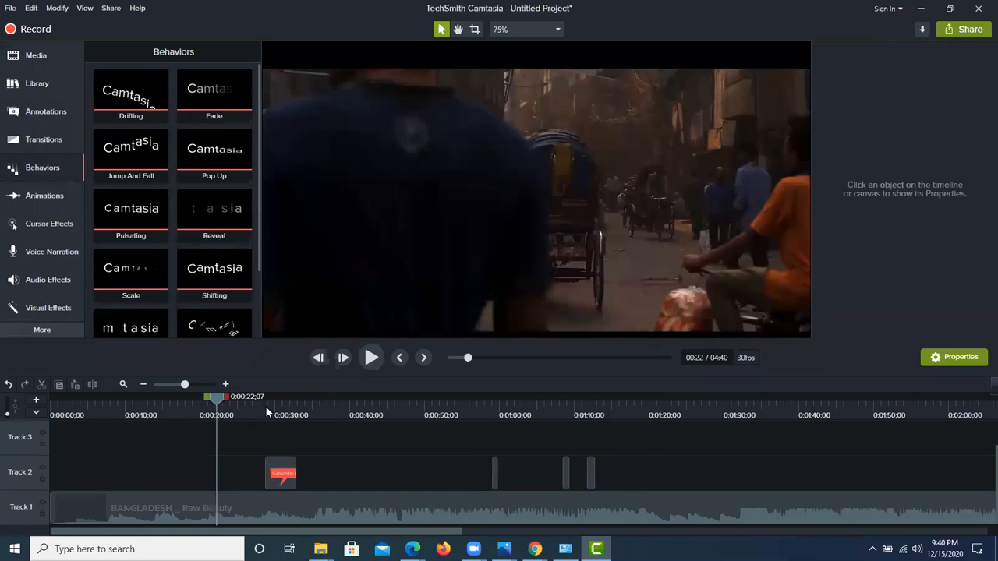
click(371, 361)
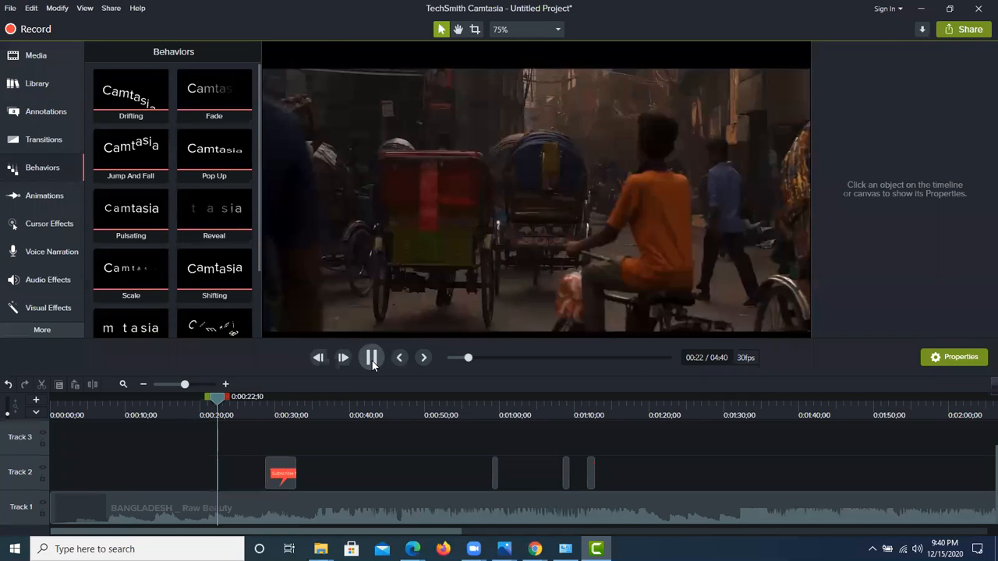
click(372, 360)
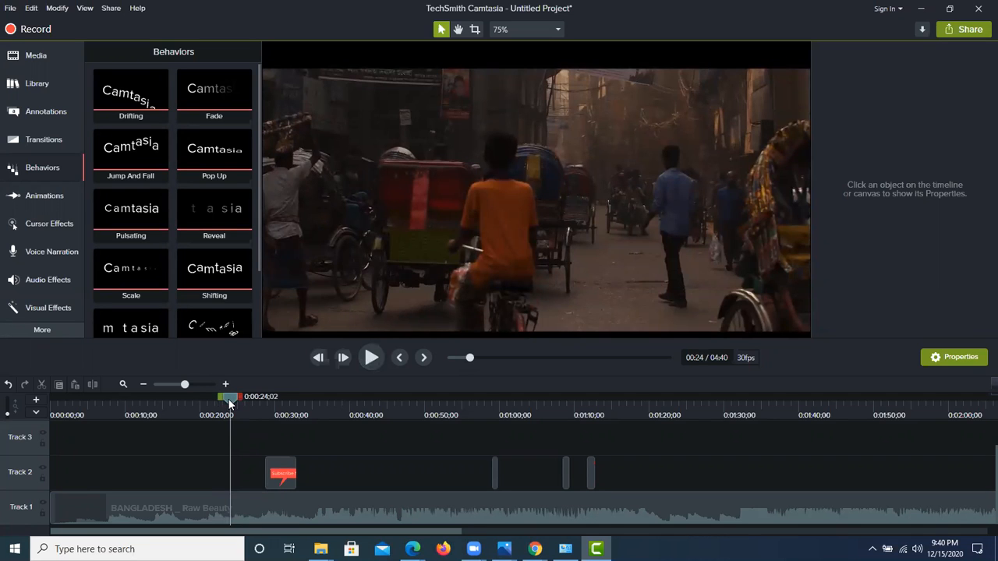
drag(230, 404, 261, 406)
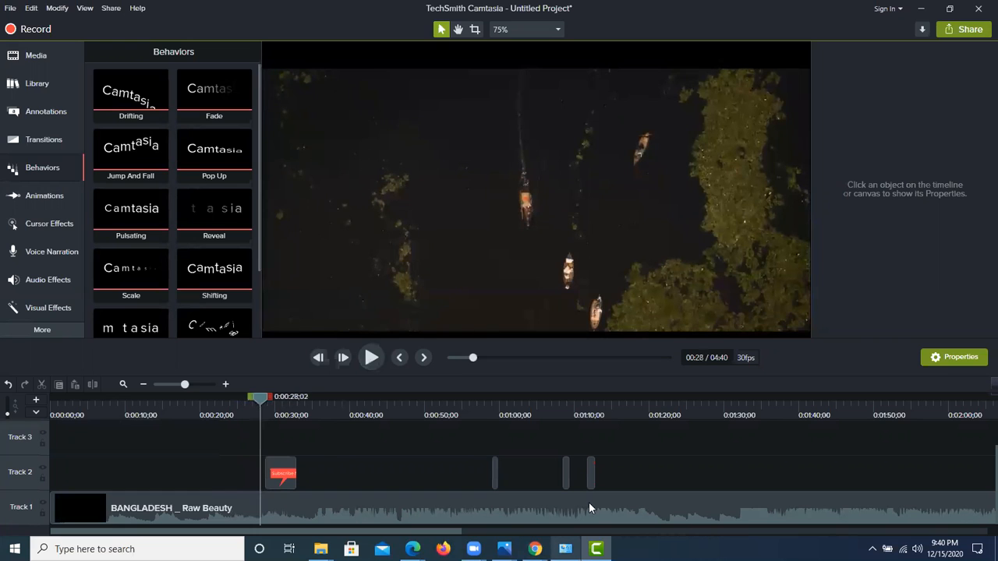
click(372, 358)
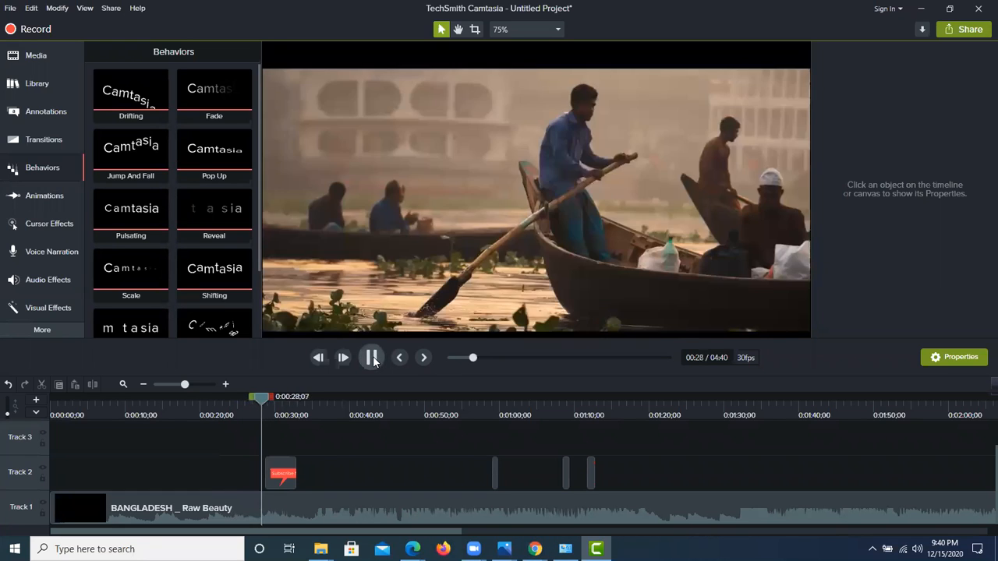
click(373, 359)
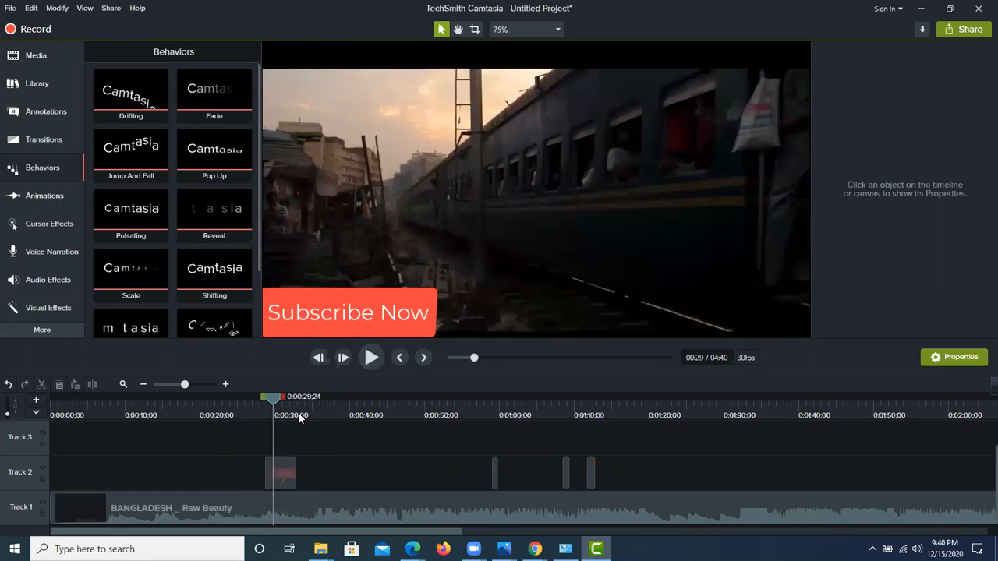
Step: Apply the Pop Up behavior to the Subscribe Now callout and preview it from 0:00:27;07
drag(263, 401, 257, 400)
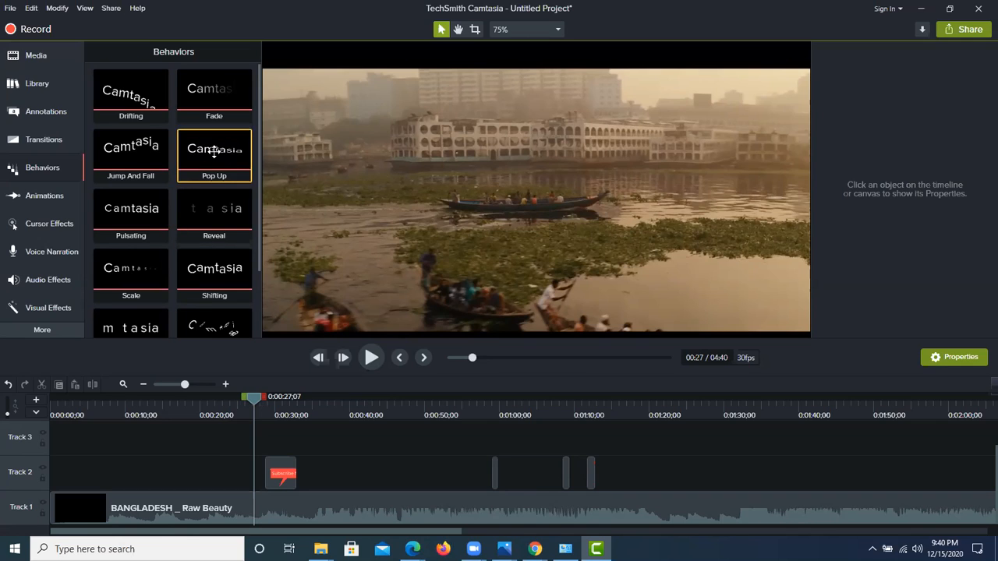
drag(214, 153, 289, 470)
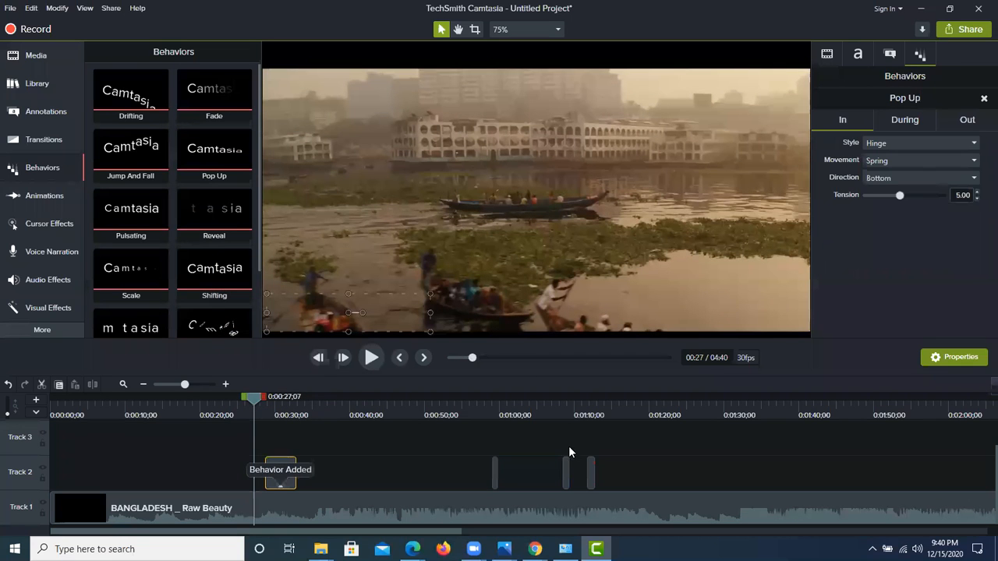
click(371, 356)
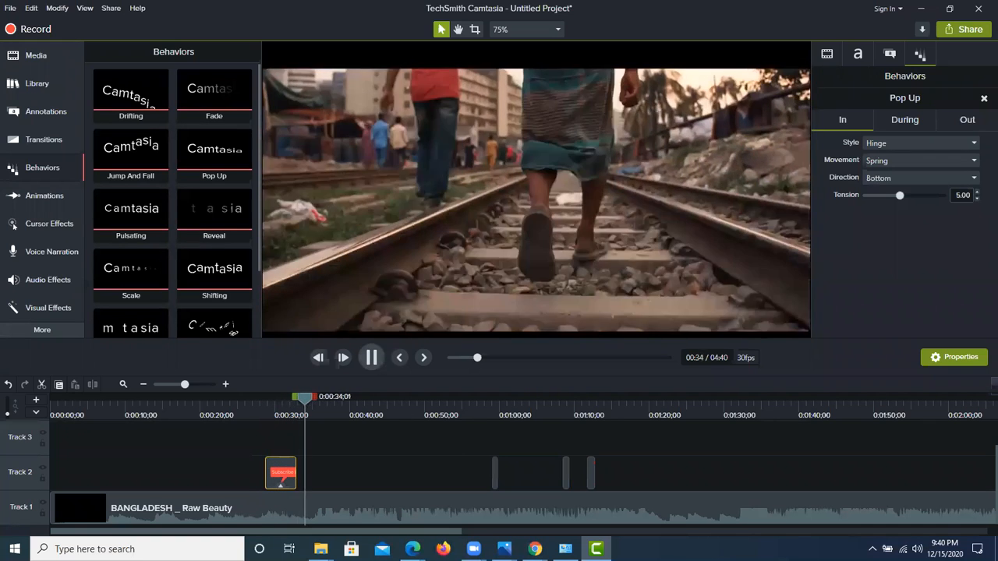
key(space)
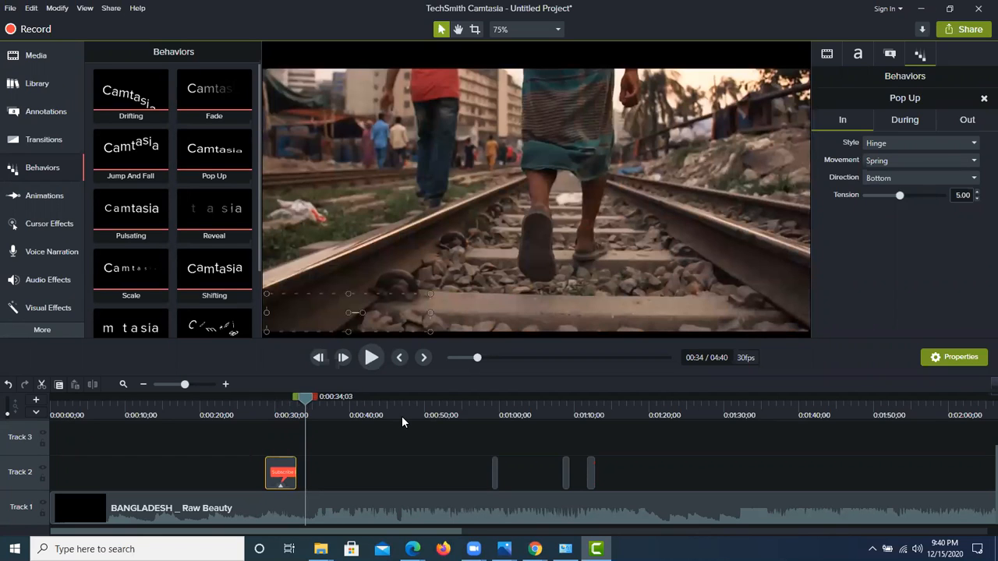
Step: Remove all effects from the Subscribe Now callout clip on Track 2
right_click(280, 485)
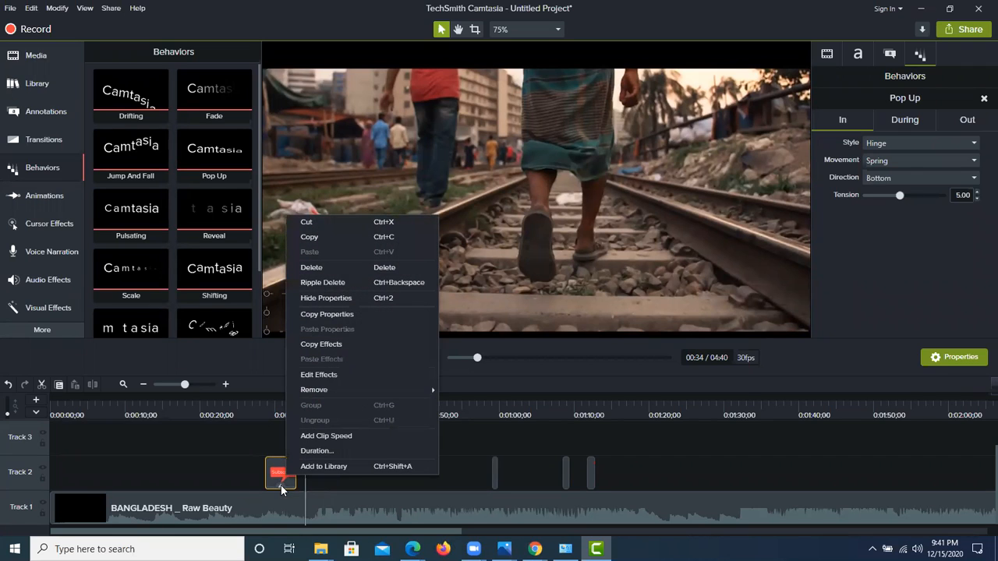
mouse_move(325, 389)
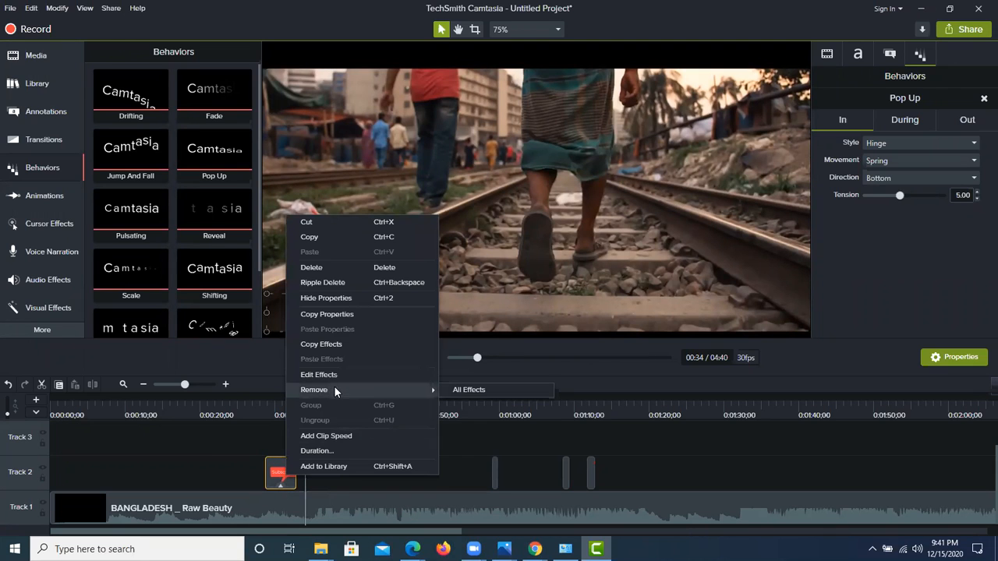
click(468, 390)
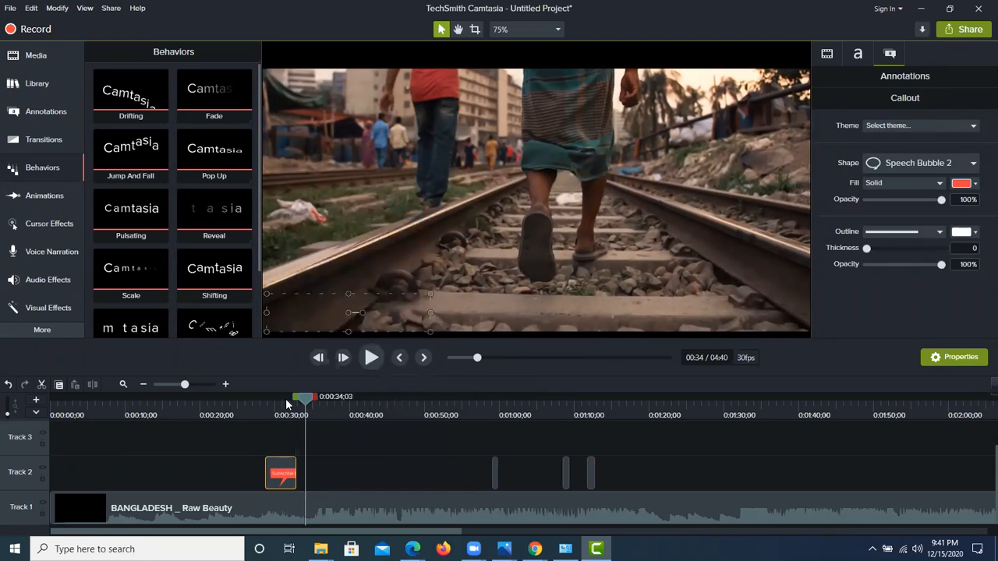
Step: Apply the Sliding behavior to the Subscribe Now callout and preview it from 0:00:24;03
click(230, 400)
scroll(205, 283, down, 1)
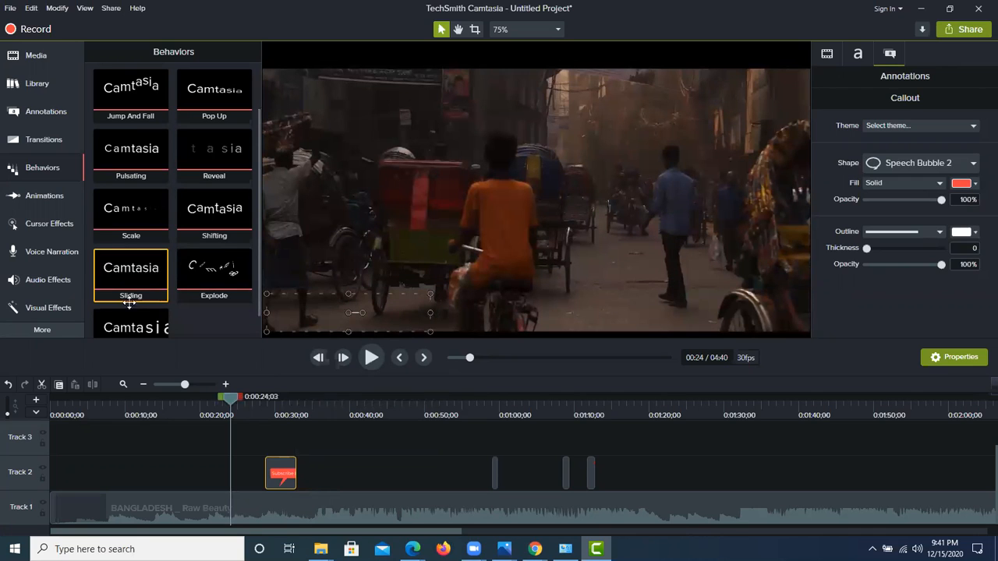
drag(130, 291, 281, 473)
click(371, 358)
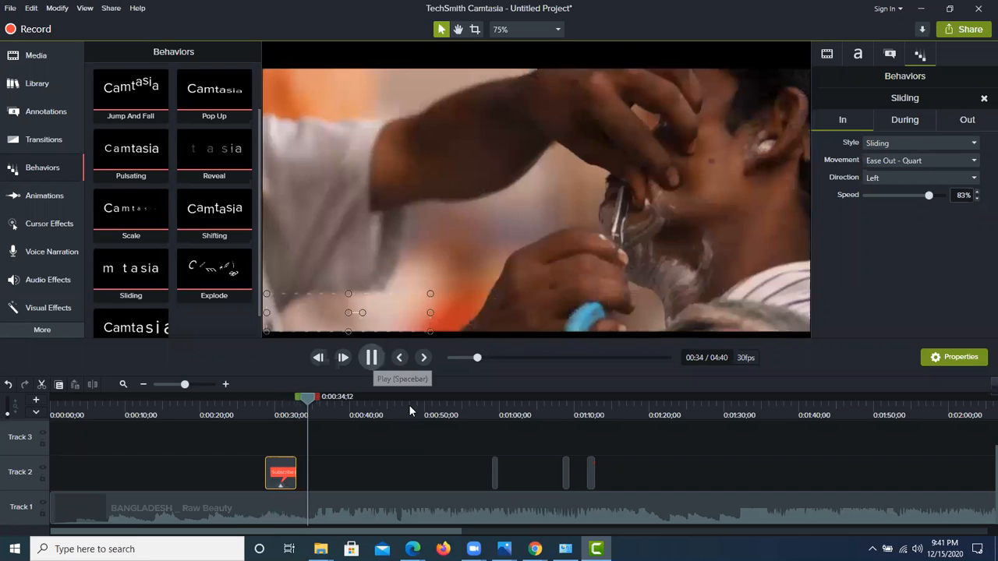
key(space)
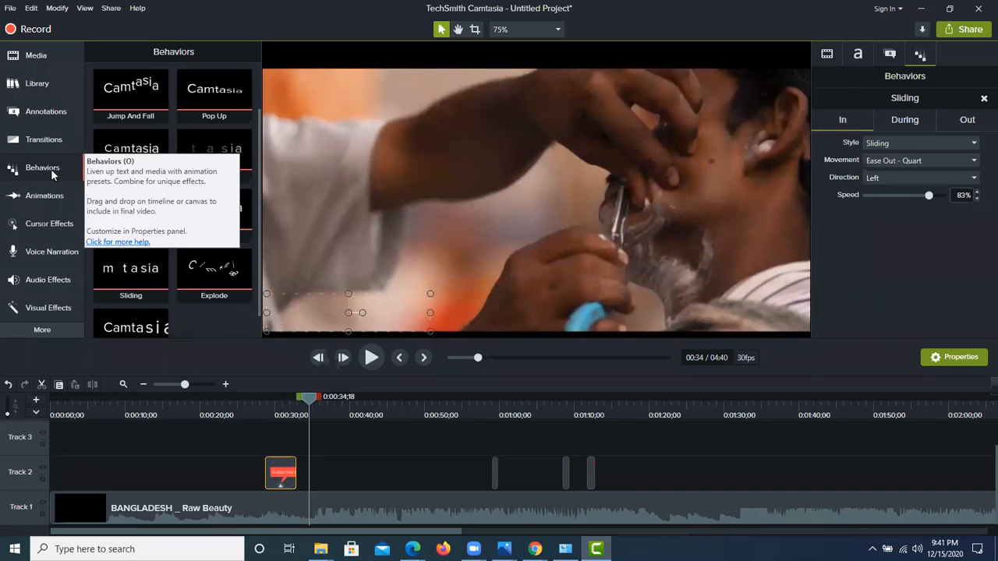
click(57, 115)
click(48, 134)
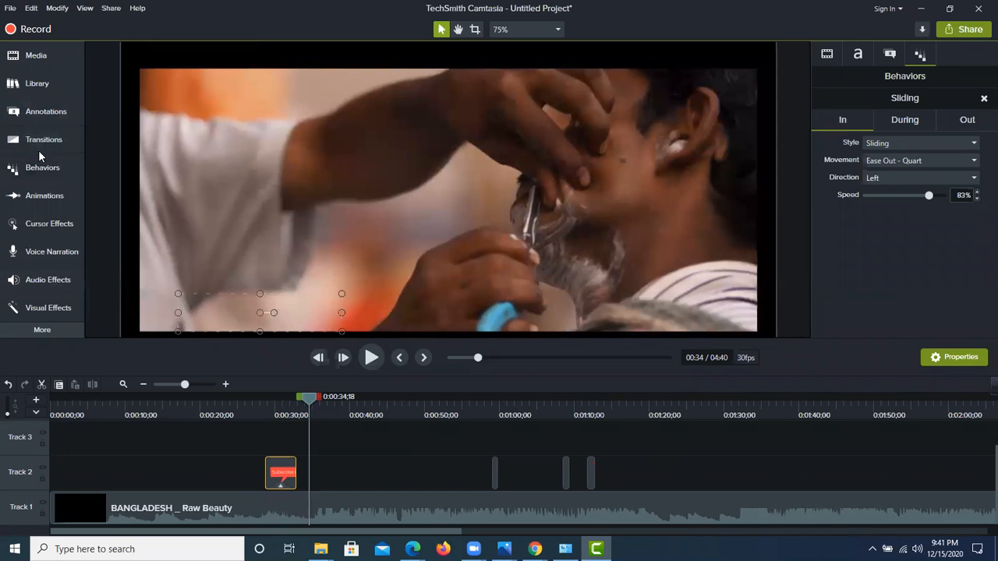
Step: Look over the animation, cursor, left-click, voice narration, audio and visual effect options
click(36, 195)
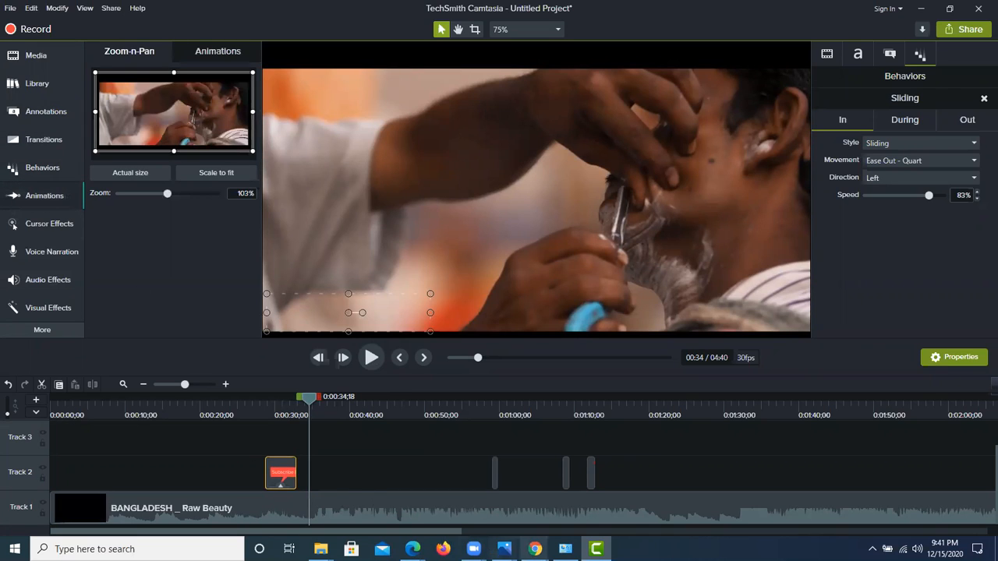
click(61, 224)
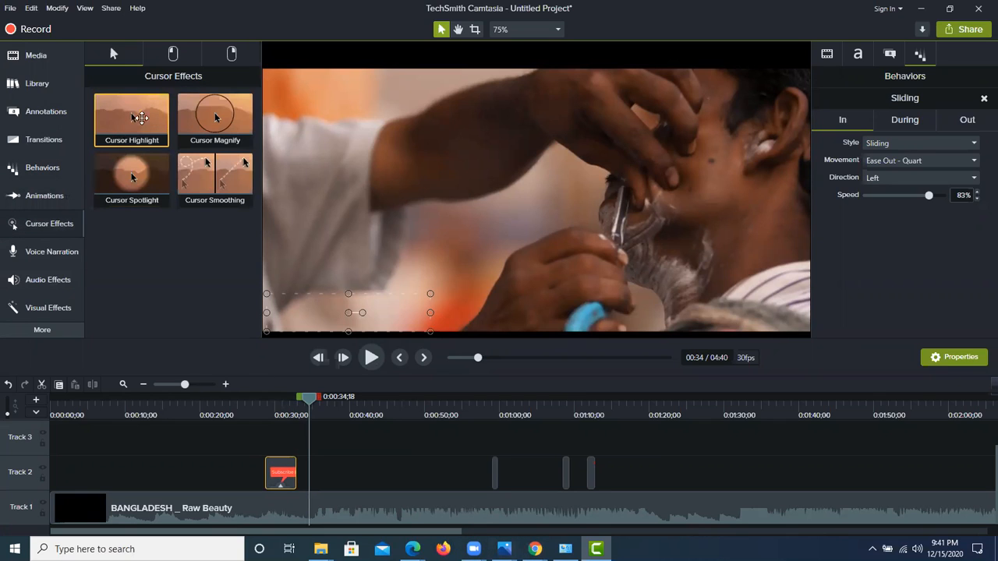
click(173, 60)
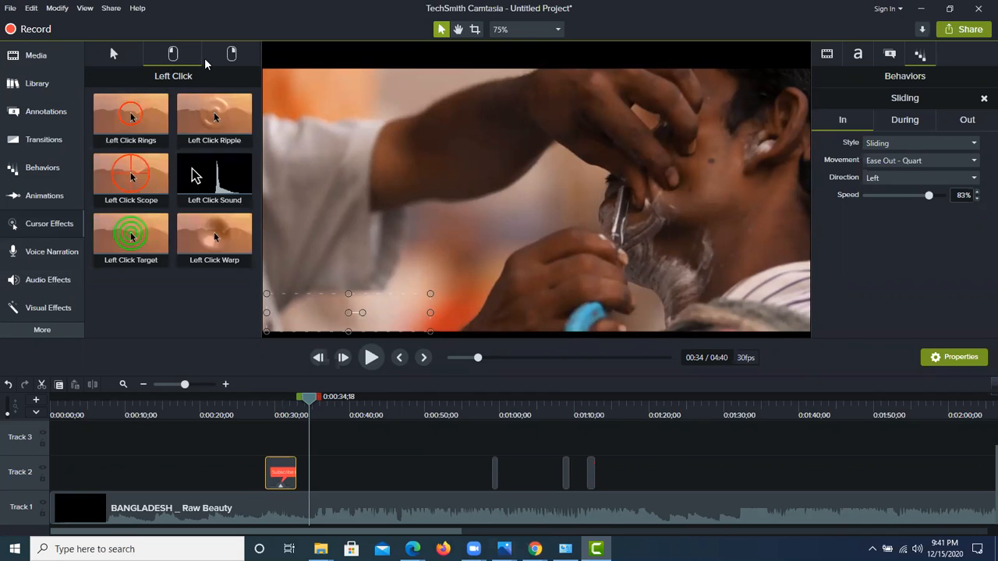
click(113, 54)
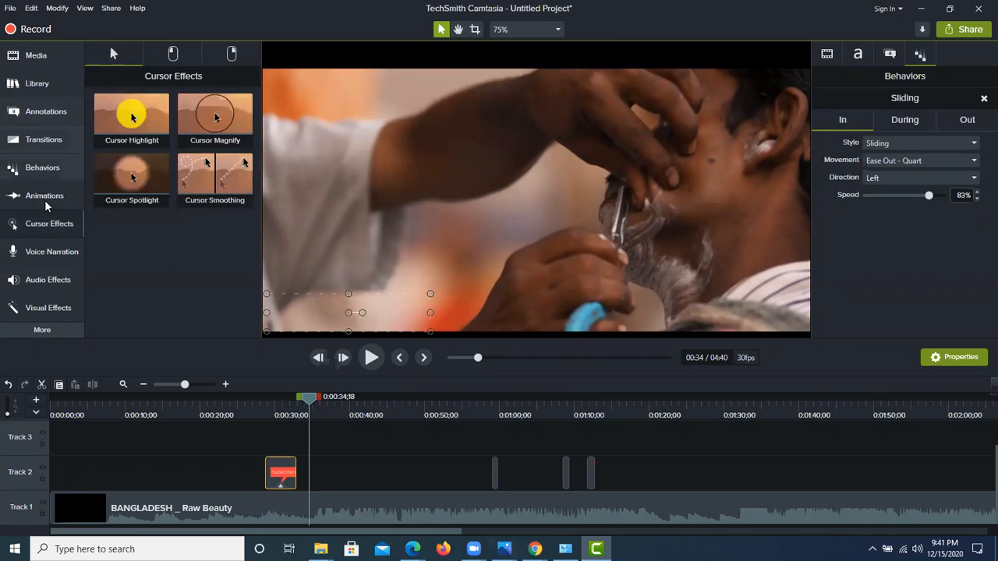
click(39, 256)
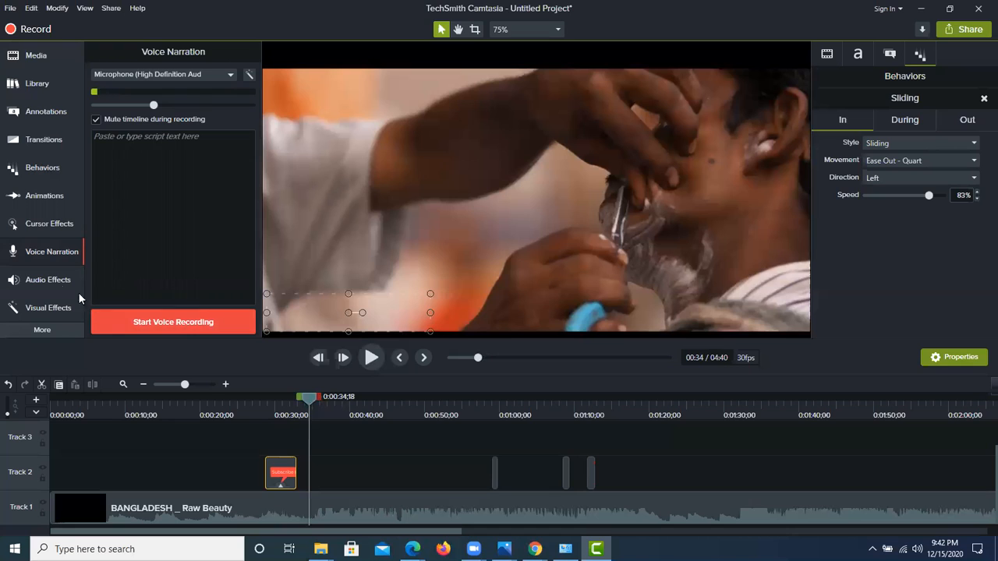
click(49, 281)
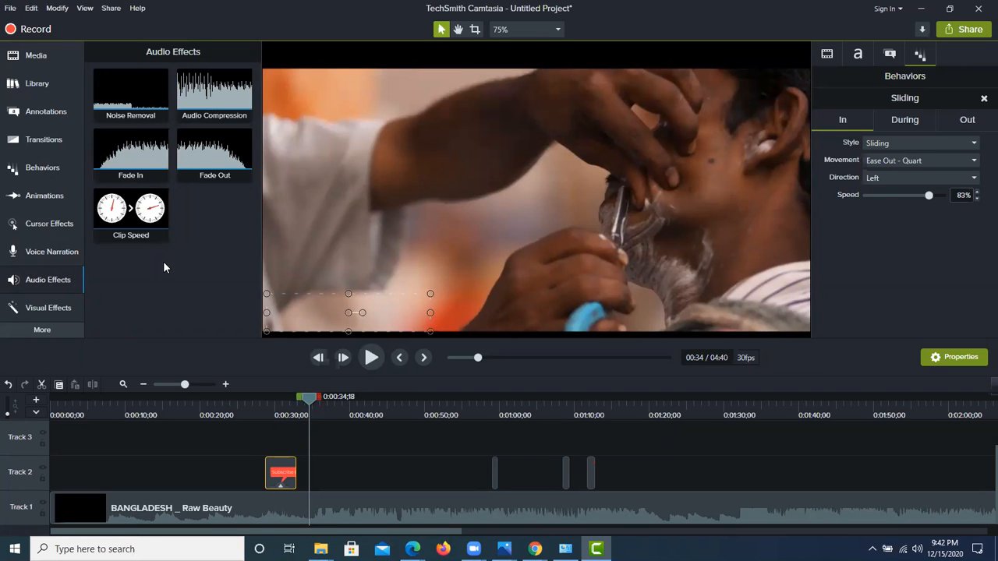
click(41, 311)
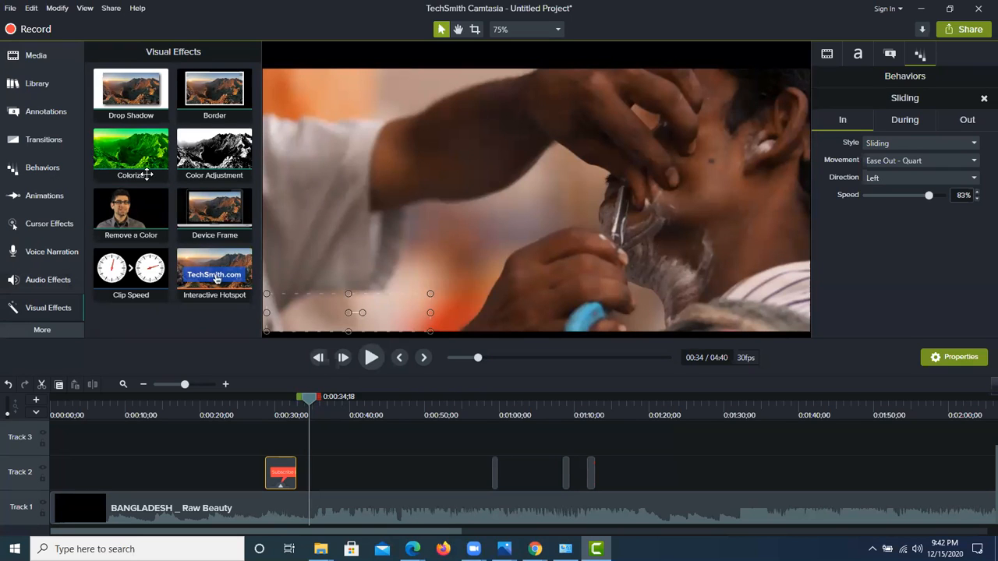
click(49, 309)
click(48, 309)
click(43, 329)
click(44, 328)
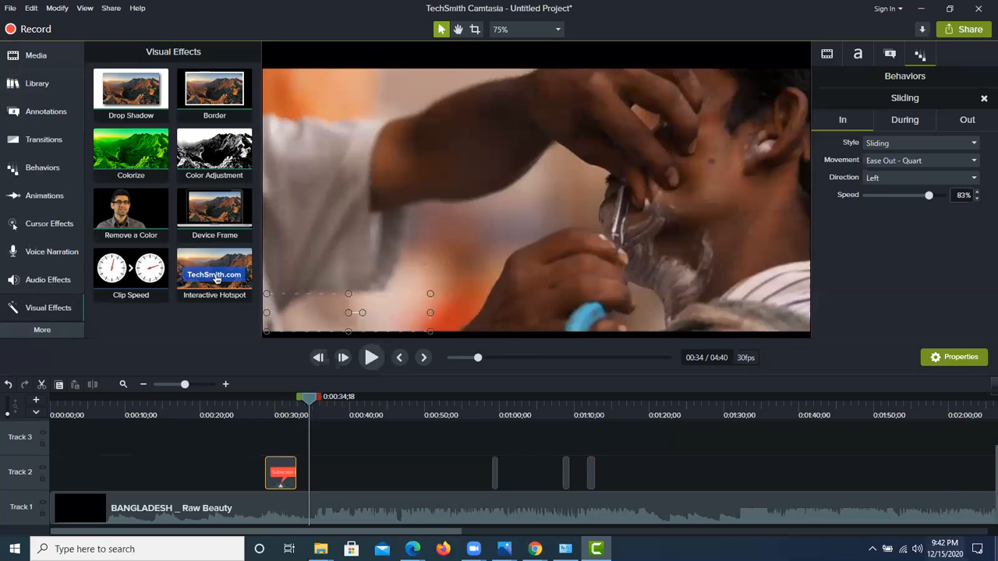
click(872, 550)
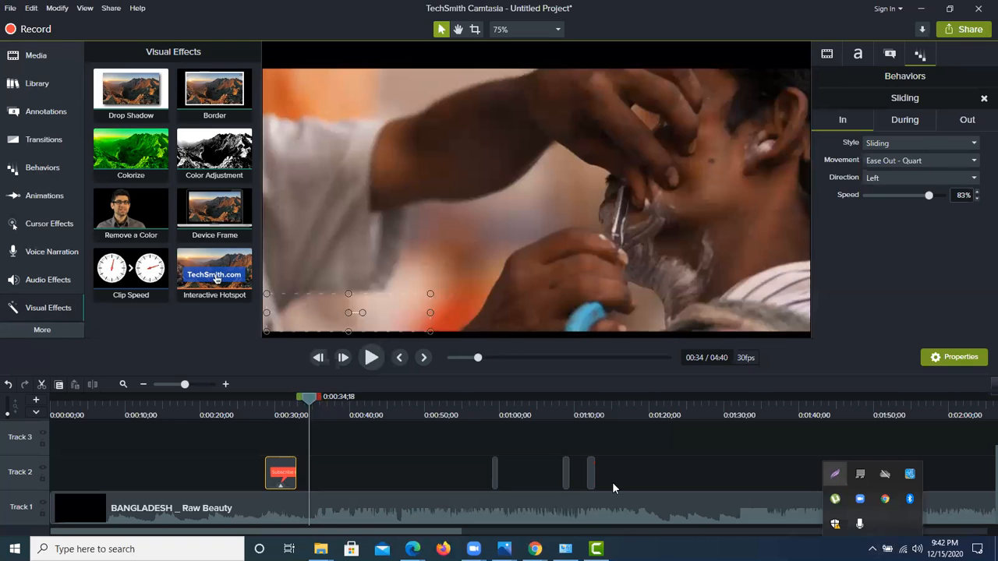
key(Print)
mouse_move(1, 387)
mouse_down()
mouse_move(461, 507)
mouse_move(997, 555)
mouse_move(974, 542)
mouse_up()
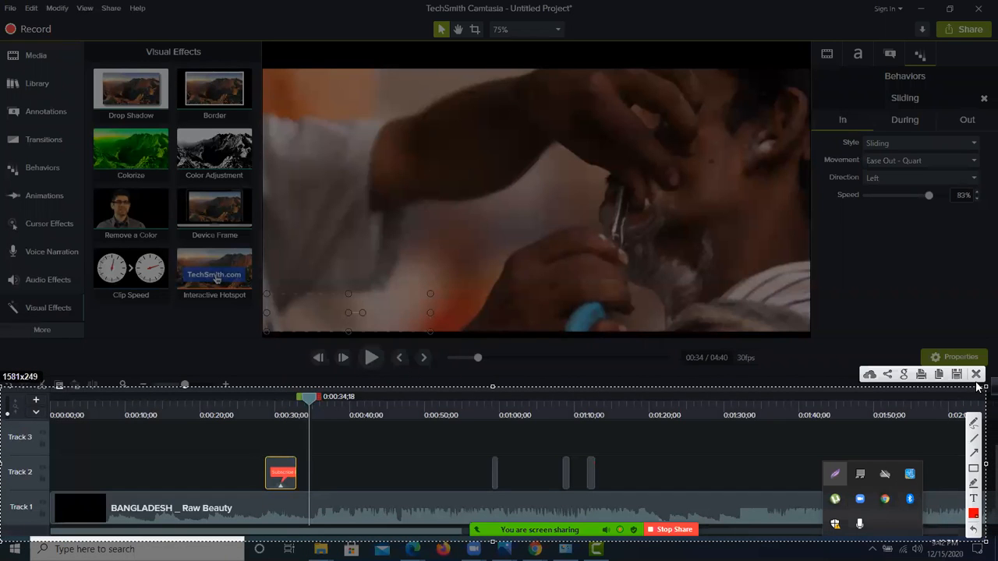
click(975, 375)
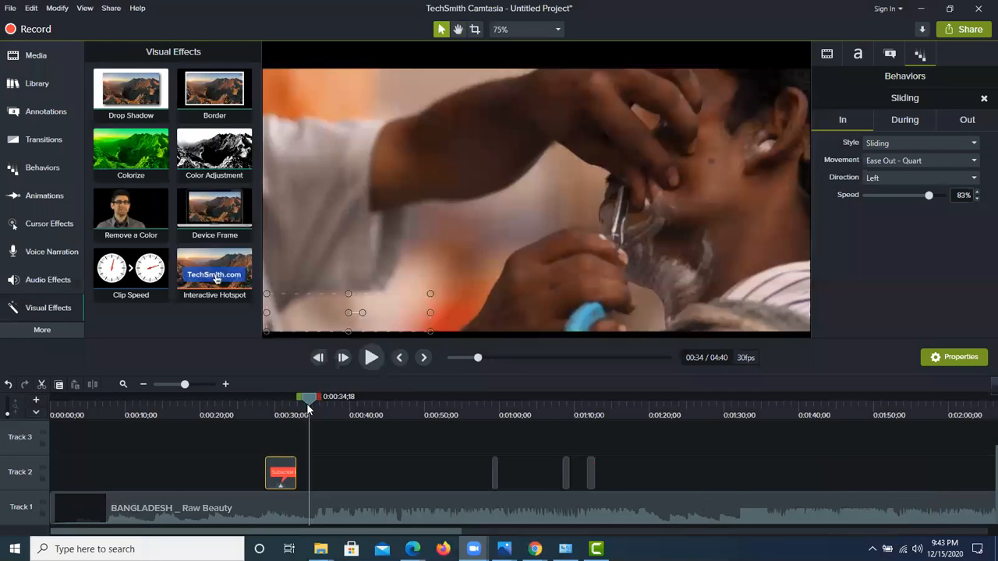
Step: Play the video briefly from 0:00:34;18, and separate the audio and video of the BANGLADESH _ Raw Beauty clip on Track 1
click(371, 358)
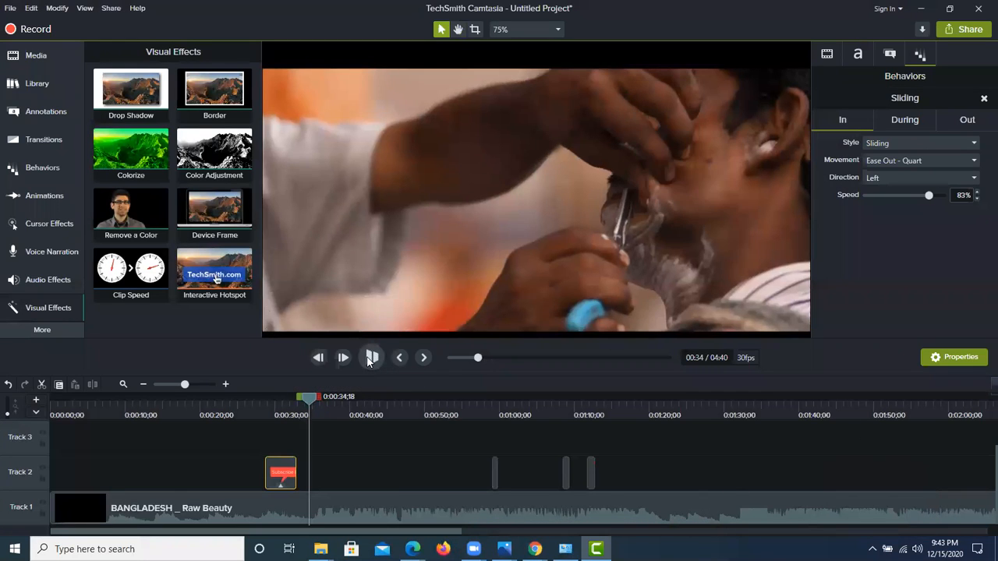
click(371, 358)
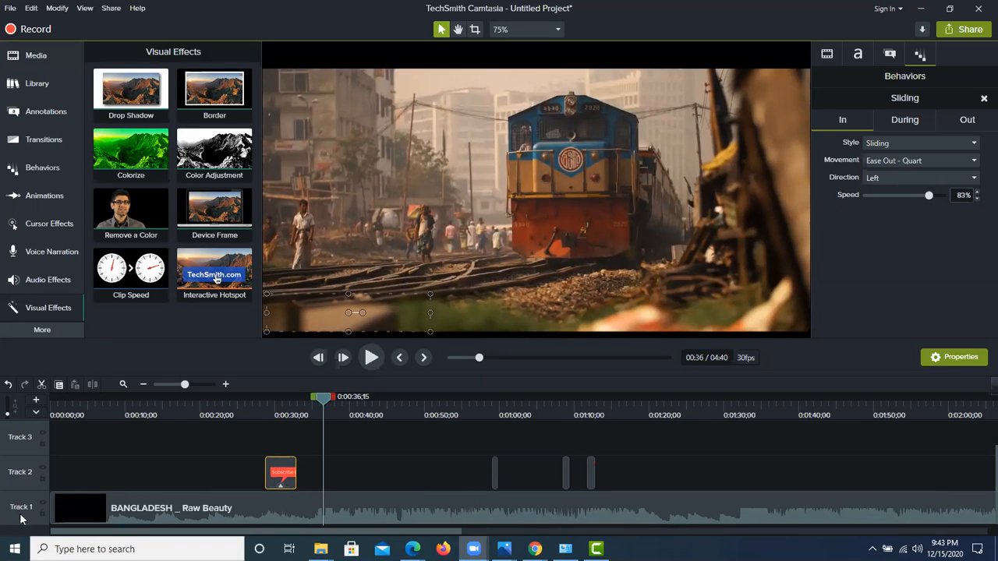
click(165, 507)
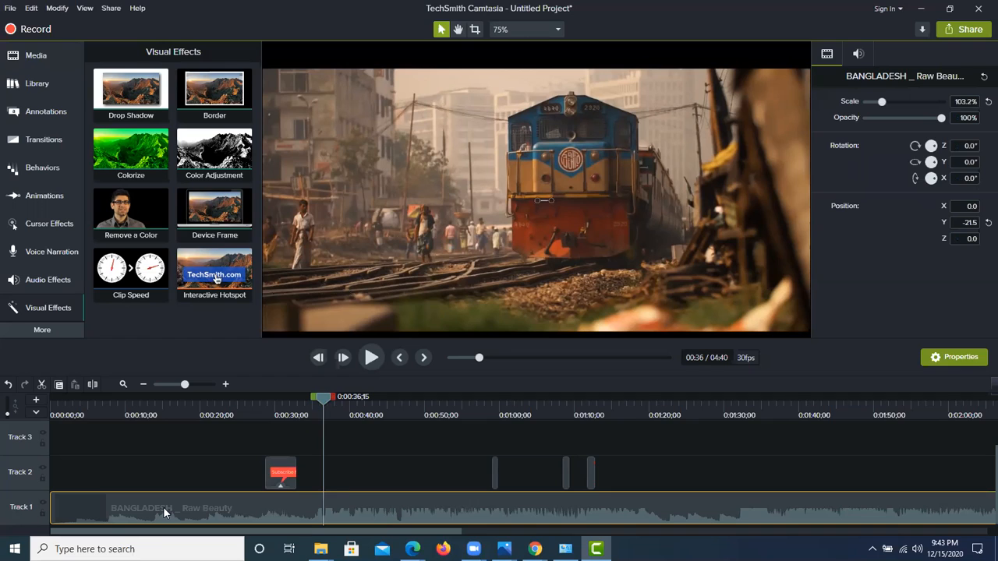
right_click(163, 507)
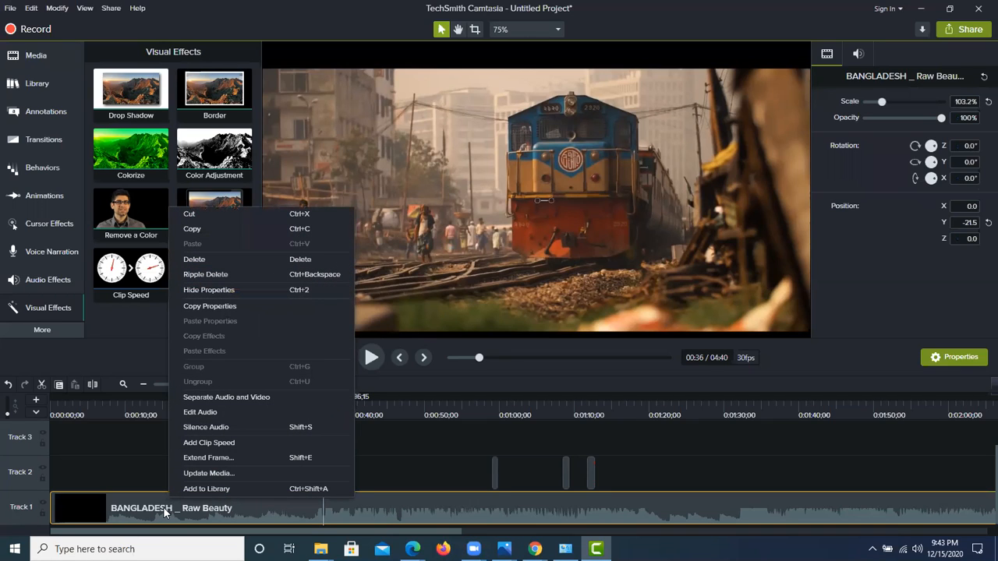
click(225, 397)
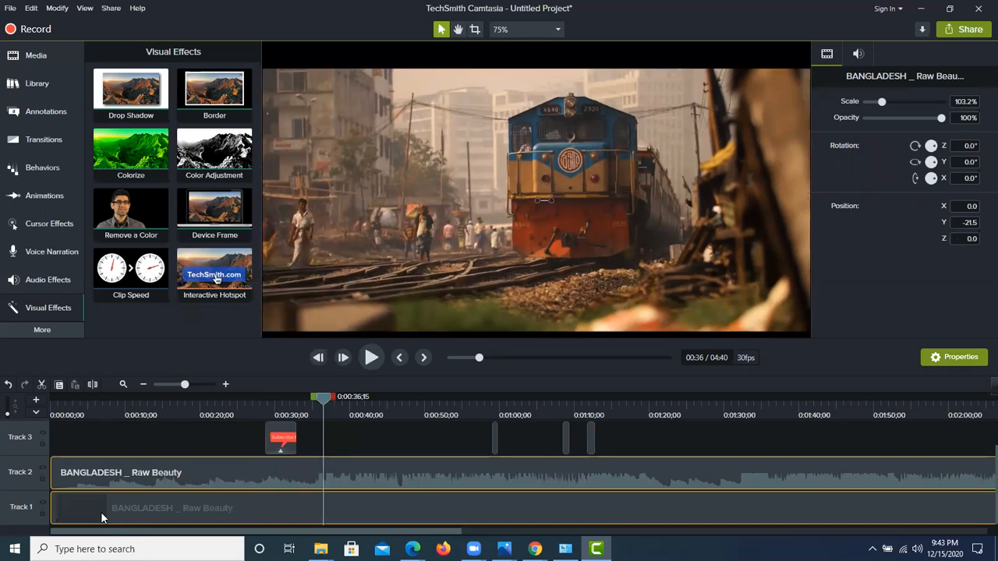
Step: Delete the separated audio clip from Track 2 and play the silent video from 0:00:36;15 to 0:01:04;20
click(138, 464)
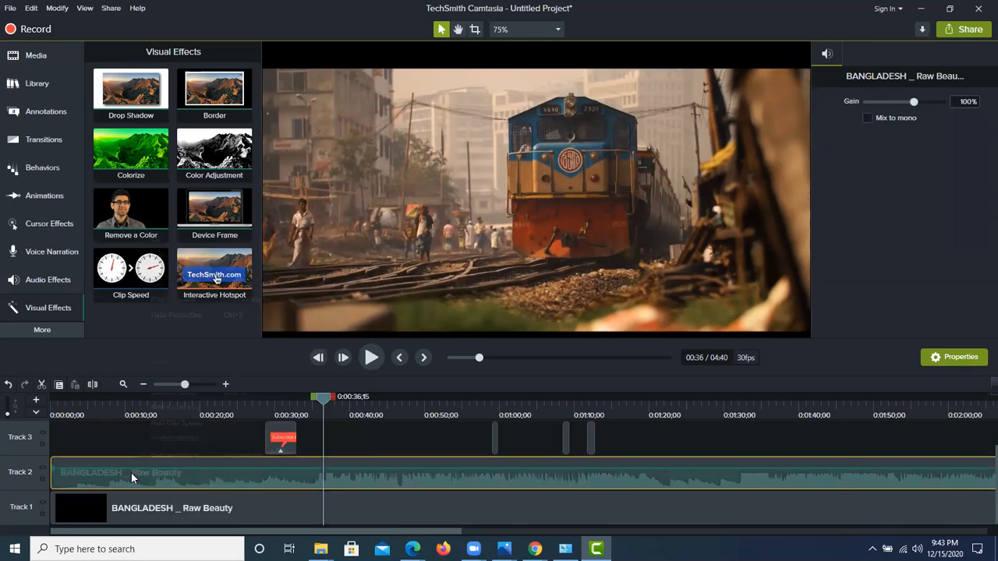
right_click(131, 473)
click(185, 301)
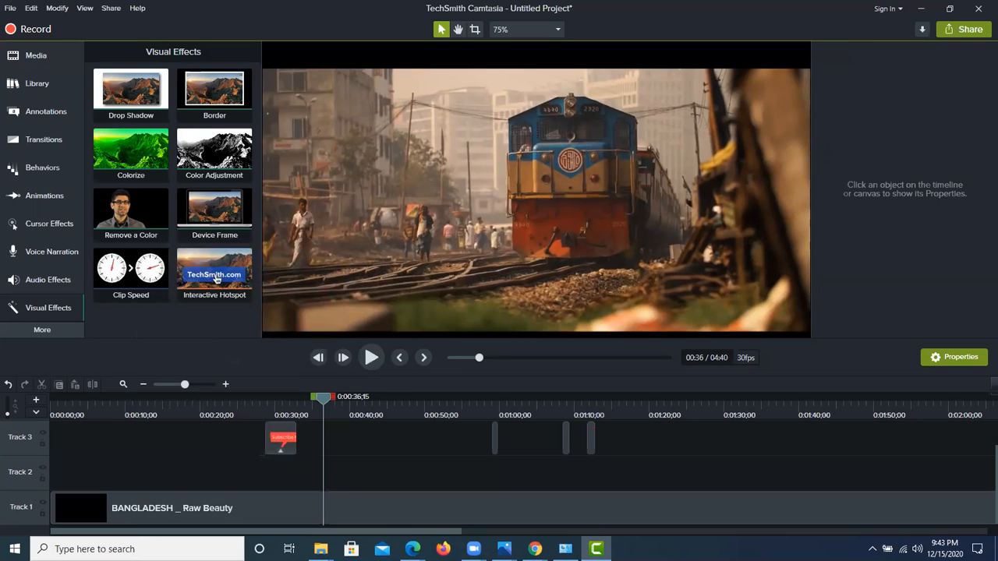
click(364, 359)
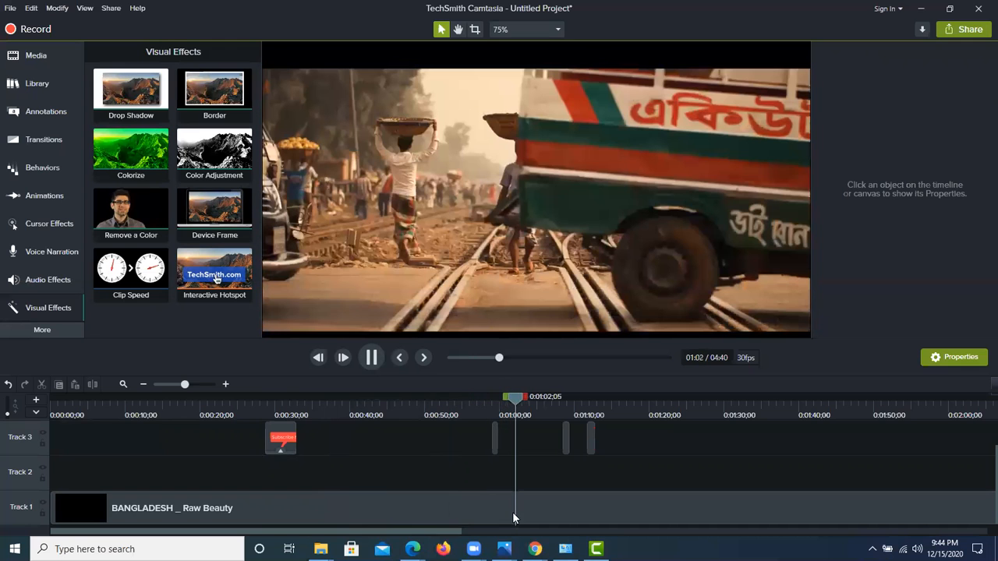
click(368, 365)
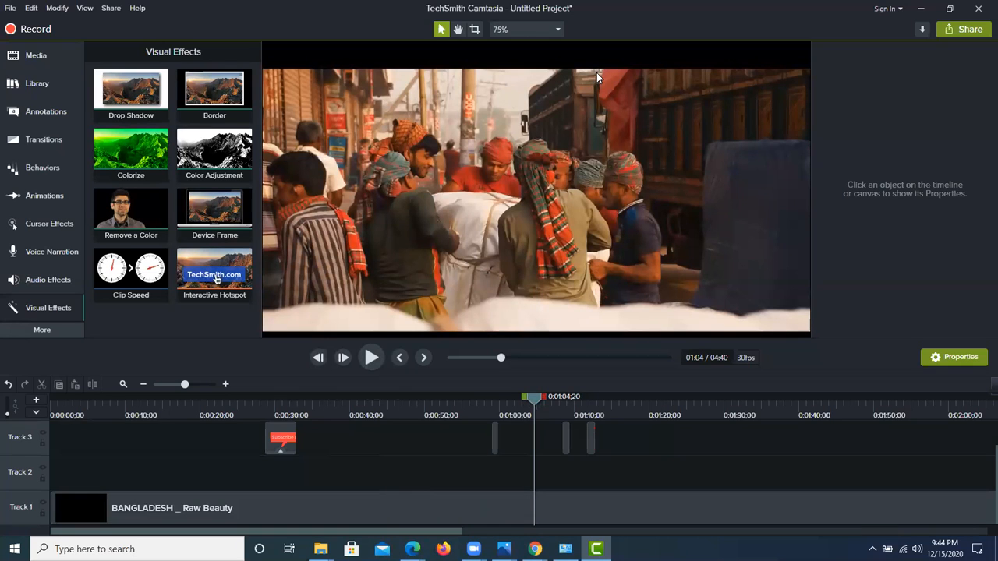
Step: Split the Track 1 video at 0:01:07;16 and shift its second part later to start at 0:01:12;25, leaving a gap
click(35, 57)
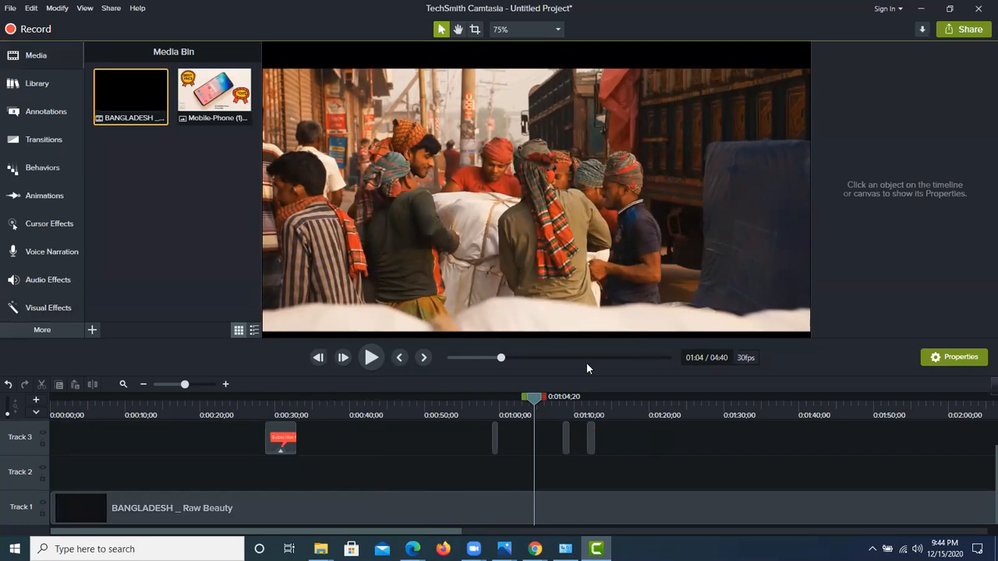
click(372, 357)
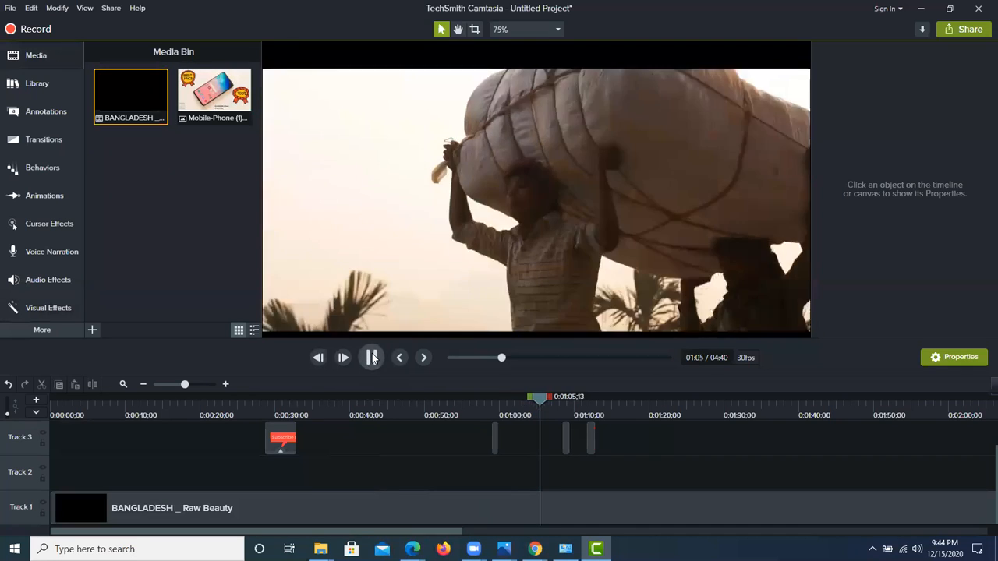
click(372, 357)
click(372, 357)
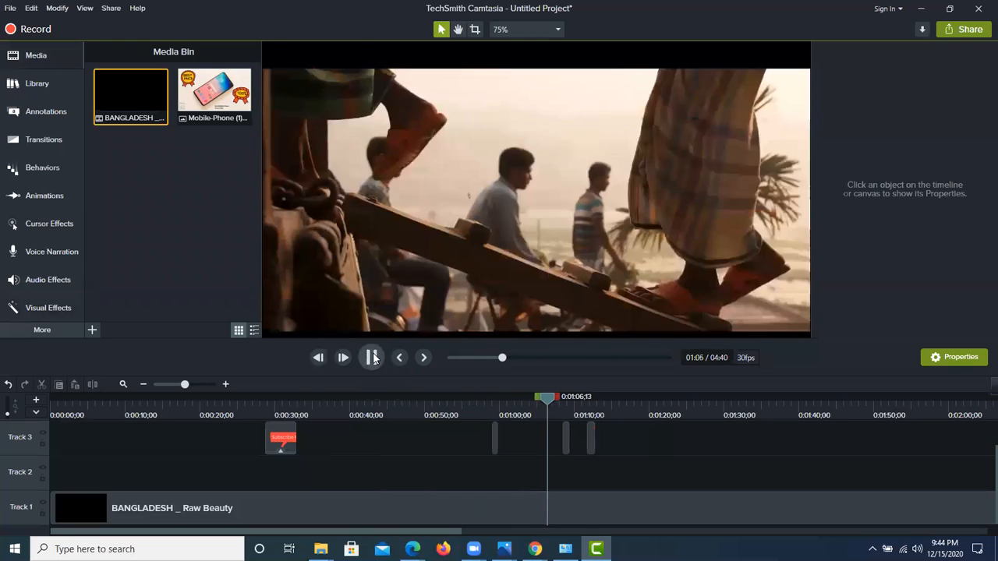
key(space)
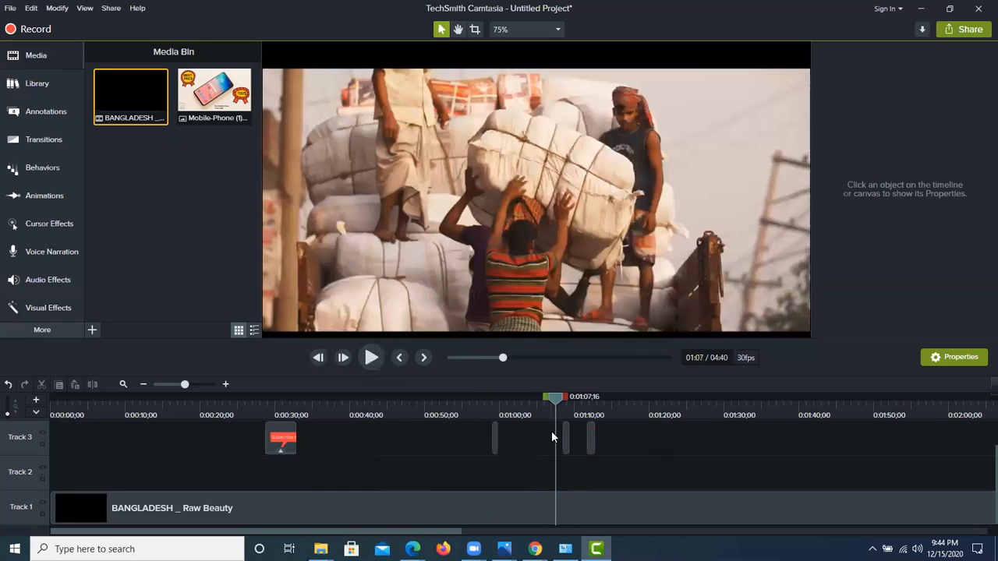
click(360, 509)
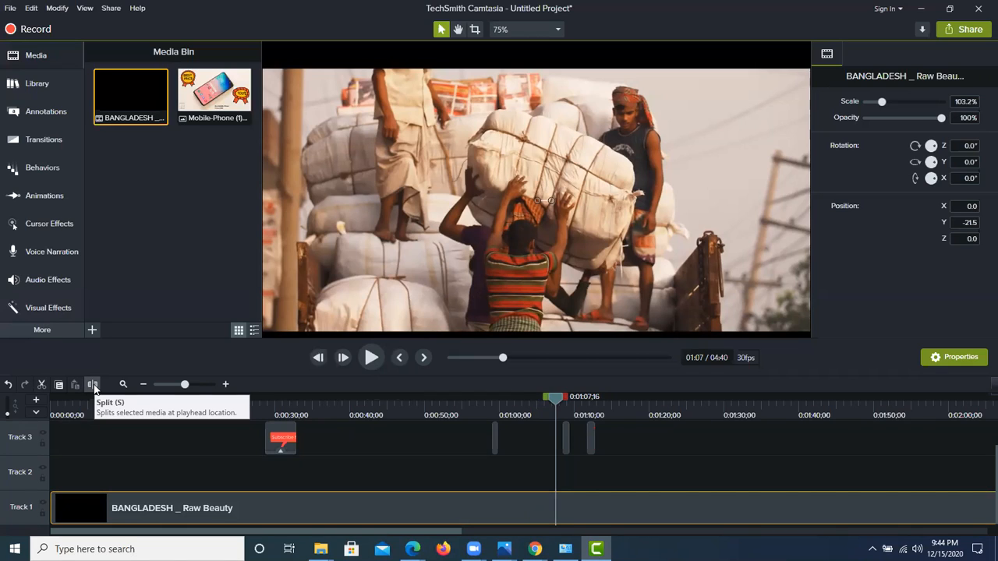
click(93, 385)
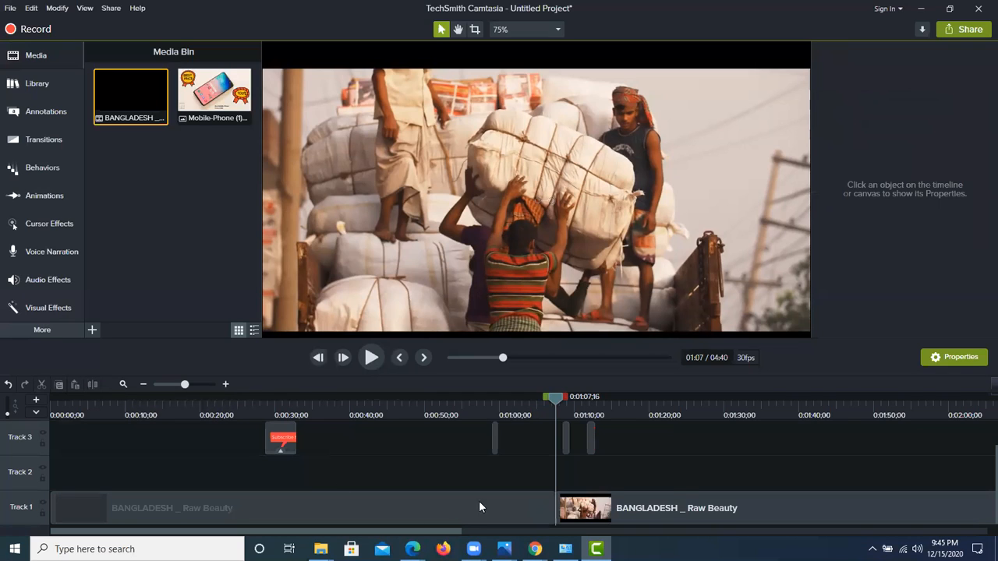
drag(610, 516, 650, 515)
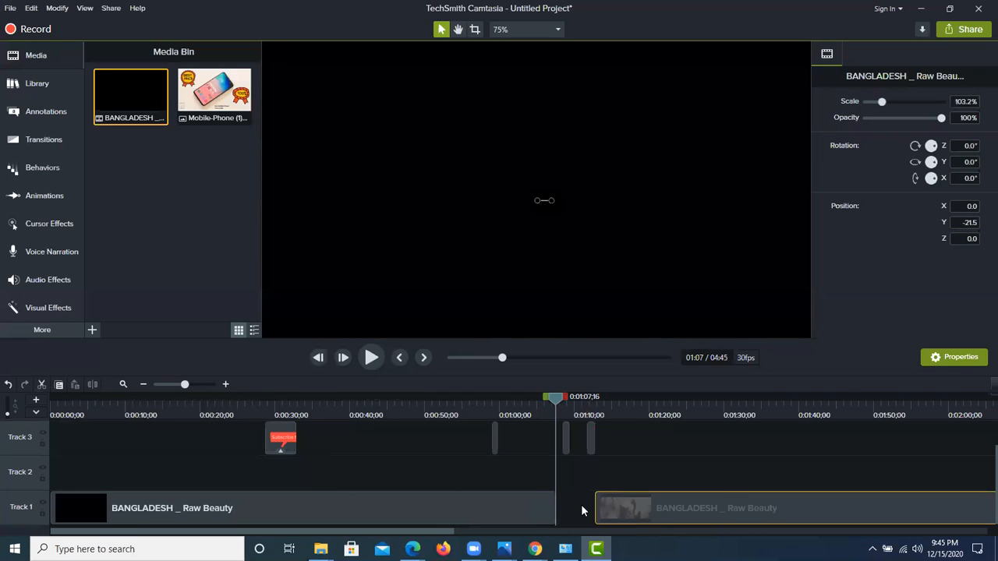
click(523, 511)
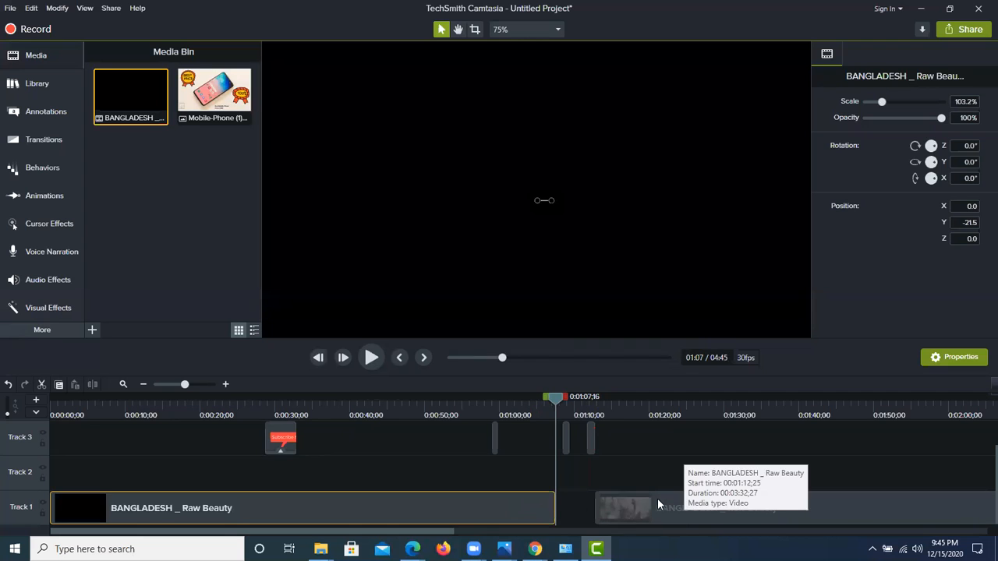
Step: Play across the gap between the two video parts on Track 1 and collapse the timeline selection range back to the start
drag(550, 398, 210, 398)
drag(503, 461, 463, 425)
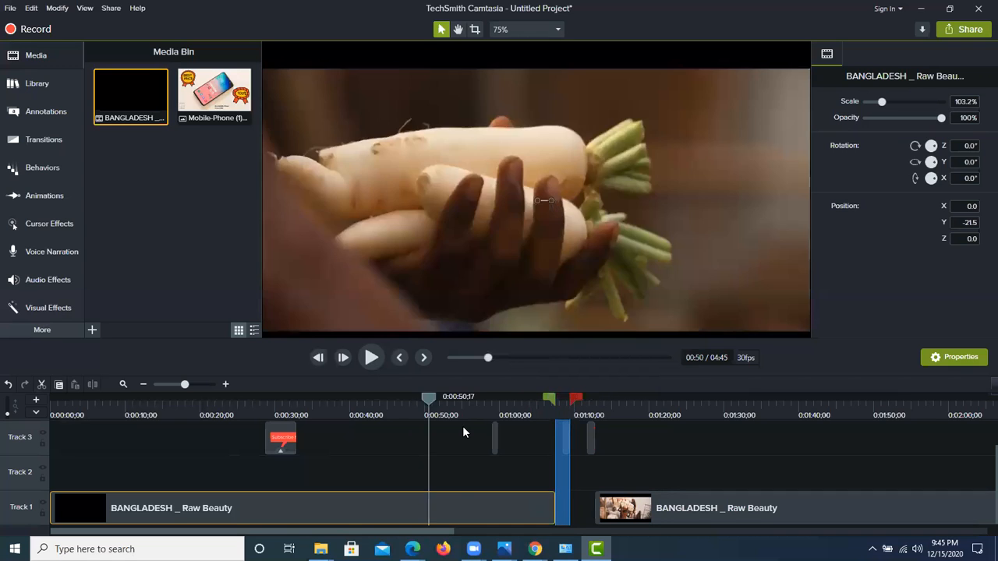
click(372, 357)
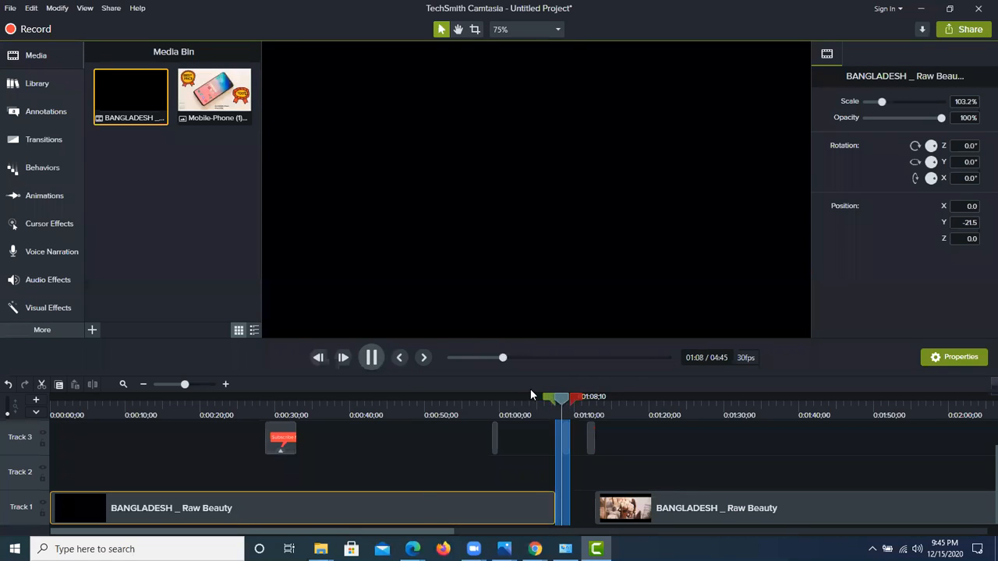
drag(575, 397, 52, 401)
drag(558, 399, 52, 452)
click(372, 358)
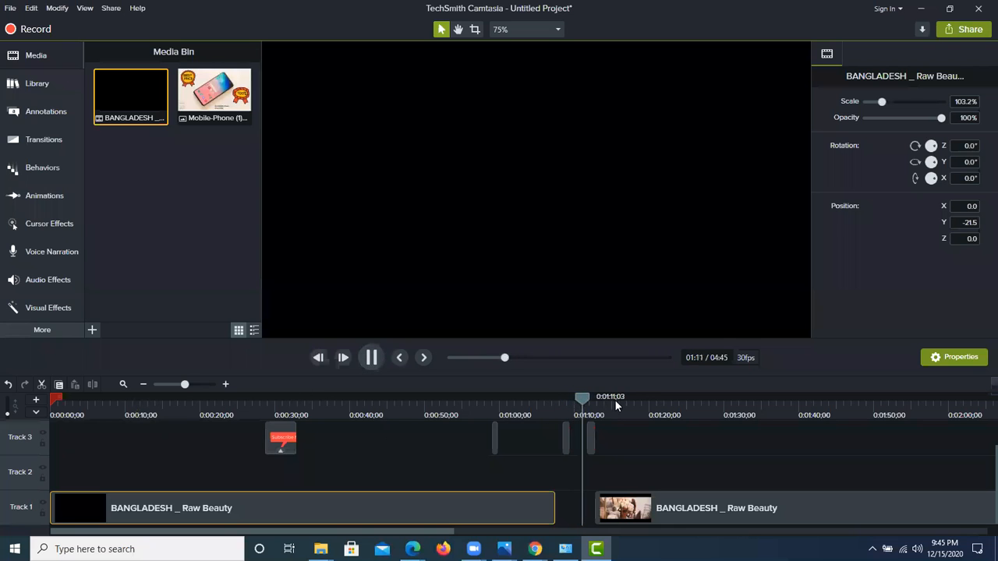
Step: Preview the opening of the first video part, move the playhead to 0:01:06;08 near its end, and select the second part
drag(587, 400, 79, 443)
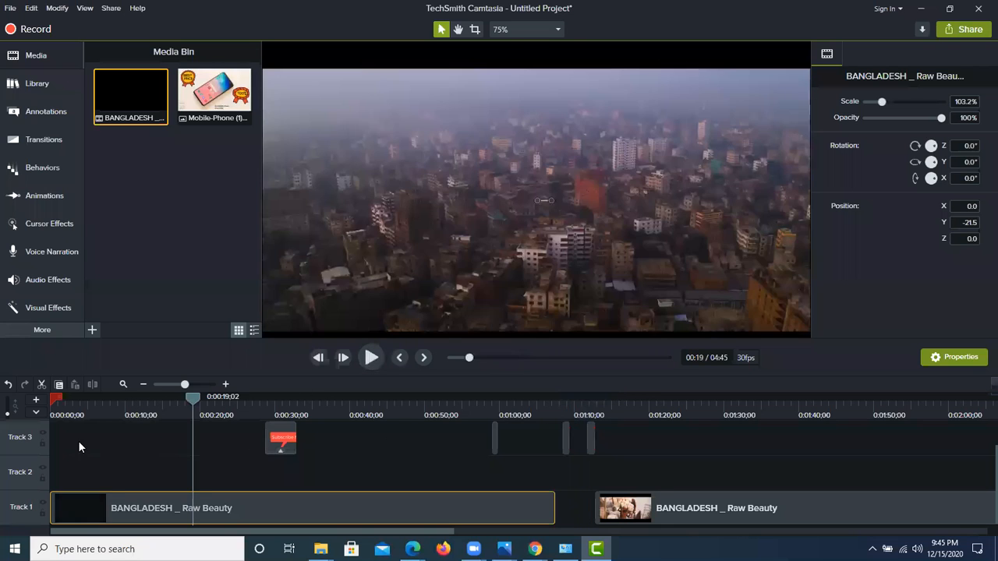
click(372, 358)
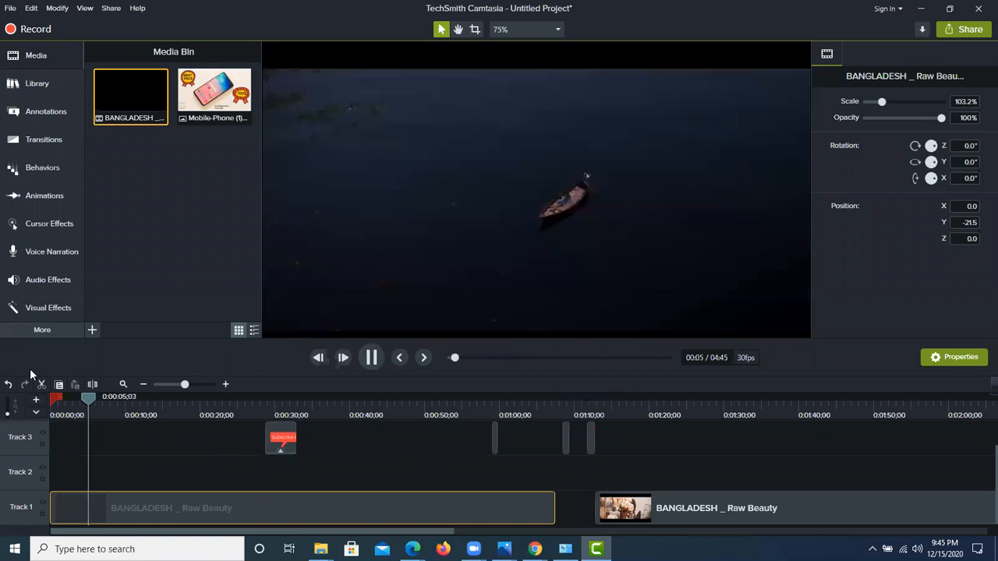
drag(95, 398, 543, 477)
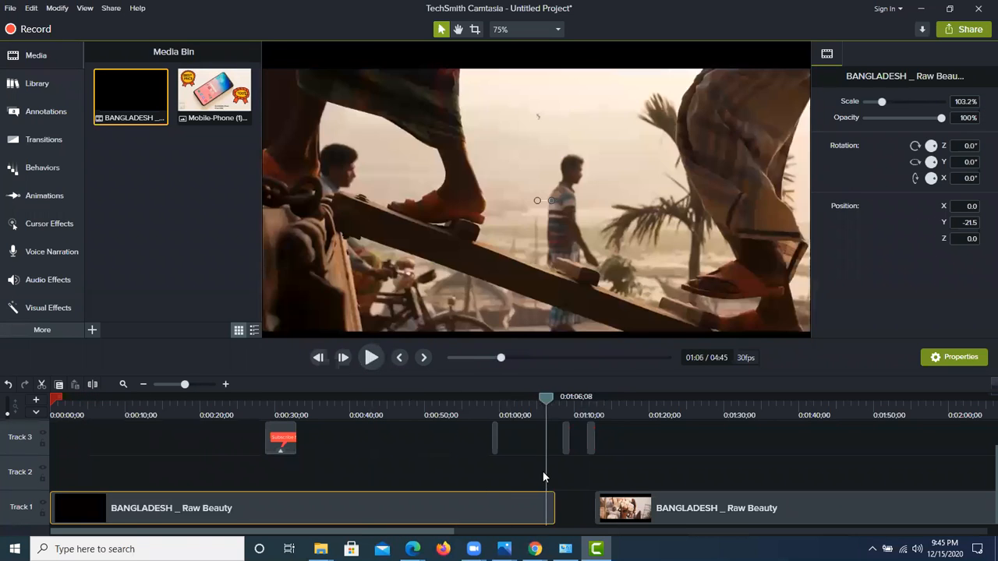
click(746, 508)
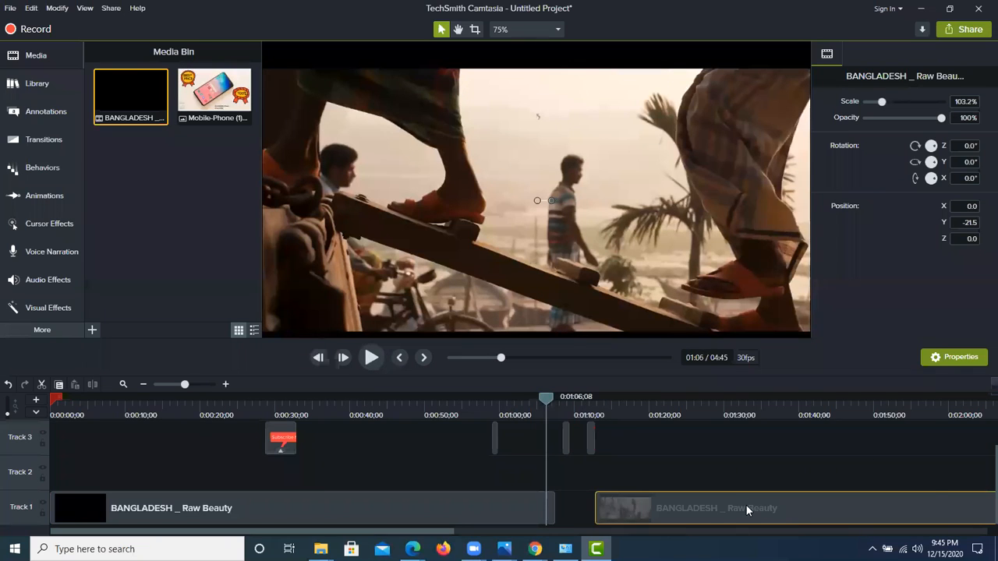
Step: Delete the second video part from Track 1 and play the remaining video from 0:00:34;21 to 0:00:38;26
right_click(746, 509)
click(780, 271)
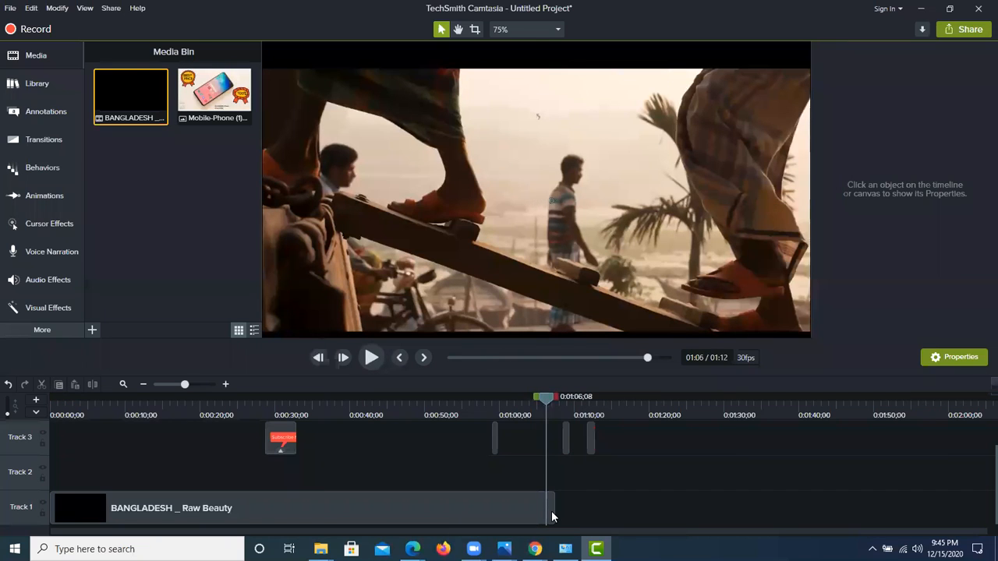
drag(481, 403, 309, 490)
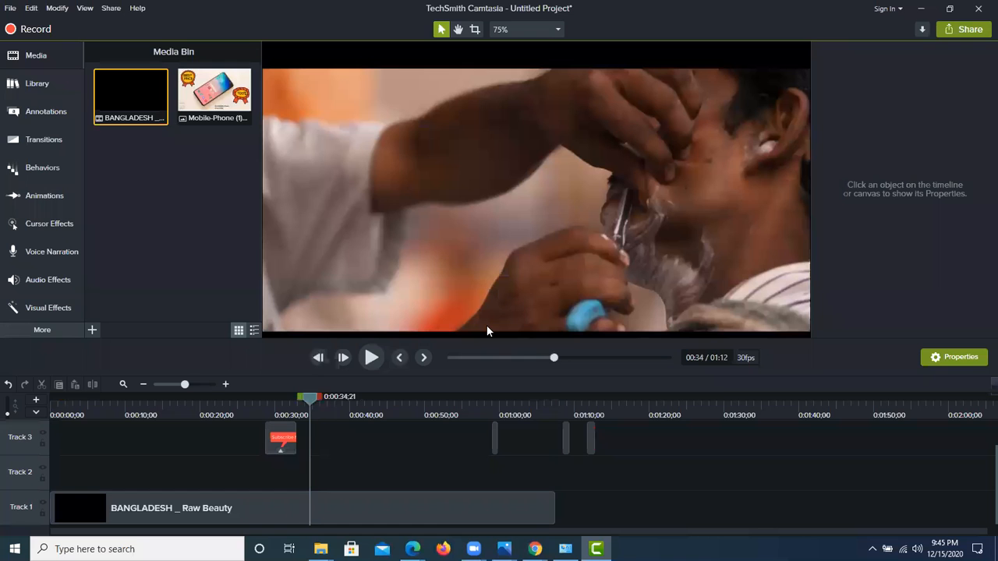
click(371, 357)
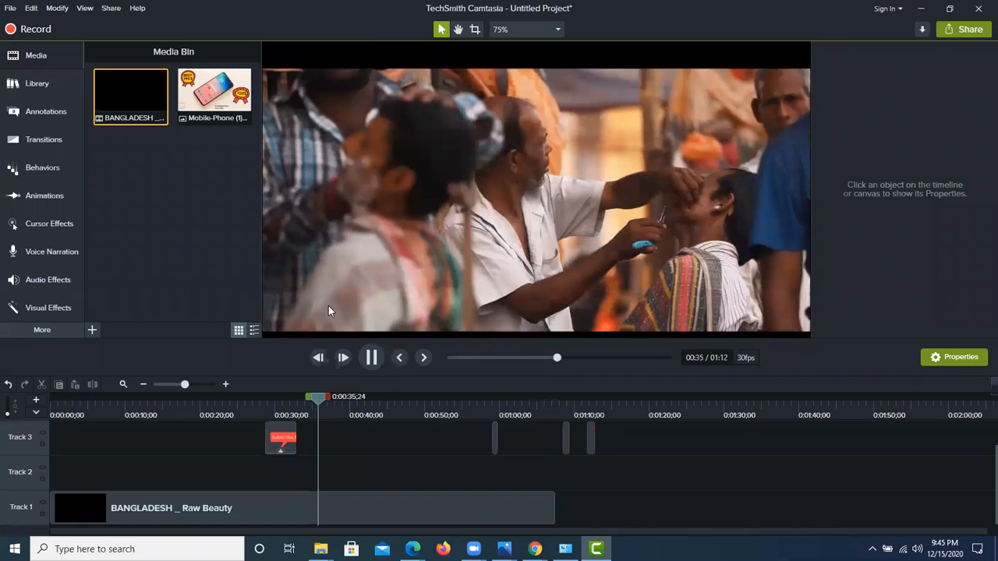
click(372, 357)
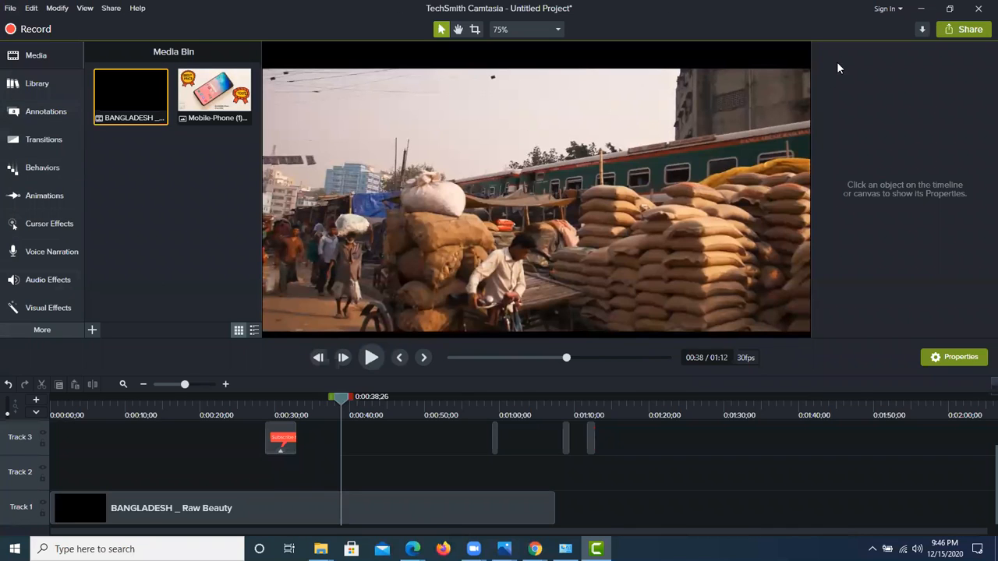
Step: Produce the project as a local MP4 - Smart Player (HTML5) video with custom production settings, overwriting the existing Untitled Project files
click(965, 30)
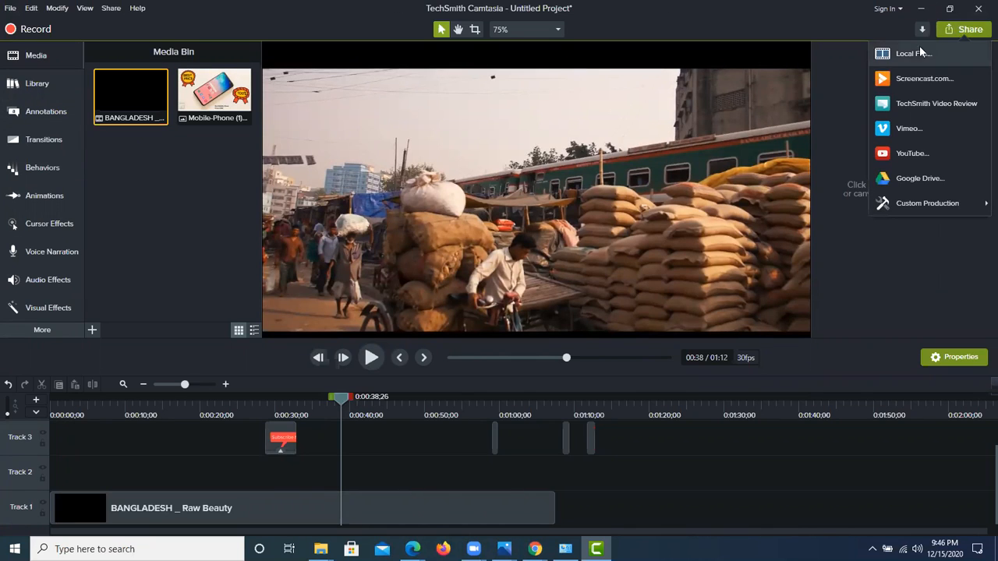
click(928, 53)
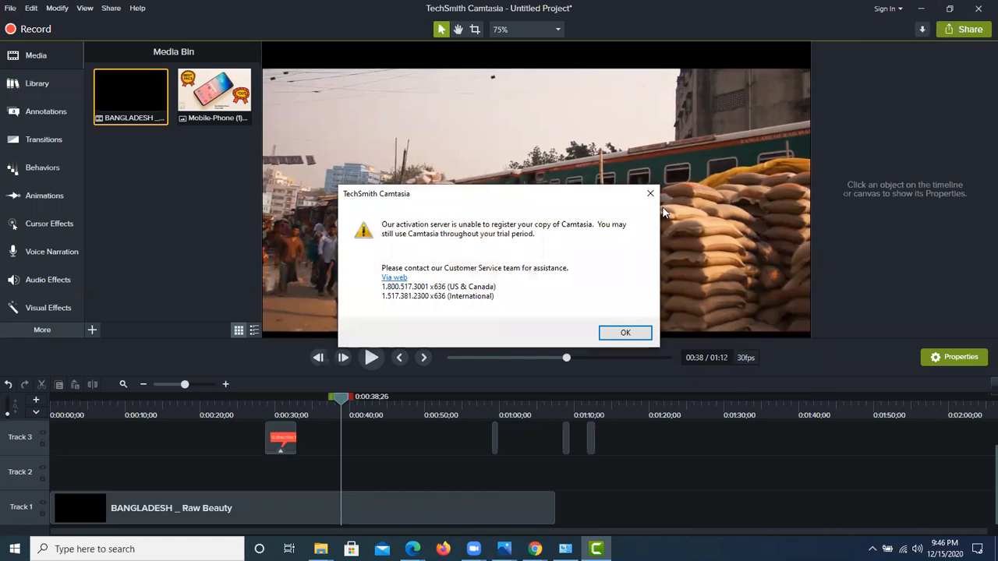
click(626, 333)
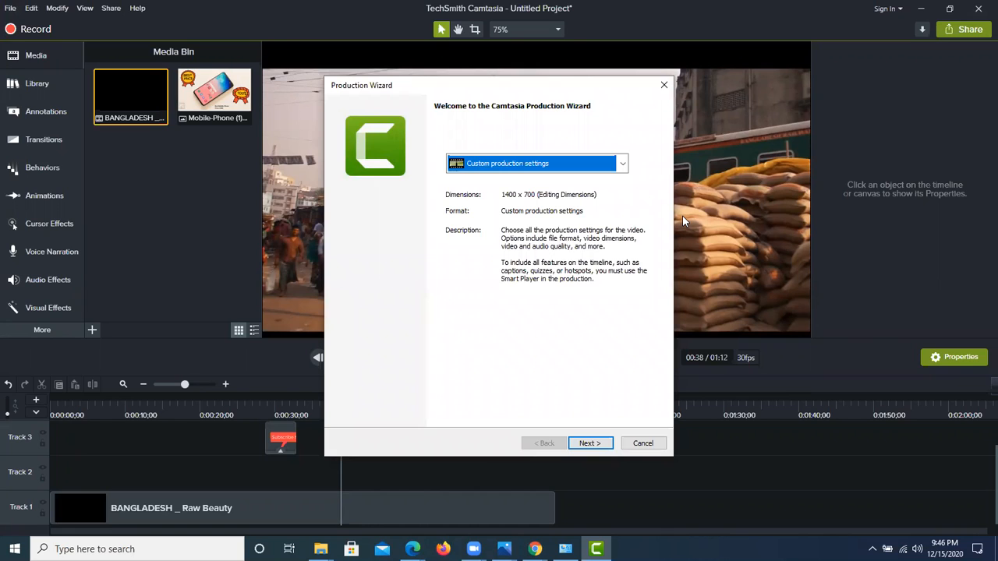
click(589, 442)
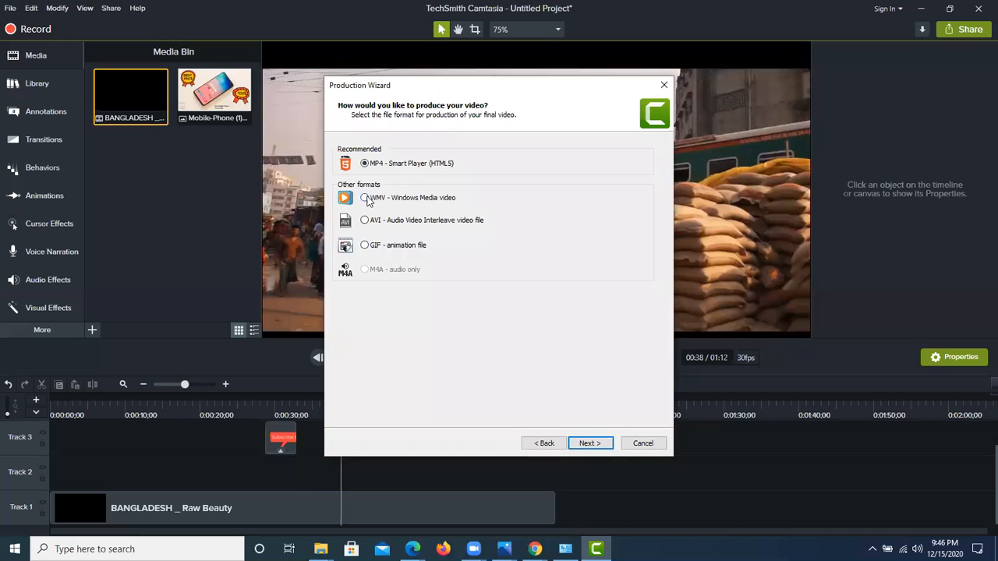
click(590, 443)
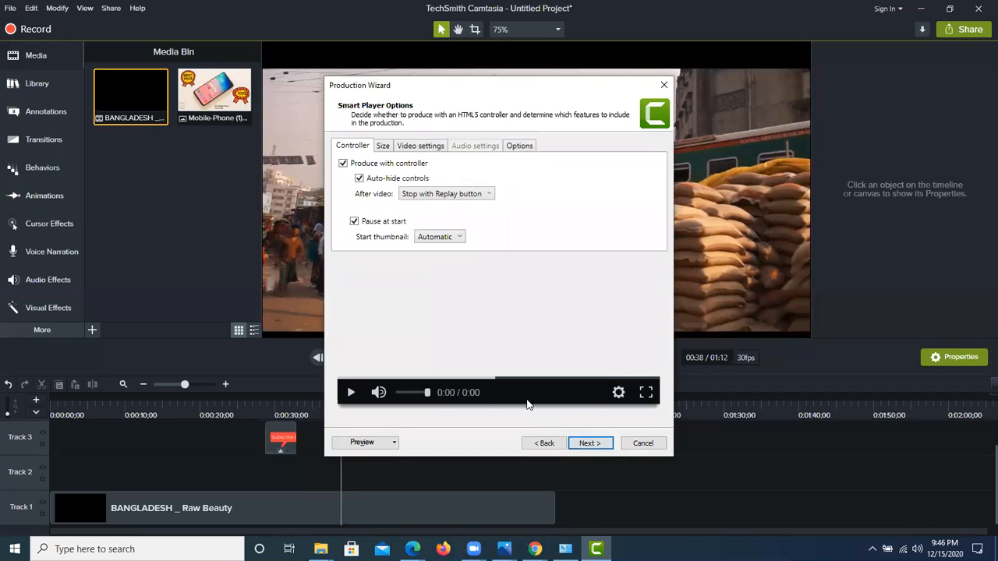
click(590, 443)
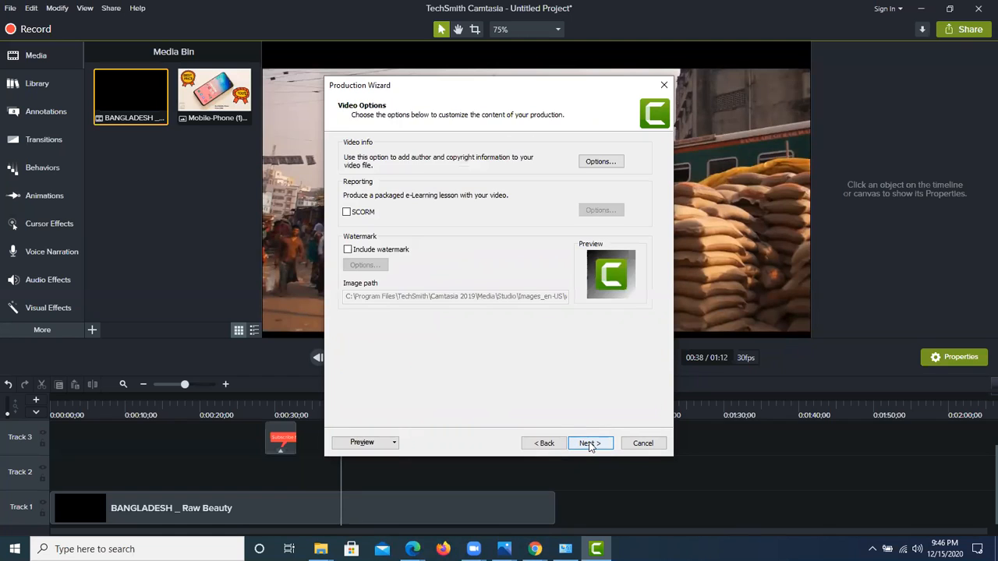
click(590, 444)
click(590, 443)
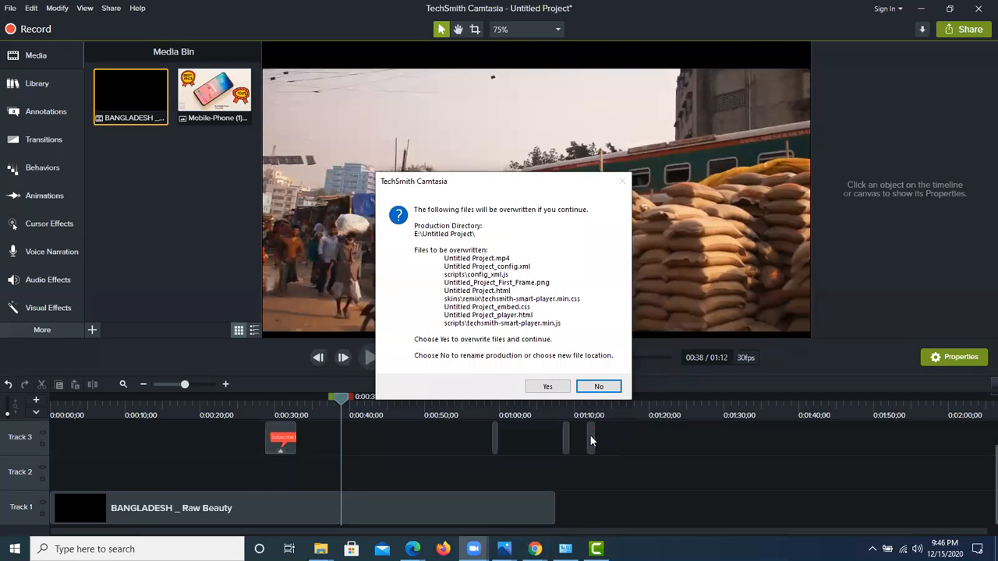
click(548, 387)
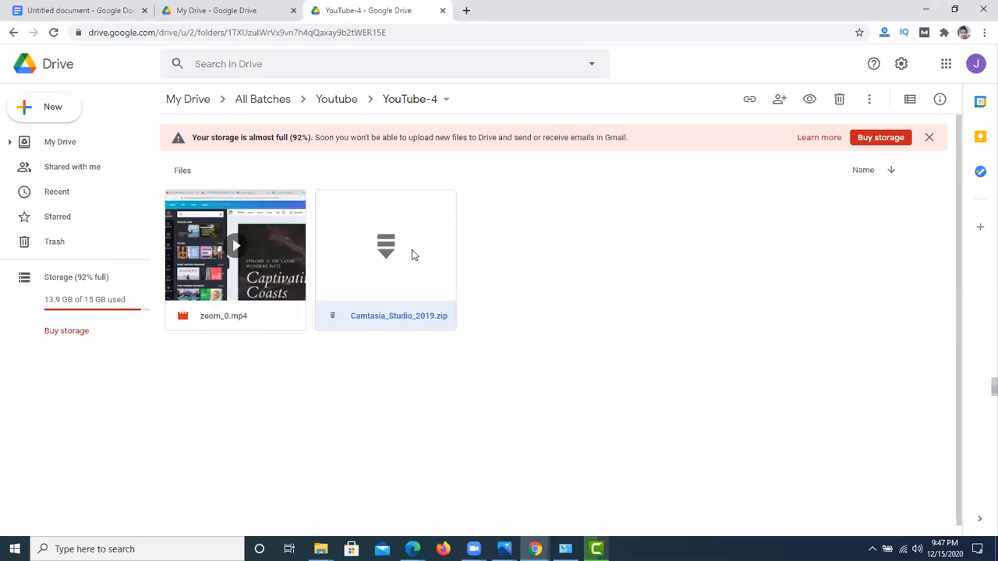
Step: Switch to Google Drive in Chrome and copy the shareable link of Camtasia_Studio_2019.zip from the YouTube-4 folder
right_click(414, 254)
click(624, 248)
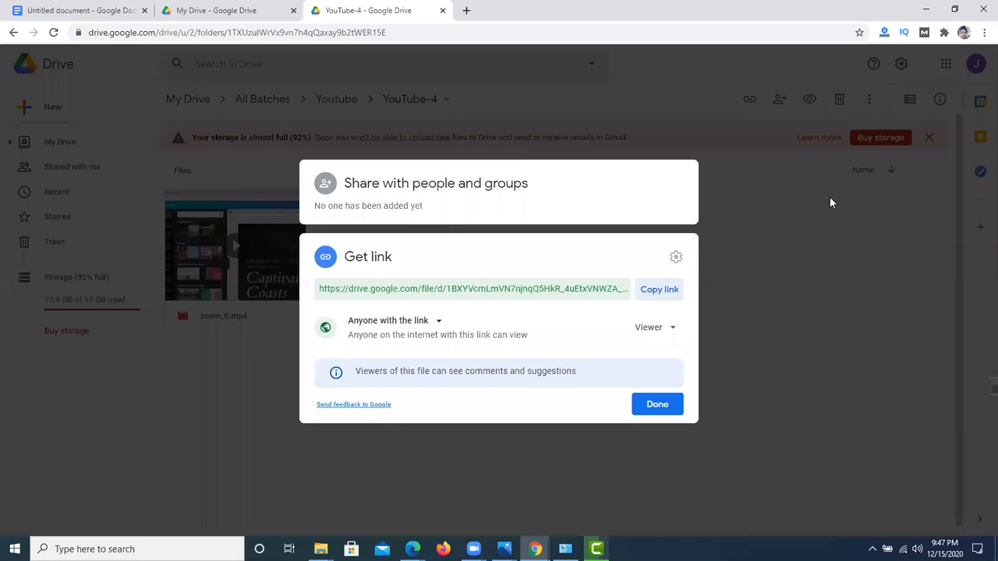
click(659, 291)
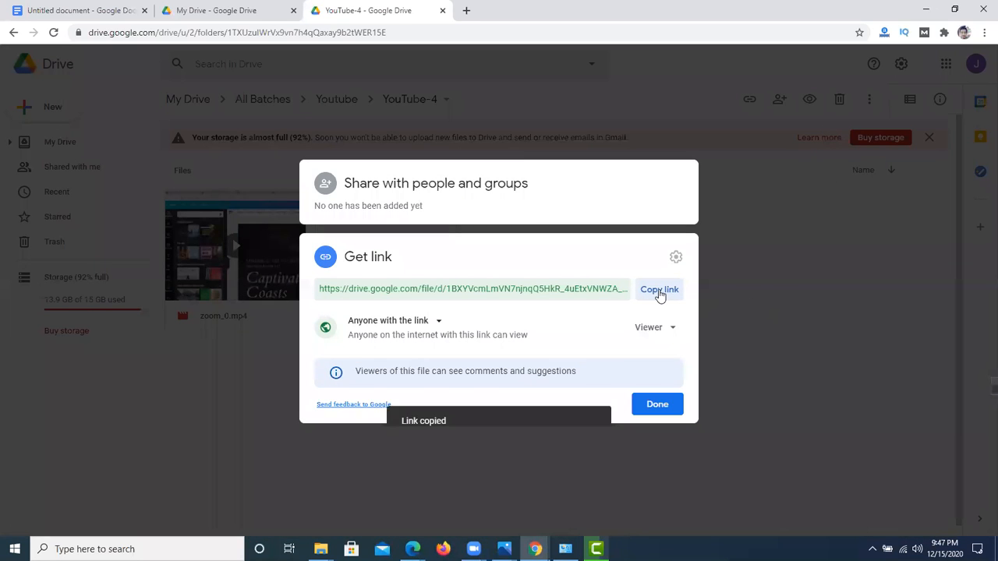
click(648, 411)
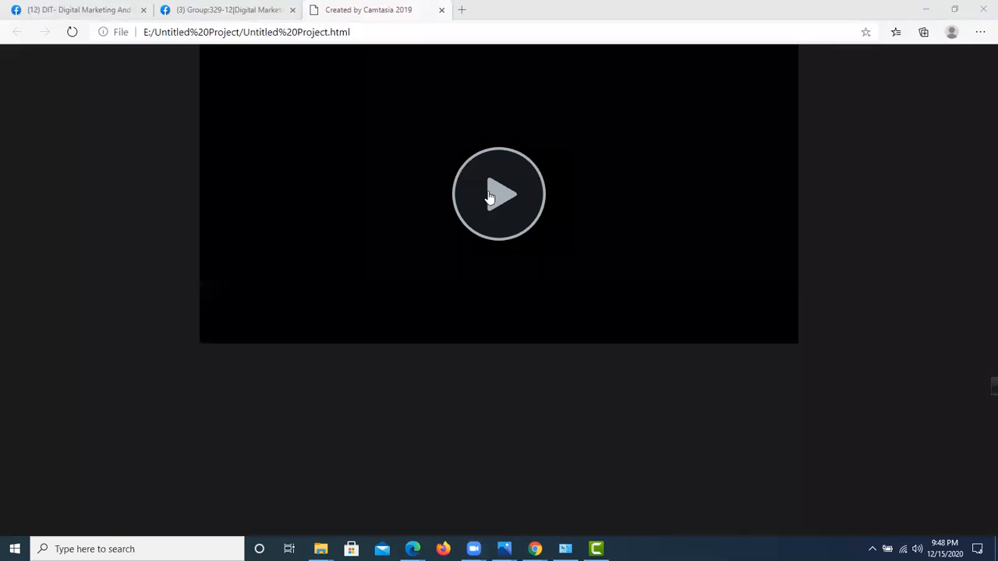
Step: Play the produced Untitled Project.html video in Edge, and return to Camtasia to minimize it to the desktop
click(489, 198)
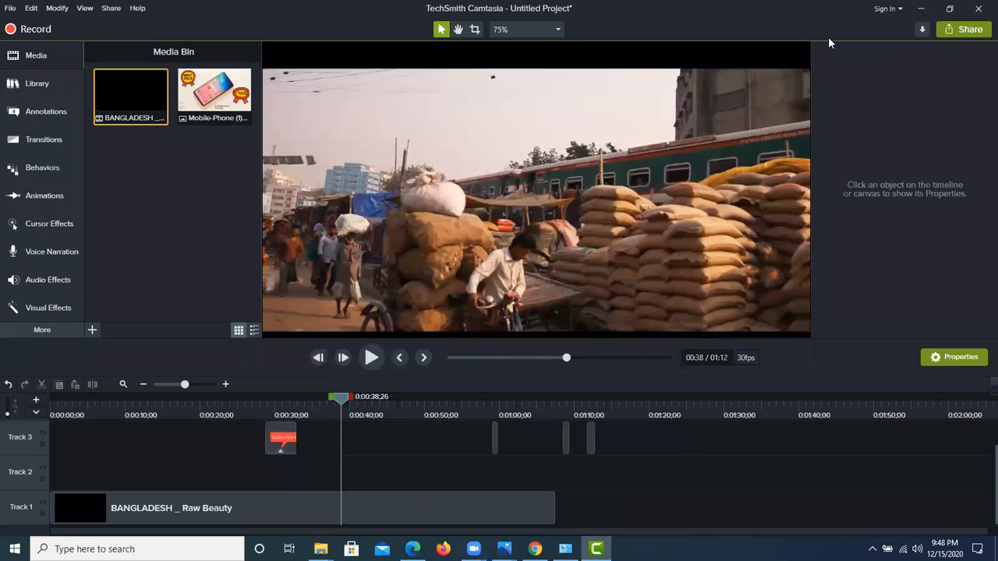
click(921, 9)
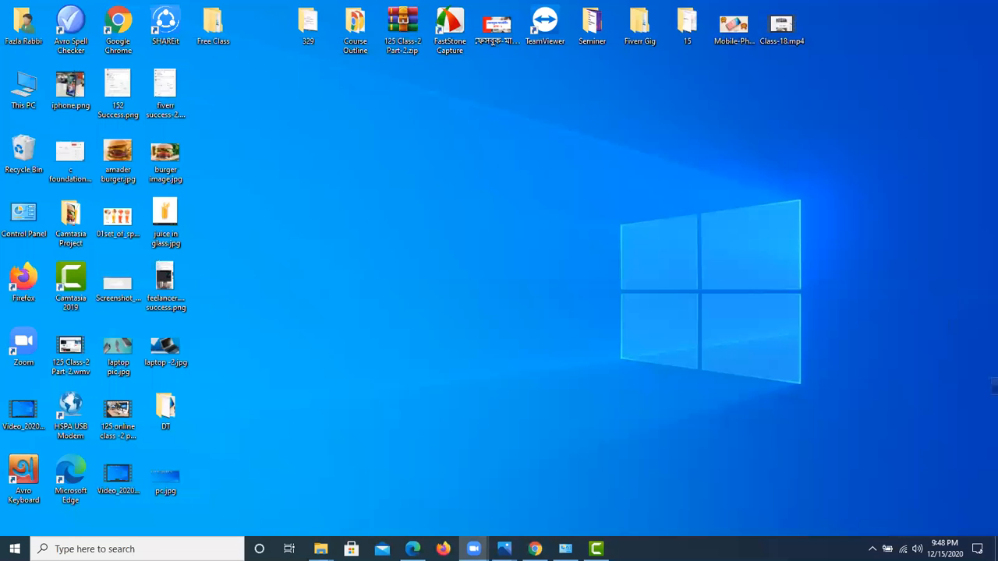